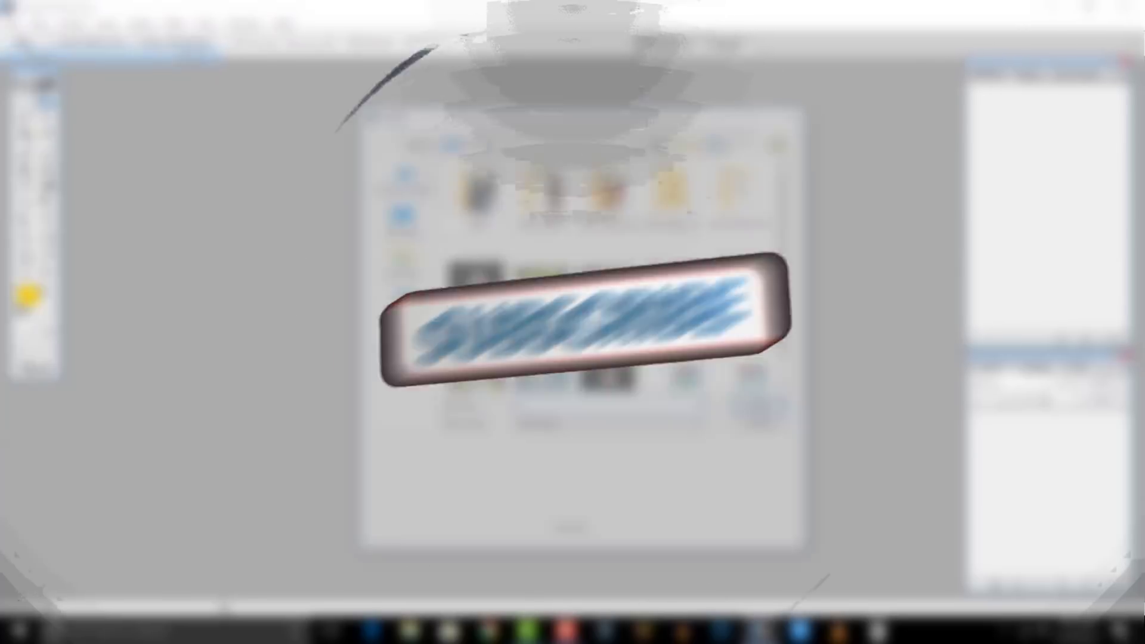
# Step: Open the edited photo erbewt.jpg and the original photo DSC05491.jpg from the Desktop
pyautogui.doubleClick(475, 376)
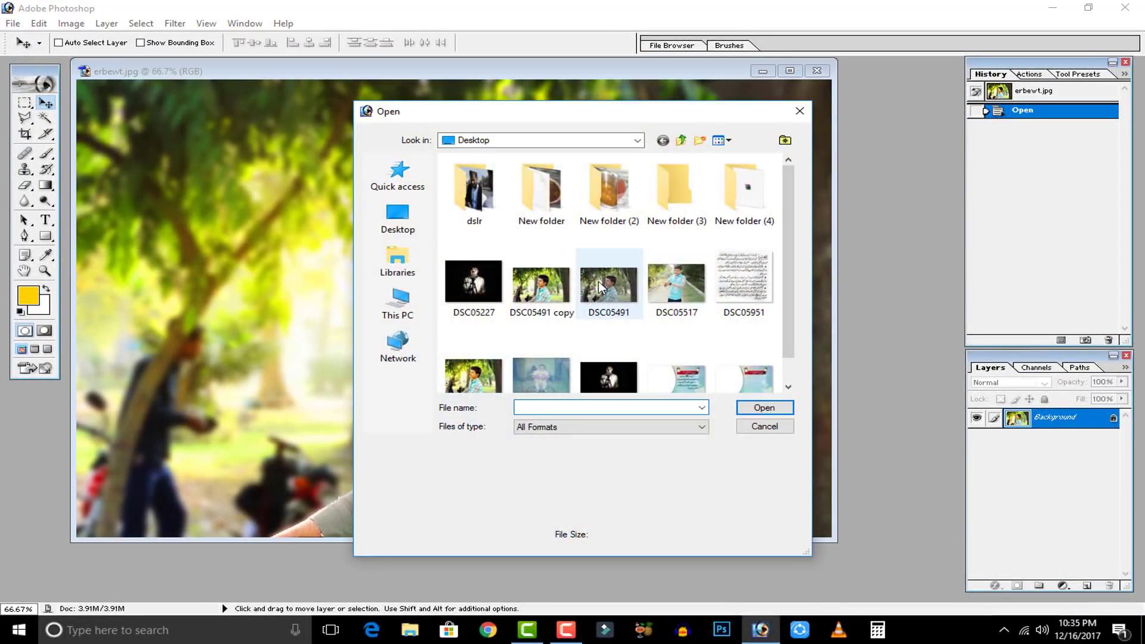
pyautogui.doubleClick(601, 285)
pyautogui.moveTo(460, 78); pyautogui.dragTo(464, 91)
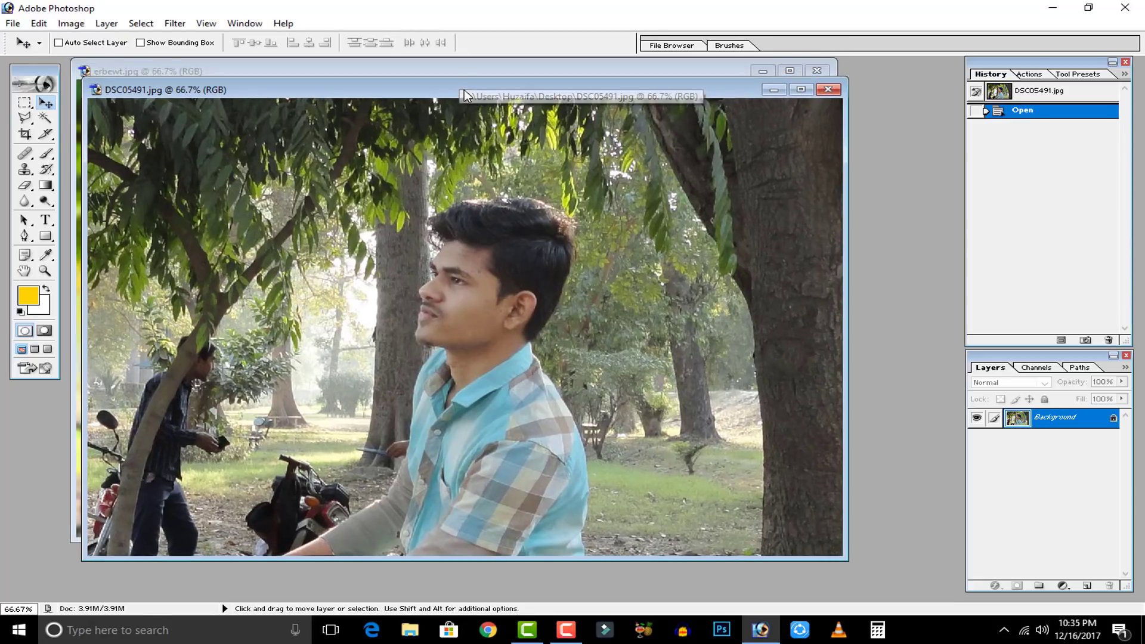
# Step: Compare the edited photo erbewt.jpg with the original DSC05491.jpg by bringing each window forward in turn
pyautogui.click(456, 68)
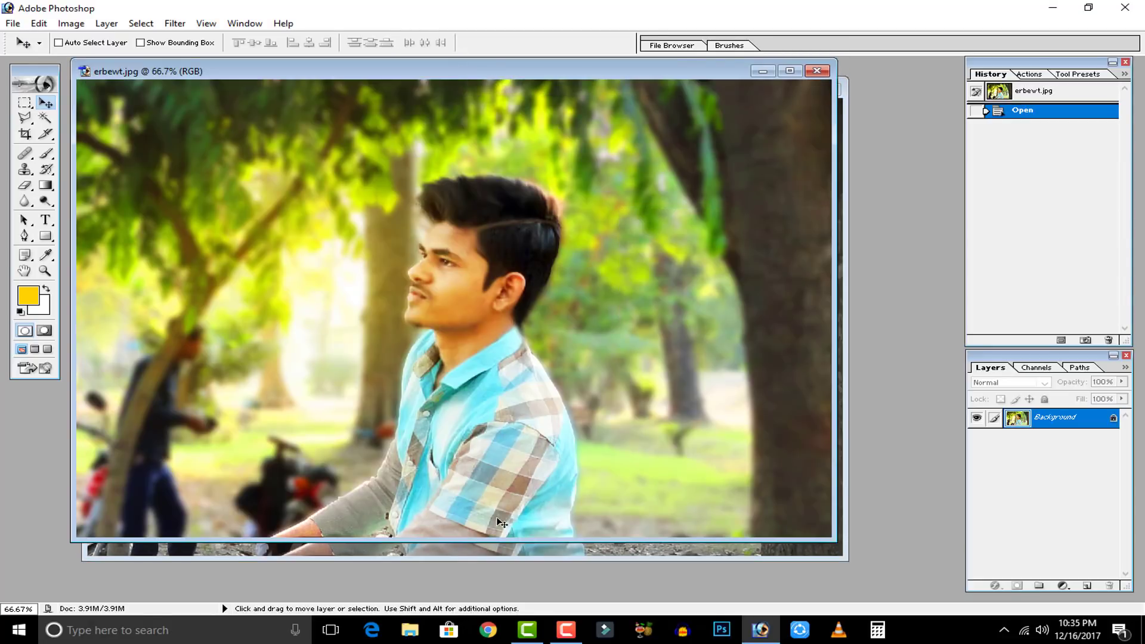
pyautogui.click(482, 550)
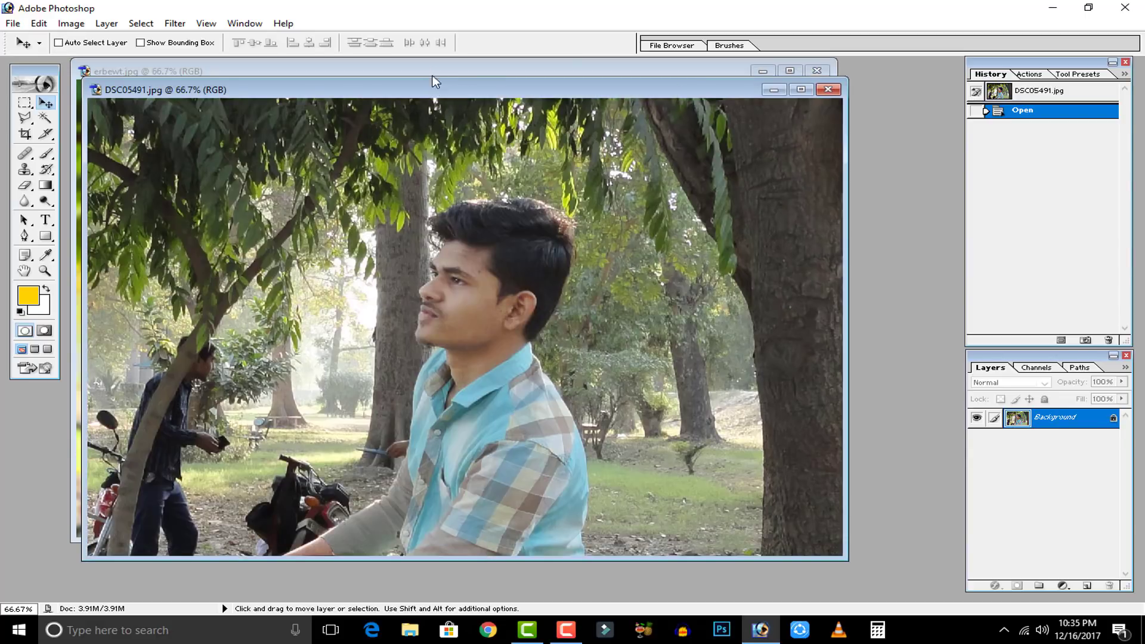
pyautogui.moveTo(435, 89); pyautogui.dragTo(659, 82)
pyautogui.click(200, 105)
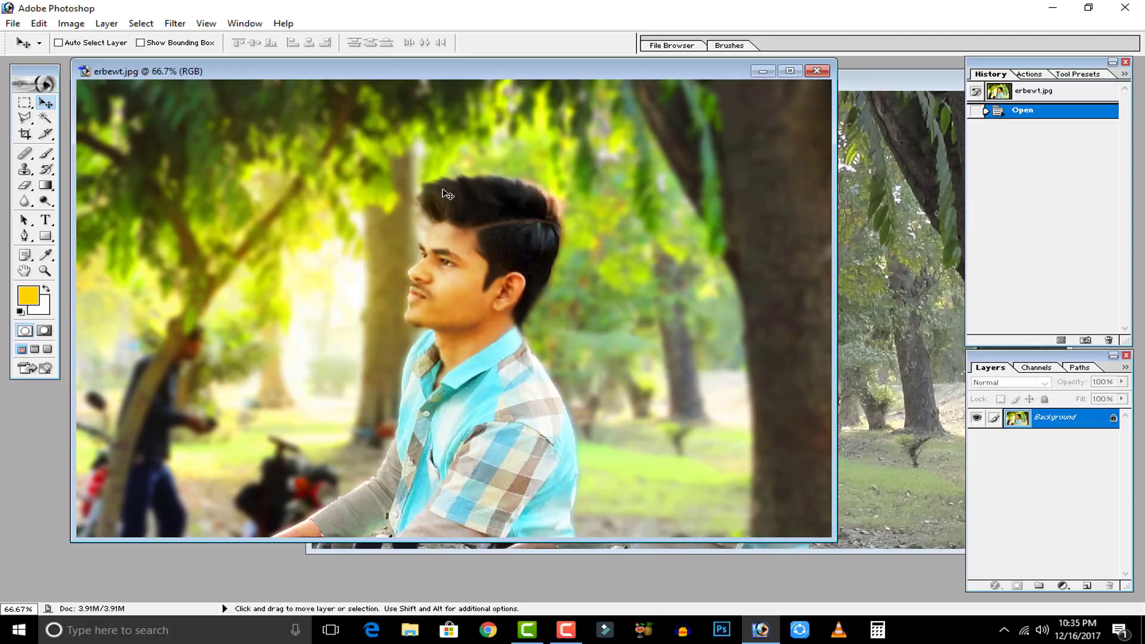
pyautogui.click(868, 338)
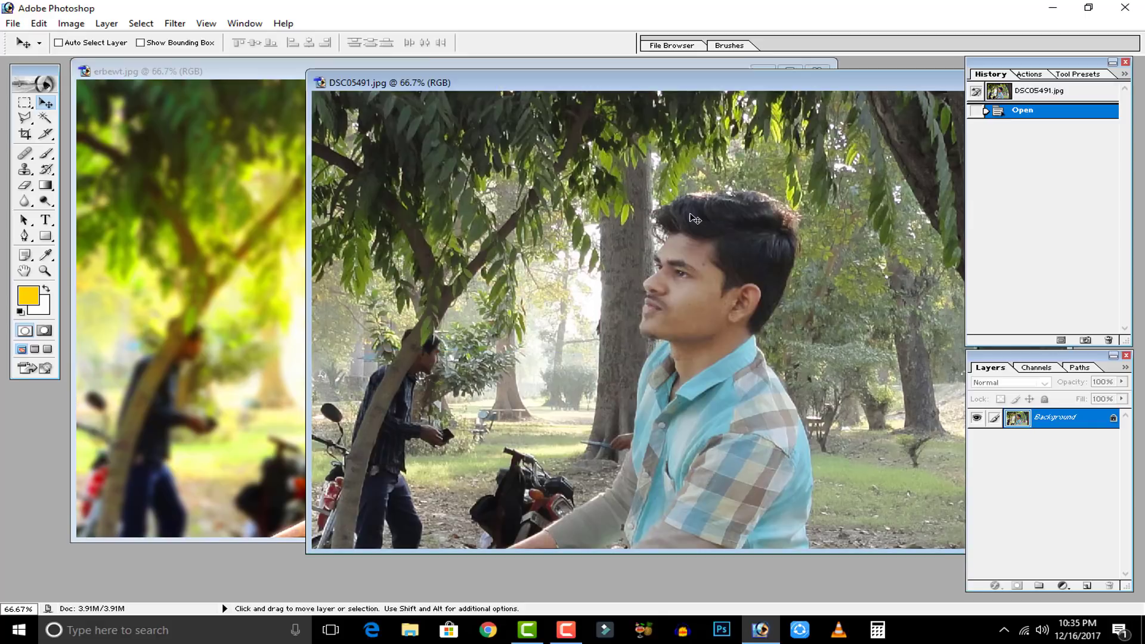
pyautogui.click(250, 372)
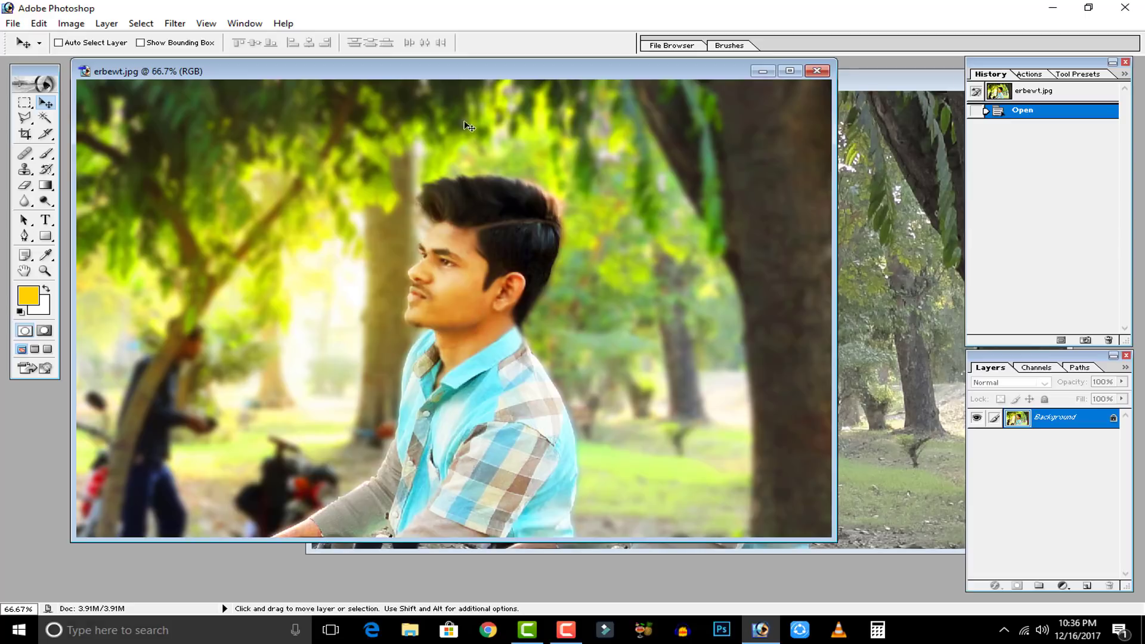
# Step: Close erbewt.jpg and move the DSC05491.jpg window clear of the palettes
pyautogui.click(817, 71)
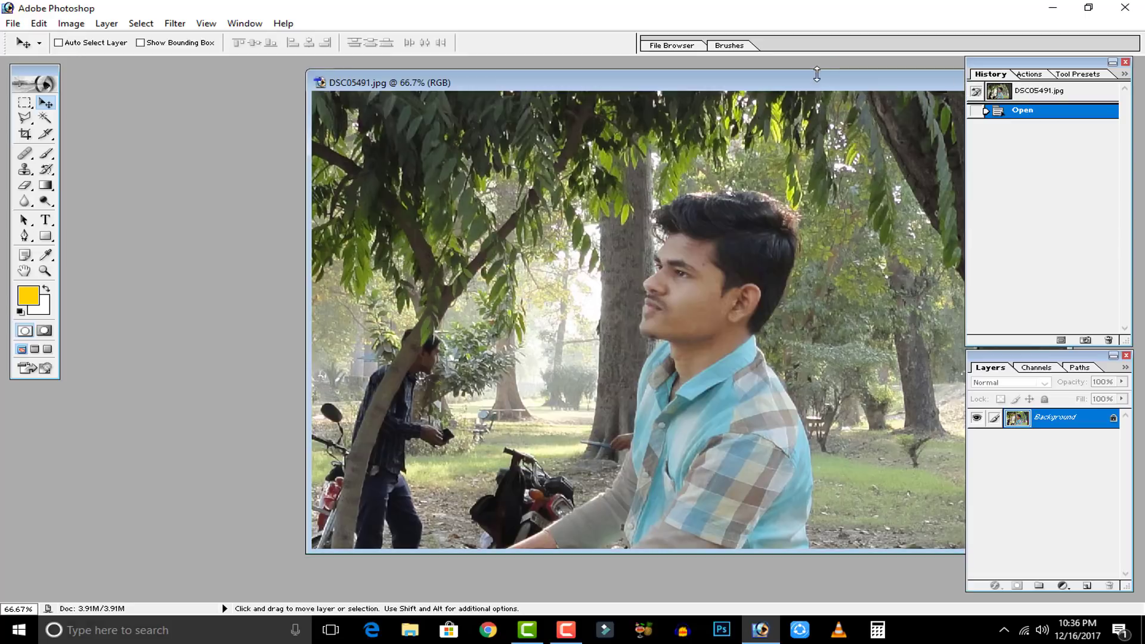
pyautogui.moveTo(815, 76); pyautogui.dragTo(603, 75)
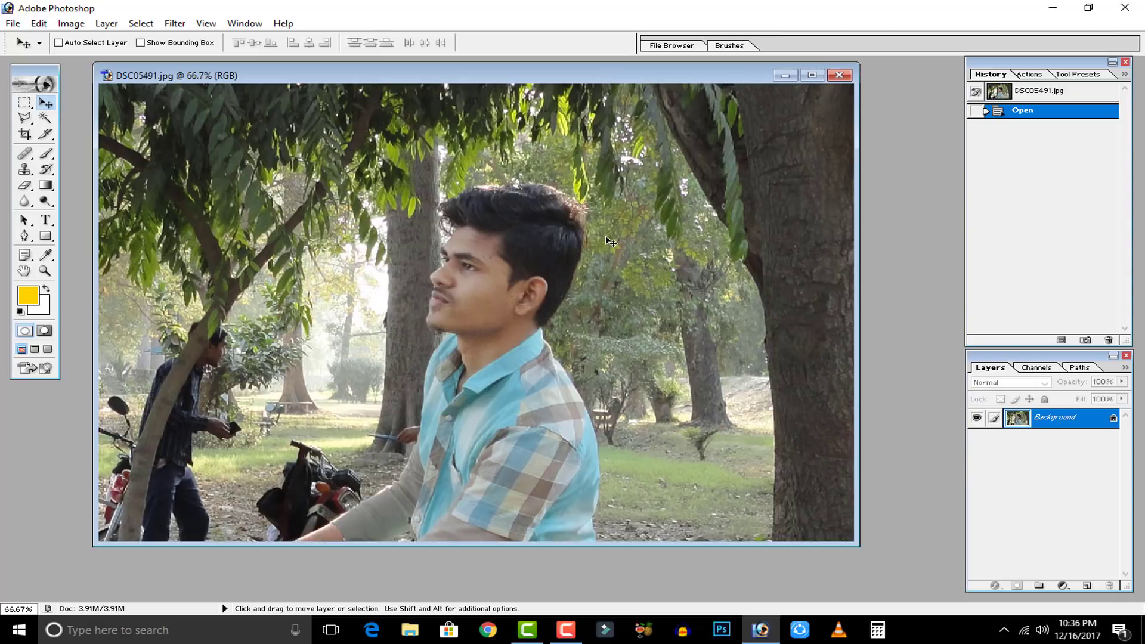
# Step: Start a Curves adjustment and pull a shadow point on the RGB curve down to about input 73, output 54
pyautogui.click(71, 23)
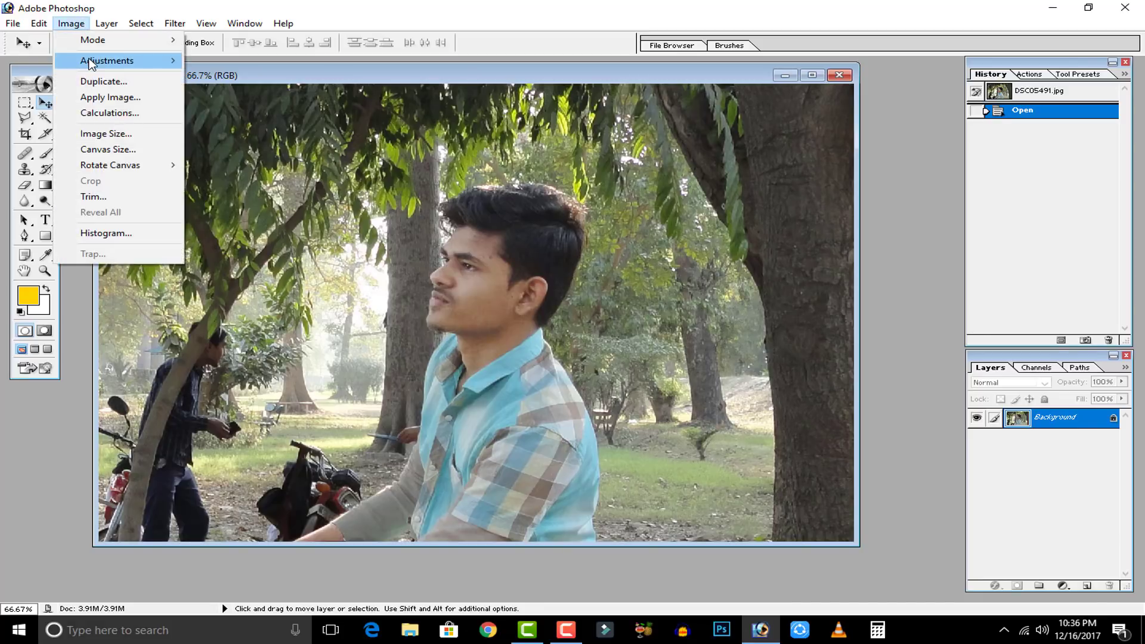
pyautogui.moveTo(90, 64)
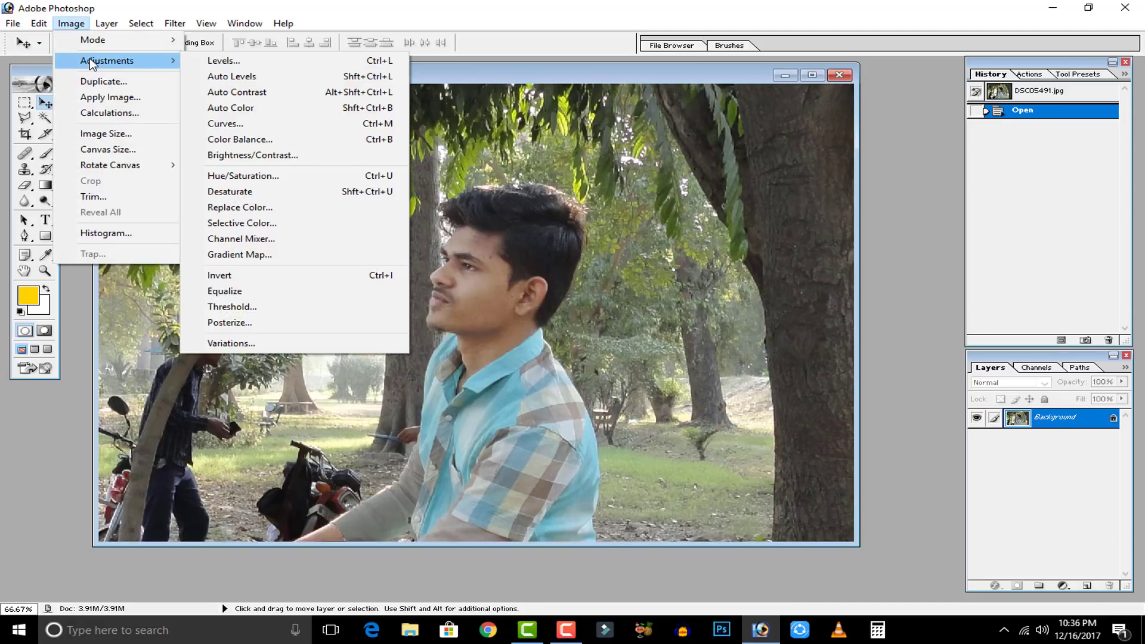
pyautogui.click(249, 125)
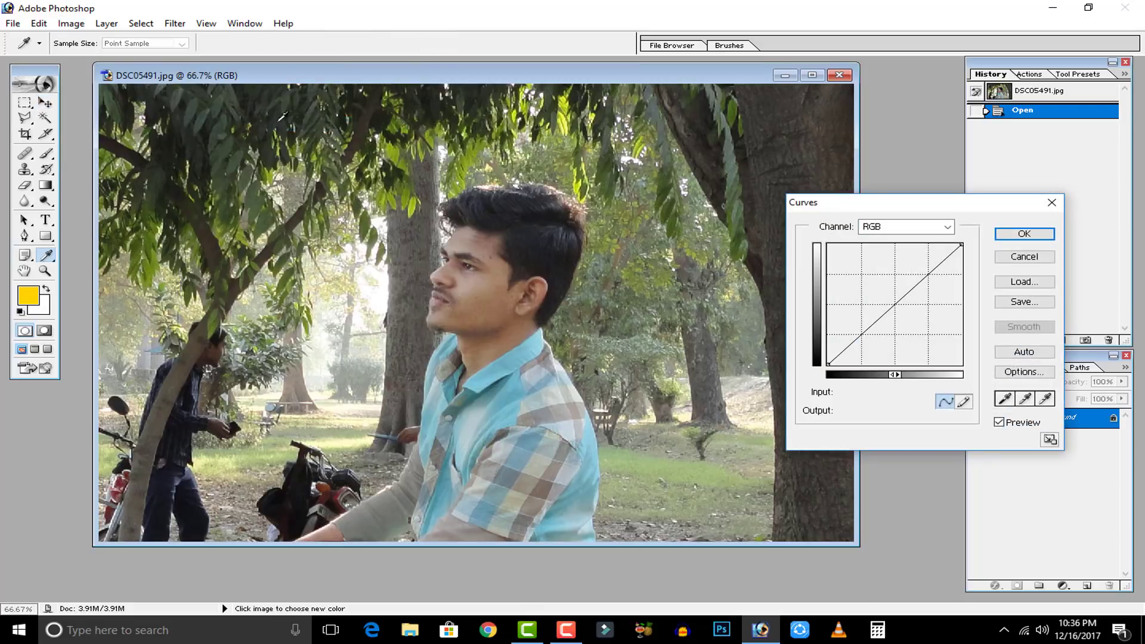
pyautogui.moveTo(864, 203); pyautogui.dragTo(771, 175)
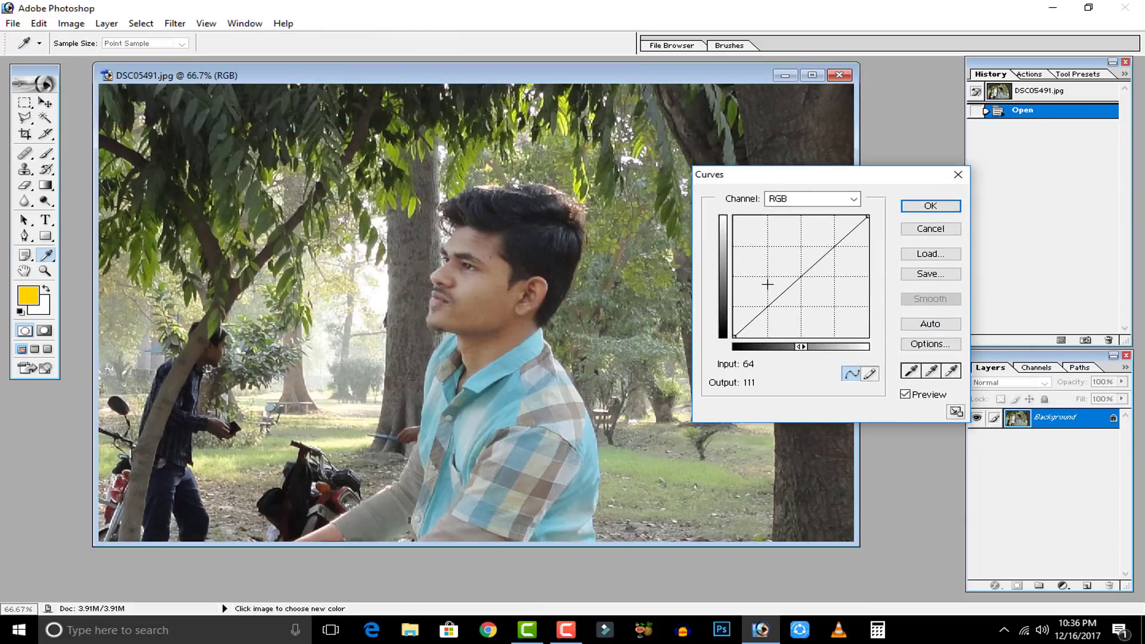
pyautogui.moveTo(766, 306); pyautogui.dragTo(771, 310)
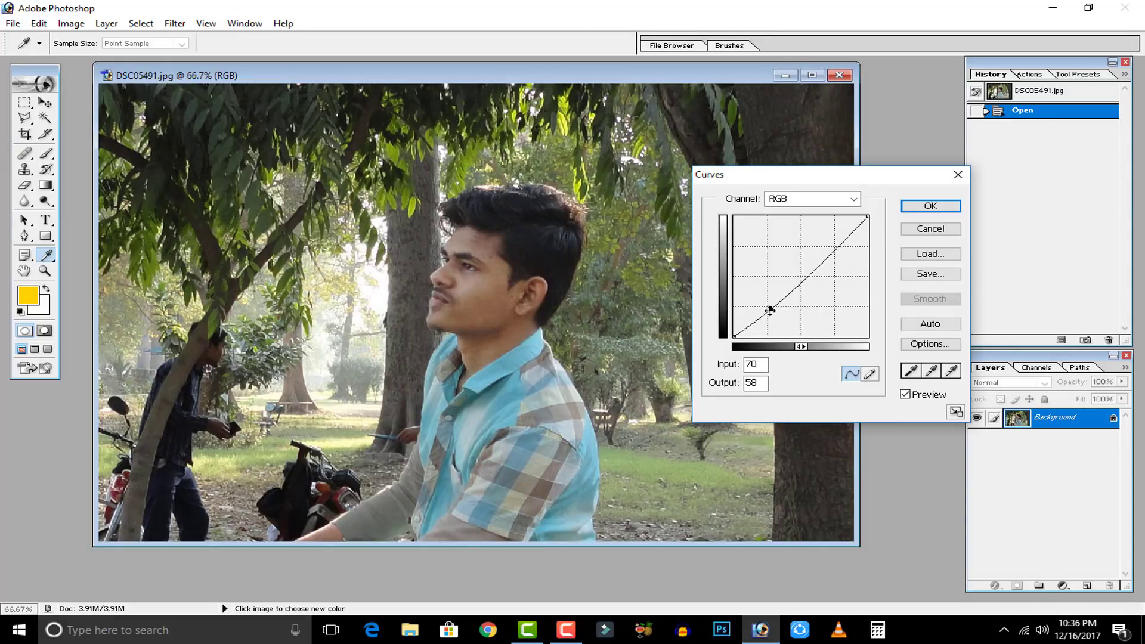
pyautogui.moveTo(771, 309); pyautogui.dragTo(767, 306)
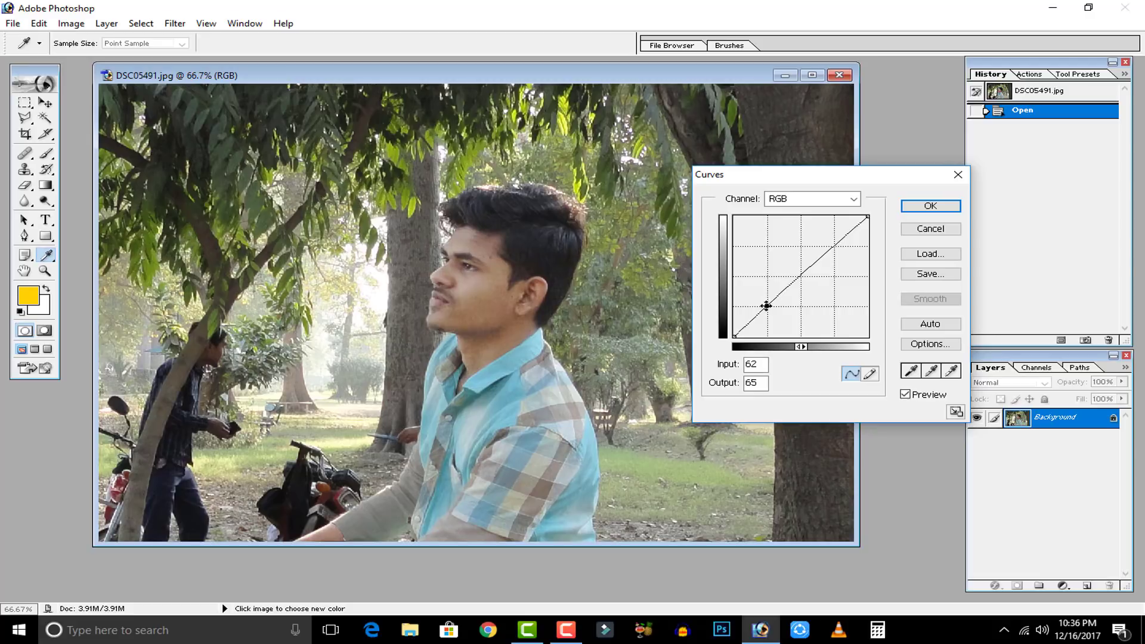
pyautogui.moveTo(768, 305); pyautogui.dragTo(773, 311)
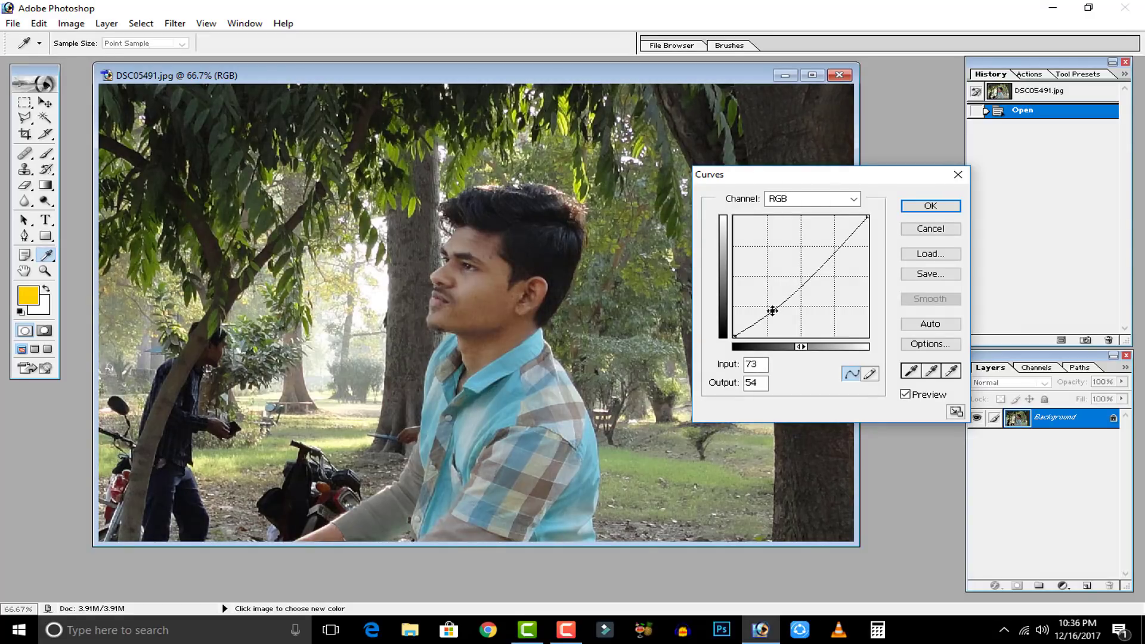
# Step: Raise a highlight point on the RGB curve, readjust the shadow point to about input 68, output 58, and apply the Curves adjustment
pyautogui.click(838, 246)
pyautogui.moveTo(837, 248); pyautogui.dragTo(824, 244)
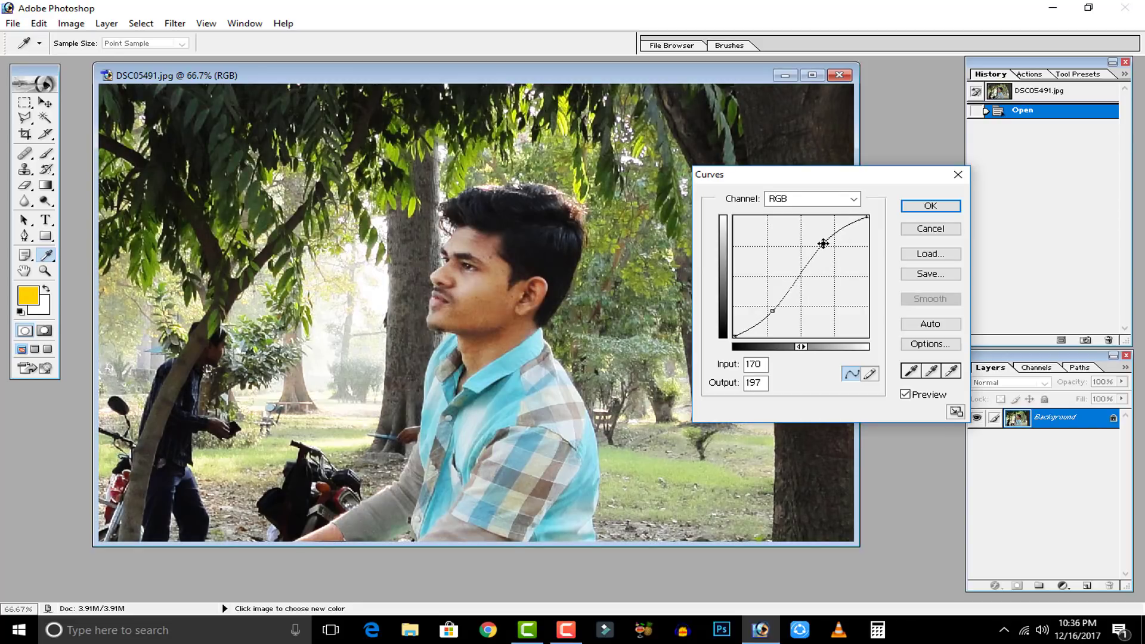
pyautogui.moveTo(772, 311); pyautogui.dragTo(771, 315)
pyautogui.moveTo(823, 245); pyautogui.dragTo(825, 234)
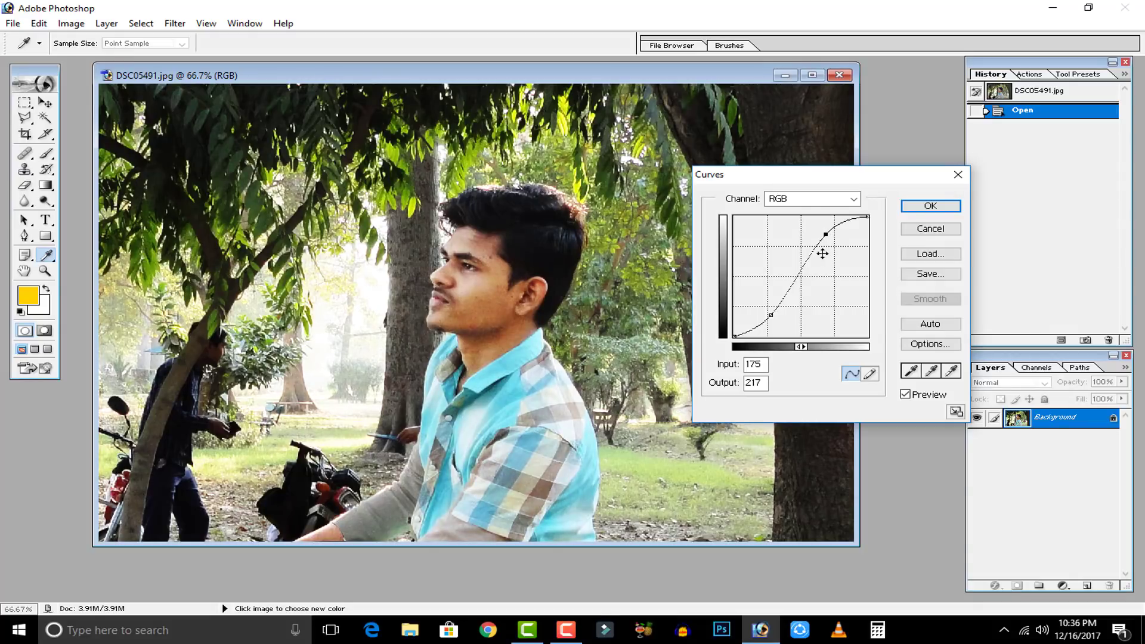
pyautogui.moveTo(771, 315)
pyautogui.mouseDown()
pyautogui.moveTo(760, 300)
pyautogui.moveTo(770, 309)
pyautogui.mouseUp()
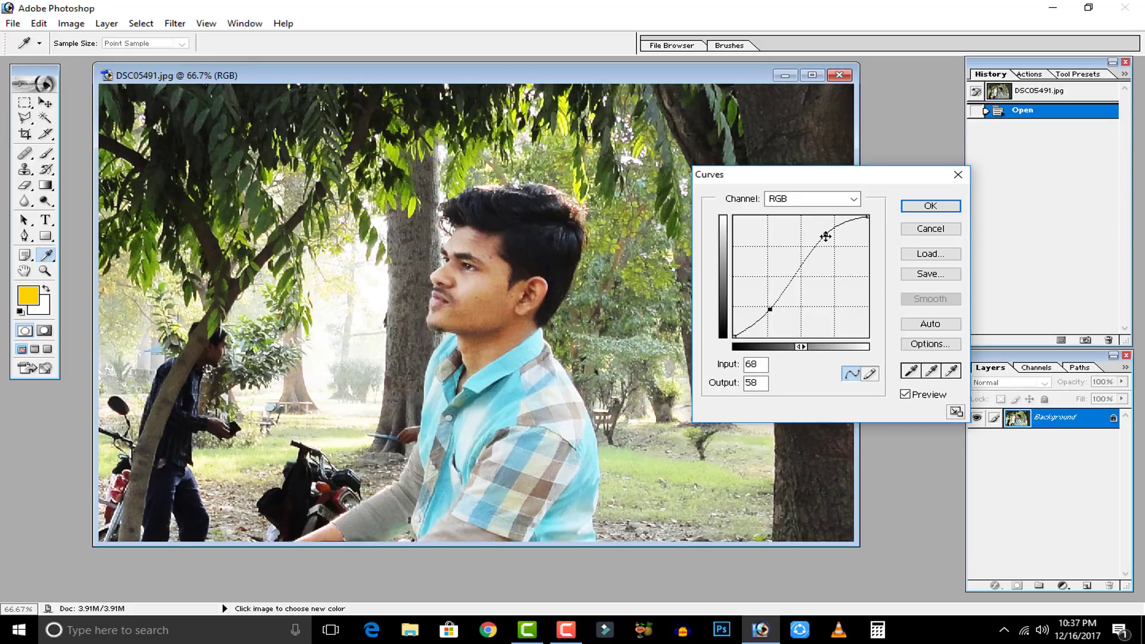
pyautogui.moveTo(825, 237); pyautogui.dragTo(826, 231)
pyautogui.click(929, 207)
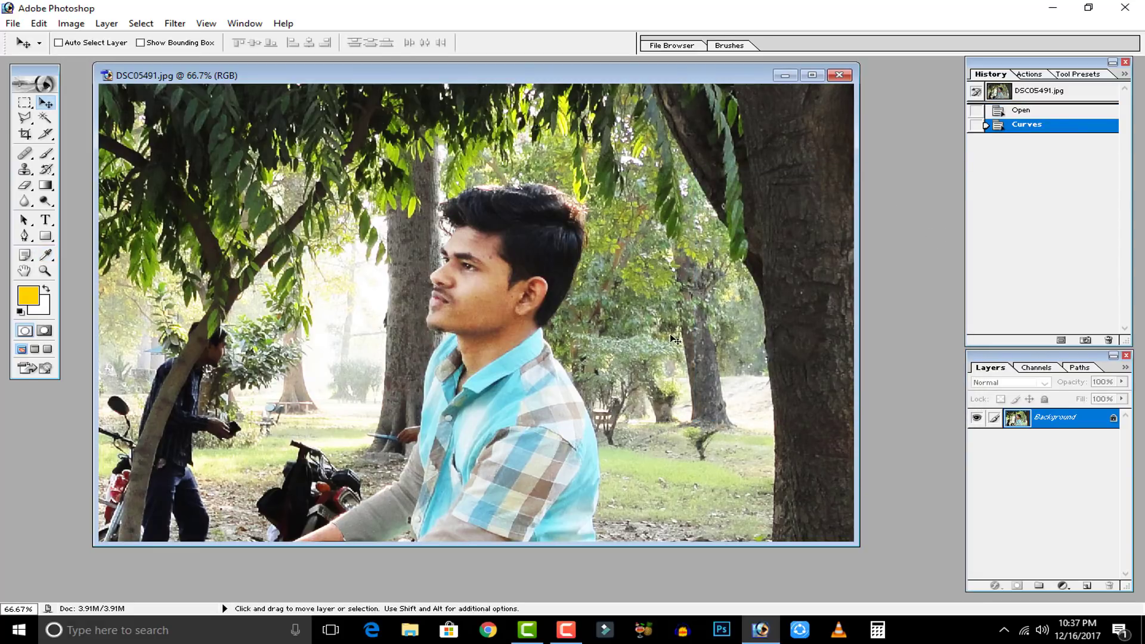
# Step: Compare the photo before and after the Curves adjustment and examine the man's face up close
pyautogui.click(1015, 112)
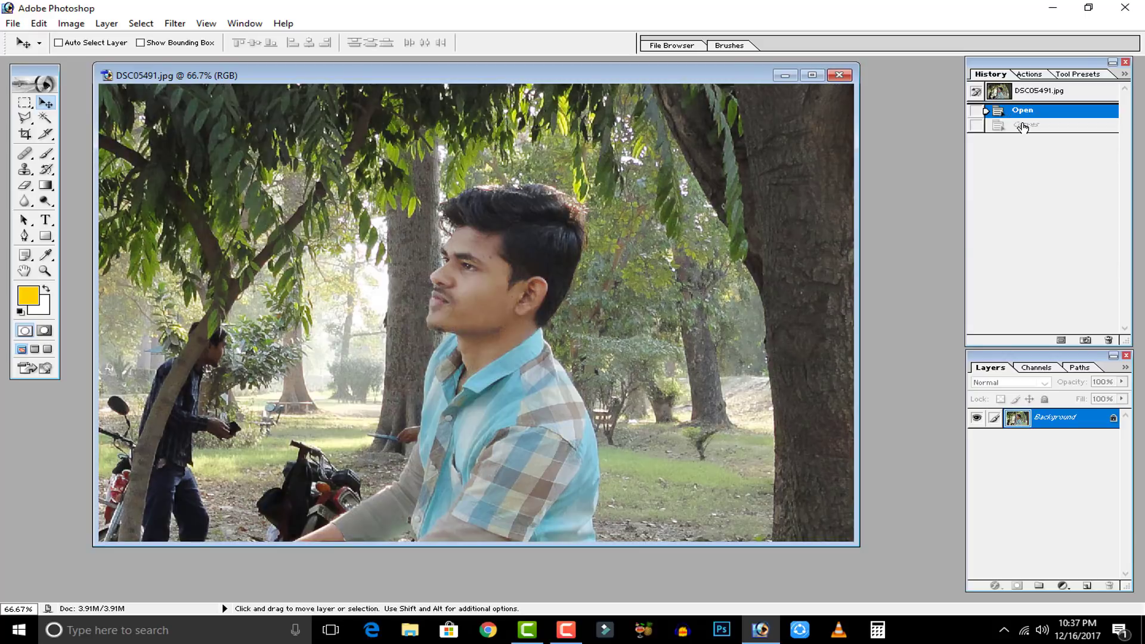
pyautogui.click(1024, 126)
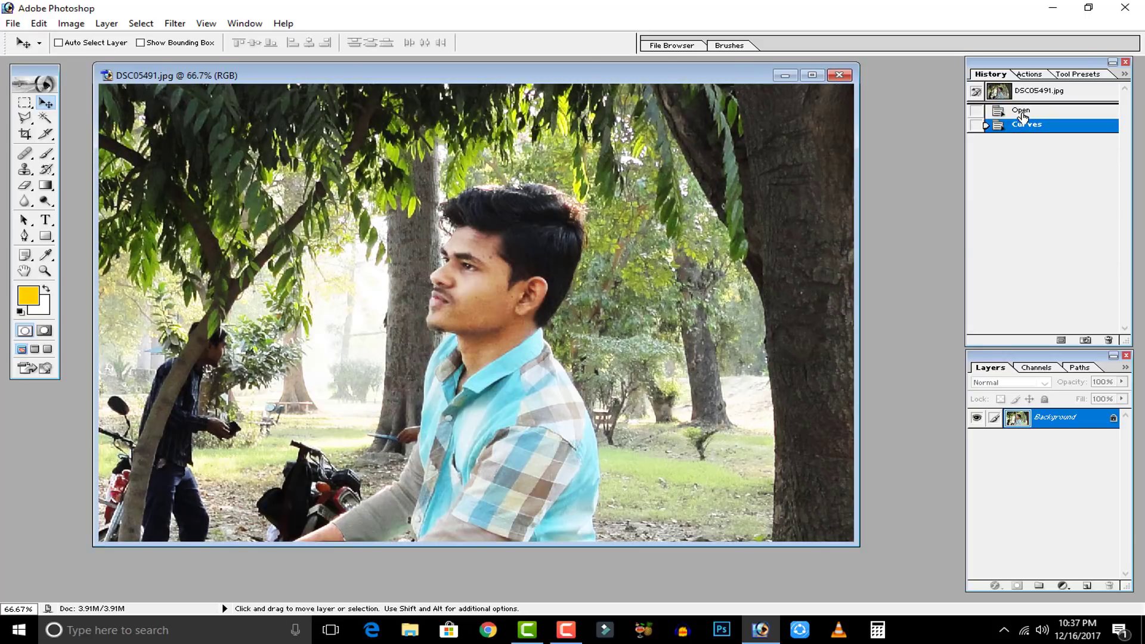
pyautogui.click(1023, 112)
pyautogui.click(1024, 126)
pyautogui.hotkey('ctrl', '+')
pyautogui.hotkey('ctrl', '+')
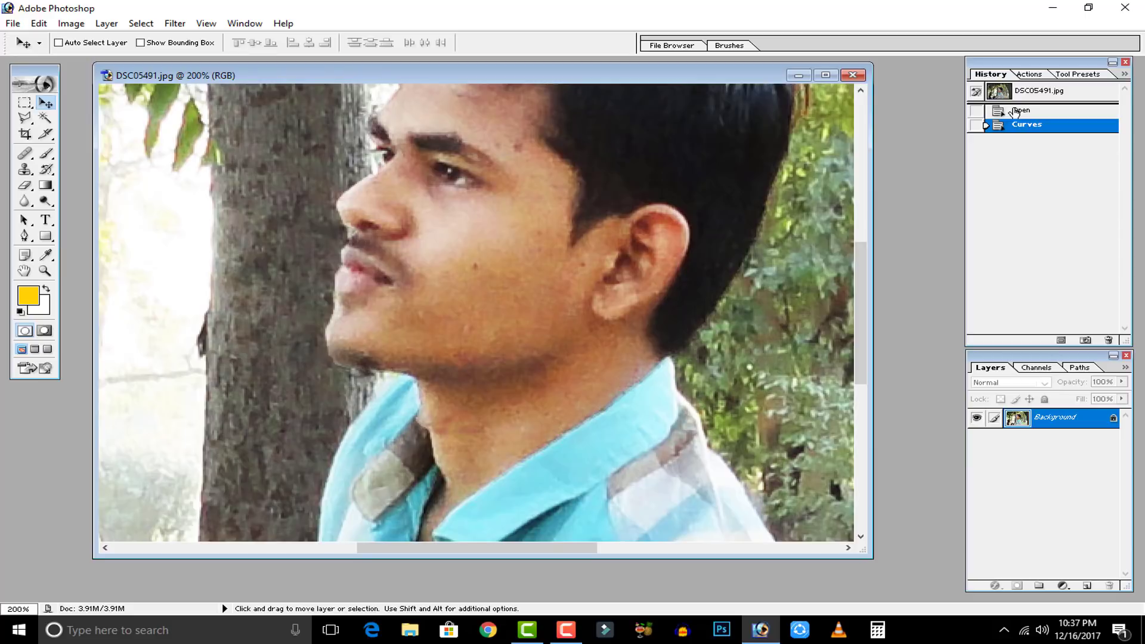
pyautogui.hotkey('ctrl', '+')
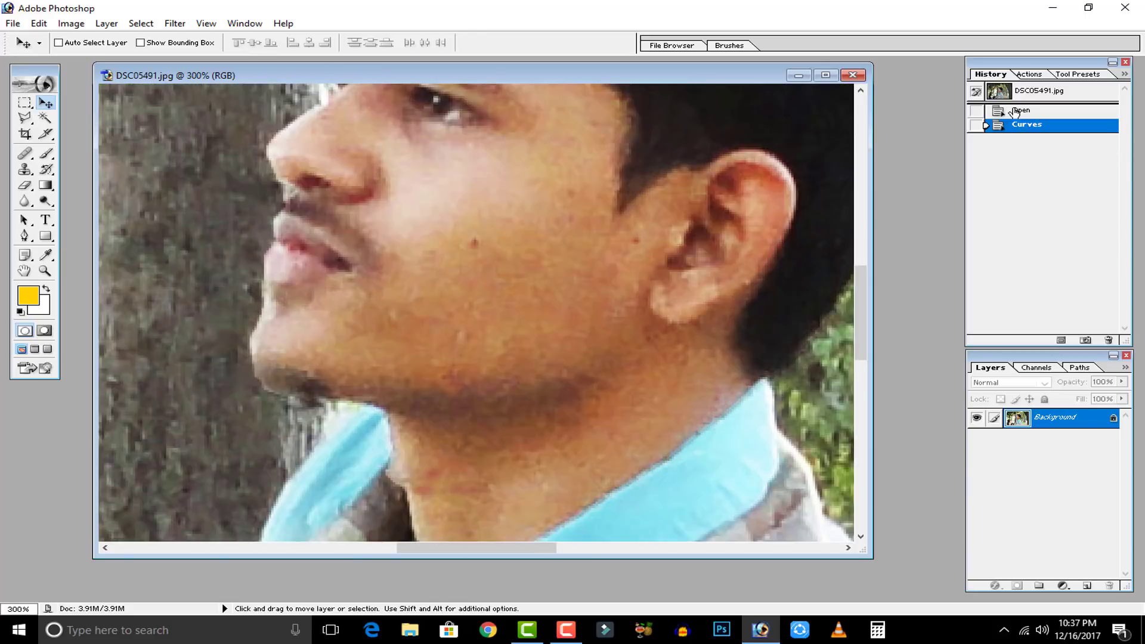
pyautogui.hotkey('ctrl', '-')
pyautogui.hotkey('ctrl', '-')
pyautogui.hotkey('ctrl', '-')
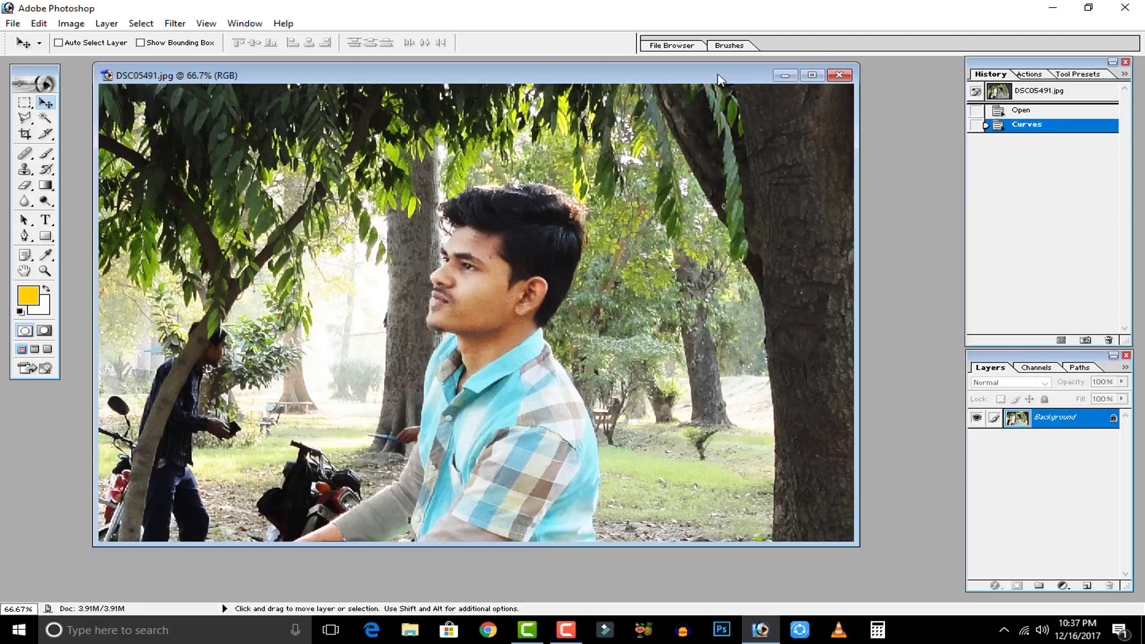
# Step: Maximize the document and trace the man's outline with the Magnetic Lasso from the lower back of the shirt up to the collar
pyautogui.click(812, 75)
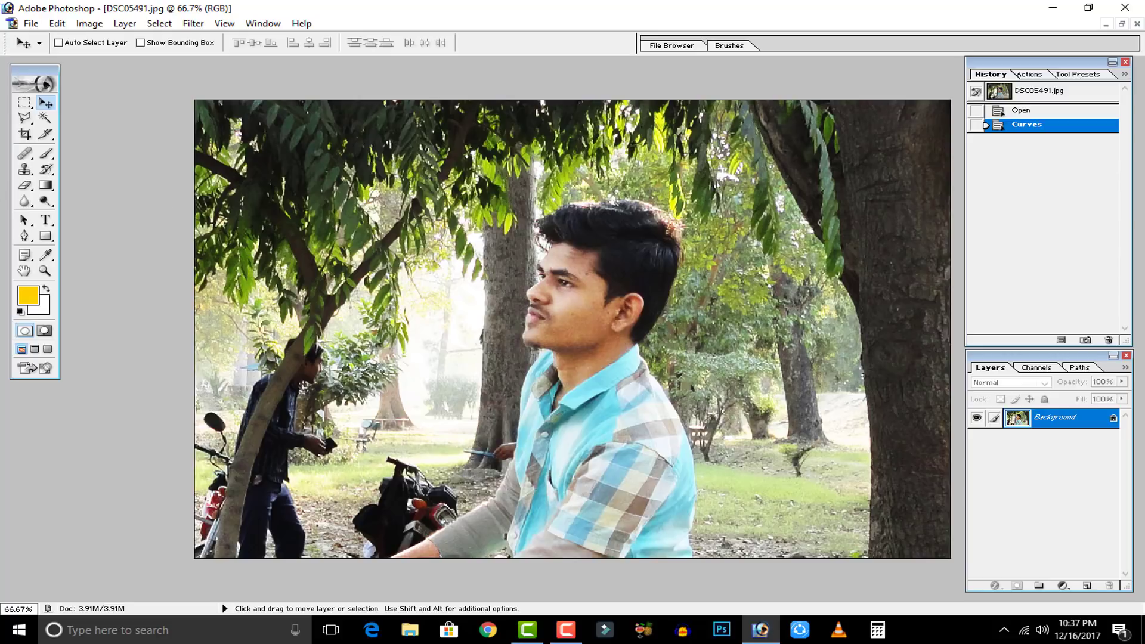
pyautogui.click(24, 118)
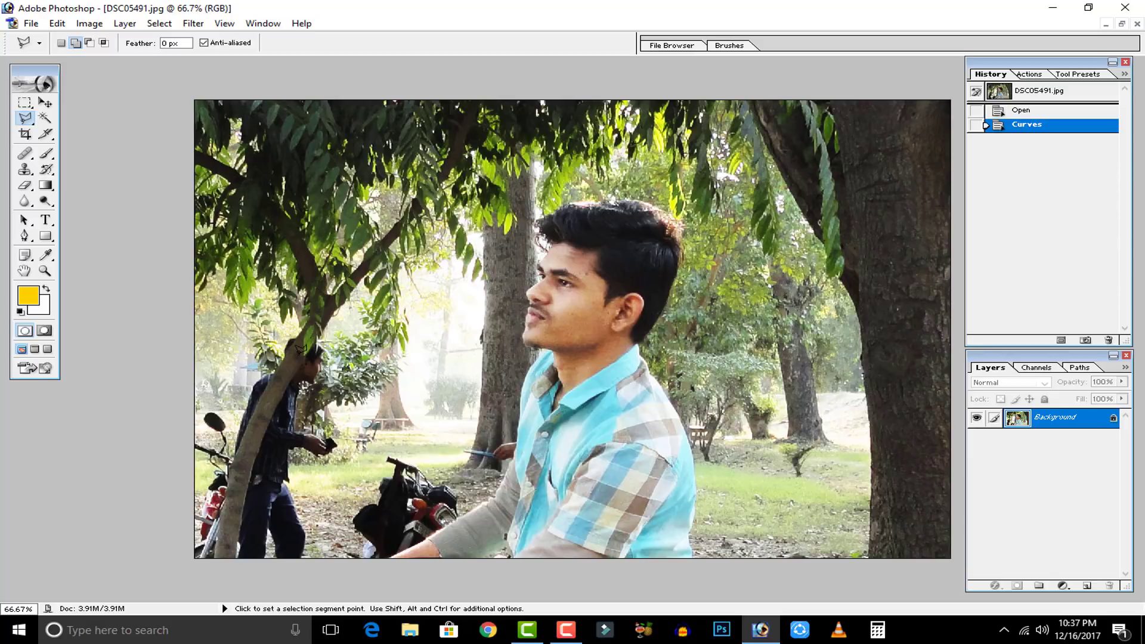
pyautogui.click(25, 119)
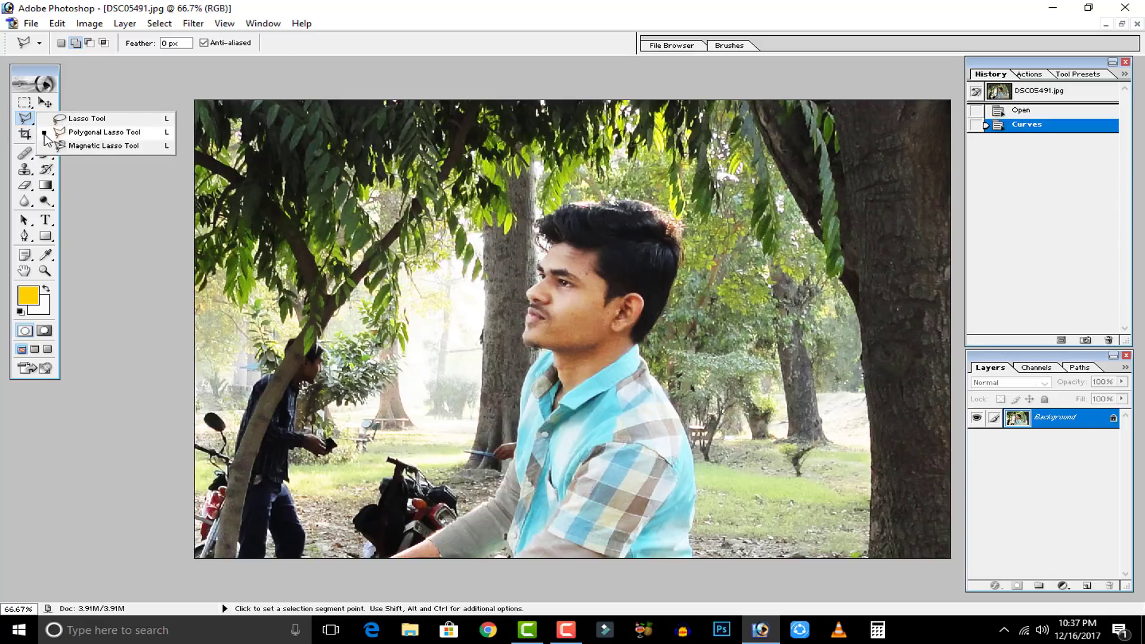
pyautogui.click(97, 152)
pyautogui.hotkey('ctrl', '=')
pyautogui.hotkey('ctrl', '=')
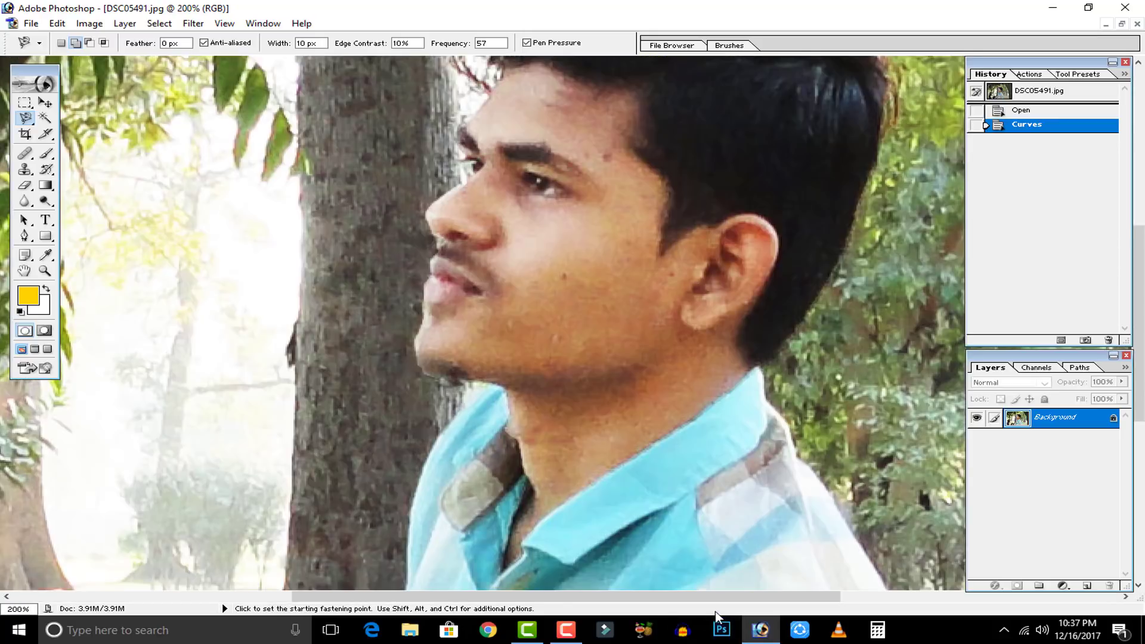
pyautogui.moveTo(560, 453)
pyautogui.mouseDown()
pyautogui.moveTo(370, 155)
pyautogui.moveTo(499, 274)
pyautogui.moveTo(460, 215)
pyautogui.mouseUp()
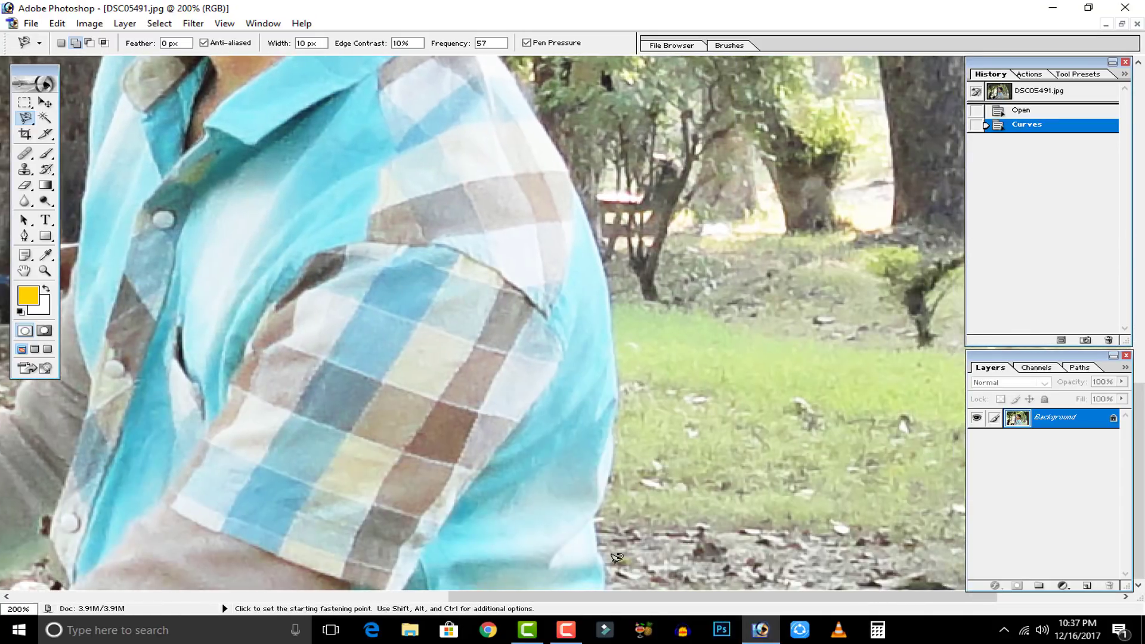
pyautogui.click(605, 587)
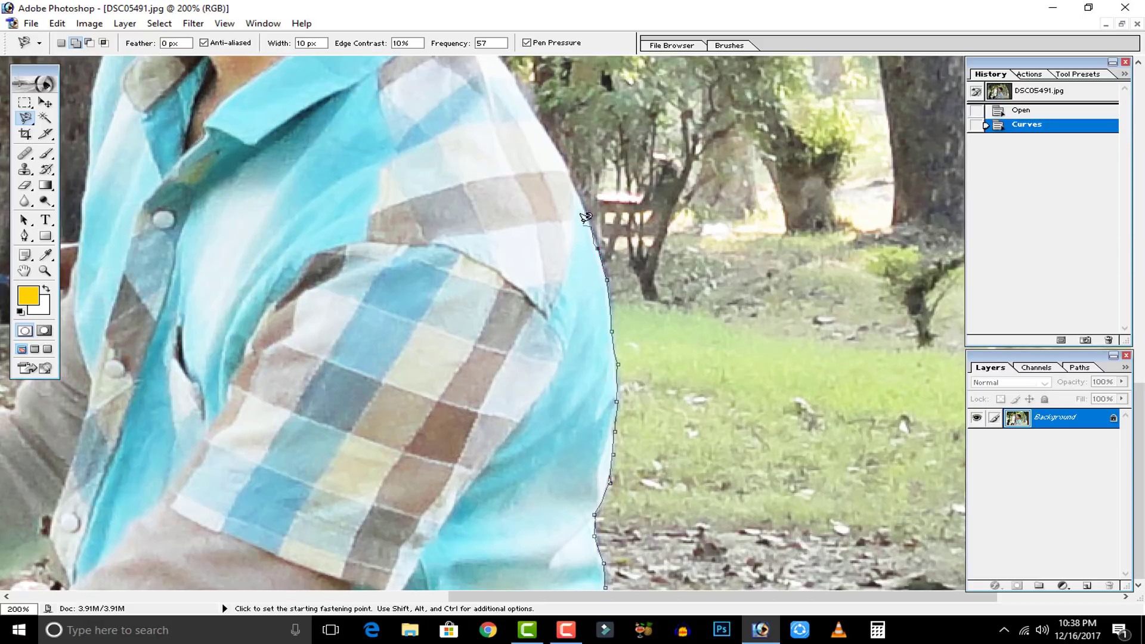
pyautogui.moveTo(636, 445); pyautogui.dragTo(652, 504)
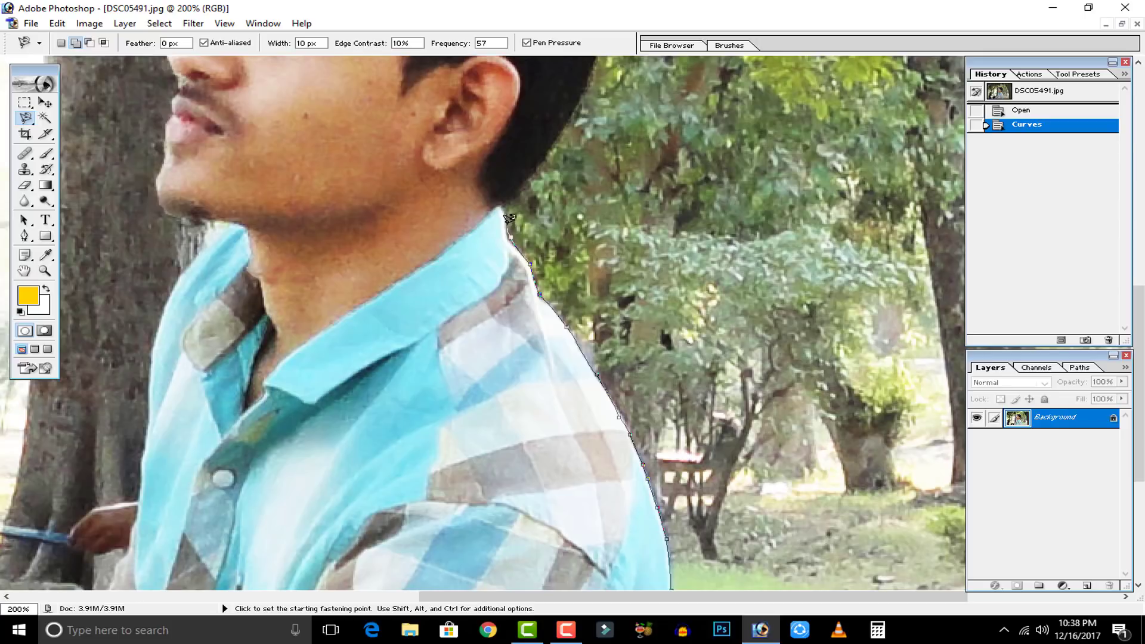
# Step: Continue the Magnetic Lasso outline from the collar up the back of the head, over the hair and down the face past the chin
pyautogui.moveTo(533, 172); pyautogui.dragTo(420, 445)
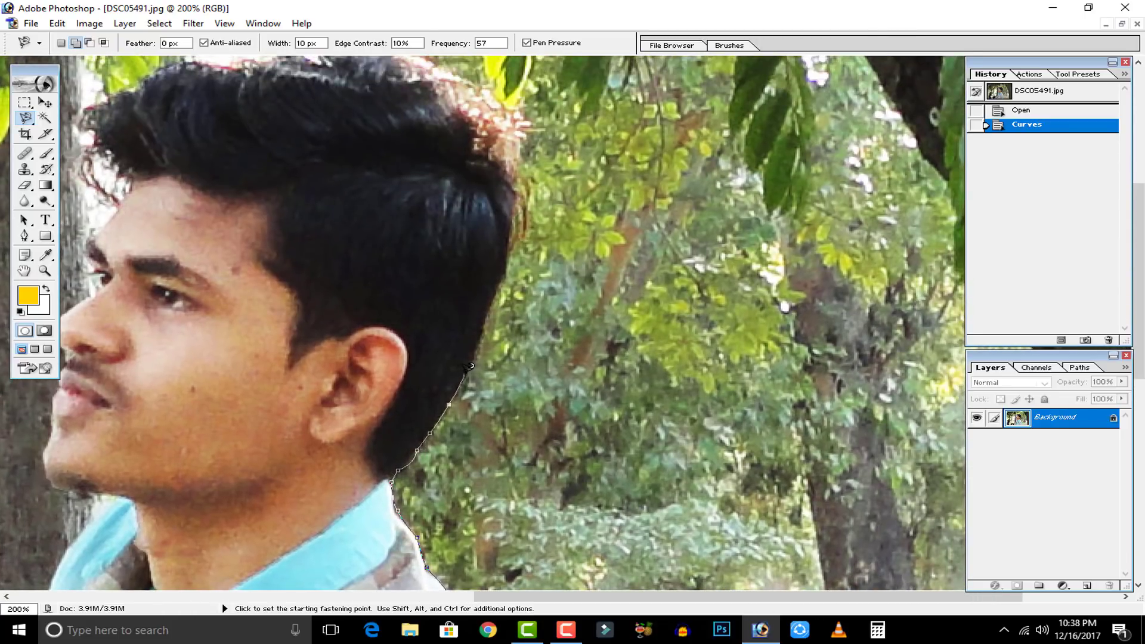
pyautogui.moveTo(470, 366)
pyautogui.mouseDown()
pyautogui.moveTo(489, 310)
pyautogui.moveTo(420, 554)
pyautogui.mouseUp()
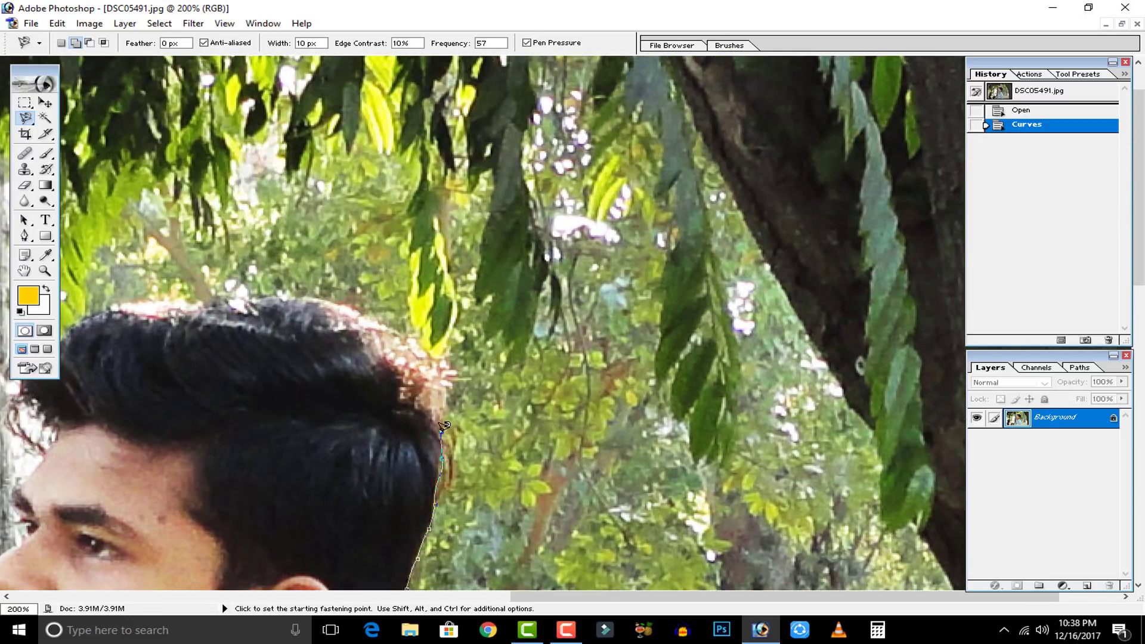
pyautogui.moveTo(430, 406)
pyautogui.mouseDown()
pyautogui.moveTo(421, 349)
pyautogui.moveTo(366, 316)
pyautogui.moveTo(306, 306)
pyautogui.moveTo(544, 310)
pyautogui.moveTo(350, 308)
pyautogui.moveTo(302, 323)
pyautogui.moveTo(266, 352)
pyautogui.moveTo(256, 391)
pyautogui.moveTo(260, 441)
pyautogui.moveTo(281, 460)
pyautogui.moveTo(419, 399)
pyautogui.moveTo(528, 327)
pyautogui.moveTo(498, 361)
pyautogui.mouseUp()
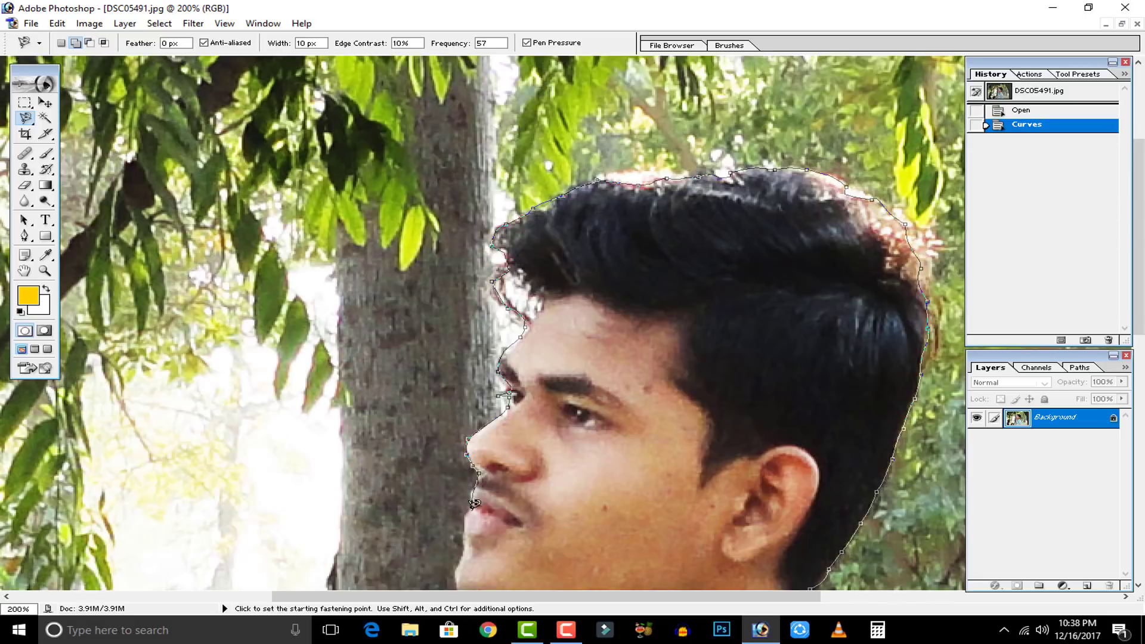
pyautogui.moveTo(464, 526); pyautogui.dragTo(504, 301)
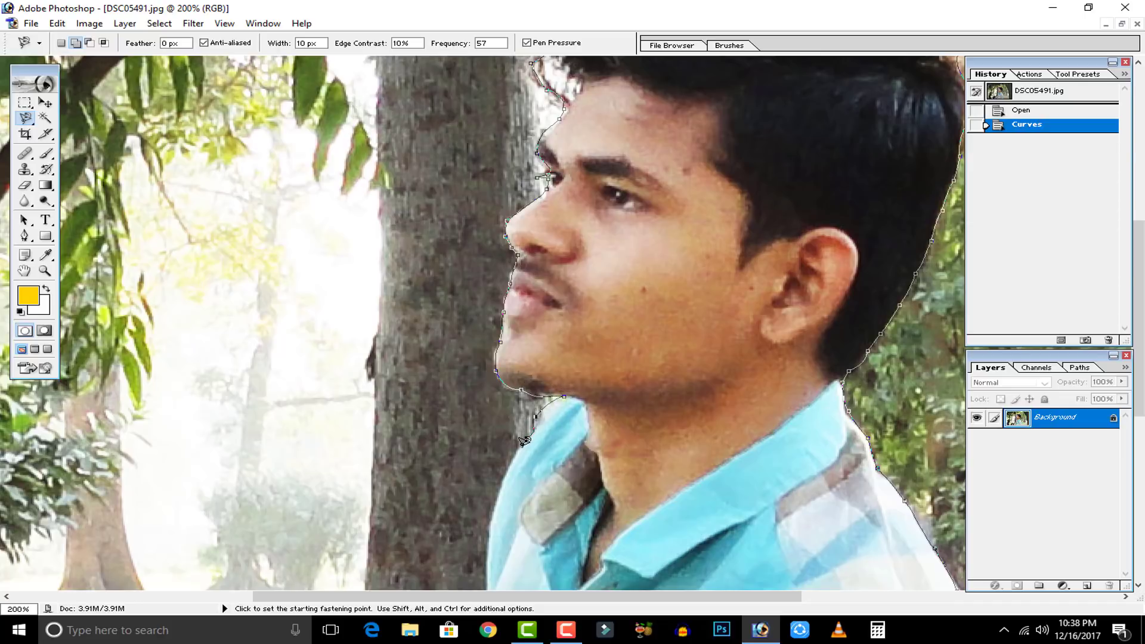
# Step: Trace the front of the shirt and the forearm down to the photo's lower edge and close the Magnetic Lasso selection
pyautogui.moveTo(524, 441); pyautogui.dragTo(586, 243)
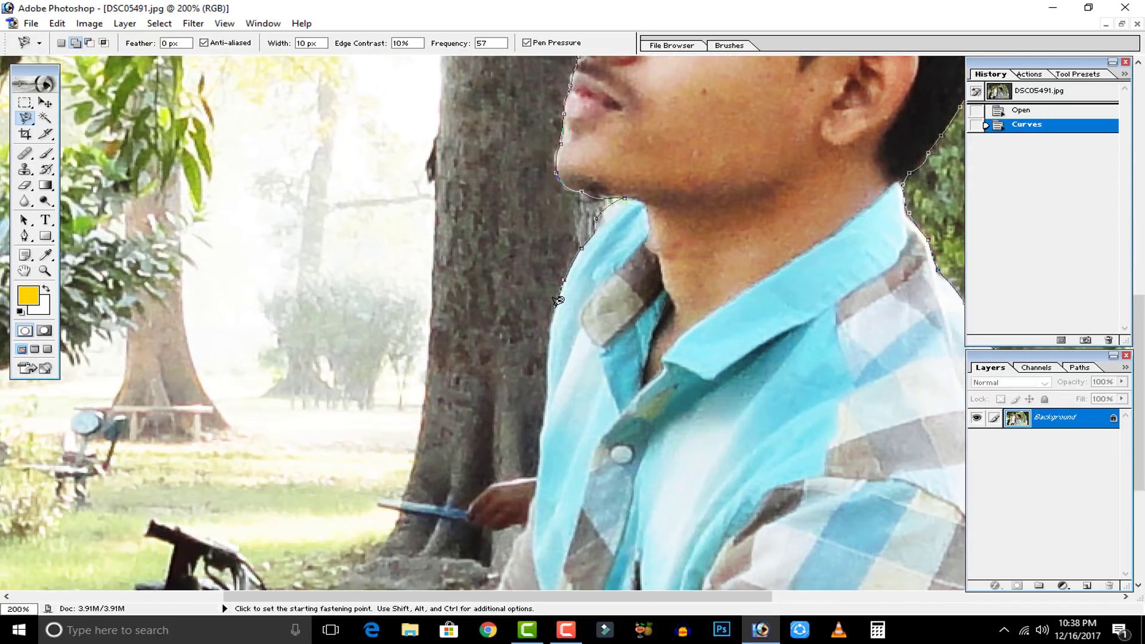
pyautogui.moveTo(556, 302)
pyautogui.mouseDown()
pyautogui.moveTo(545, 359)
pyautogui.moveTo(530, 220)
pyautogui.moveTo(519, 330)
pyautogui.mouseUp()
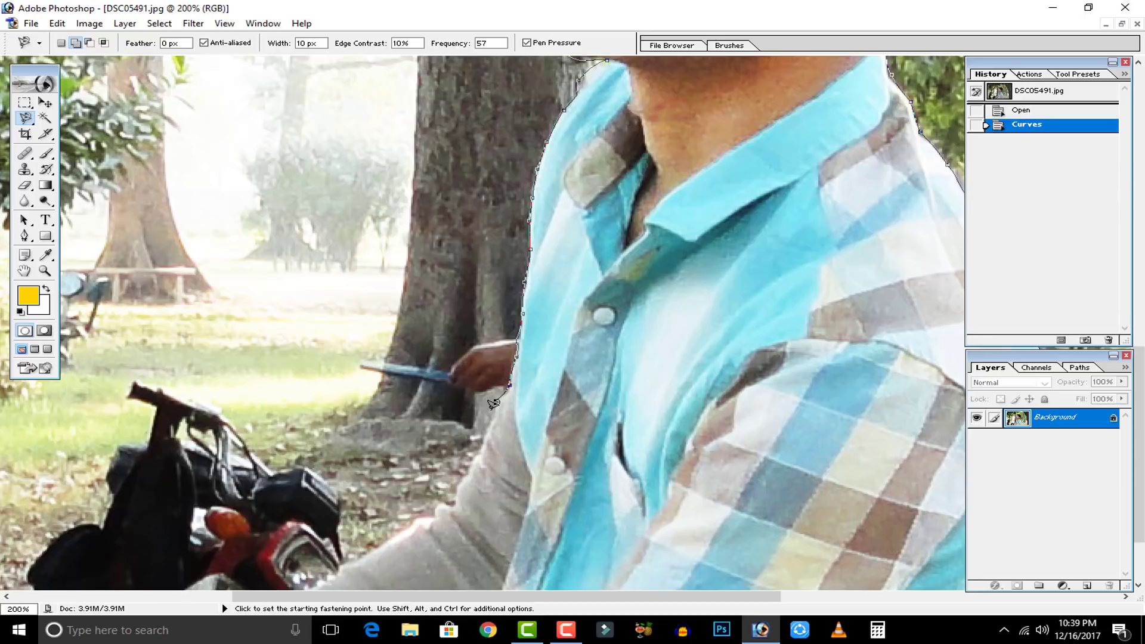
pyautogui.moveTo(493, 404); pyautogui.dragTo(481, 445)
pyautogui.moveTo(414, 520)
pyautogui.mouseDown()
pyautogui.moveTo(658, 392)
pyautogui.moveTo(648, 422)
pyautogui.moveTo(584, 467)
pyautogui.moveTo(396, 571)
pyautogui.mouseUp()
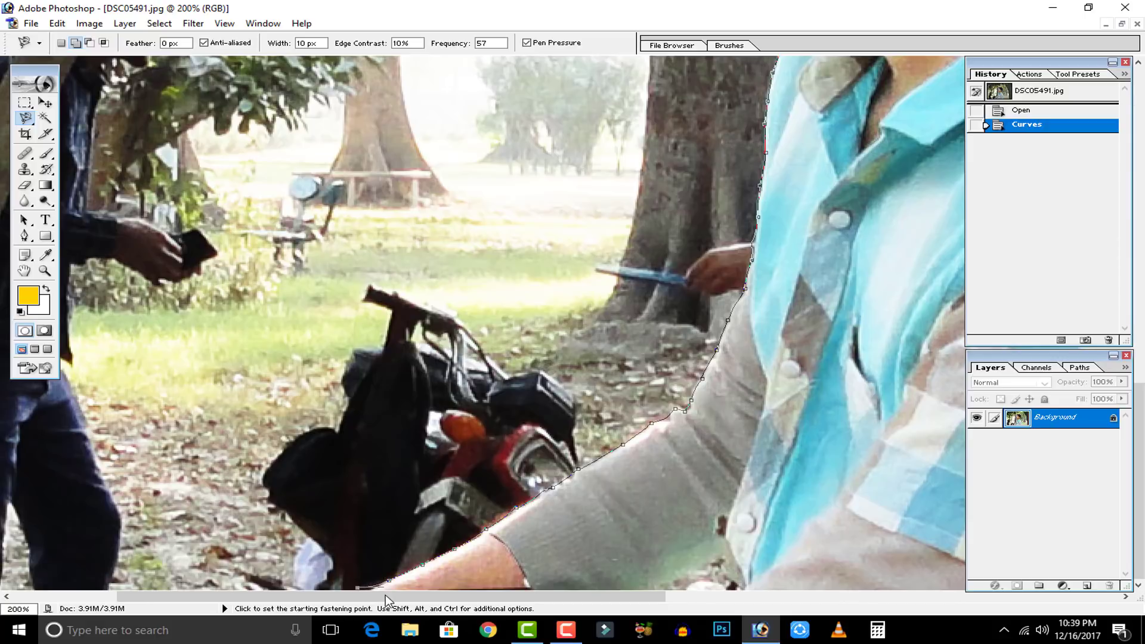
pyautogui.doubleClick(385, 595)
# Step: Add the missed strips of shirt and forearm along the photo's lower edge to the selection with the Polygonal Lasso
pyautogui.moveTo(539, 268); pyautogui.dragTo(239, 252)
pyautogui.moveTo(664, 316); pyautogui.dragTo(435, 324)
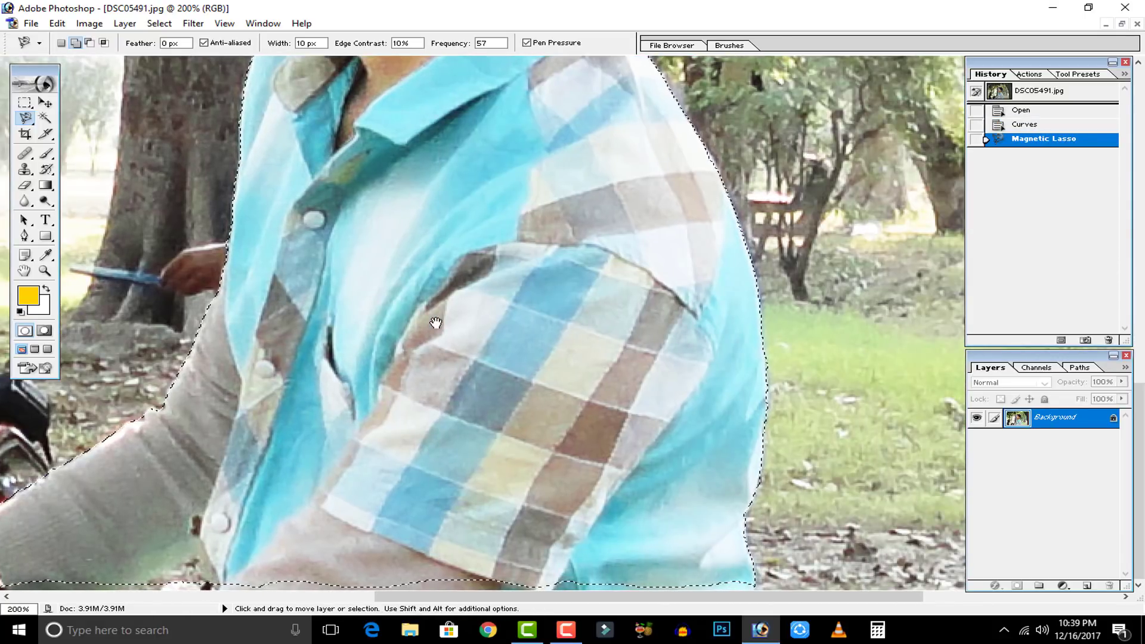
pyautogui.hotkey('ctrl', '-')
pyautogui.hotkey('ctrl', '-')
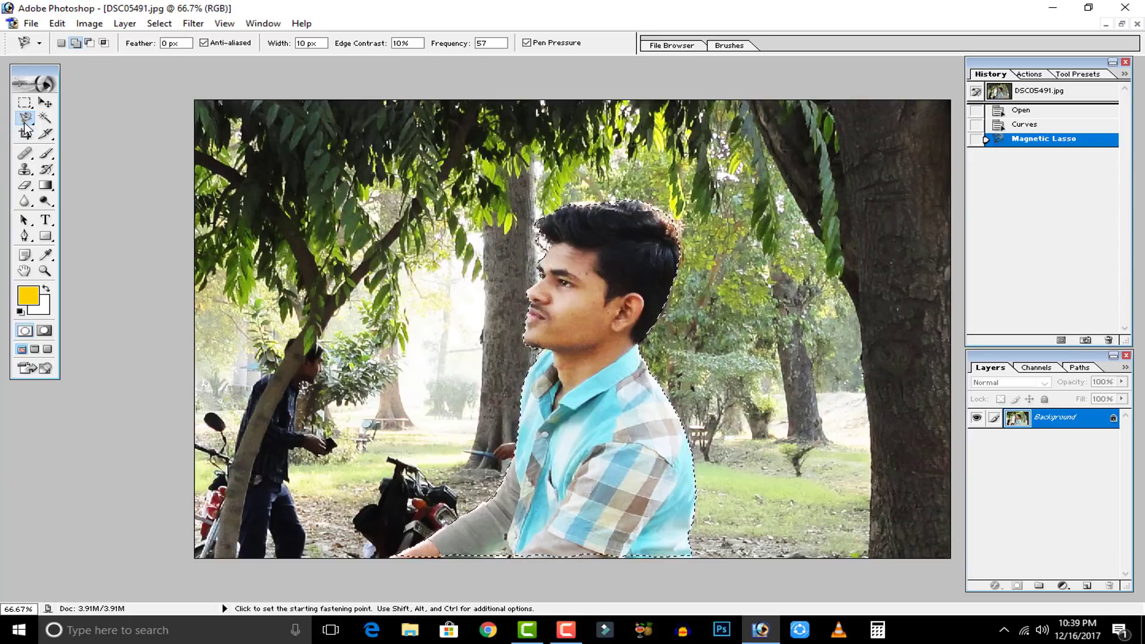
pyautogui.moveTo(25, 127); pyautogui.dragTo(70, 133)
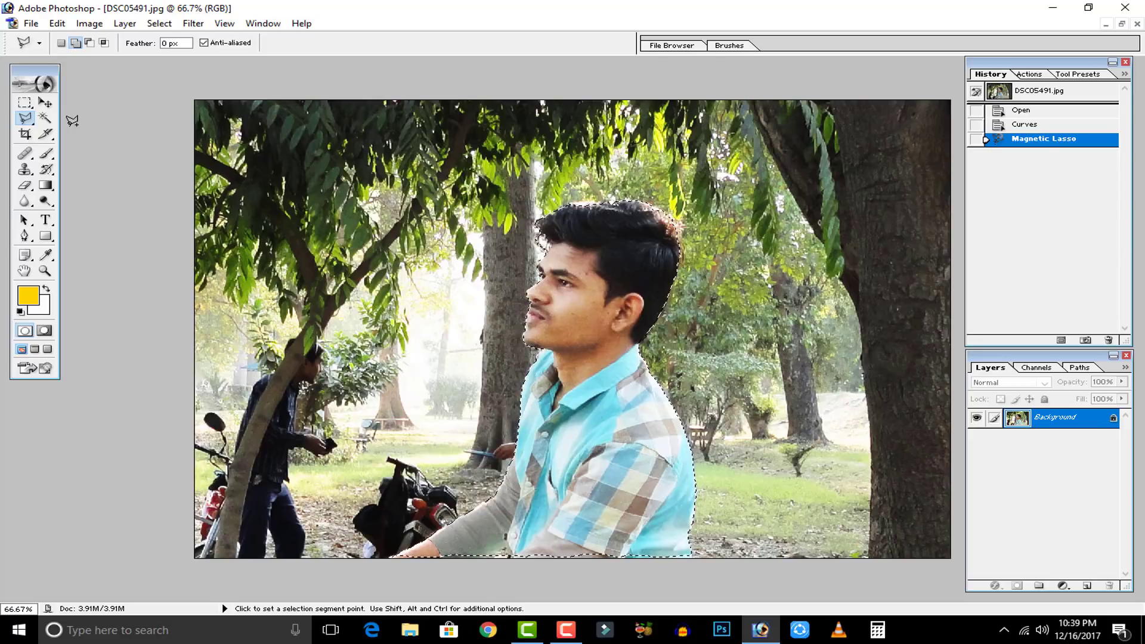
pyautogui.click(77, 44)
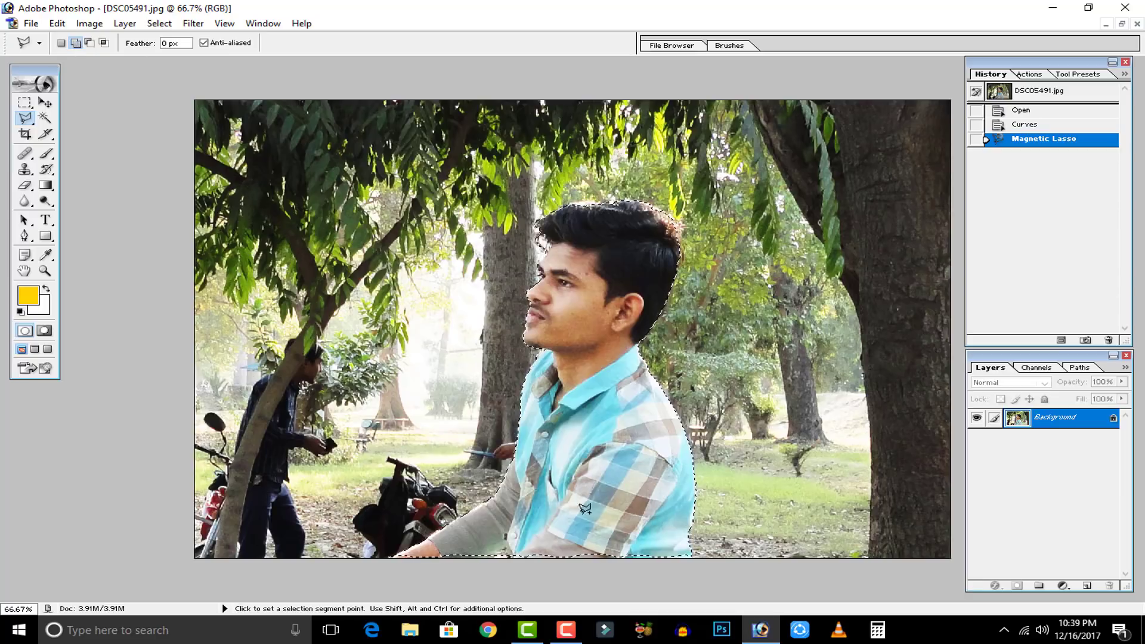
pyautogui.click(683, 543)
pyautogui.click(715, 580)
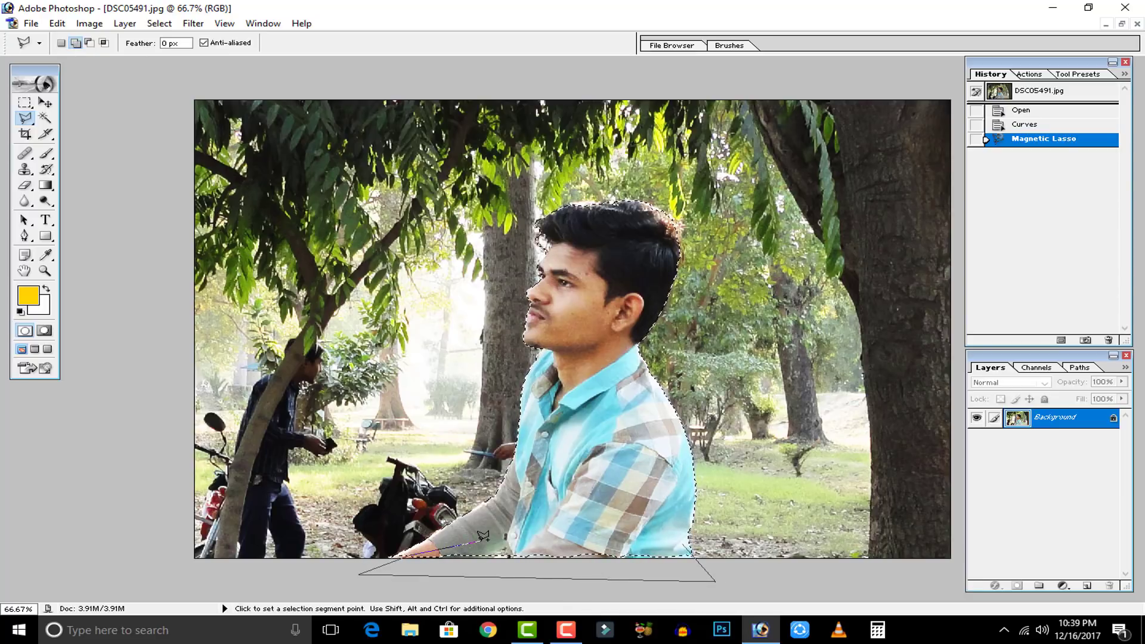
pyautogui.doubleClick(510, 537)
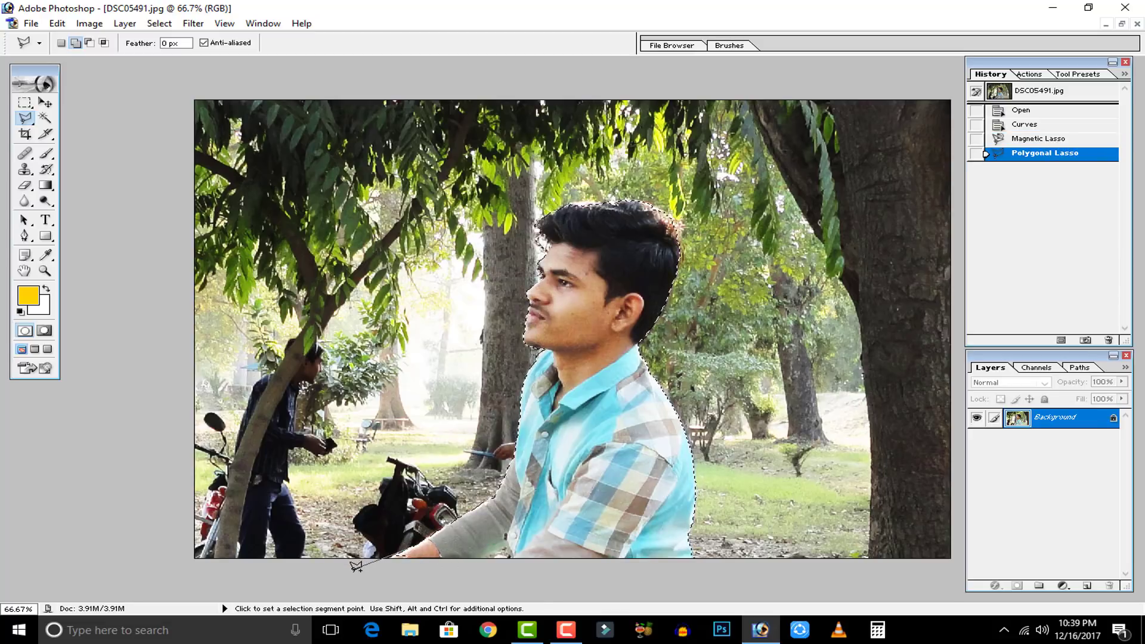
pyautogui.doubleClick(471, 544)
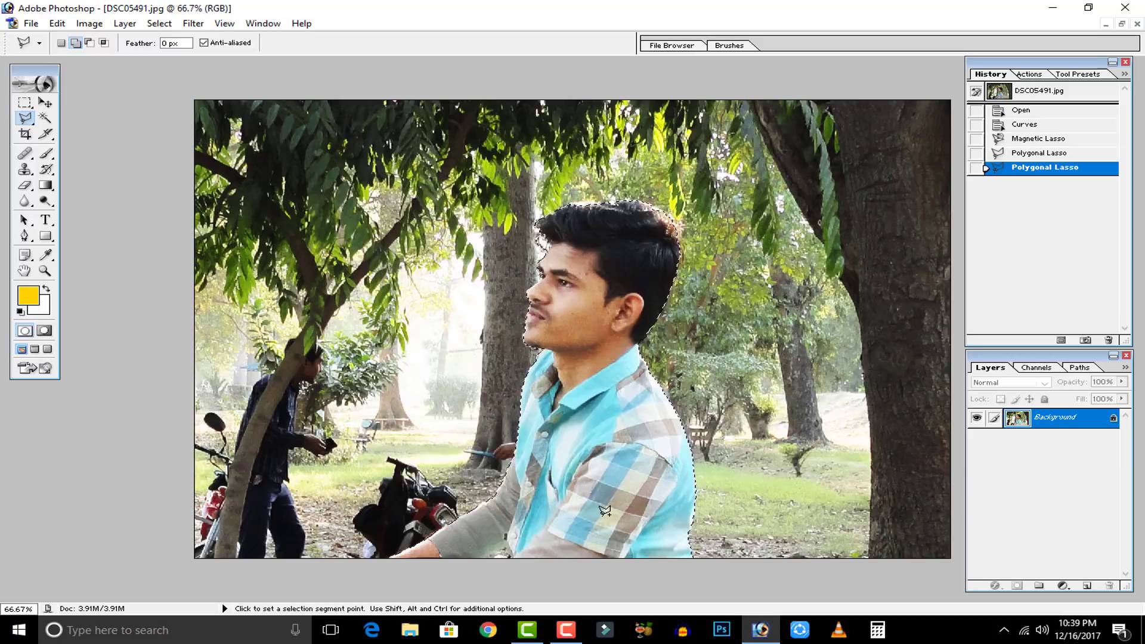
# Step: Refine the face outline with the Polygonal Lasso, adding the missed edge at the upper lip and subtracting the background sliver under the chin
pyautogui.hotkey('ctrl', '+')
pyautogui.hotkey('ctrl', '+')
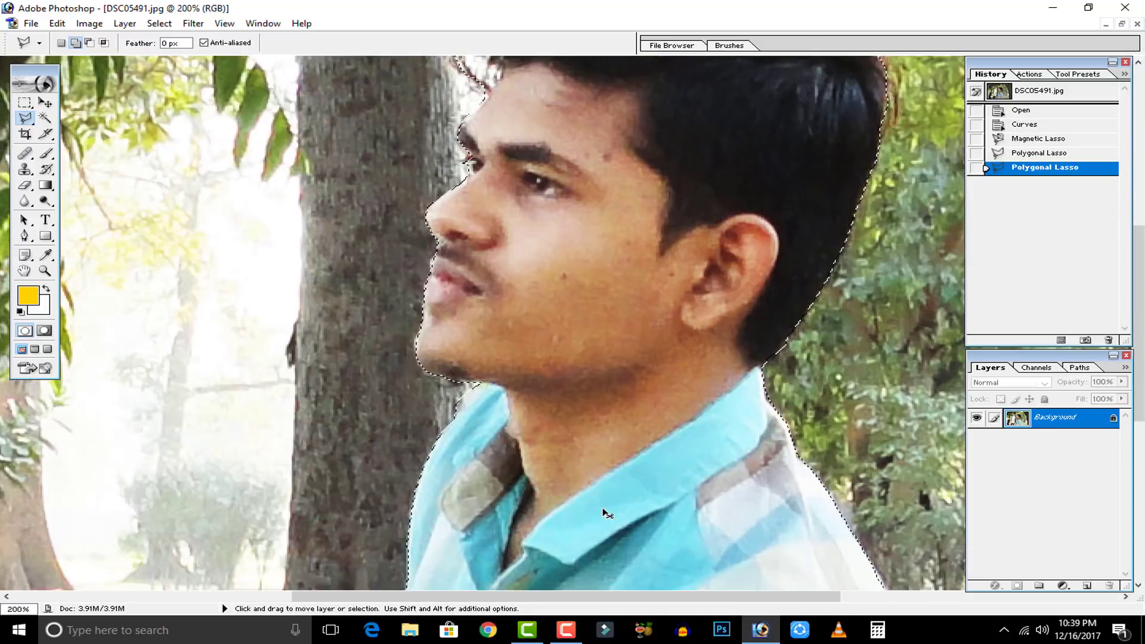
pyautogui.moveTo(428, 346); pyautogui.dragTo(417, 376)
pyautogui.hotkey('ctrl', '+')
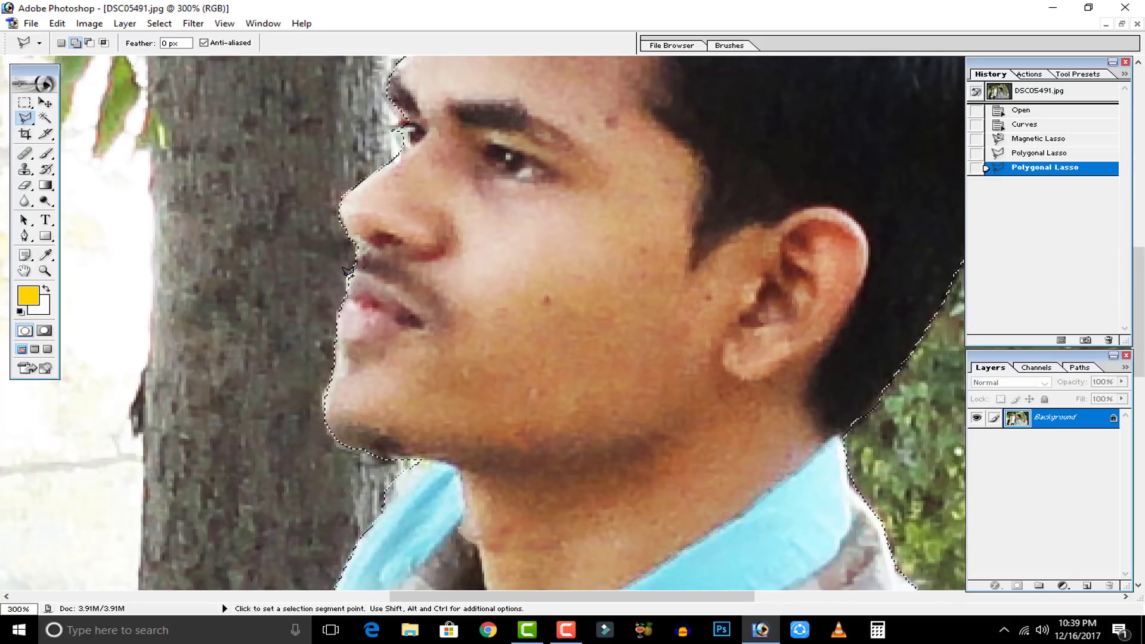
pyautogui.doubleClick(358, 301)
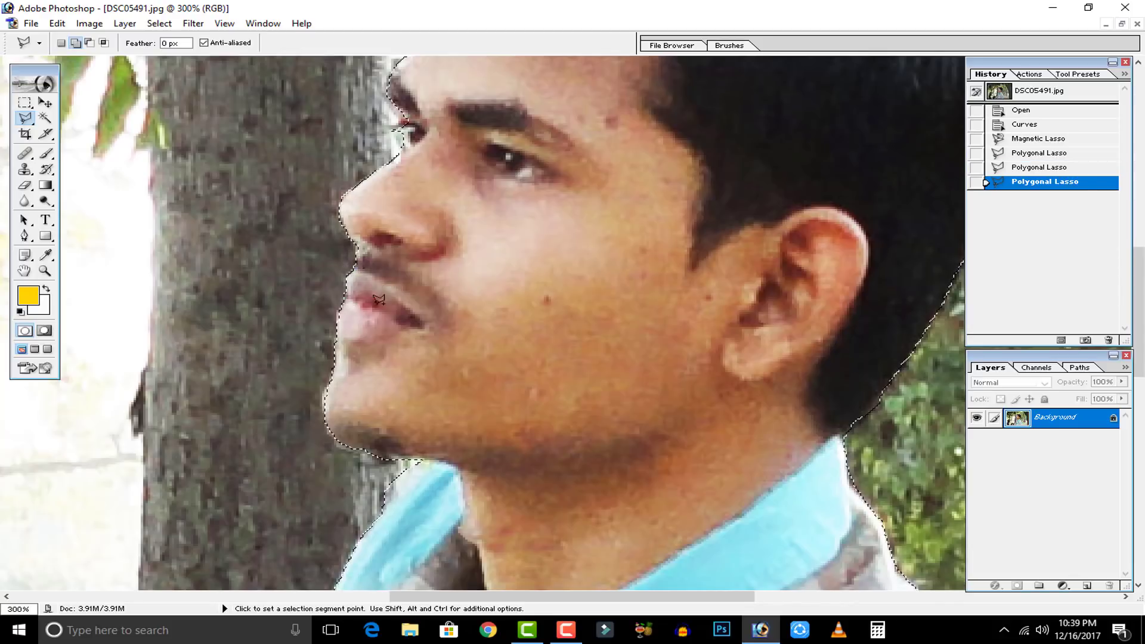
pyautogui.click(412, 457)
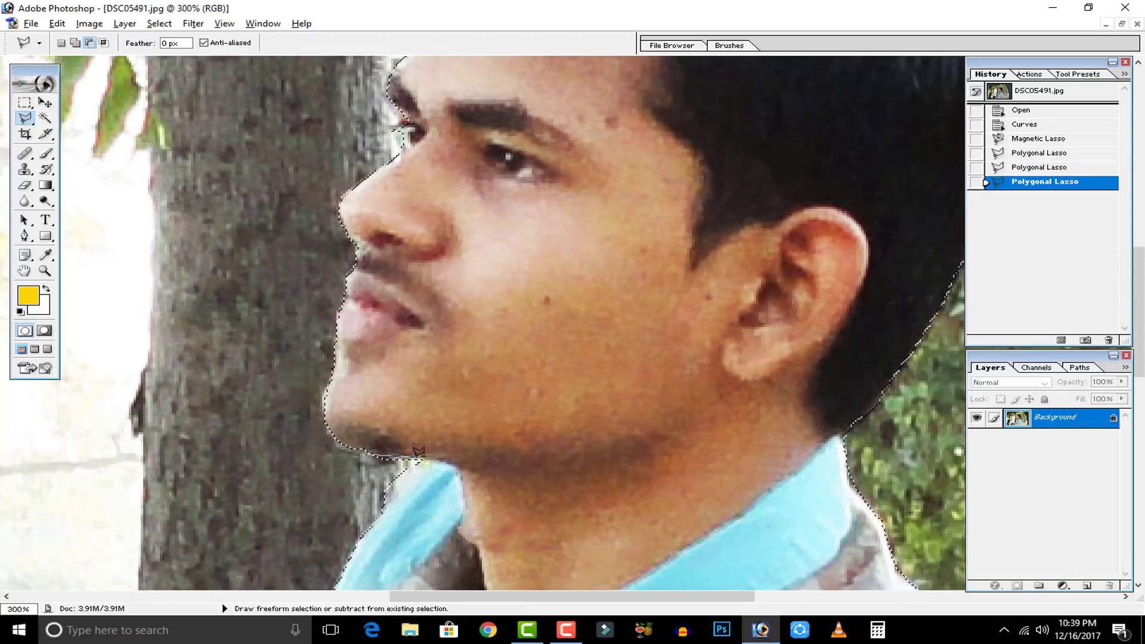
pyautogui.doubleClick(303, 458)
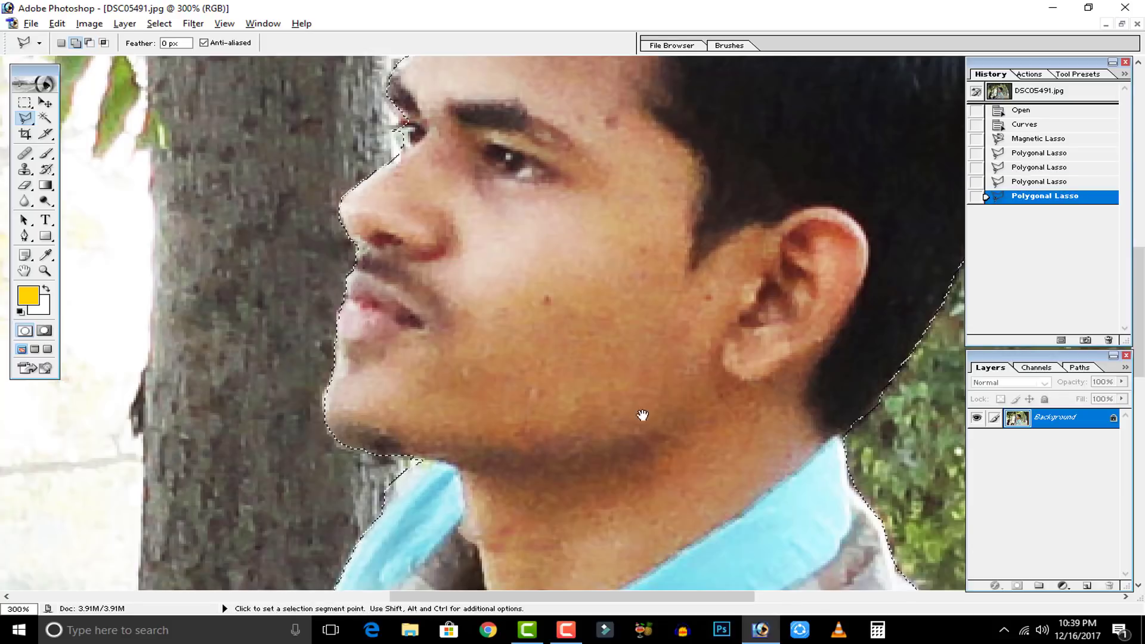
# Step: Subtract the loose curls and background in front of the forehead from the selection with the Polygonal Lasso
pyautogui.moveTo(687, 351); pyautogui.dragTo(485, 423)
pyautogui.moveTo(528, 346); pyautogui.dragTo(445, 473)
pyautogui.moveTo(367, 320); pyautogui.dragTo(406, 477)
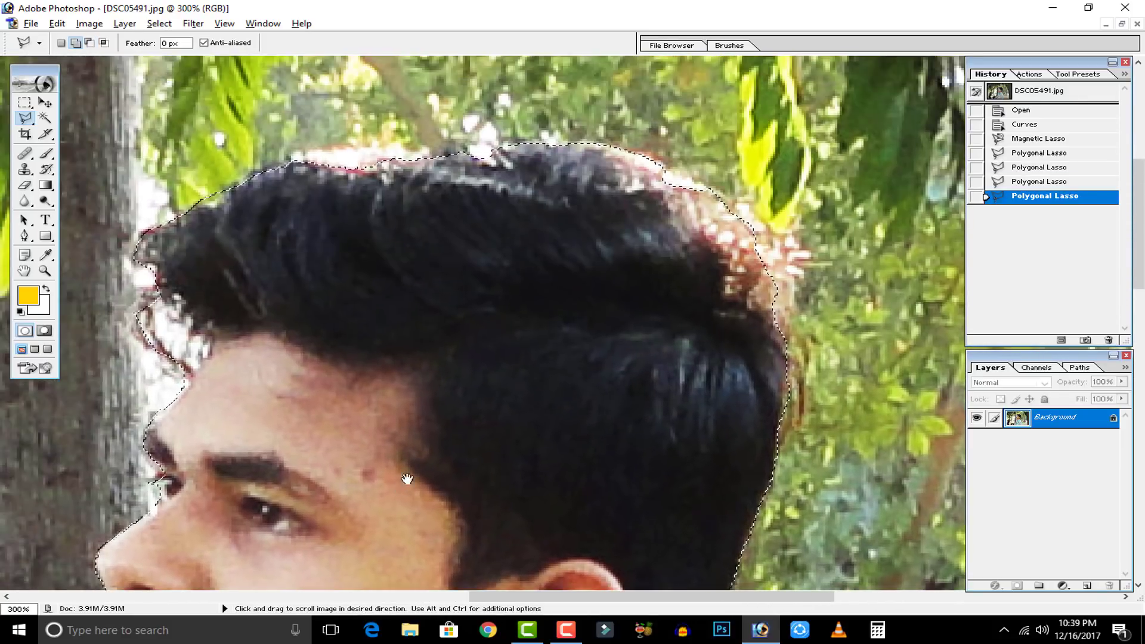
pyautogui.moveTo(366, 402); pyautogui.dragTo(425, 432)
pyautogui.moveTo(357, 287); pyautogui.dragTo(434, 301)
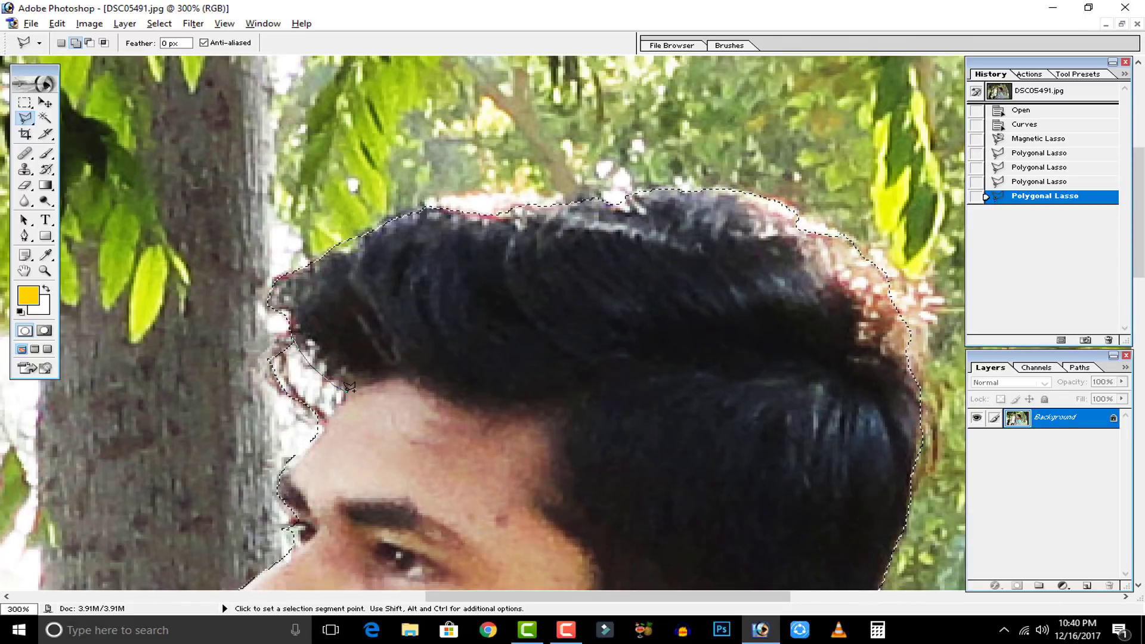
pyautogui.press('Escape')
pyautogui.click(89, 43)
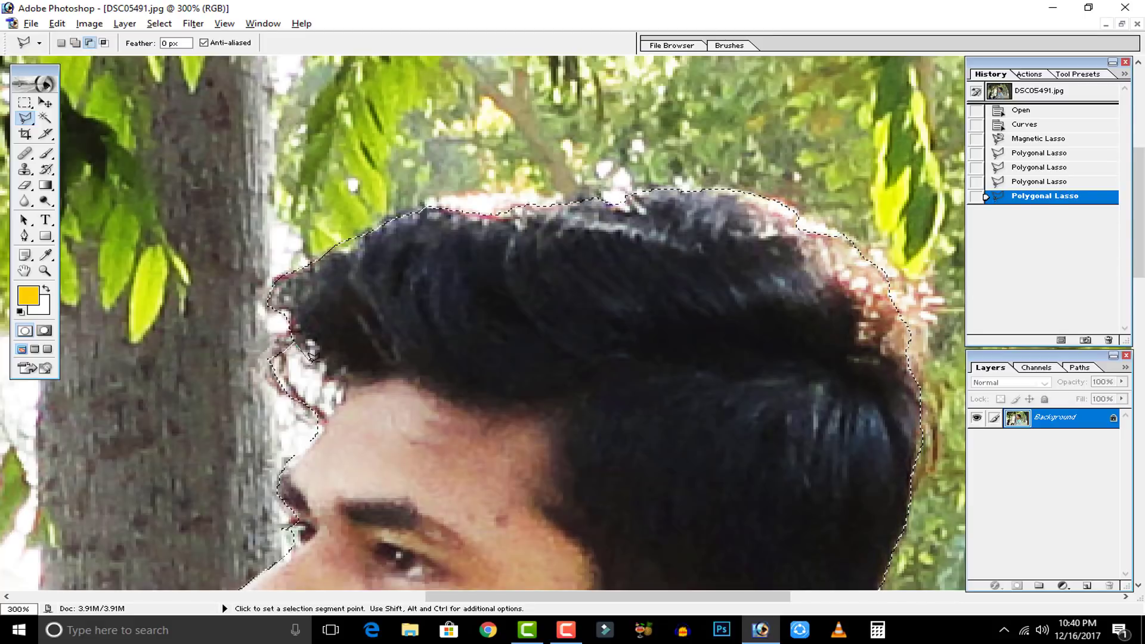
pyautogui.click(351, 392)
pyautogui.click(312, 442)
pyautogui.doubleClick(148, 283)
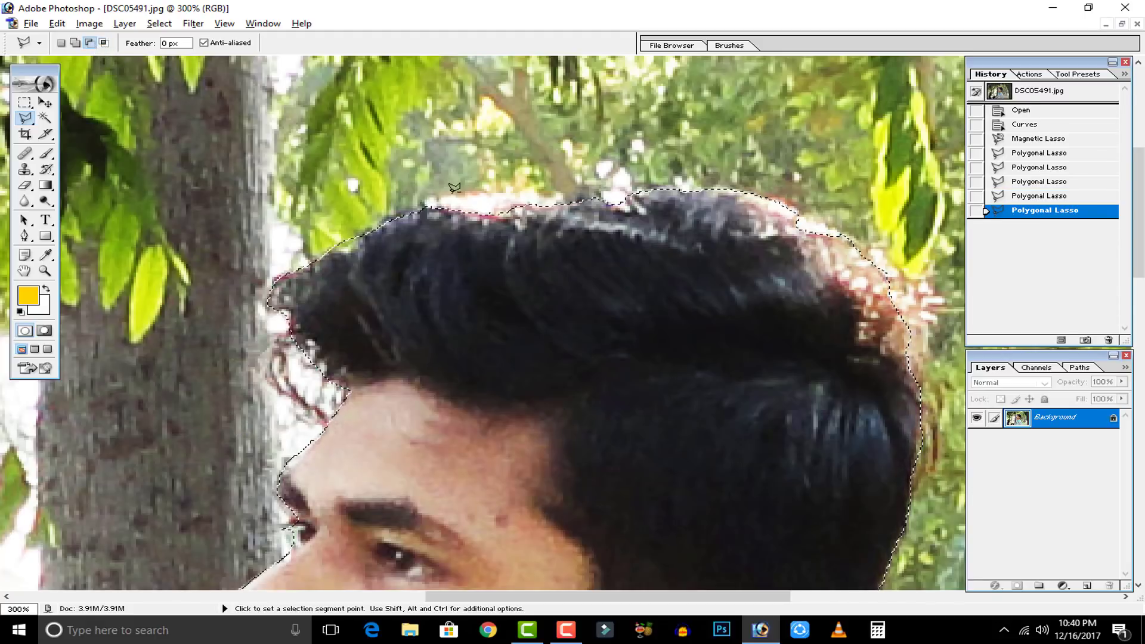
# Step: Add the bright strip of hair along the front top of the head to the selection with the Polygonal Lasso
pyautogui.click(75, 42)
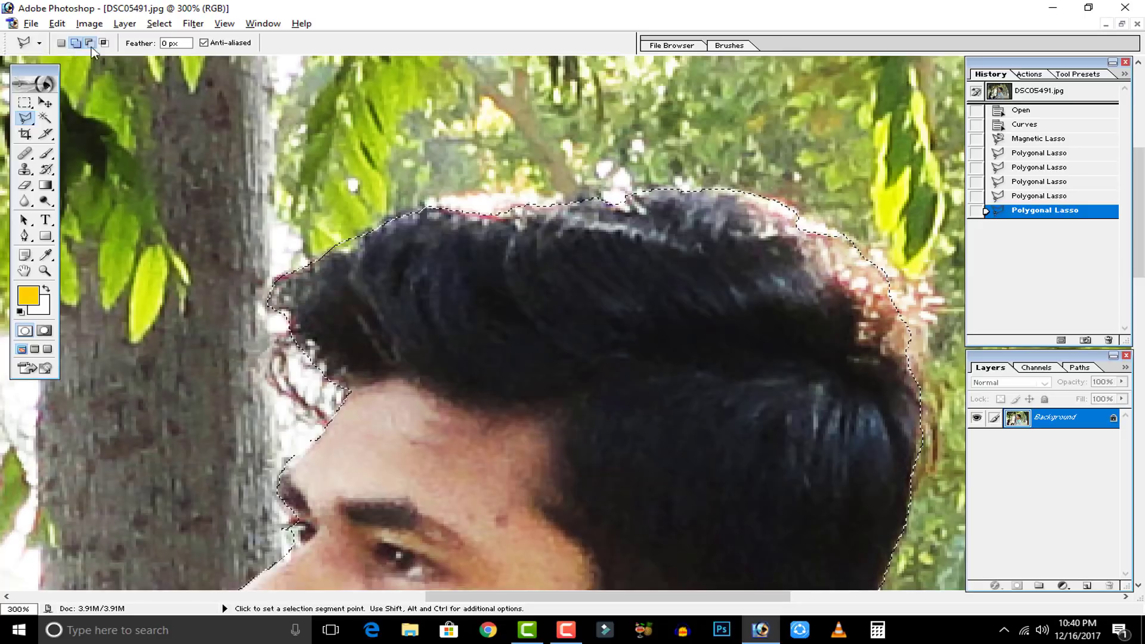
pyautogui.click(424, 208)
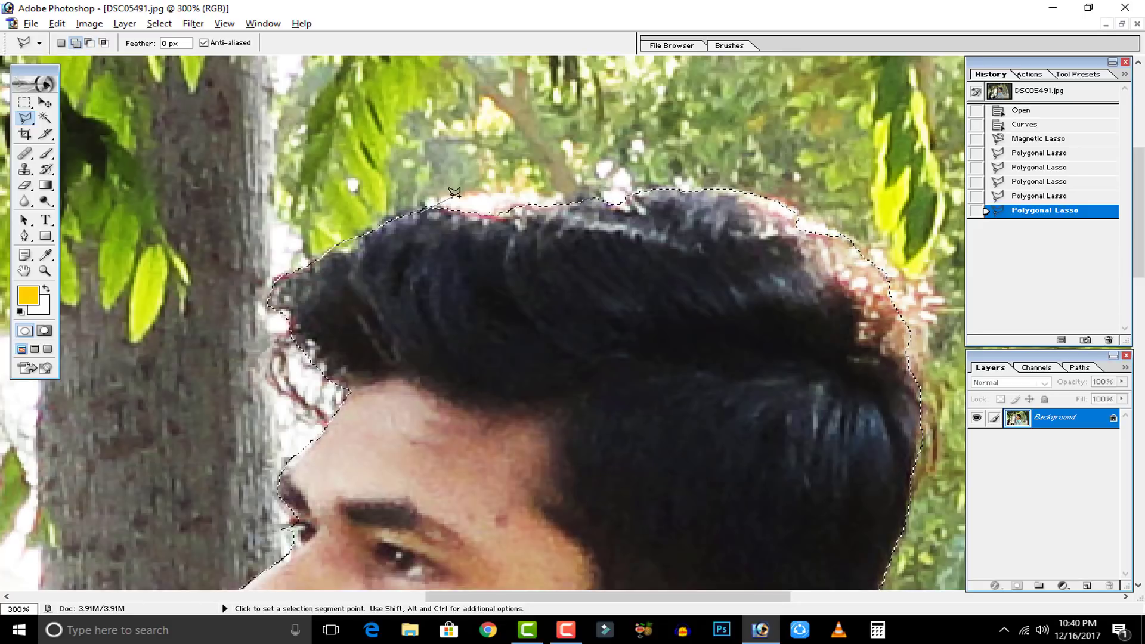
pyautogui.click(452, 197)
pyautogui.click(567, 201)
pyautogui.click(613, 241)
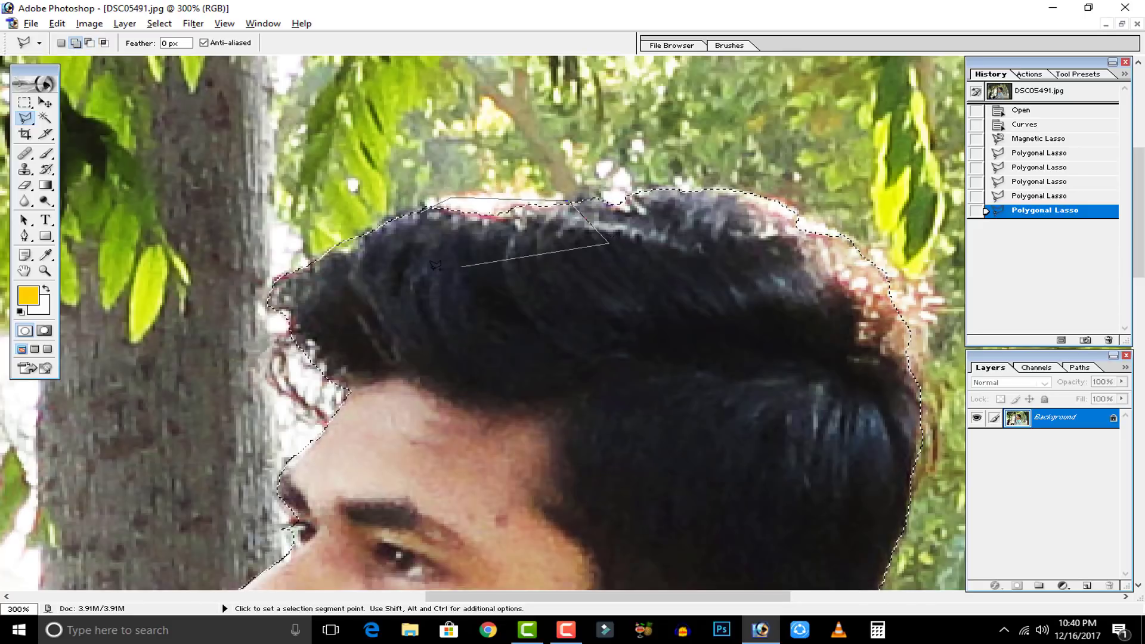
pyautogui.doubleClick(443, 268)
# Step: Extend the selection with the Polygonal Lasso around the sunlit hair at the back of the crown
pyautogui.press('space')
pyautogui.moveTo(582, 298); pyautogui.dragTo(377, 349)
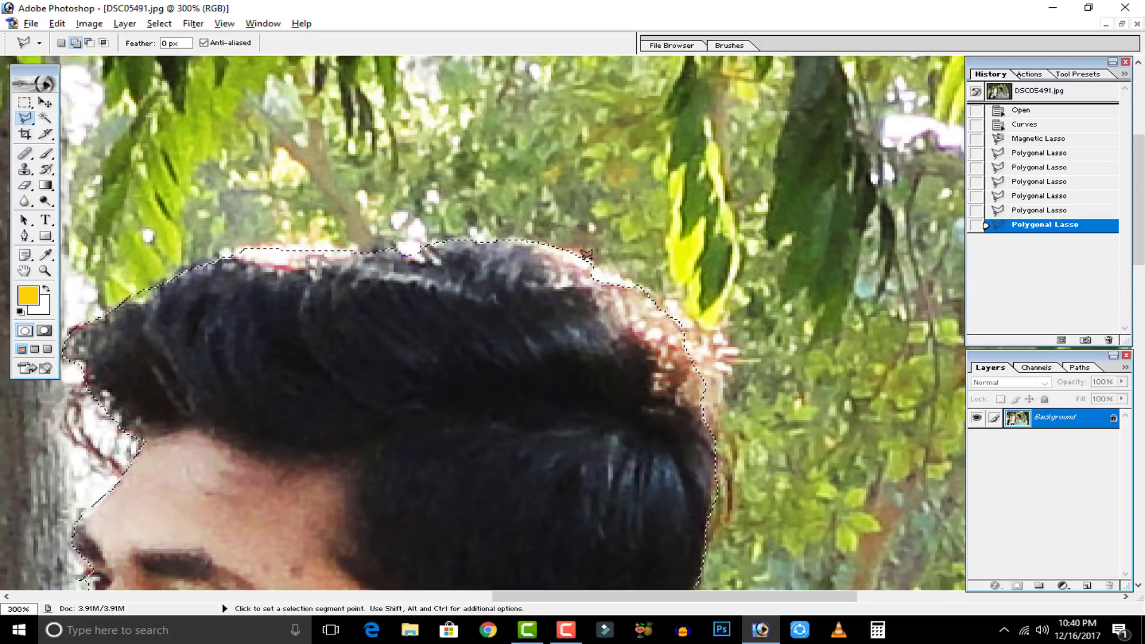
pyautogui.click(591, 262)
pyautogui.click(735, 358)
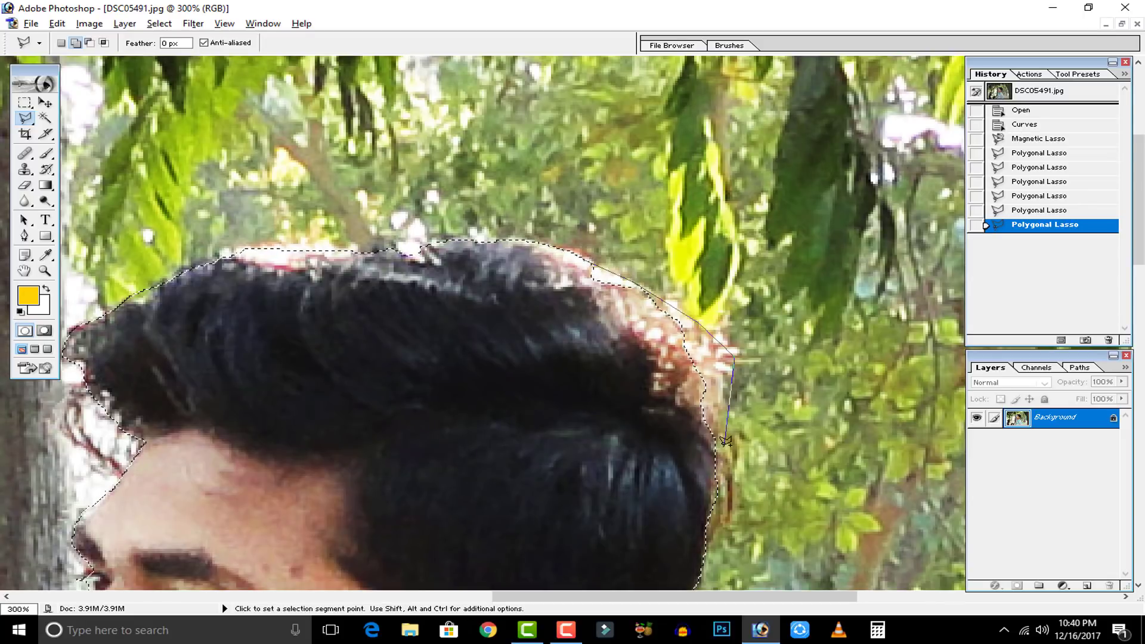
pyautogui.click(710, 481)
pyautogui.doubleClick(298, 403)
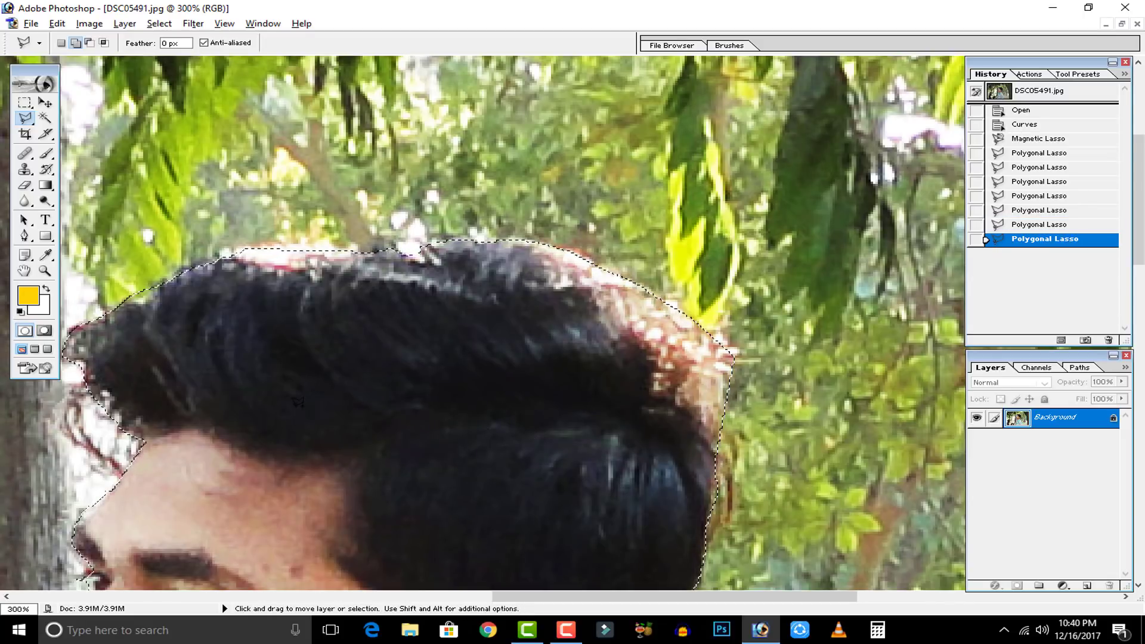
# Step: Convert the Background into a regular layer and add a layer mask from the selection to isolate the man
pyautogui.hotkey('ctrl', '-')
pyautogui.hotkey('ctrl', '-')
pyautogui.hotkey('ctrl', '-')
pyautogui.hotkey('ctrl', '-')
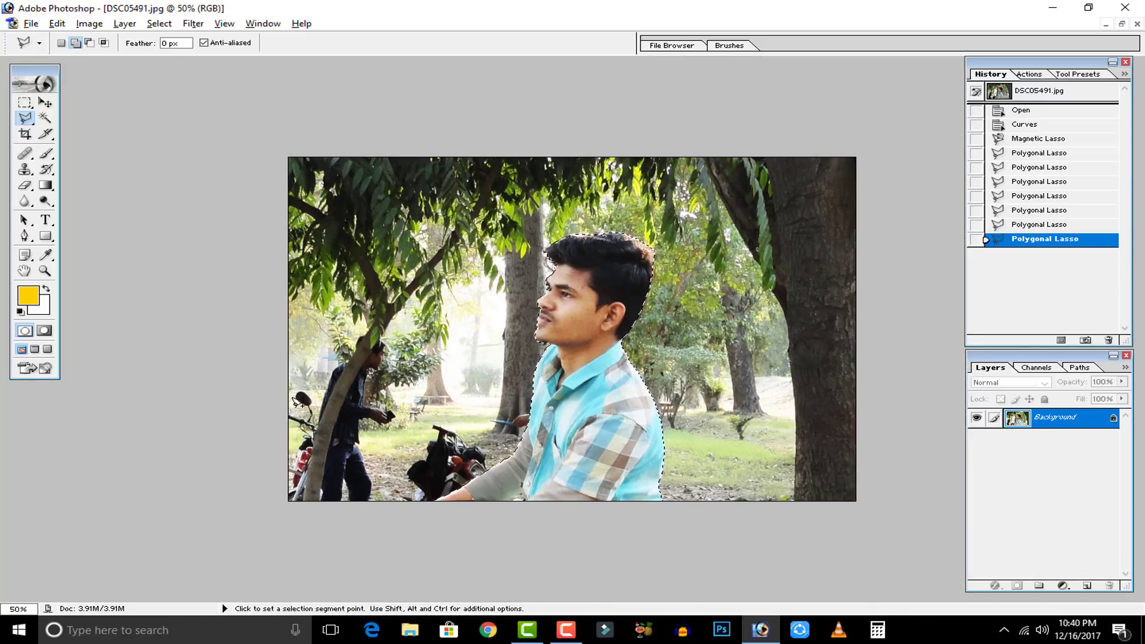
pyautogui.doubleClick(1112, 424)
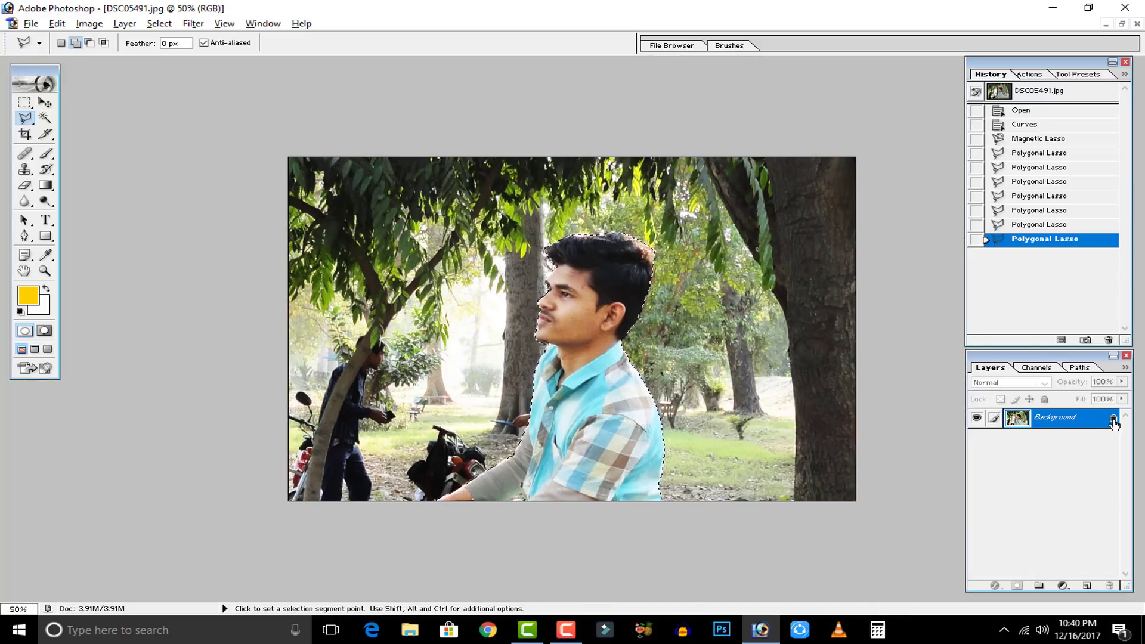
pyautogui.click(686, 292)
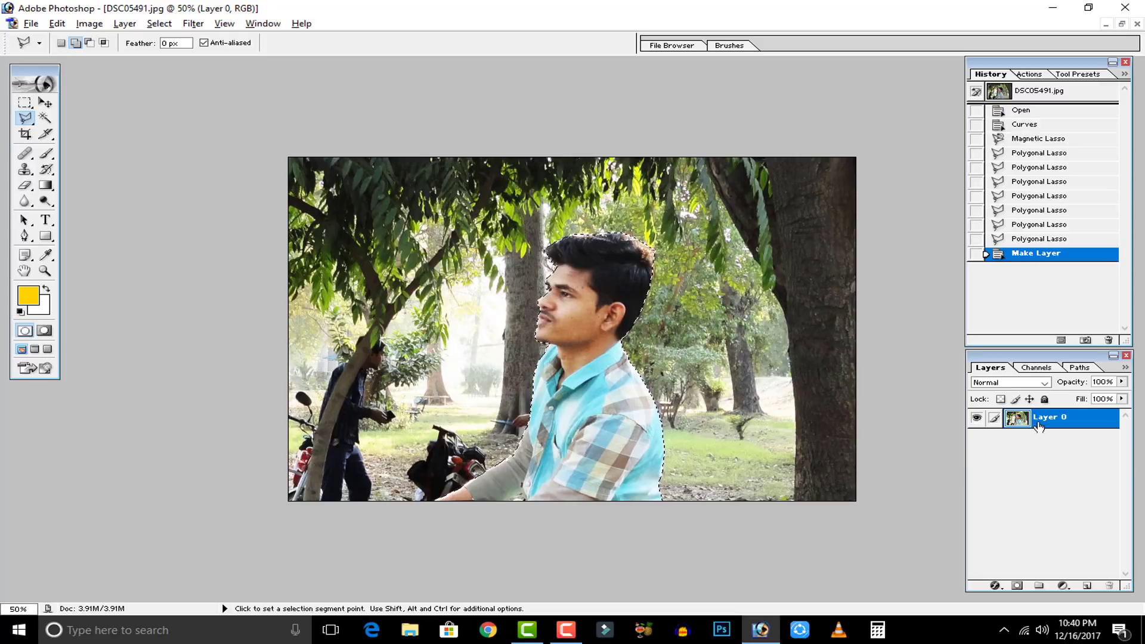
pyautogui.click(1018, 587)
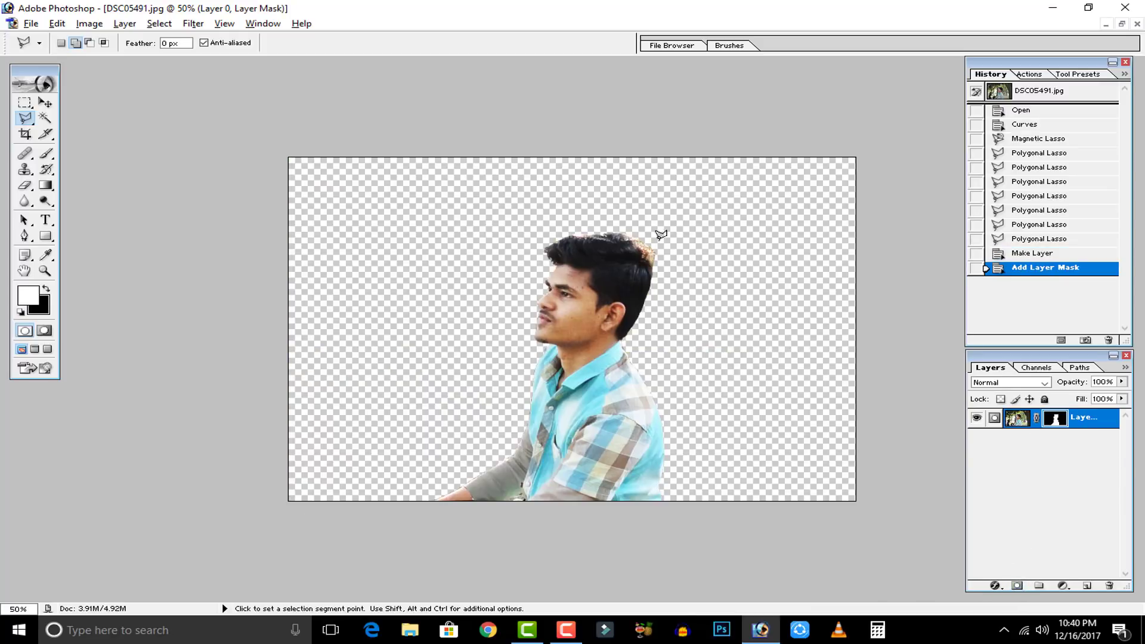
pyautogui.hotkey('ctrl', '+')
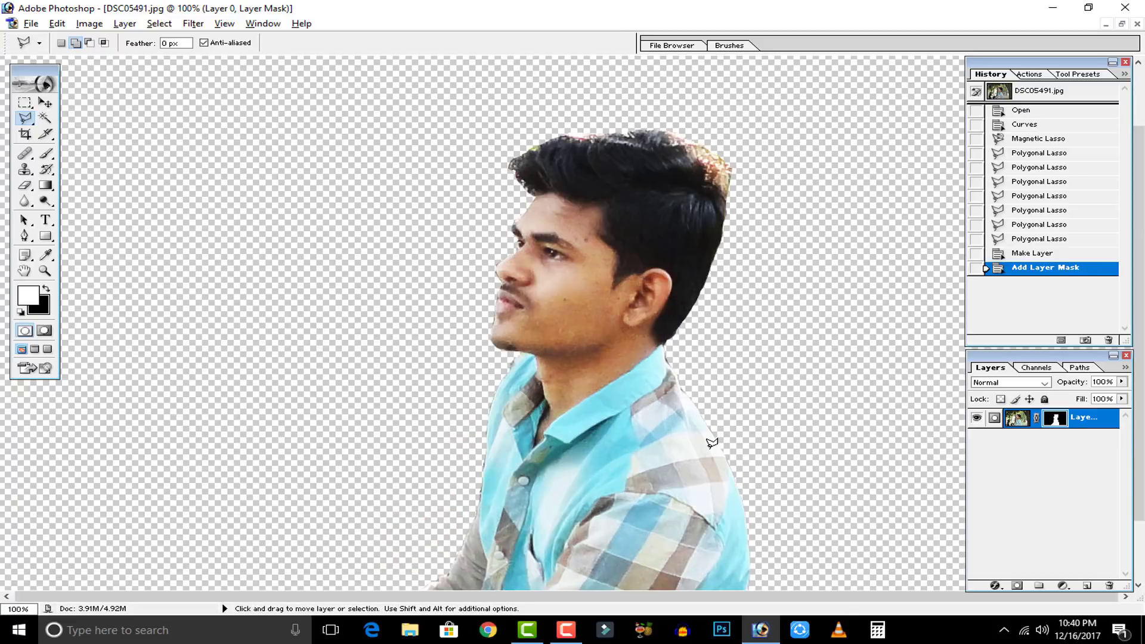
pyautogui.hotkey('ctrl', '+')
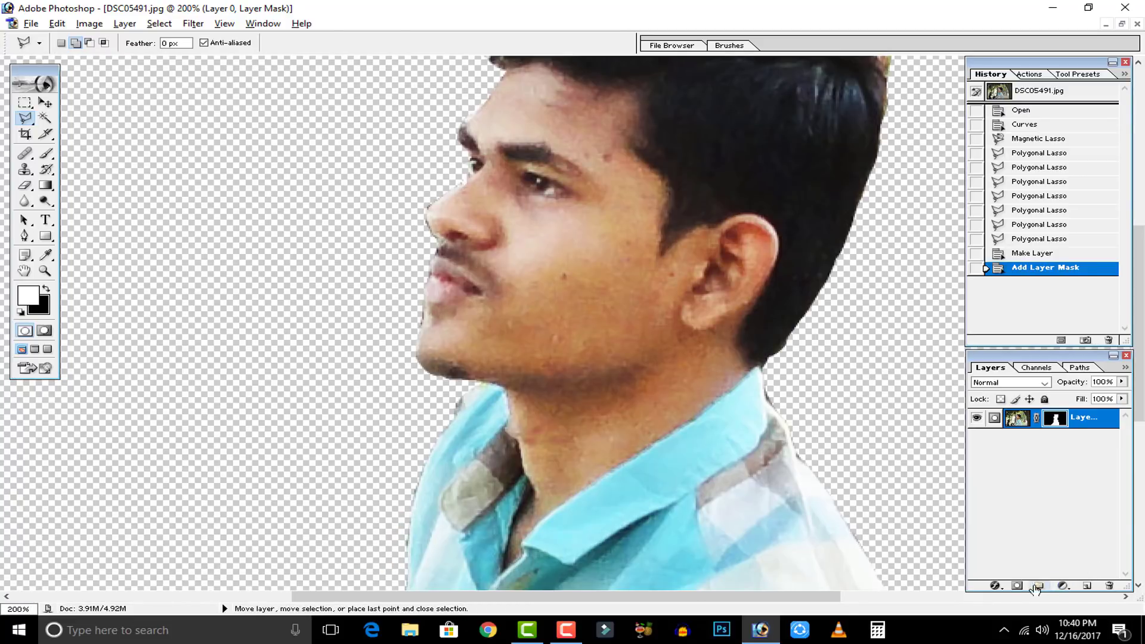
# Step: Revert the layer mask on Layer 0 by stepping back to the Make Layer state in the history
pyautogui.click(1033, 255)
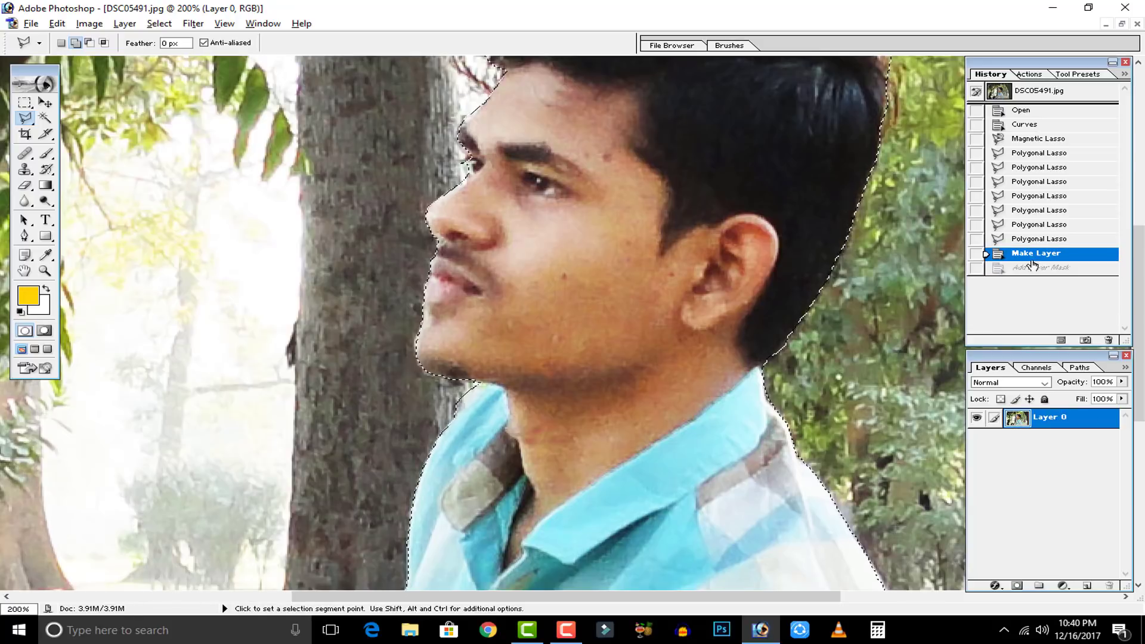
pyautogui.click(1007, 267)
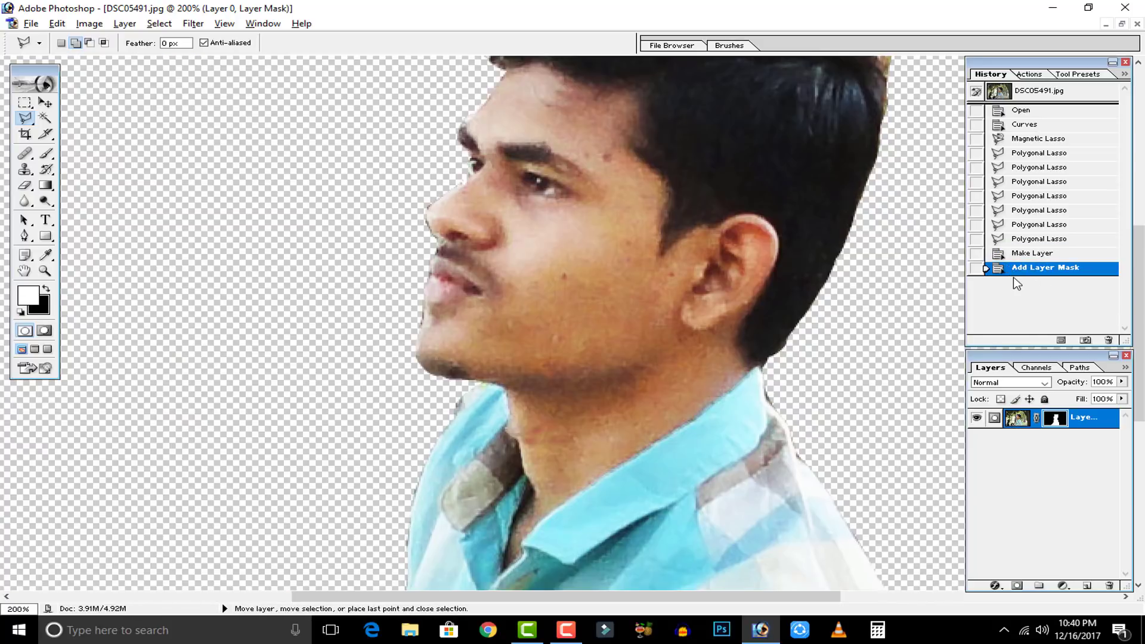
pyautogui.click(1017, 253)
# Step: Copy the selected man from Layer 0 onto a new layer and hide Layer 0
pyautogui.moveTo(522, 193); pyautogui.dragTo(419, 283)
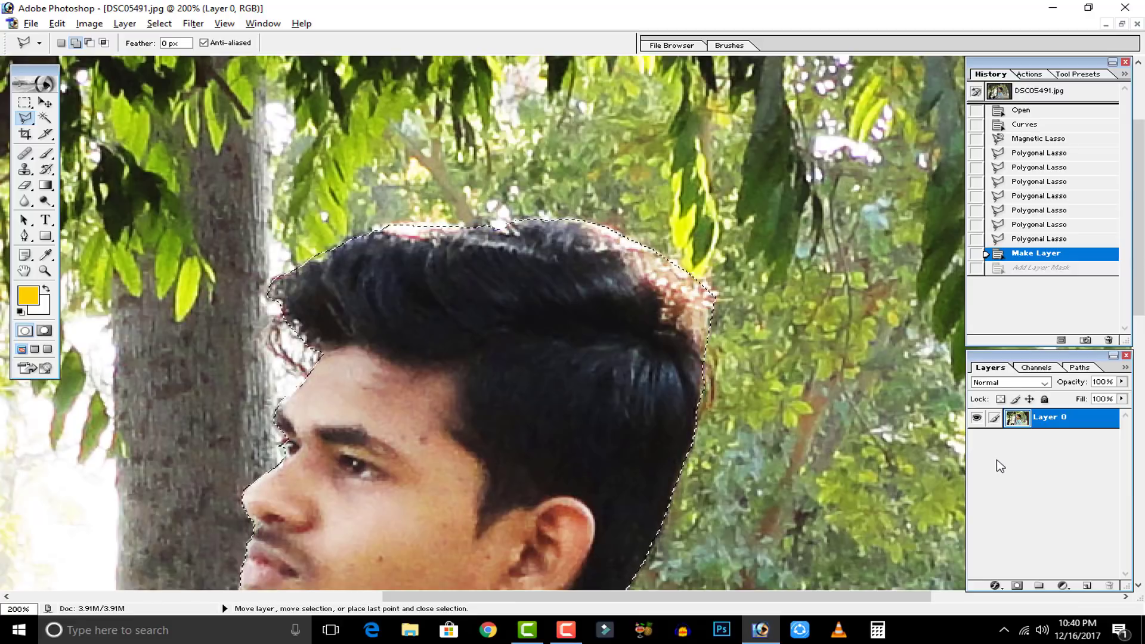
pyautogui.hotkey('ctrl', 'j')
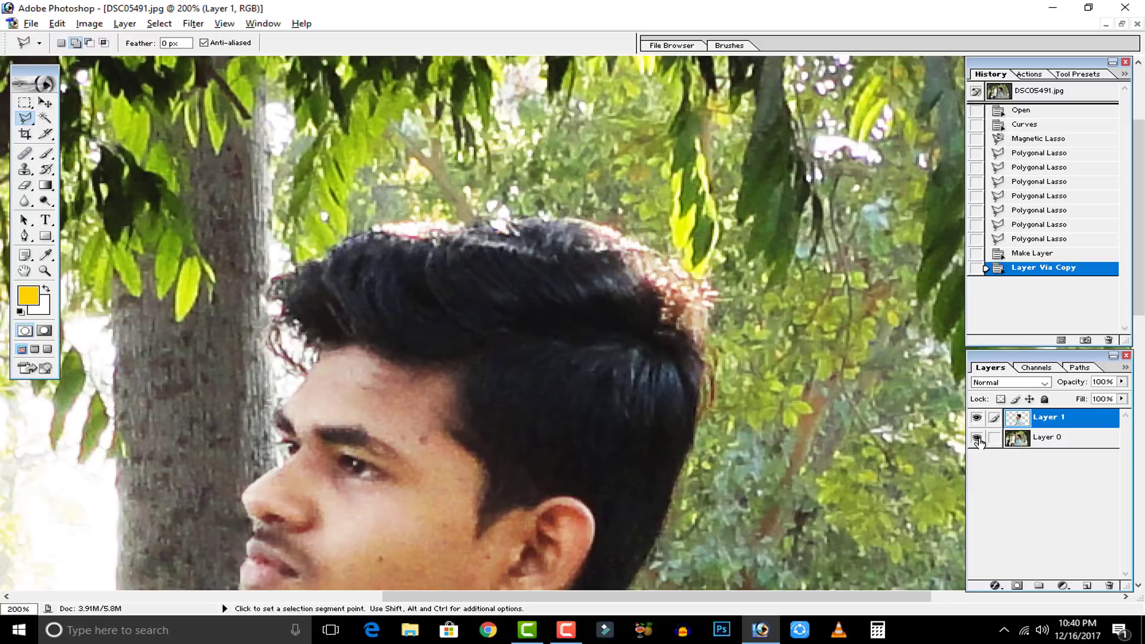
pyautogui.click(977, 439)
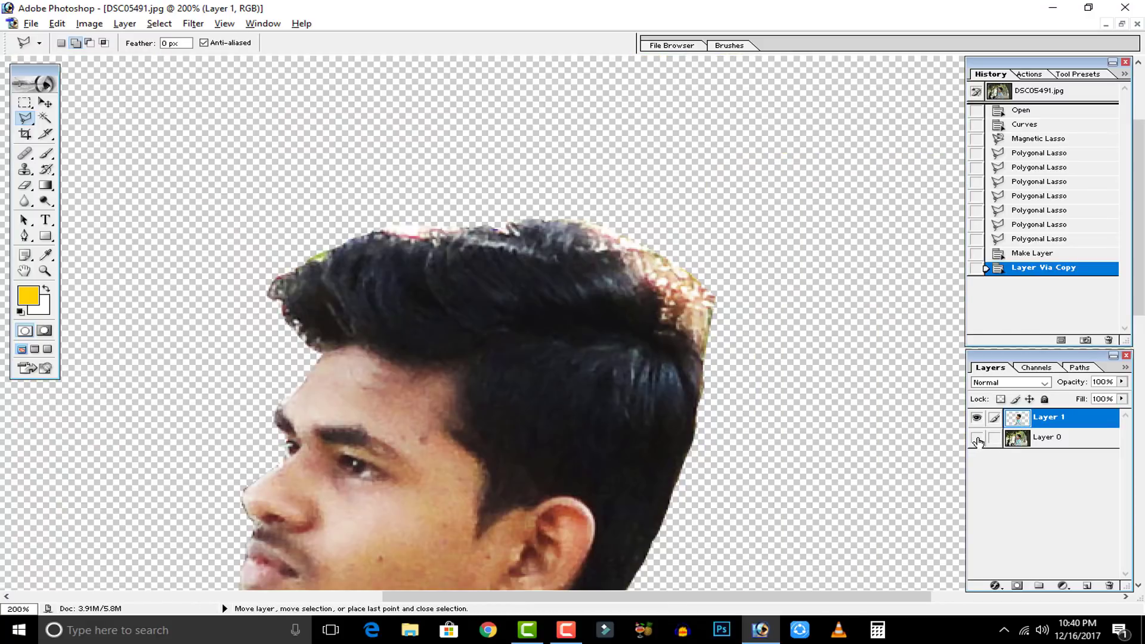
# Step: Examine the cutout's edges on the transparent background around the shirt, arm, face and hair
pyautogui.hotkey('ctrl', '-')
pyautogui.hotkey('ctrl', '-')
pyautogui.hotkey('ctrl', '-')
pyautogui.hotkey('ctrl', '+')
pyautogui.hotkey('ctrl', '+')
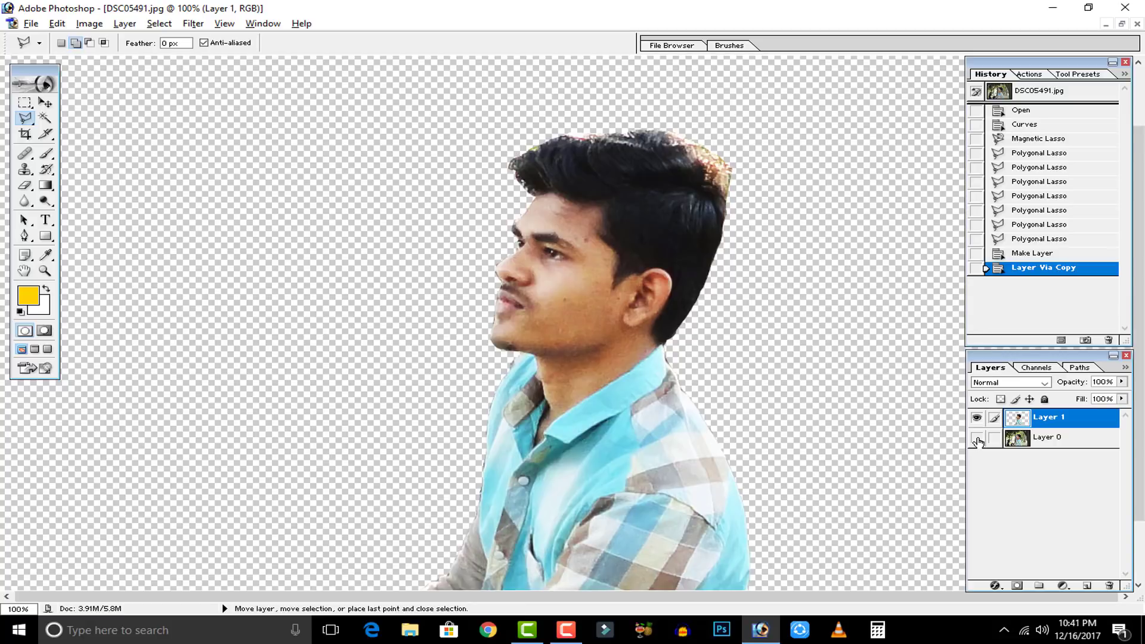
pyautogui.hotkey('ctrl', '+')
pyautogui.moveTo(437, 340)
pyautogui.mouseDown()
pyautogui.moveTo(473, 322)
pyautogui.moveTo(317, 212)
pyautogui.moveTo(289, 208)
pyautogui.mouseUp()
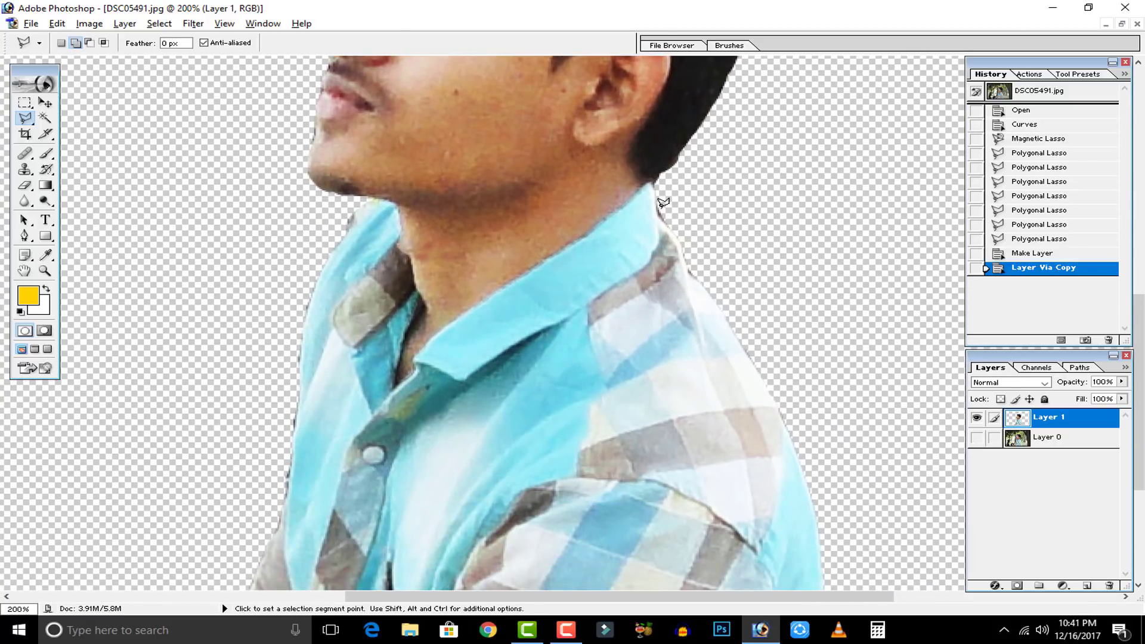
pyautogui.moveTo(263, 442); pyautogui.dragTo(324, 327)
pyautogui.moveTo(161, 393); pyautogui.dragTo(376, 273)
pyautogui.moveTo(467, 305)
pyautogui.mouseDown()
pyautogui.moveTo(358, 468)
pyautogui.moveTo(341, 473)
pyautogui.mouseUp()
pyautogui.moveTo(466, 71)
pyautogui.mouseDown()
pyautogui.moveTo(404, 256)
pyautogui.moveTo(413, 406)
pyautogui.mouseUp()
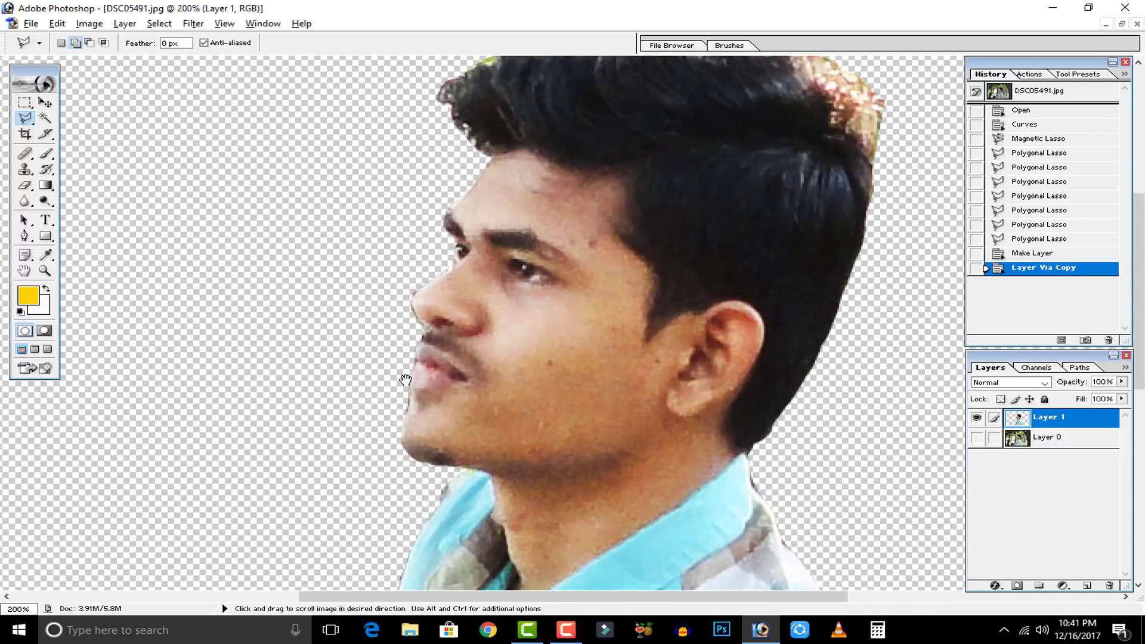
# Step: Erase the leftover fringe in front of the nose with a soft 21 px Eraser brush reduced to 10 px
pyautogui.click(21, 186)
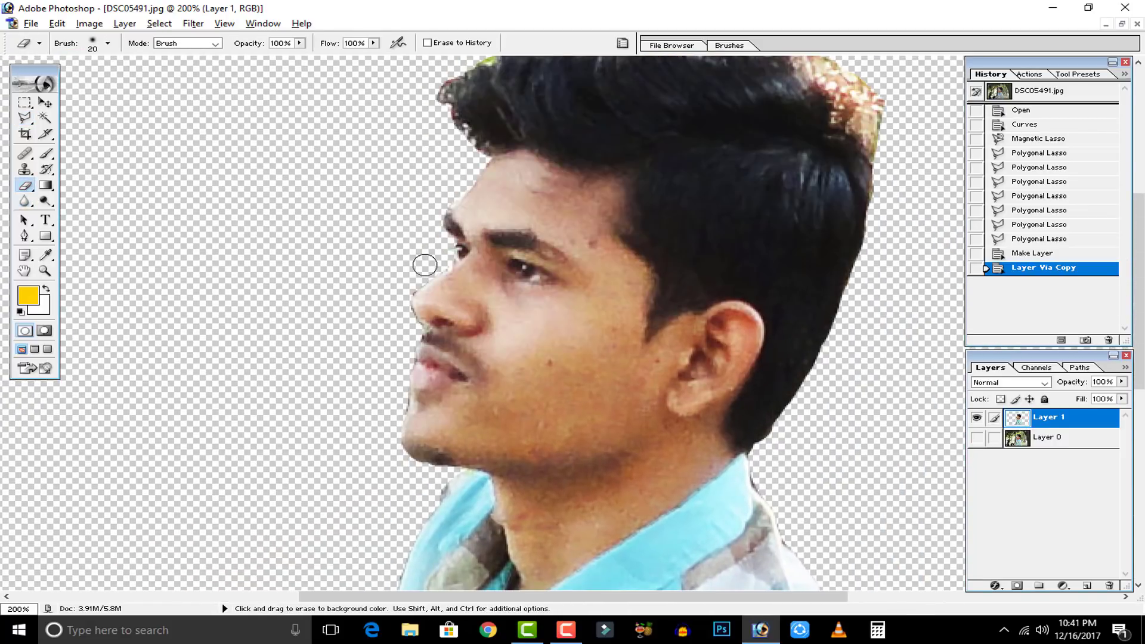
pyautogui.click(108, 44)
pyautogui.scroll(-5, 90, 167)
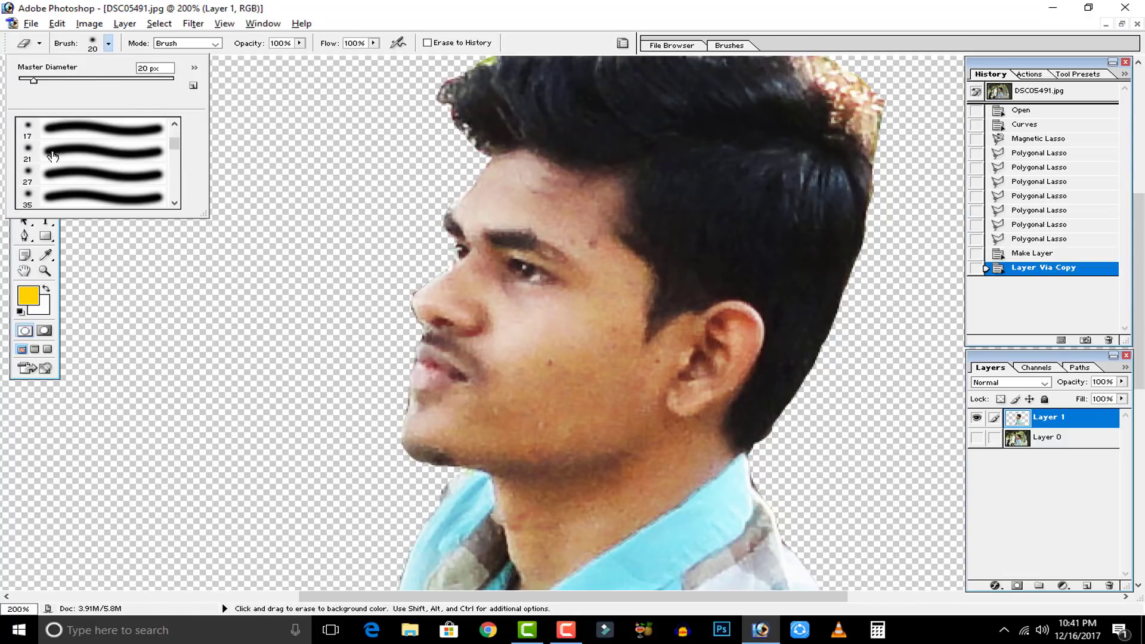
pyautogui.click(72, 151)
pyautogui.click(302, 249)
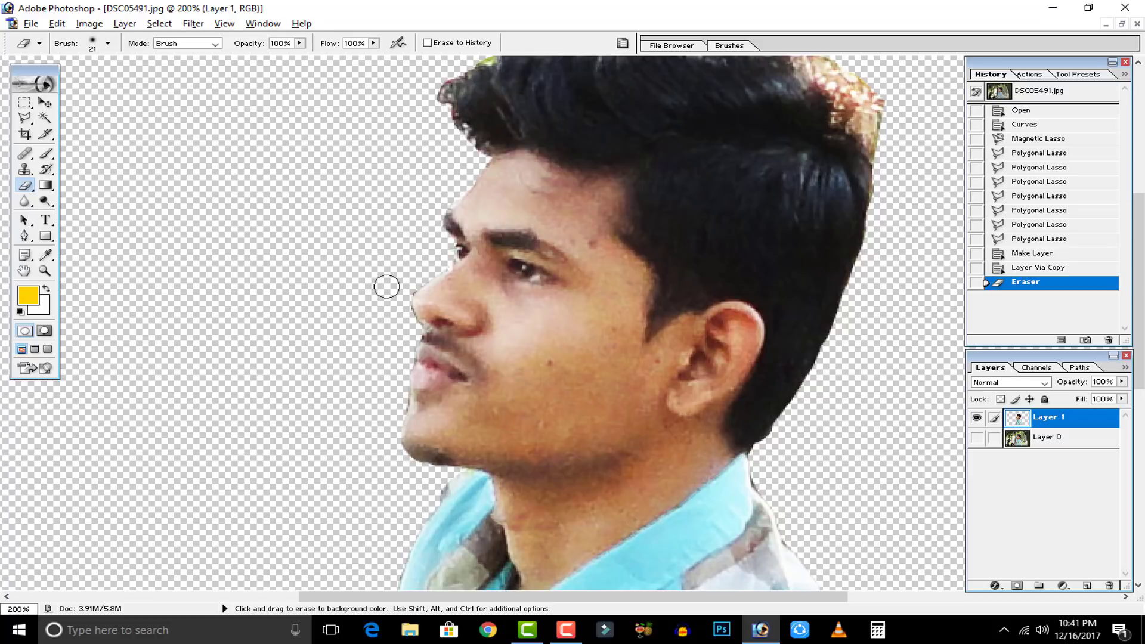
pyautogui.press('[')
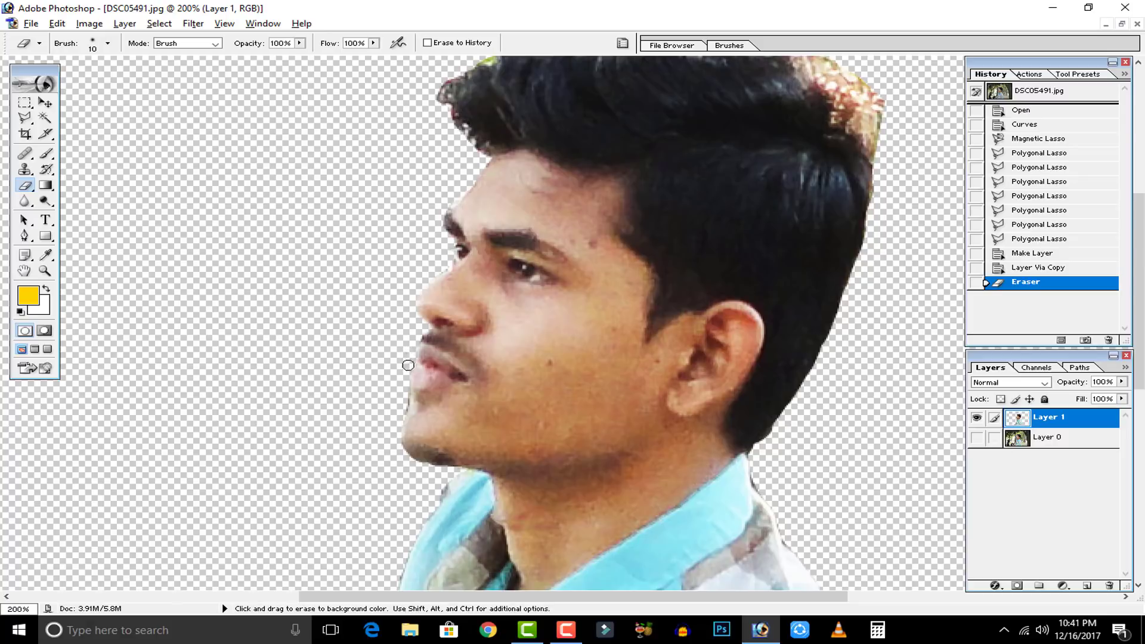
pyautogui.moveTo(405, 392); pyautogui.dragTo(412, 409)
pyautogui.moveTo(345, 526); pyautogui.dragTo(371, 378)
pyautogui.hotkey('ctrl', 'z')
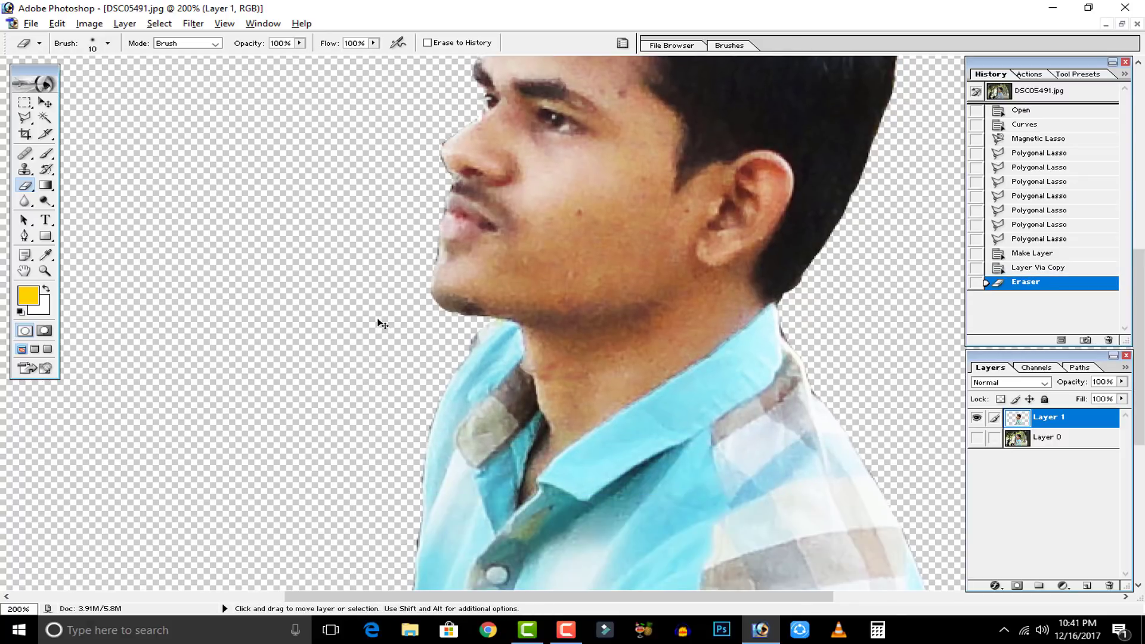
pyautogui.moveTo(380, 195); pyautogui.dragTo(347, 312)
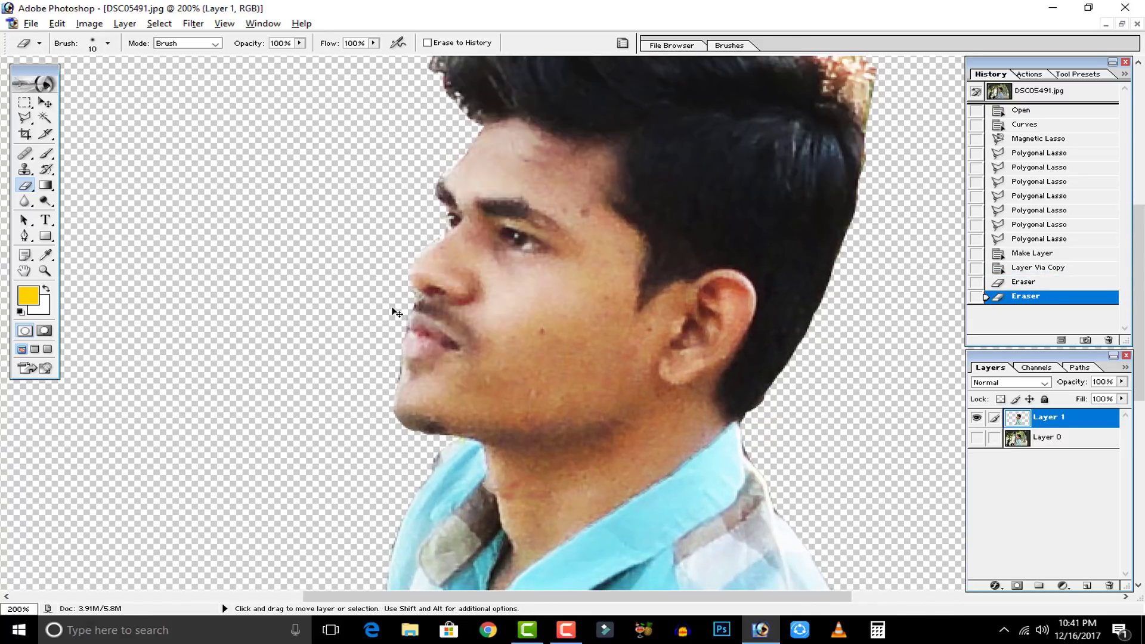
# Step: Erase the remaining fringe between the nose tip and the lips with the 10 px Eraser
pyautogui.click(414, 298)
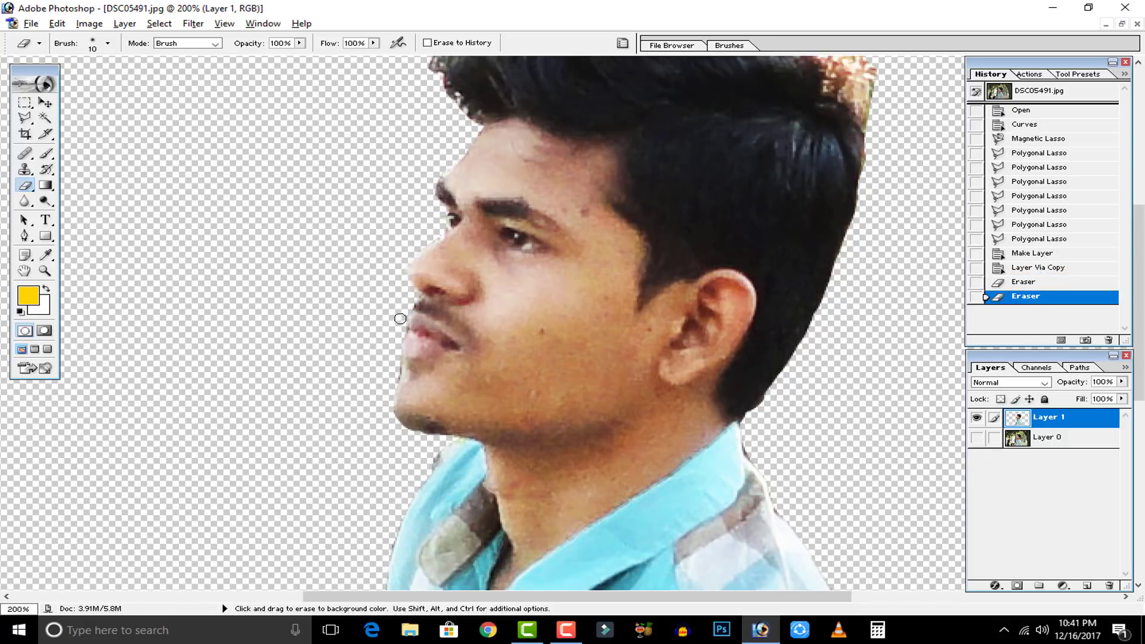
pyautogui.click(403, 328)
pyautogui.click(414, 303)
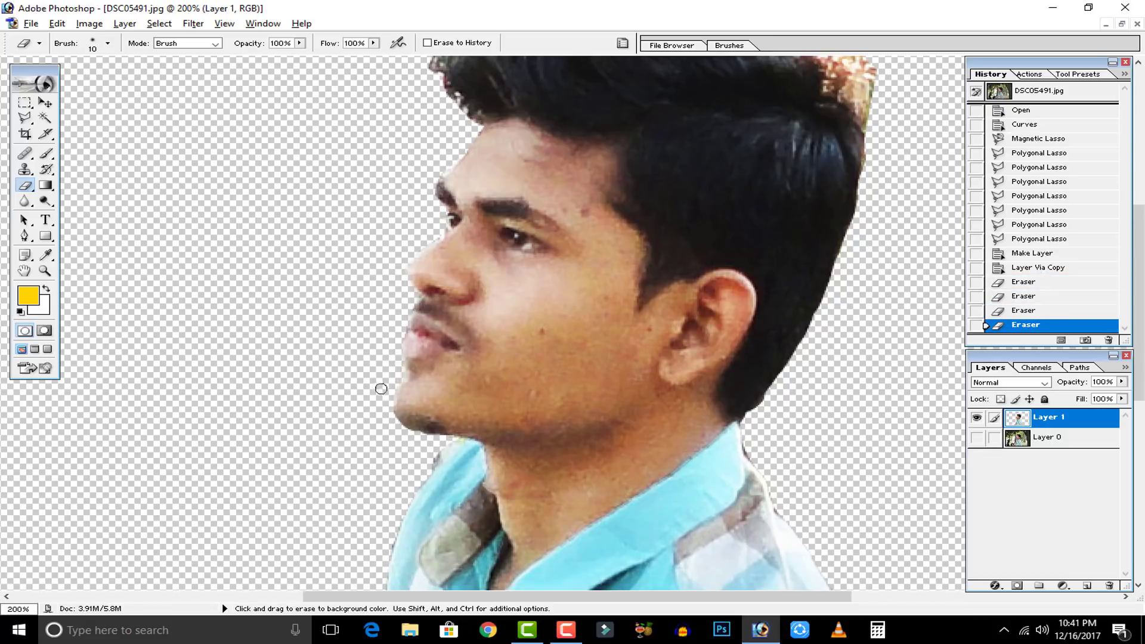
pyautogui.click(397, 331)
pyautogui.click(401, 333)
# Step: Erase the dark fringe below the chin and down the front edge of the shirt with the 10 px Eraser
pyautogui.press('space')
pyautogui.moveTo(335, 396); pyautogui.dragTo(382, 279)
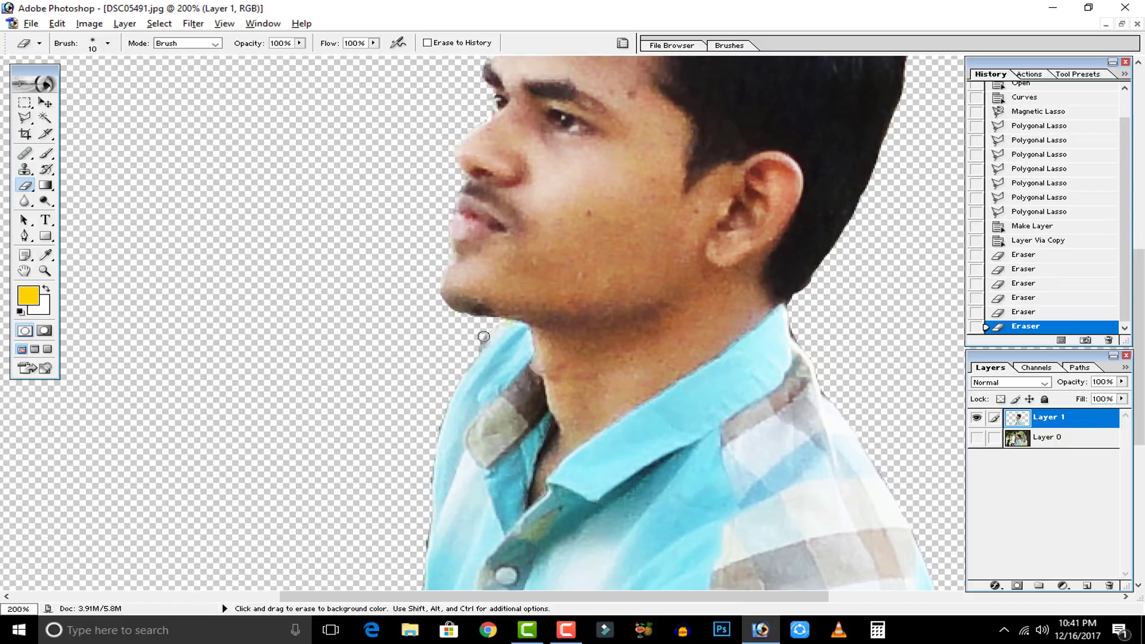
pyautogui.moveTo(469, 353); pyautogui.dragTo(445, 391)
pyautogui.press('space')
pyautogui.moveTo(426, 409); pyautogui.dragTo(432, 368)
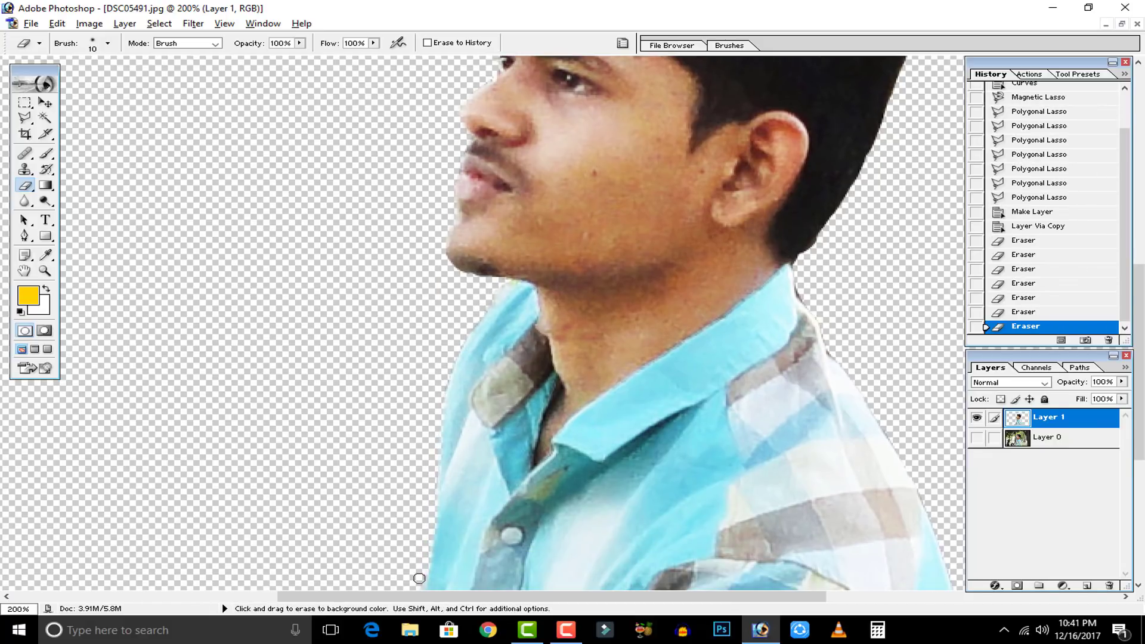
pyautogui.moveTo(419, 578); pyautogui.dragTo(418, 585)
# Step: Inspect the cutout's edges along the forearm, back shoulder and hair, and check the figure as a whole
pyautogui.press('space')
pyautogui.moveTo(409, 485)
pyautogui.mouseDown()
pyautogui.moveTo(371, 289)
pyautogui.moveTo(470, 169)
pyautogui.mouseUp()
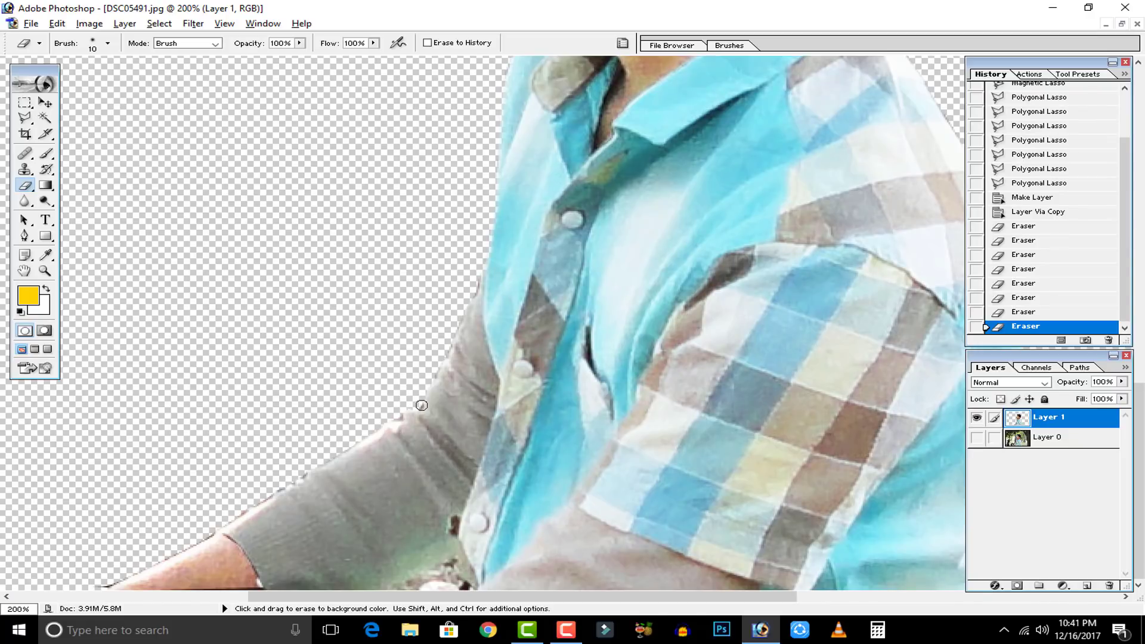
pyautogui.press('space')
pyautogui.moveTo(362, 382); pyautogui.dragTo(133, 353)
pyautogui.moveTo(847, 185); pyautogui.dragTo(445, 278)
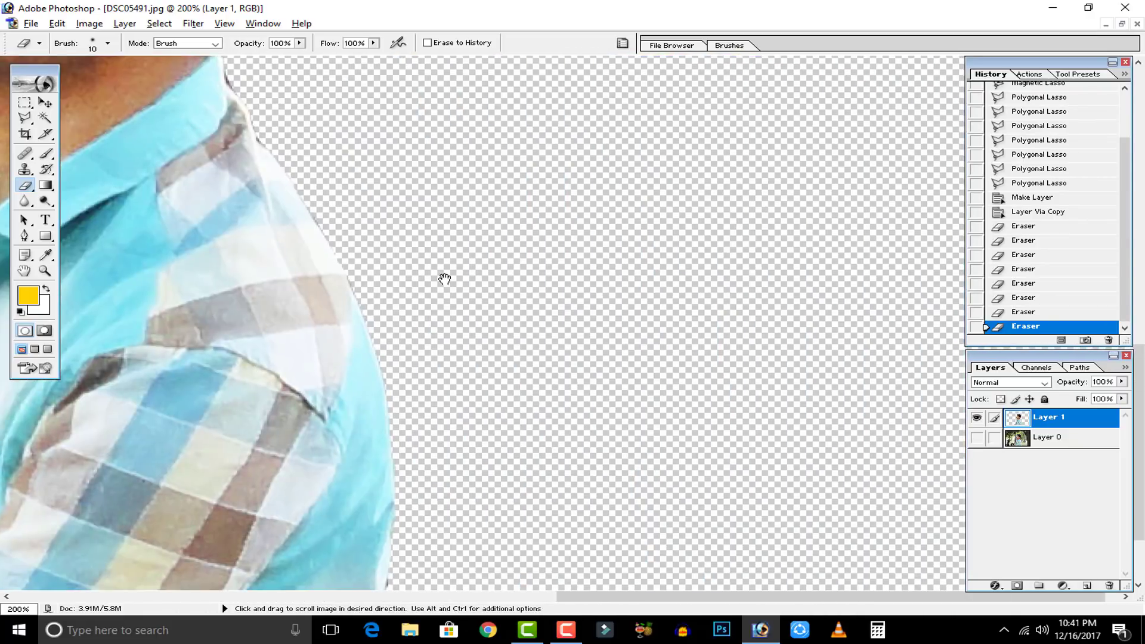
pyautogui.moveTo(412, 140); pyautogui.dragTo(322, 468)
pyautogui.moveTo(330, 266); pyautogui.dragTo(334, 381)
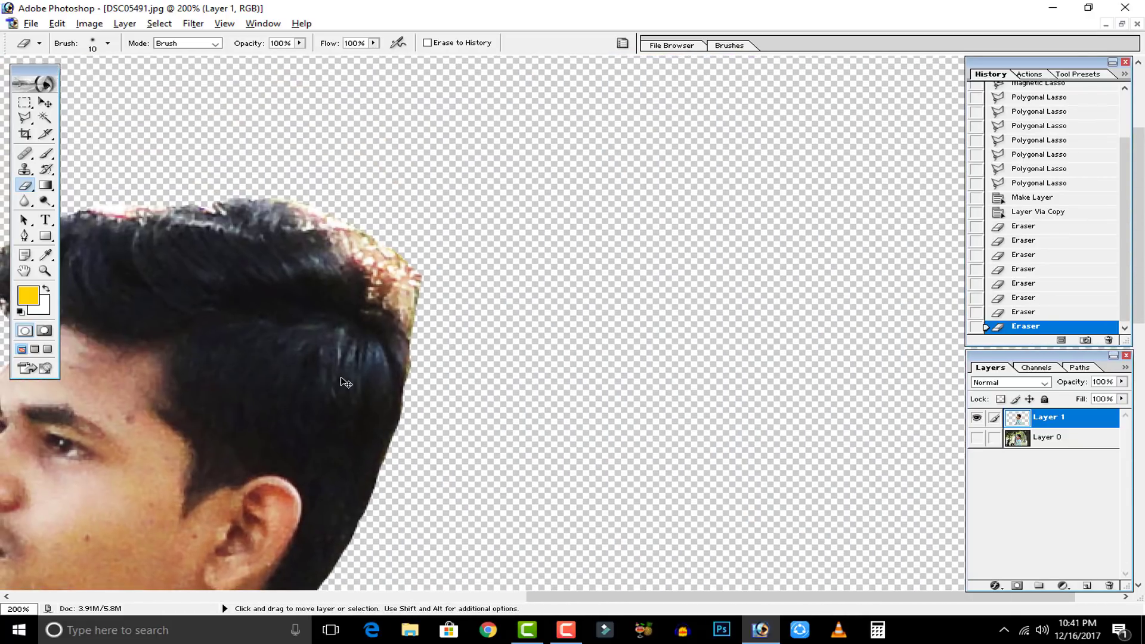
pyautogui.hotkey('ctrl', '-')
pyautogui.hotkey('ctrl', '-')
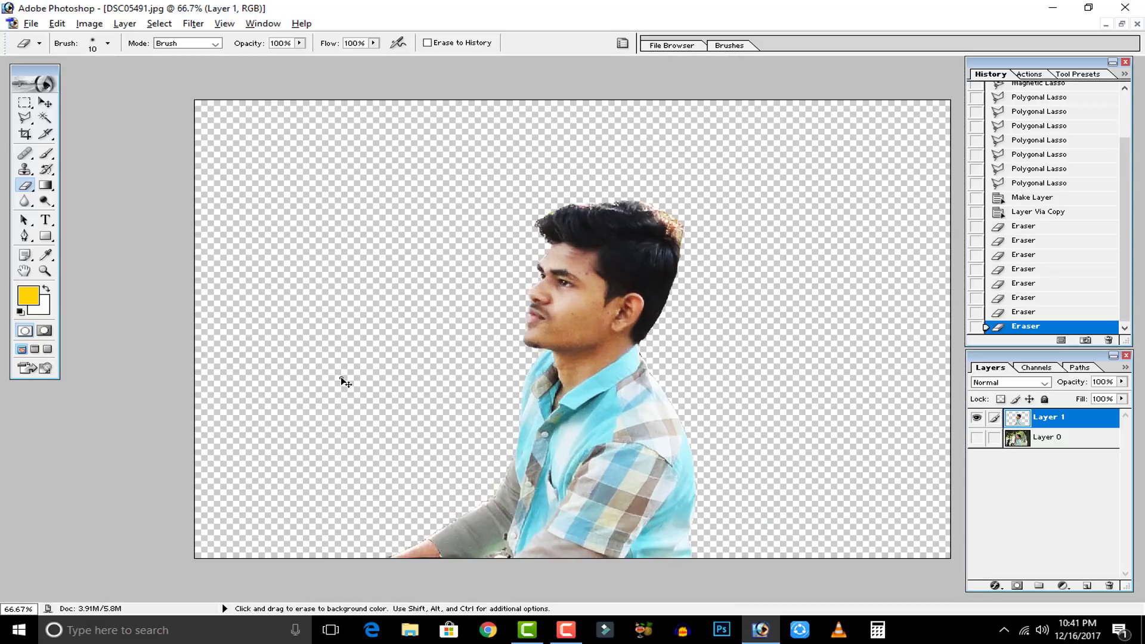
pyautogui.hotkey('ctrl', '+')
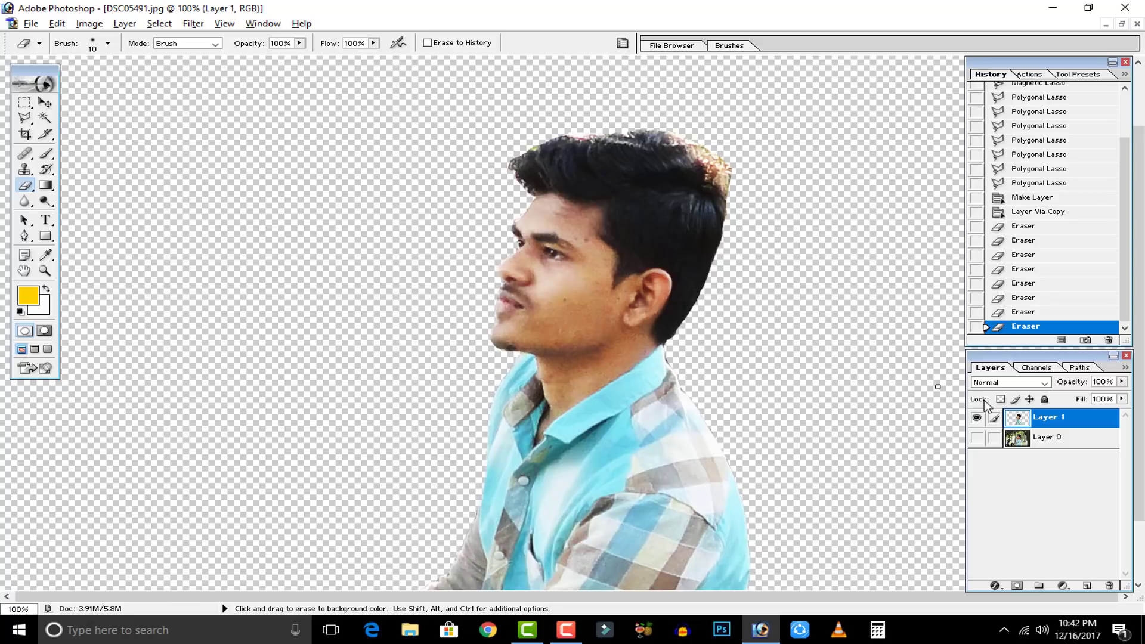
pyautogui.press('space')
pyautogui.moveTo(561, 274); pyautogui.dragTo(588, 315)
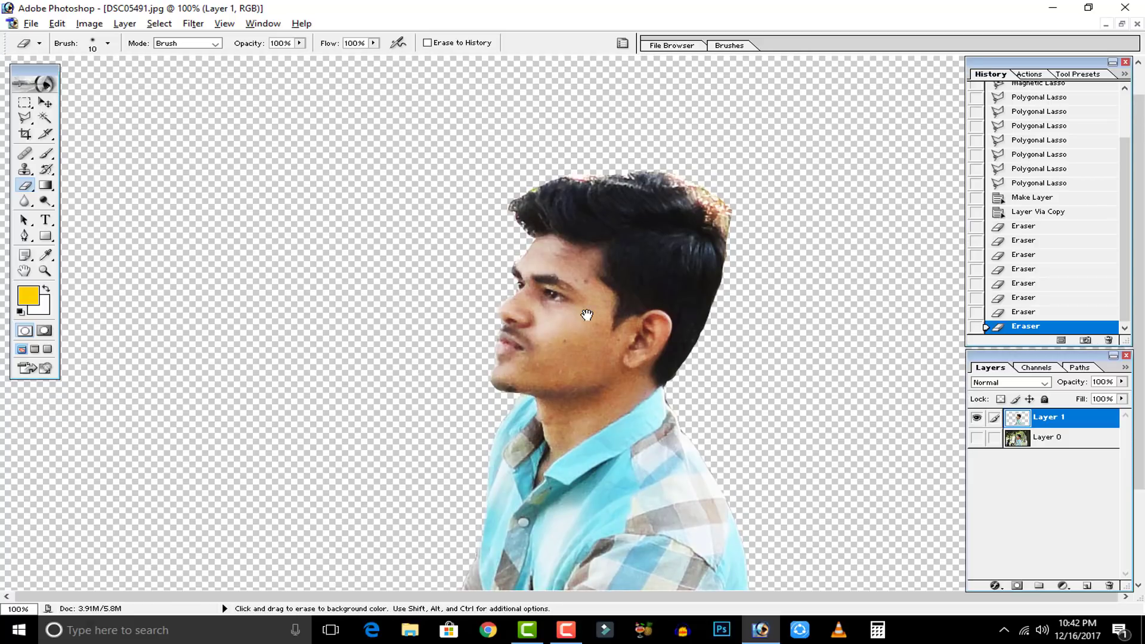
# Step: Toggle Layer 0's visibility several times to compare the cutout with the original photo, leaving Layer 0 shown
pyautogui.click(977, 438)
pyautogui.click(977, 438)
pyautogui.click(977, 438)
pyautogui.click(977, 438)
pyautogui.click(978, 439)
pyautogui.click(979, 439)
pyautogui.click(976, 439)
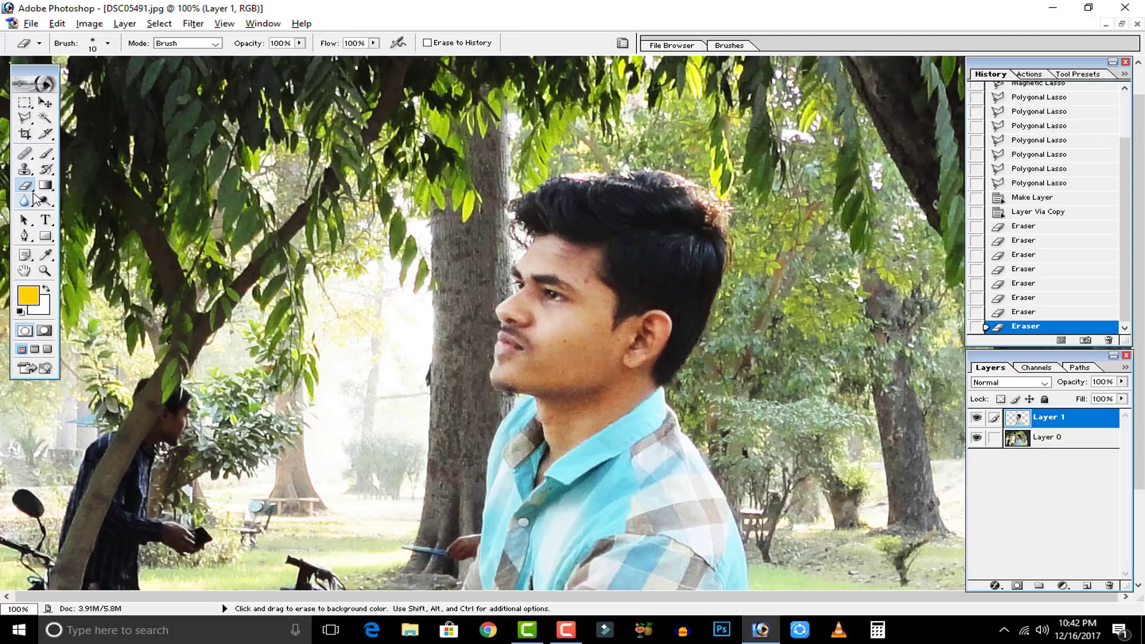
# Step: Try lightening the man's cheek on Layer 1 with the Dodge tool, and step back before the stroke in the history
pyautogui.click(45, 201)
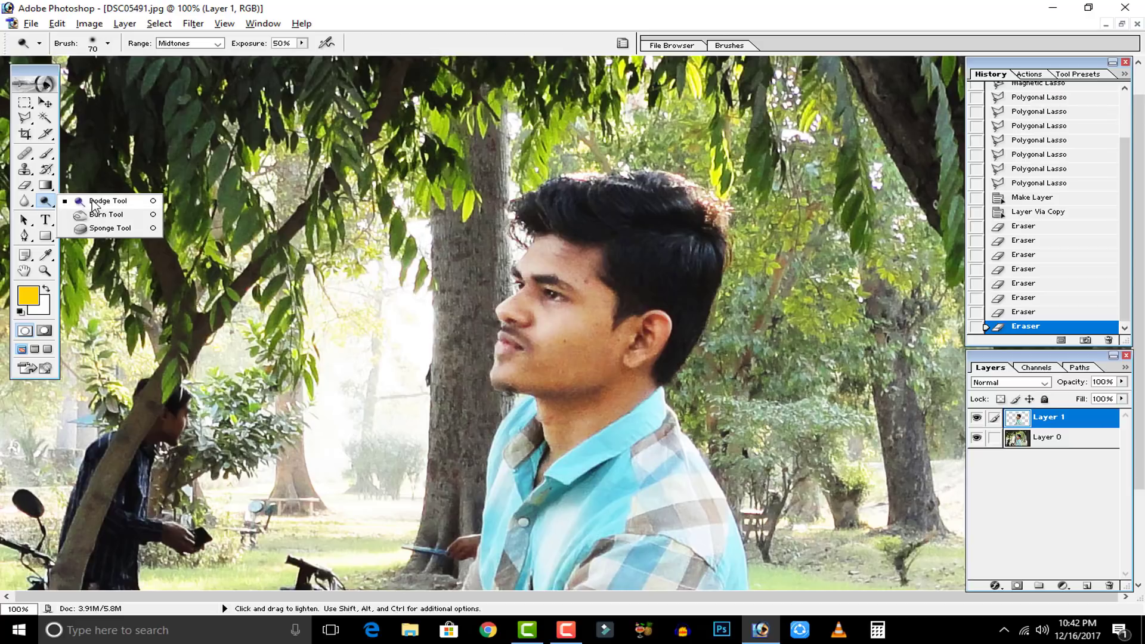
pyautogui.click(95, 202)
pyautogui.moveTo(580, 332)
pyautogui.mouseDown()
pyautogui.moveTo(570, 364)
pyautogui.moveTo(572, 313)
pyautogui.moveTo(535, 263)
pyautogui.moveTo(544, 331)
pyautogui.moveTo(588, 383)
pyautogui.moveTo(626, 381)
pyautogui.moveTo(622, 358)
pyautogui.moveTo(651, 307)
pyautogui.mouseUp()
pyautogui.click(1041, 311)
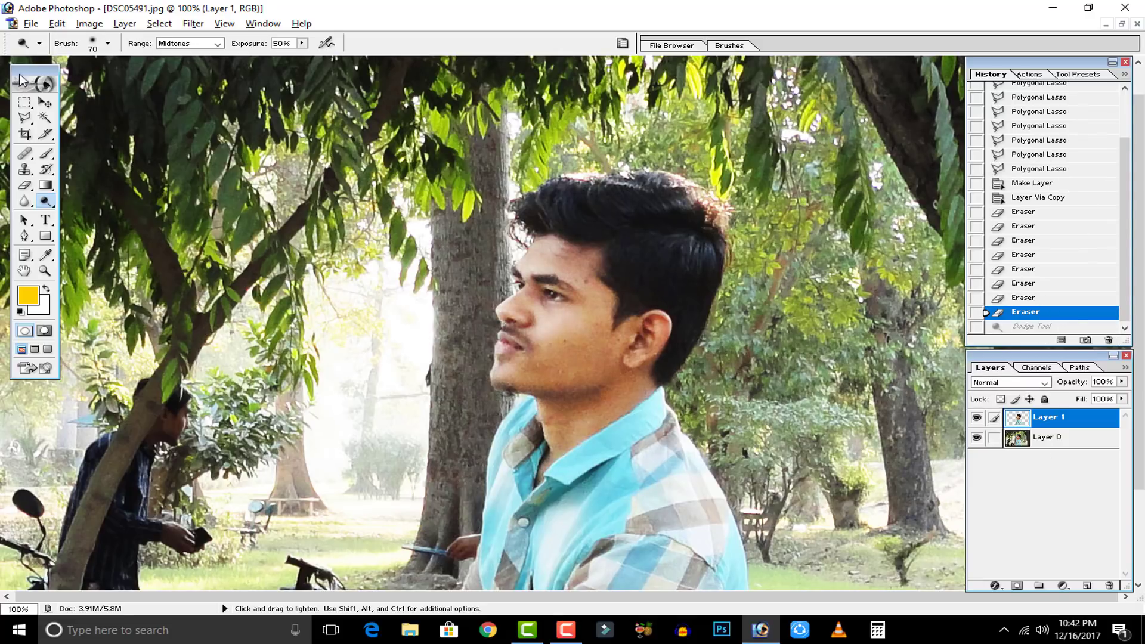
# Step: Switch to the Move tool, make Layer 0 the active layer and hide Layer 1
pyautogui.click(42, 103)
pyautogui.click(1053, 438)
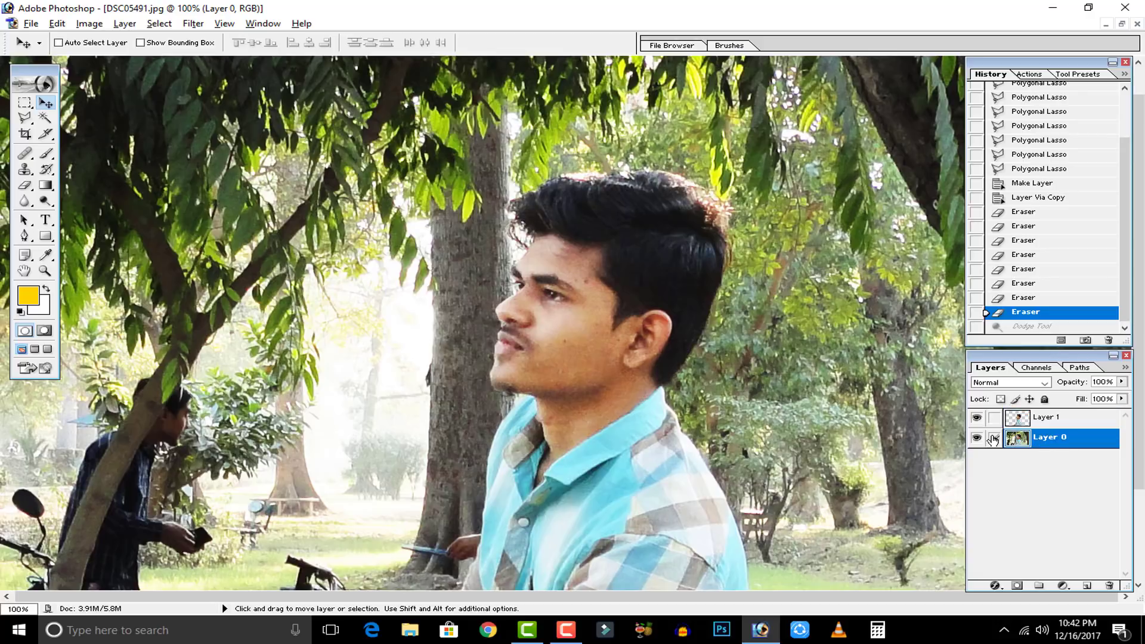
pyautogui.rightClick(1034, 441)
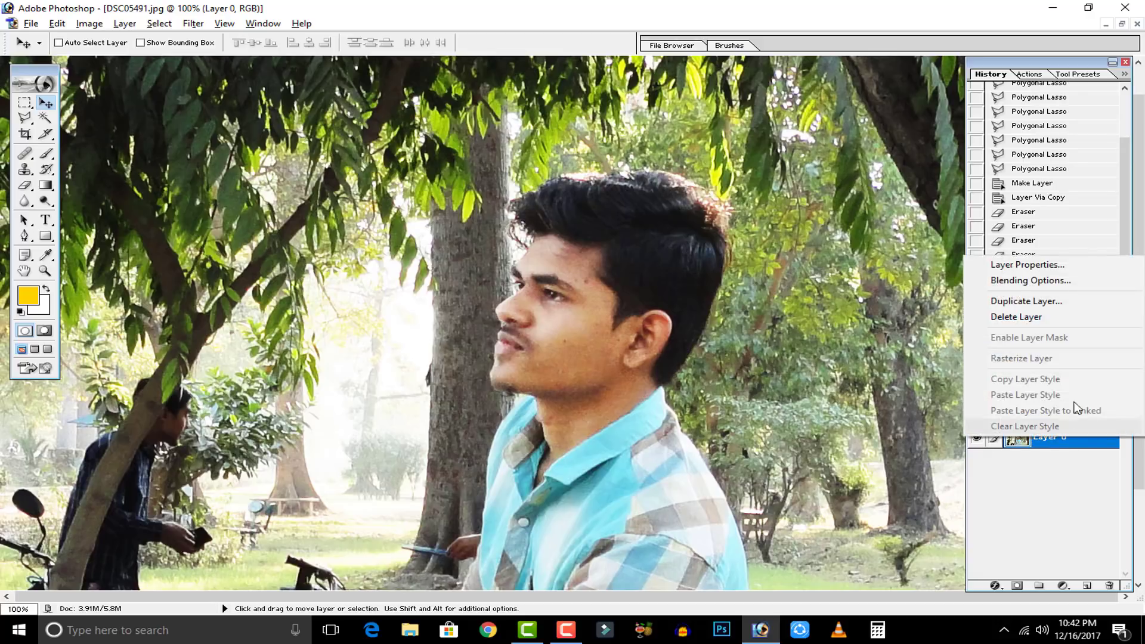
pyautogui.click(1047, 488)
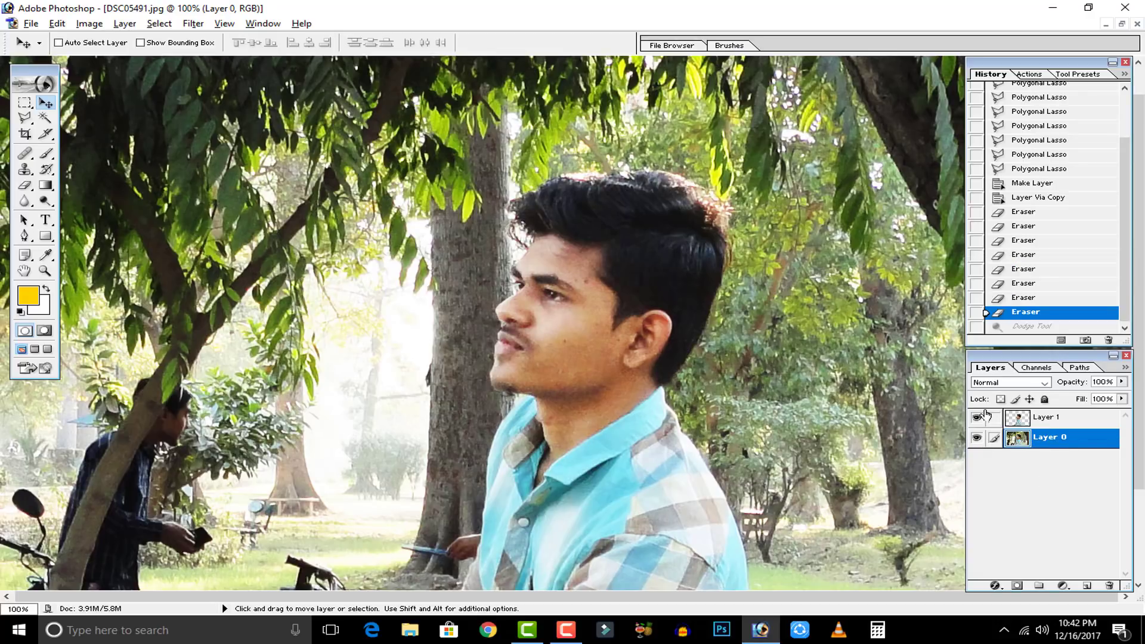
# Step: Duplicate Layer 0 within DSC05491.jpg as "Layer 0 copy"
pyautogui.rightClick(1025, 441)
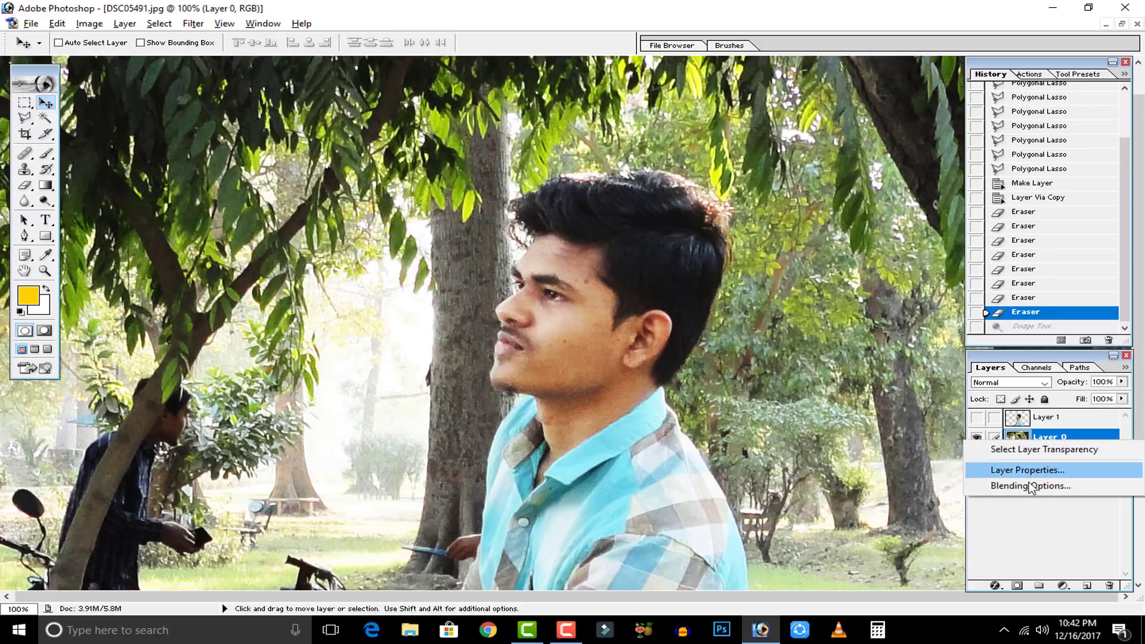
pyautogui.click(1033, 537)
pyautogui.rightClick(1019, 442)
pyautogui.click(1047, 545)
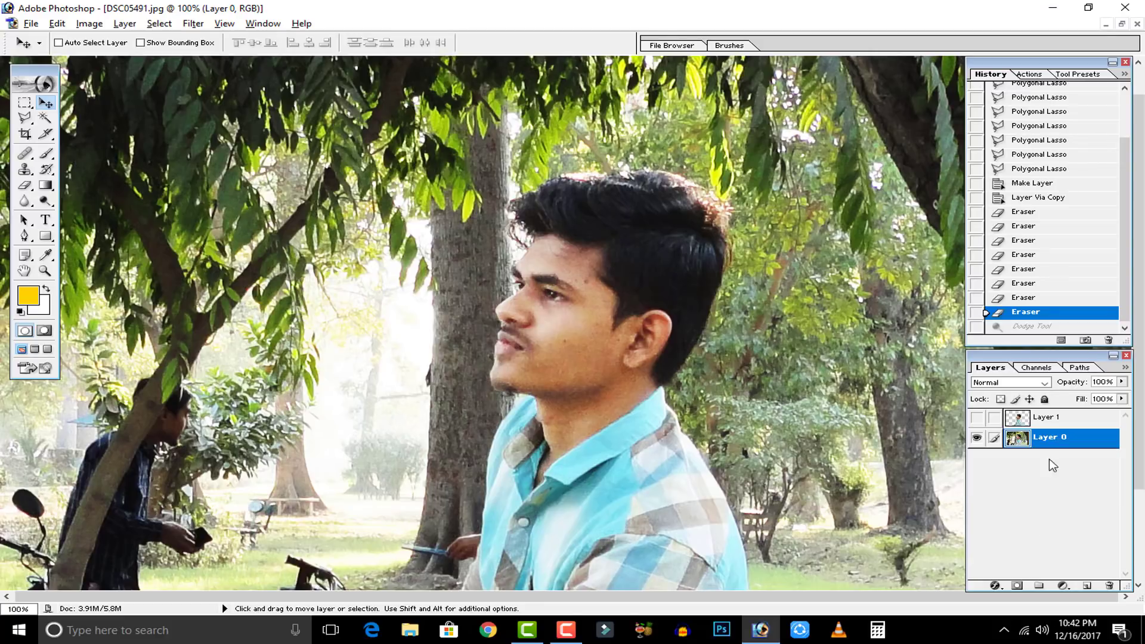
pyautogui.rightClick(1051, 445)
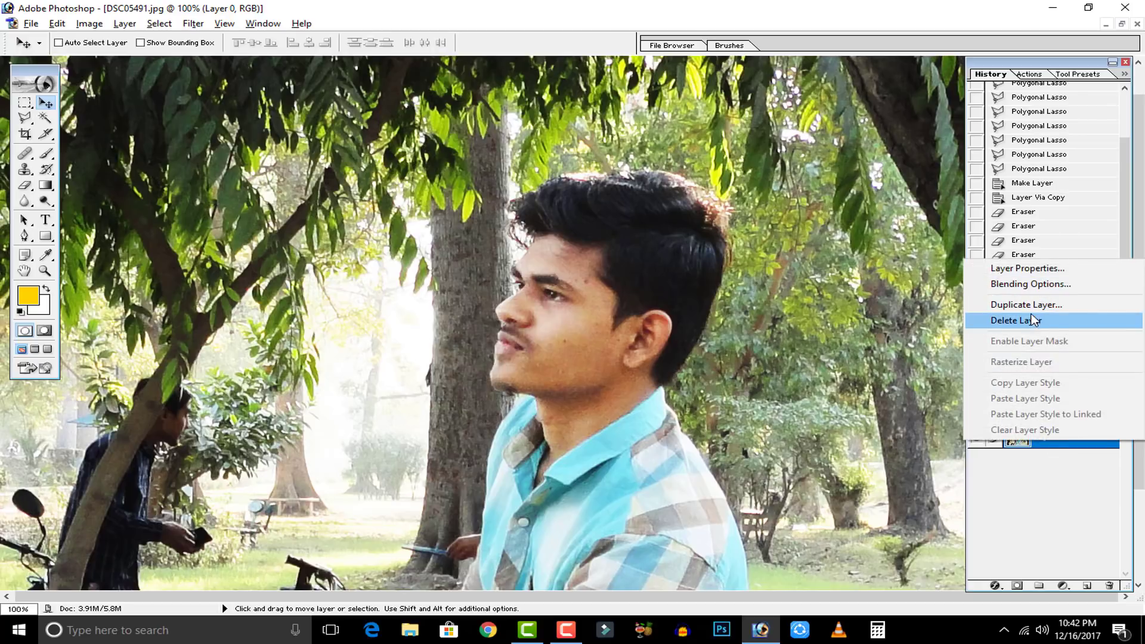
pyautogui.click(1046, 476)
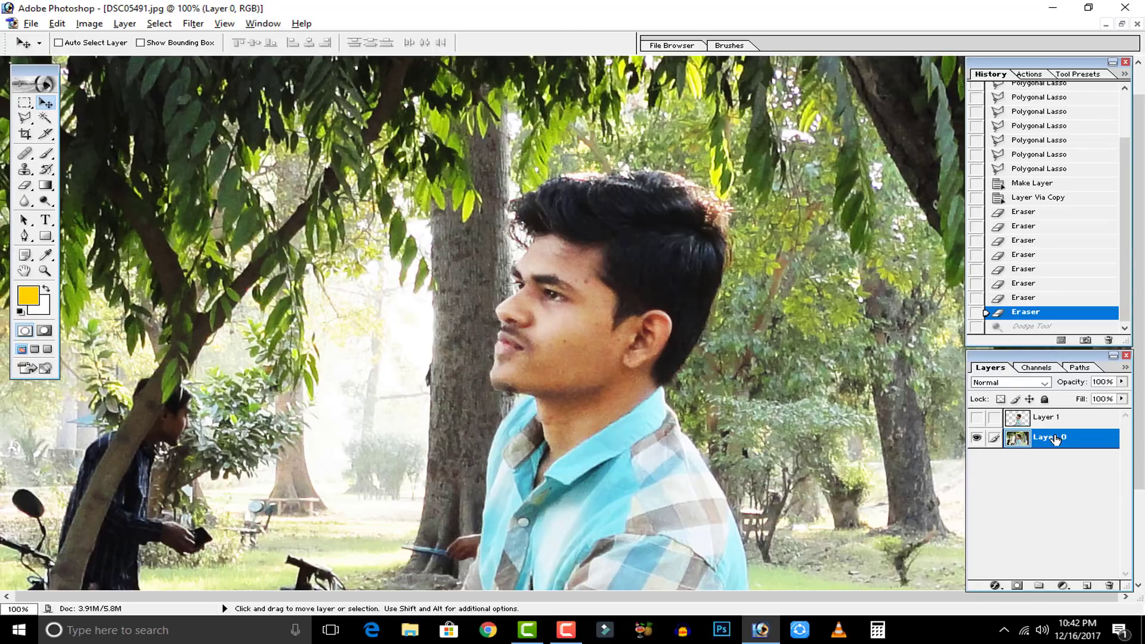
pyautogui.rightClick(1056, 440)
pyautogui.click(1054, 297)
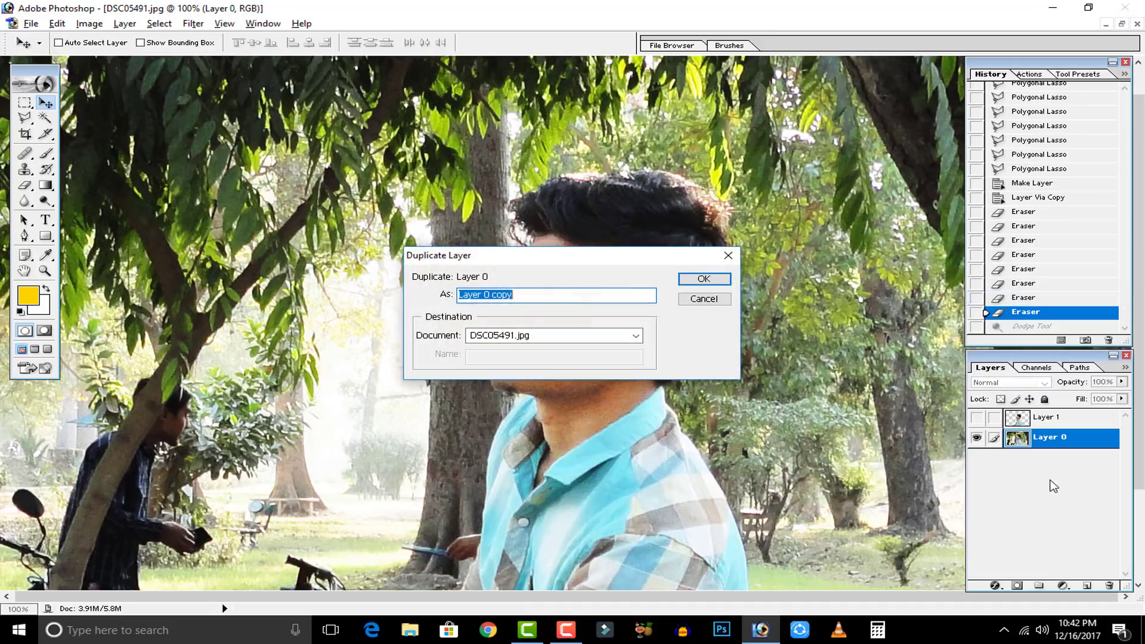
pyautogui.click(704, 279)
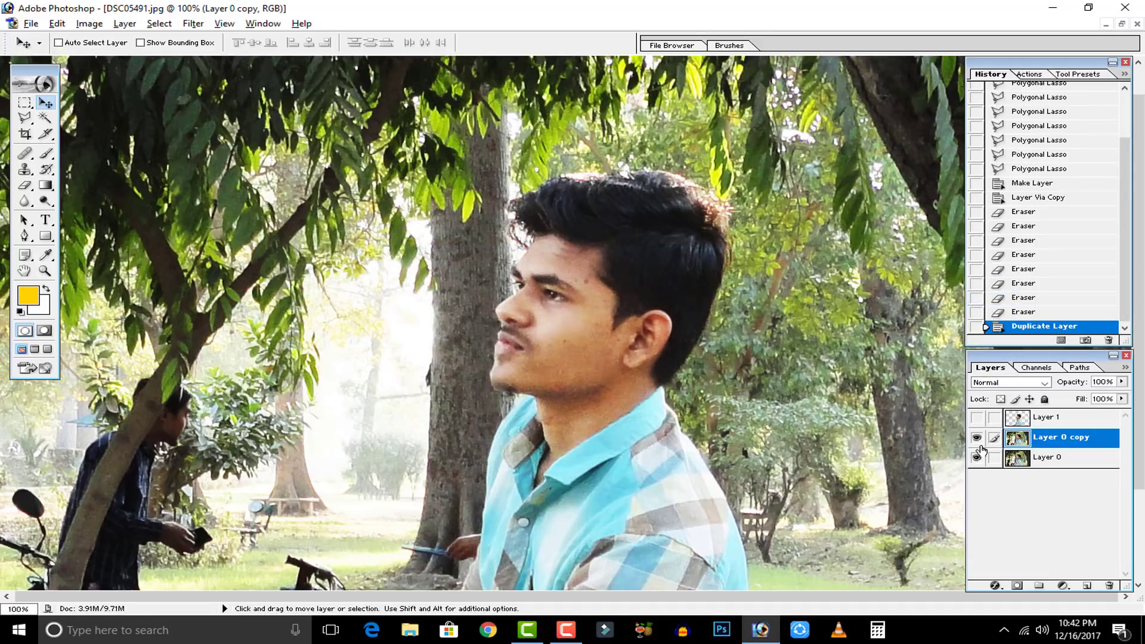
# Step: Hide Layer 0 copy and Layer 0, and make Layer 1 visible and active
pyautogui.click(976, 437)
pyautogui.click(977, 457)
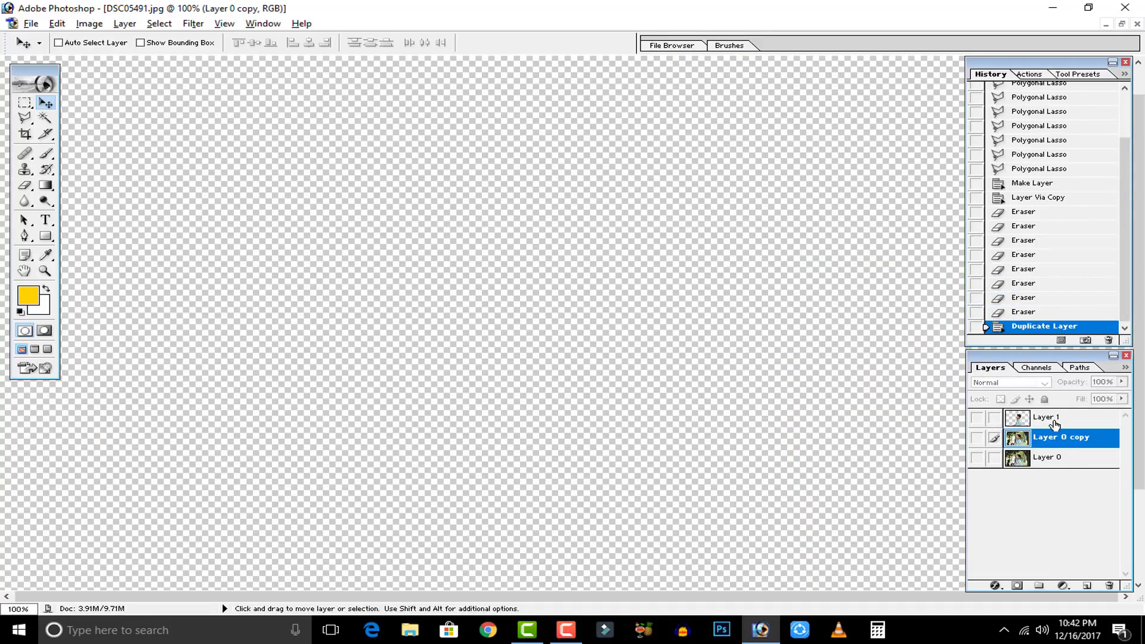
pyautogui.click(1055, 421)
pyautogui.click(976, 418)
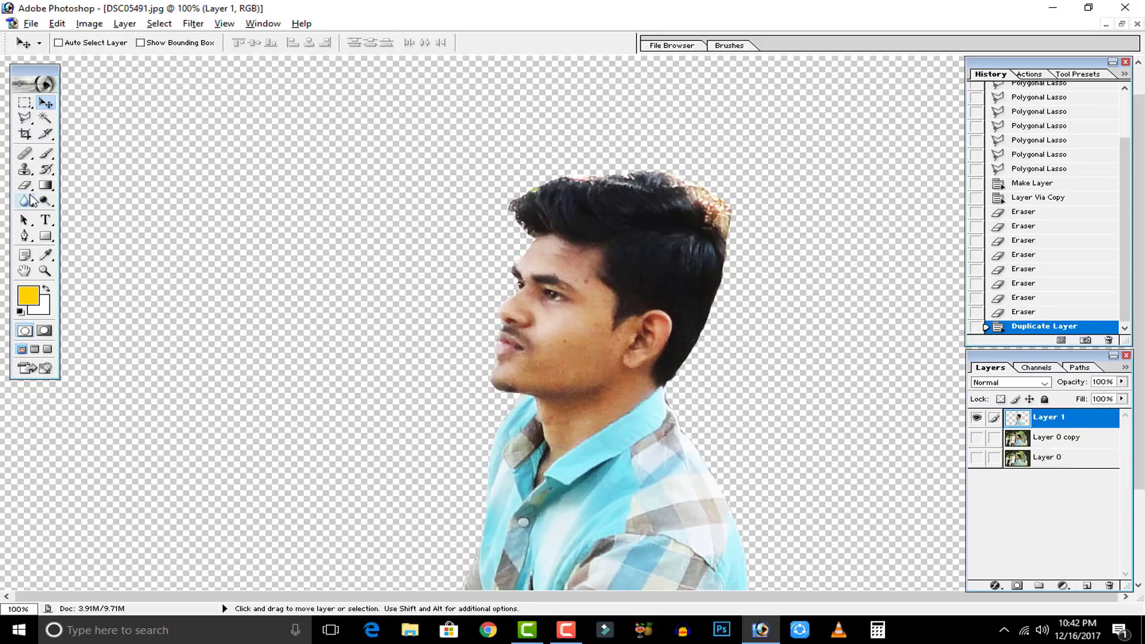
# Step: Switch to the Smudge tool and look through the enlarged list of brush presets with the 30 px brush in use
pyautogui.click(31, 201)
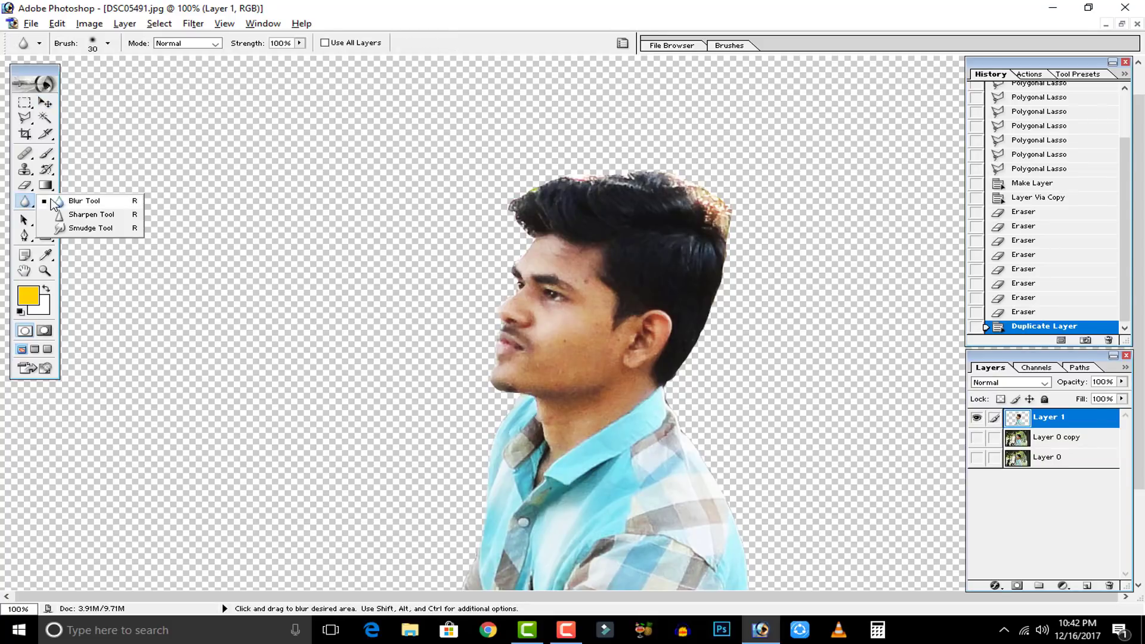
pyautogui.click(82, 229)
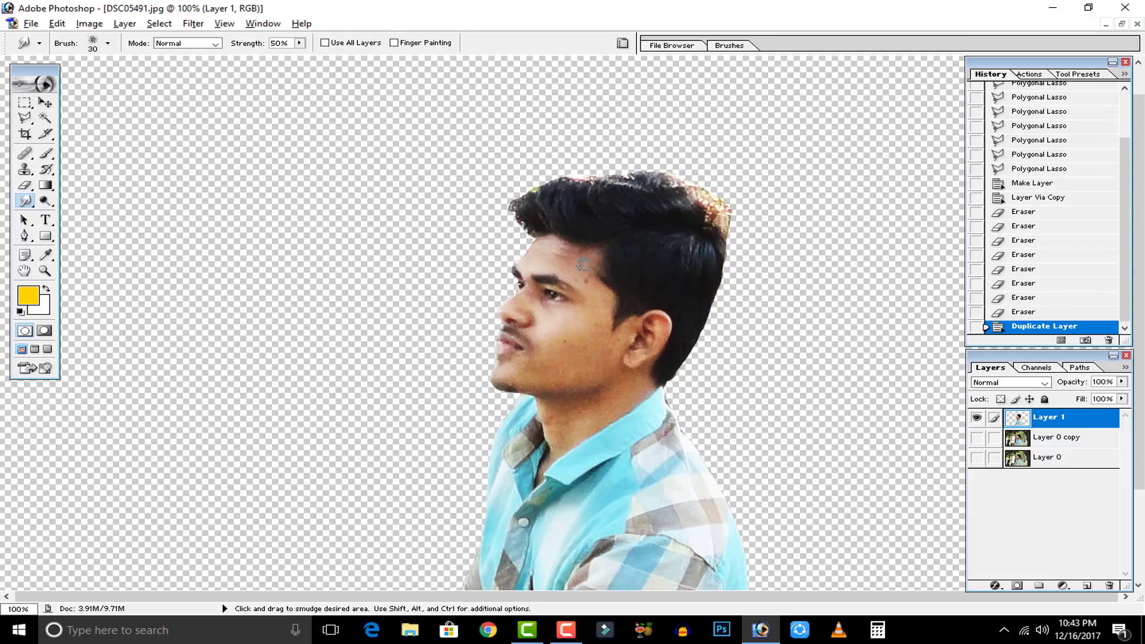
pyautogui.click(107, 47)
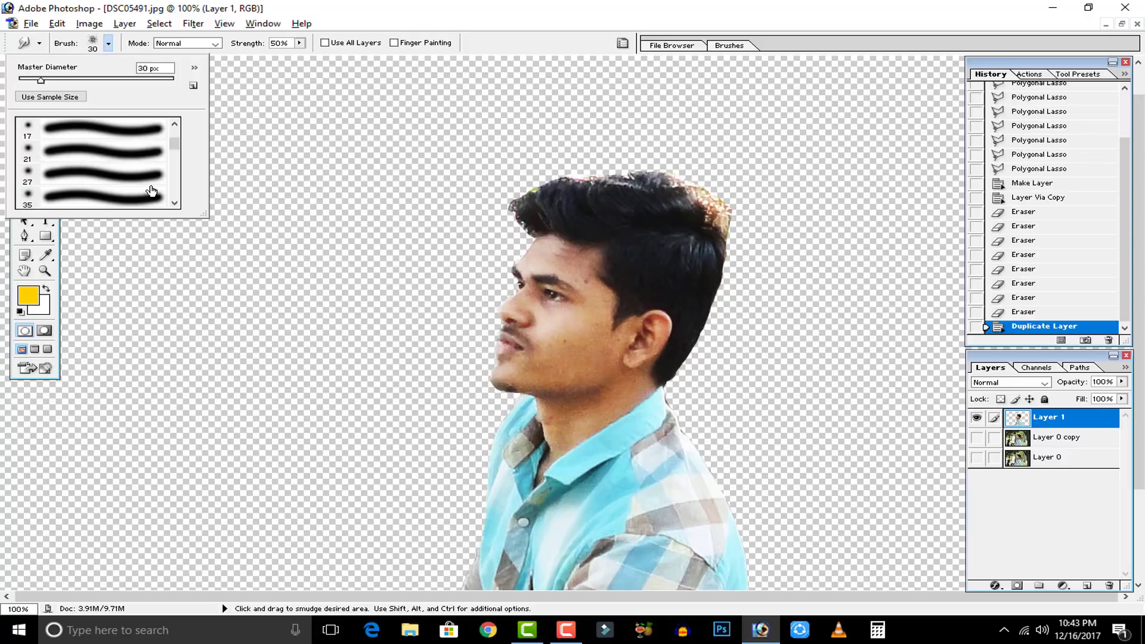
pyautogui.moveTo(202, 211)
pyautogui.mouseDown()
pyautogui.moveTo(429, 481)
pyautogui.moveTo(946, 602)
pyautogui.moveTo(755, 525)
pyautogui.mouseUp()
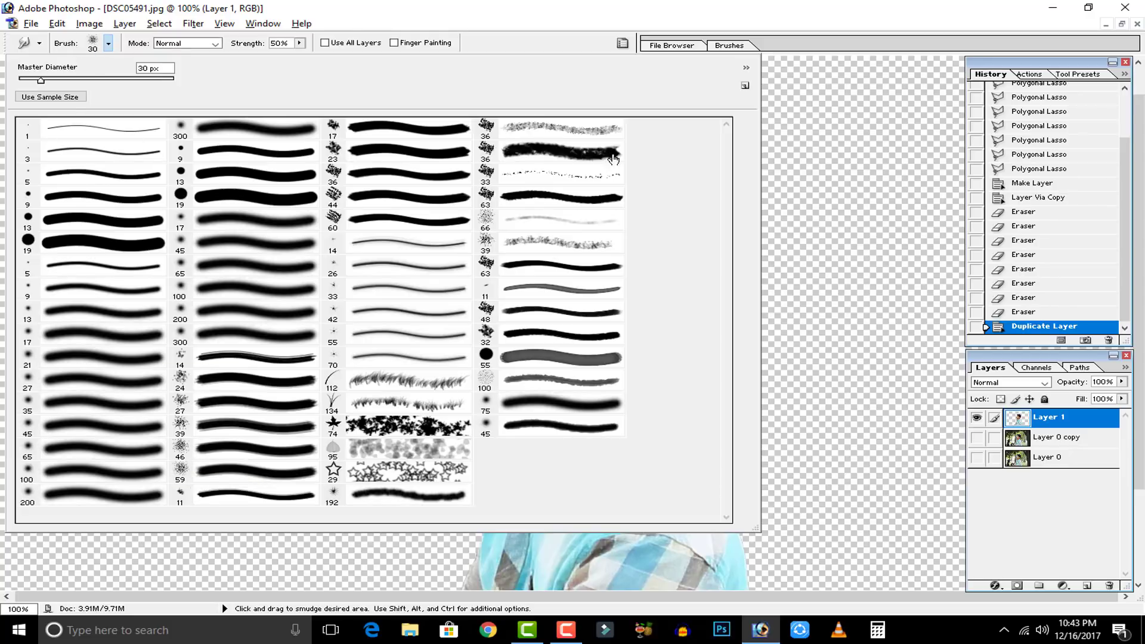
pyautogui.click(847, 135)
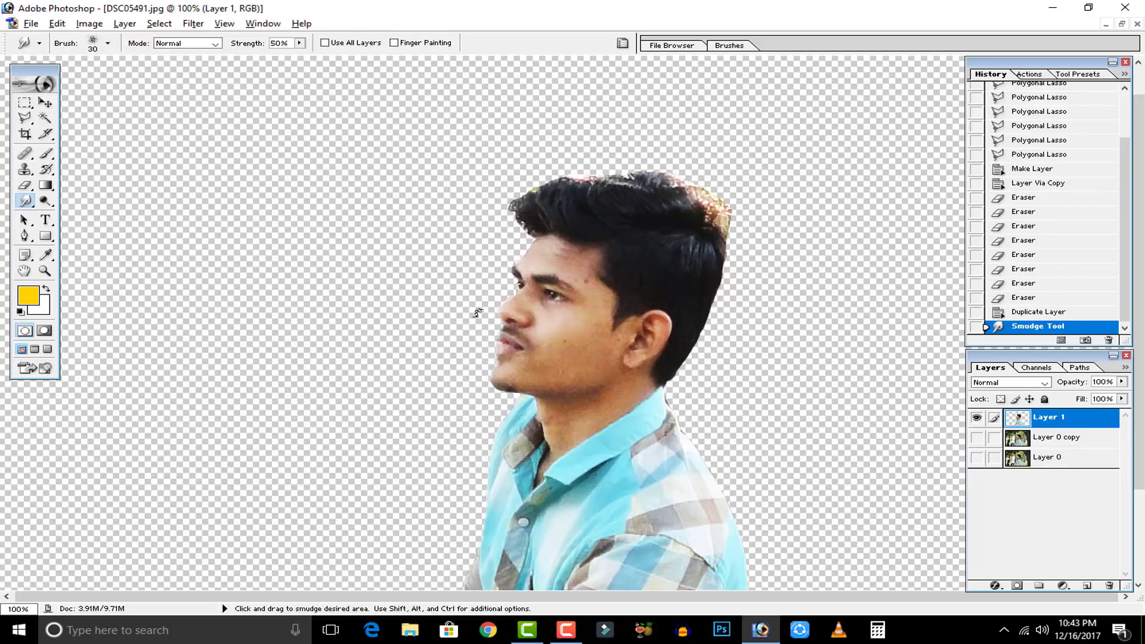
# Step: Smudge the hair at the back of the crown upward on Layer 1 with the 30 px brush at 50% strength
pyautogui.hotkey('ctrl', '+')
pyautogui.hotkey('ctrl', '+')
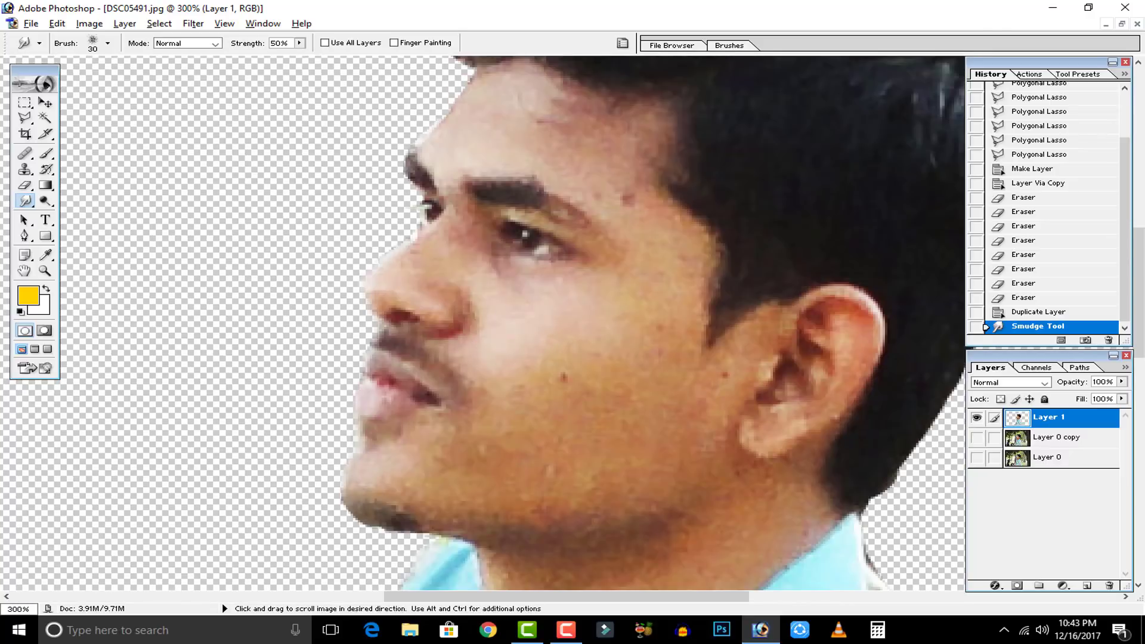
pyautogui.moveTo(517, 323); pyautogui.dragTo(435, 338)
pyautogui.moveTo(571, 328)
pyautogui.mouseDown()
pyautogui.moveTo(507, 391)
pyautogui.moveTo(472, 476)
pyautogui.mouseUp()
pyautogui.moveTo(604, 239)
pyautogui.mouseDown()
pyautogui.moveTo(557, 327)
pyautogui.moveTo(589, 393)
pyautogui.mouseUp()
pyautogui.moveTo(624, 342); pyautogui.dragTo(576, 258)
pyautogui.moveTo(719, 233); pyautogui.dragTo(812, 255)
pyautogui.moveTo(767, 156)
pyautogui.mouseDown()
pyautogui.moveTo(732, 238)
pyautogui.moveTo(738, 156)
pyautogui.moveTo(714, 242)
pyautogui.moveTo(682, 179)
pyautogui.moveTo(678, 242)
pyautogui.moveTo(686, 130)
pyautogui.mouseUp()
pyautogui.moveTo(689, 245); pyautogui.dragTo(686, 106)
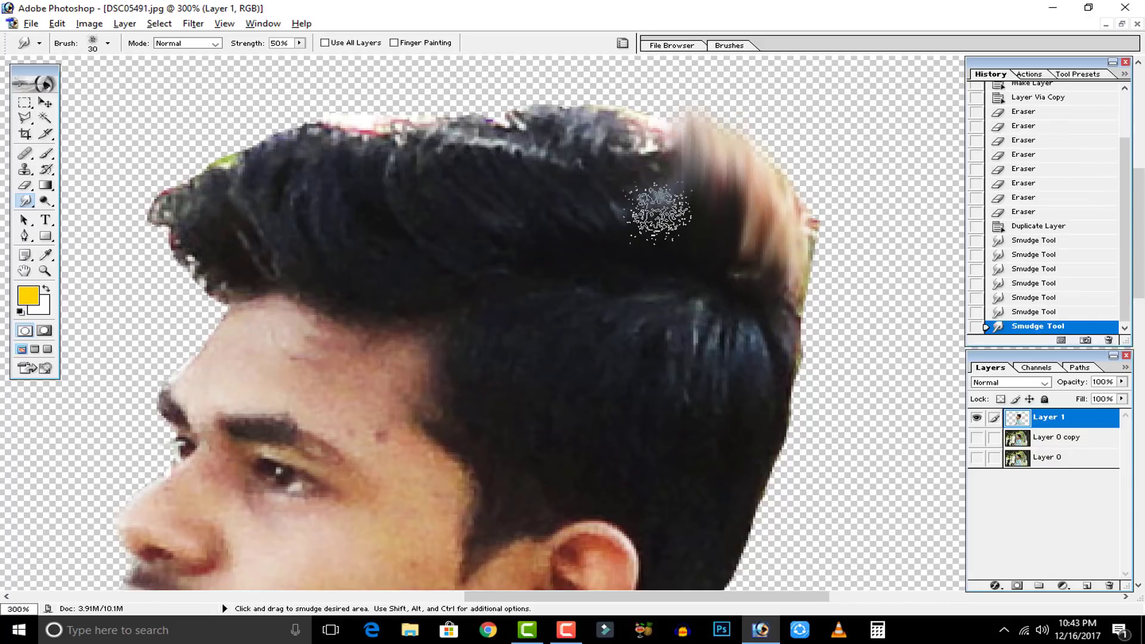
# Step: Smudge the middle of the man's top hair upward past its ragged cutout edge to form soft strands
pyautogui.moveTo(661, 213); pyautogui.dragTo(625, 99)
pyautogui.moveTo(634, 239)
pyautogui.mouseDown()
pyautogui.moveTo(640, 110)
pyautogui.moveTo(603, 203)
pyautogui.moveTo(613, 248)
pyautogui.moveTo(591, 89)
pyautogui.moveTo(626, 250)
pyautogui.moveTo(611, 179)
pyautogui.moveTo(528, 122)
pyautogui.mouseUp()
pyautogui.moveTo(616, 261)
pyautogui.mouseDown()
pyautogui.moveTo(493, 146)
pyautogui.moveTo(450, 86)
pyautogui.moveTo(553, 260)
pyautogui.moveTo(589, 262)
pyautogui.moveTo(451, 122)
pyautogui.mouseUp()
pyautogui.moveTo(507, 250)
pyautogui.mouseDown()
pyautogui.moveTo(422, 202)
pyautogui.moveTo(469, 92)
pyautogui.mouseUp()
pyautogui.moveTo(496, 188)
pyautogui.mouseDown()
pyautogui.moveTo(534, 146)
pyautogui.moveTo(503, 88)
pyautogui.mouseUp()
pyautogui.press('space')
pyautogui.moveTo(444, 294); pyautogui.dragTo(583, 280)
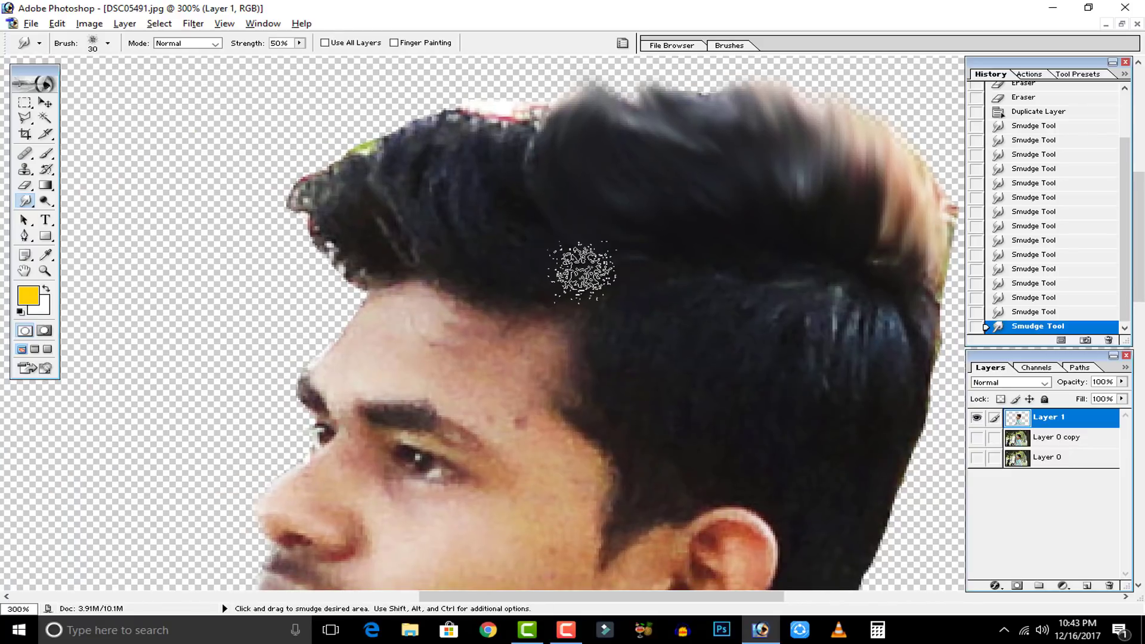
# Step: Smudge the front of the hair above the forehead upward and outward to shape a smooth quiff
pyautogui.moveTo(475, 221); pyautogui.dragTo(540, 82)
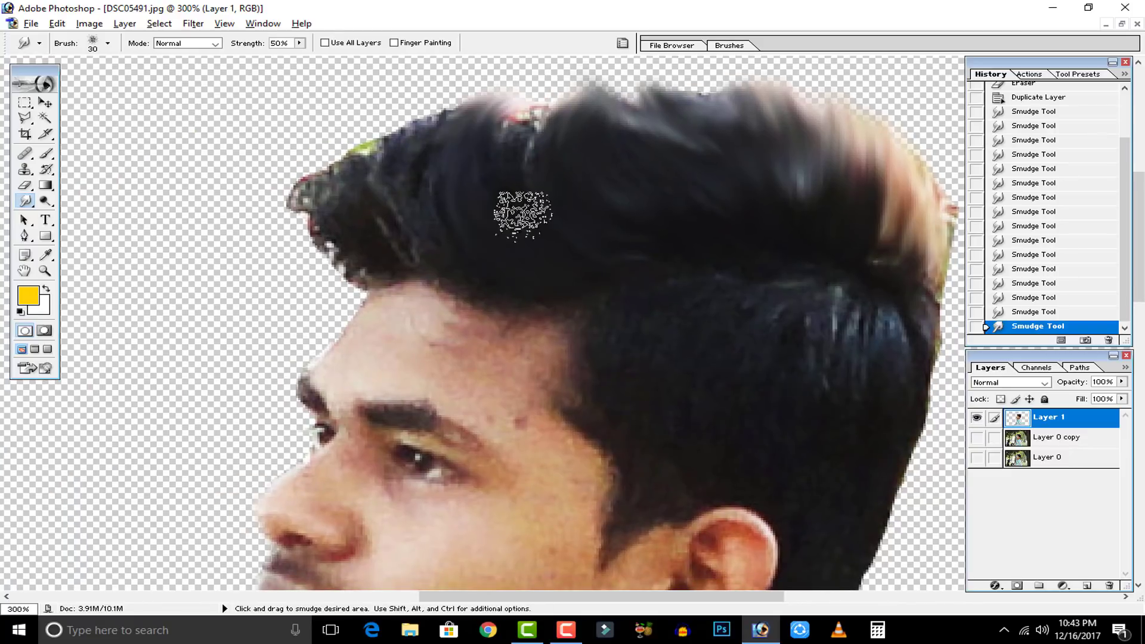
pyautogui.moveTo(522, 215); pyautogui.dragTo(540, 81)
pyautogui.moveTo(539, 188); pyautogui.dragTo(513, 93)
pyautogui.moveTo(538, 158); pyautogui.dragTo(555, 82)
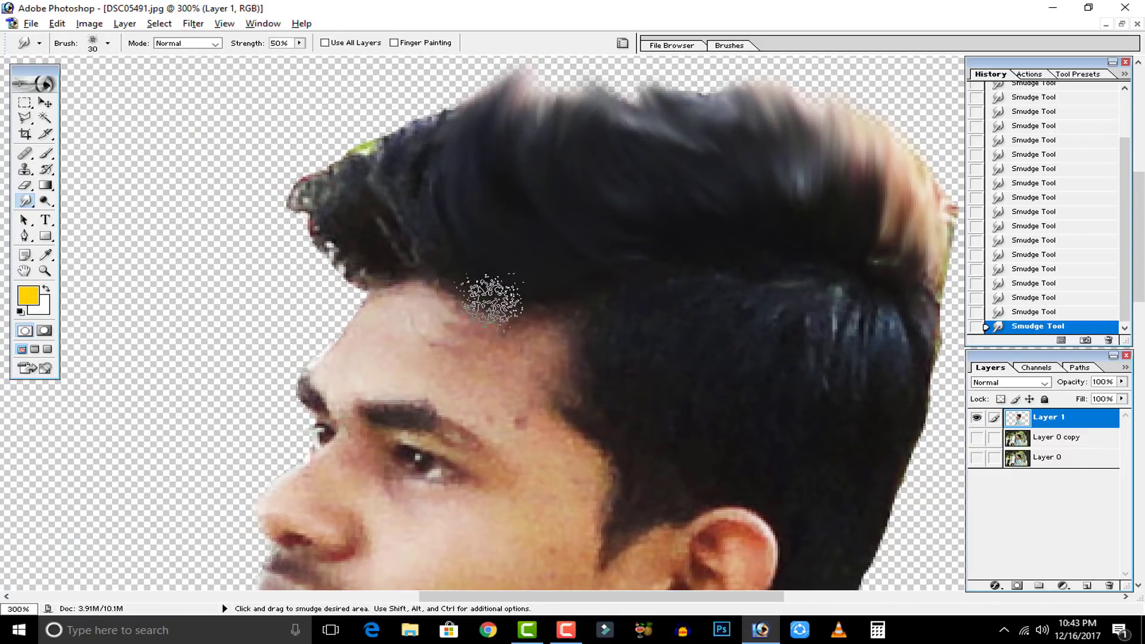
pyautogui.moveTo(458, 272)
pyautogui.mouseDown()
pyautogui.moveTo(426, 118)
pyautogui.moveTo(425, 268)
pyautogui.moveTo(379, 106)
pyautogui.mouseUp()
pyautogui.moveTo(355, 245)
pyautogui.mouseDown()
pyautogui.moveTo(306, 128)
pyautogui.moveTo(327, 126)
pyautogui.mouseUp()
pyautogui.moveTo(377, 173); pyautogui.dragTo(338, 114)
pyautogui.moveTo(350, 248); pyautogui.dragTo(276, 185)
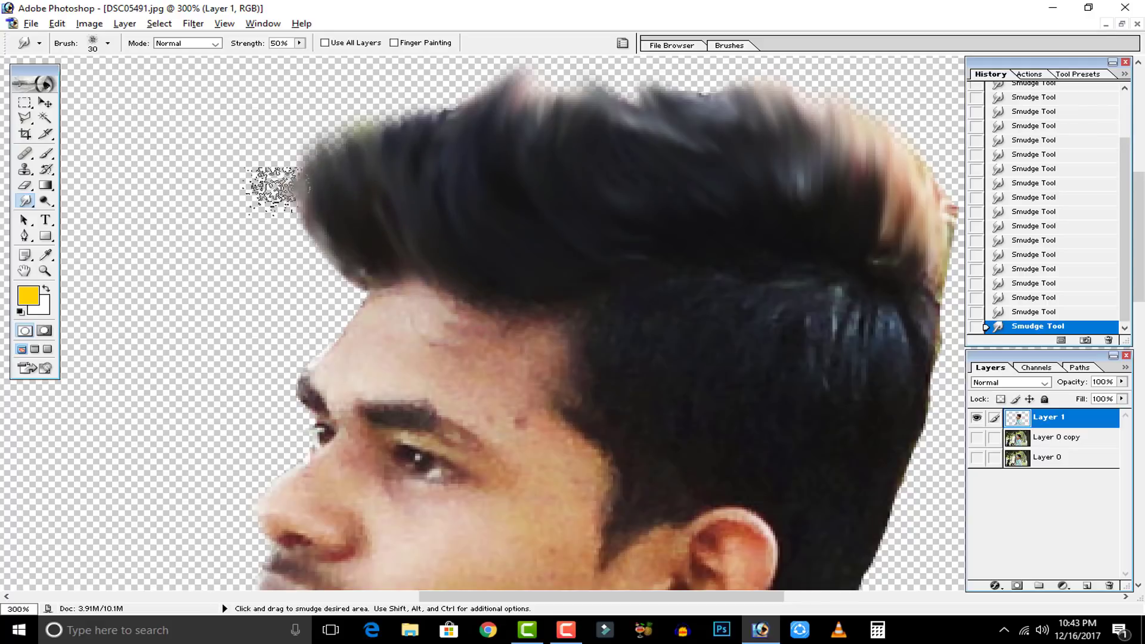
pyautogui.moveTo(345, 263)
pyautogui.mouseDown()
pyautogui.moveTo(296, 212)
pyautogui.moveTo(356, 116)
pyautogui.mouseUp()
# Step: Check the whole hairstyle, smooth the light patch at the back of the crown and pull small tufts along the top edge
pyautogui.hotkey('ctrl', '-')
pyautogui.hotkey('ctrl', '-')
pyautogui.hotkey('ctrl', '-')
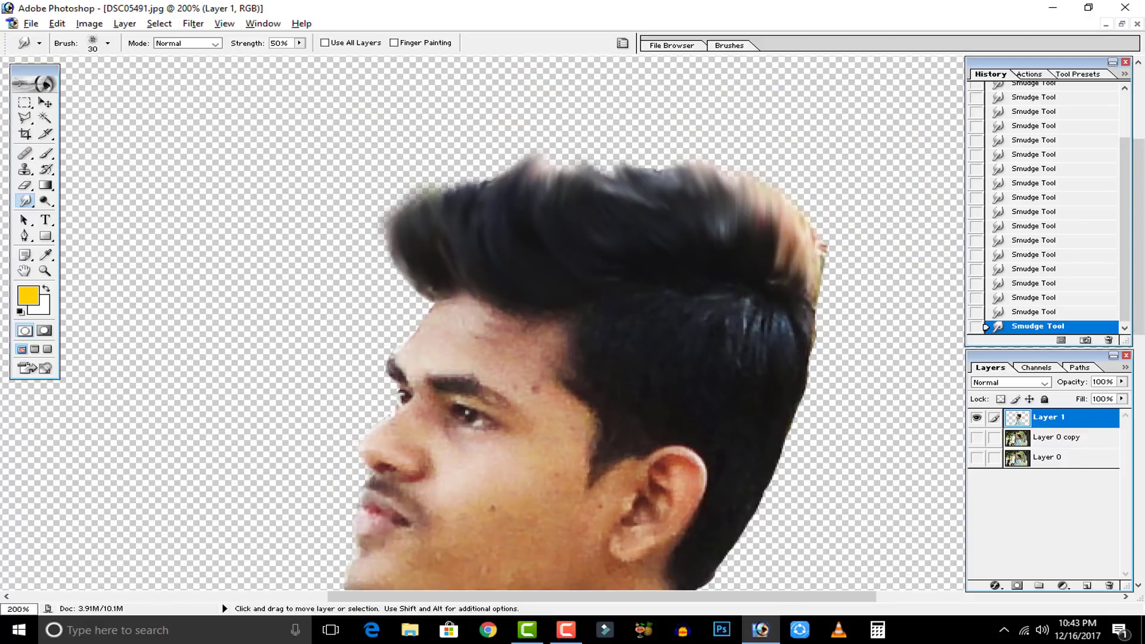
pyautogui.hotkey('ctrl', '+')
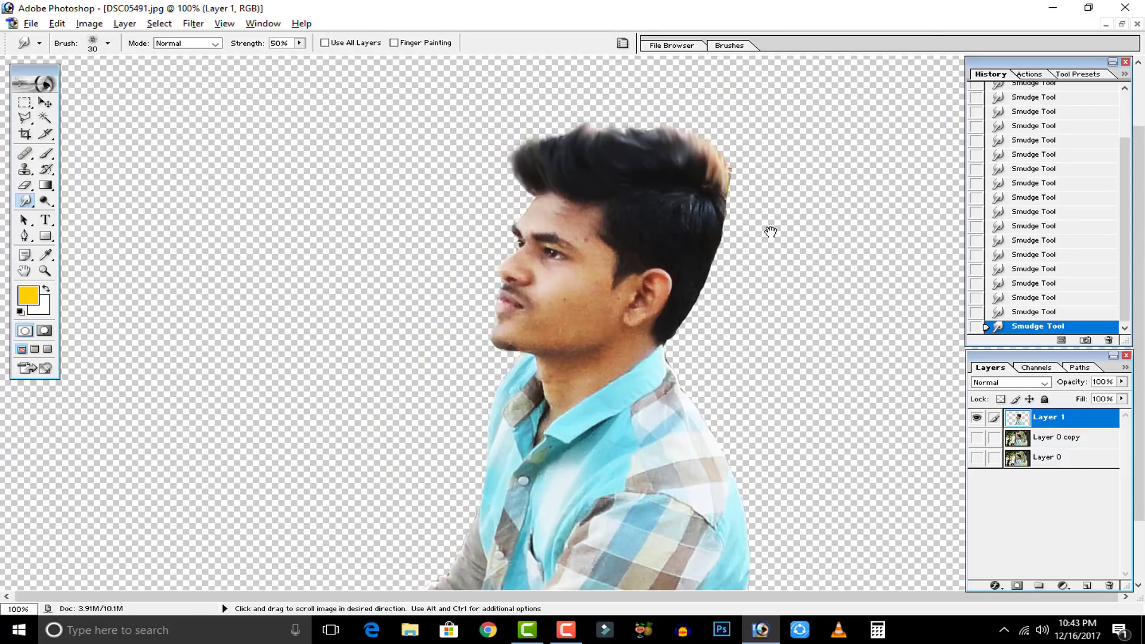
pyautogui.hotkey('ctrl', '+')
pyautogui.hotkey('ctrl', '+')
pyautogui.moveTo(721, 294); pyautogui.dragTo(540, 405)
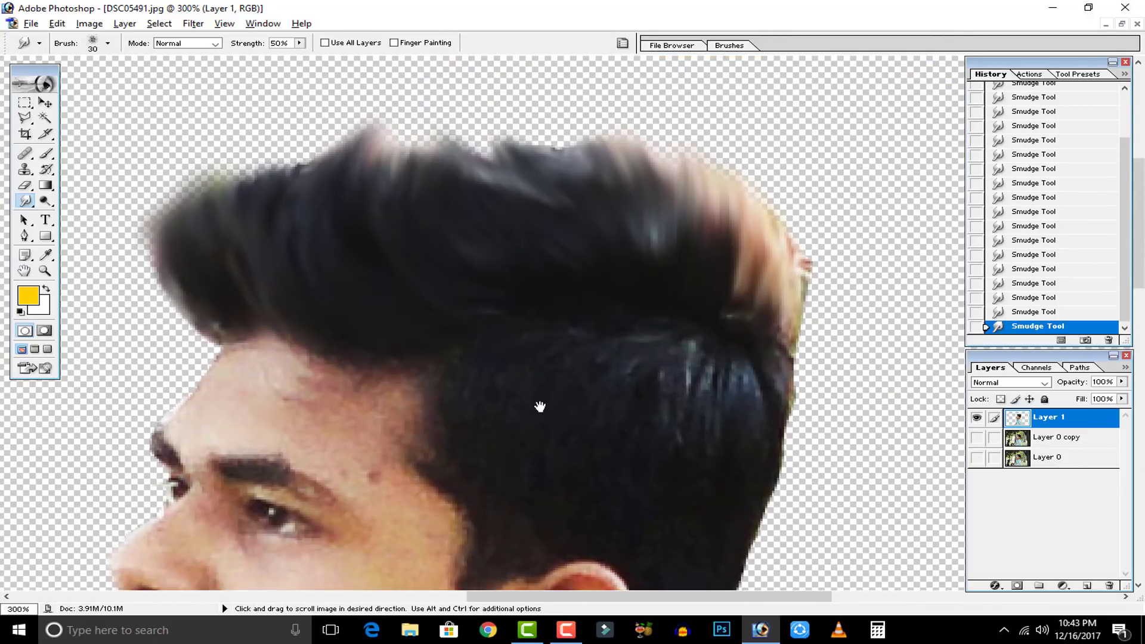
pyautogui.moveTo(800, 263)
pyautogui.mouseDown()
pyautogui.moveTo(751, 196)
pyautogui.moveTo(777, 286)
pyautogui.moveTo(815, 304)
pyautogui.moveTo(777, 258)
pyautogui.moveTo(792, 201)
pyautogui.moveTo(763, 327)
pyautogui.moveTo(793, 319)
pyautogui.moveTo(810, 332)
pyautogui.moveTo(793, 201)
pyautogui.moveTo(748, 329)
pyautogui.moveTo(808, 264)
pyautogui.moveTo(761, 347)
pyautogui.moveTo(825, 266)
pyautogui.moveTo(763, 332)
pyautogui.moveTo(792, 221)
pyautogui.moveTo(754, 219)
pyautogui.moveTo(708, 277)
pyautogui.moveTo(651, 141)
pyautogui.moveTo(591, 244)
pyautogui.moveTo(570, 229)
pyautogui.moveTo(560, 99)
pyautogui.moveTo(494, 207)
pyautogui.moveTo(522, 75)
pyautogui.moveTo(496, 144)
pyautogui.moveTo(369, 190)
pyautogui.moveTo(445, 205)
pyautogui.moveTo(420, 204)
pyautogui.moveTo(510, 81)
pyautogui.moveTo(419, 207)
pyautogui.moveTo(501, 73)
pyautogui.moveTo(414, 137)
pyautogui.moveTo(288, 166)
pyautogui.moveTo(345, 152)
pyautogui.moveTo(288, 291)
pyautogui.moveTo(274, 266)
pyautogui.moveTo(277, 163)
pyautogui.moveTo(293, 222)
pyautogui.moveTo(261, 227)
pyautogui.moveTo(313, 130)
pyautogui.moveTo(261, 243)
pyautogui.moveTo(310, 132)
pyautogui.moveTo(251, 244)
pyautogui.moveTo(206, 245)
pyautogui.moveTo(267, 227)
pyautogui.moveTo(331, 231)
pyautogui.moveTo(159, 234)
pyautogui.moveTo(212, 241)
pyautogui.moveTo(216, 146)
pyautogui.moveTo(181, 259)
pyautogui.moveTo(287, 271)
pyautogui.mouseUp()
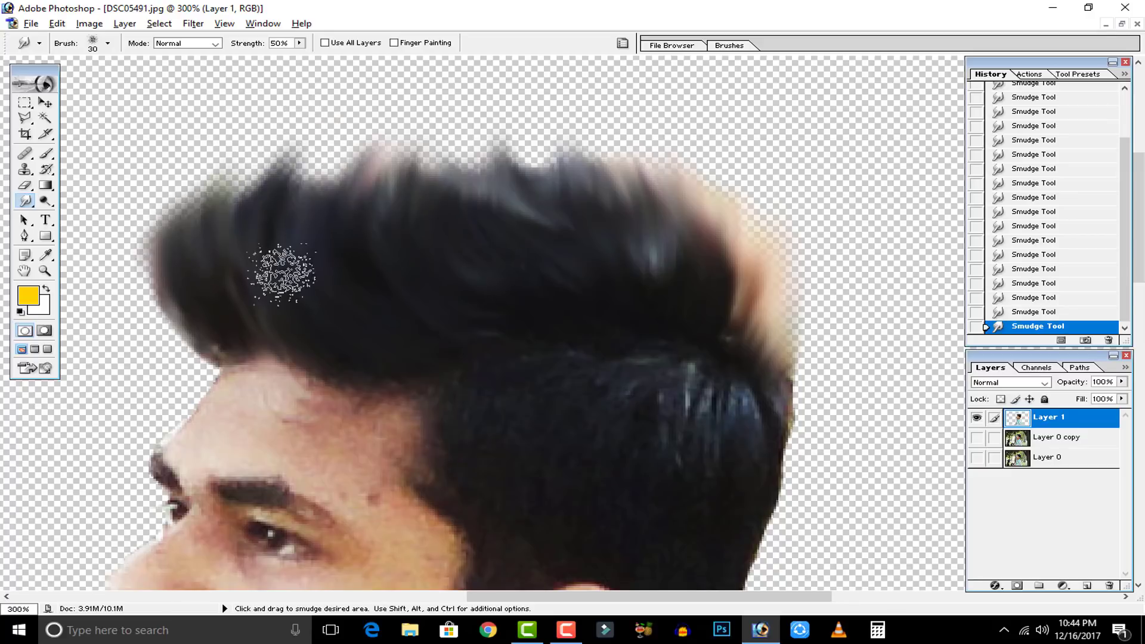
# Step: Smudge the hair on the back of the head down to the nape to soften its texture and outline
pyautogui.hotkey('ctrl', '0')
pyautogui.hotkey('ctrl', '+')
pyautogui.hotkey('ctrl', '+')
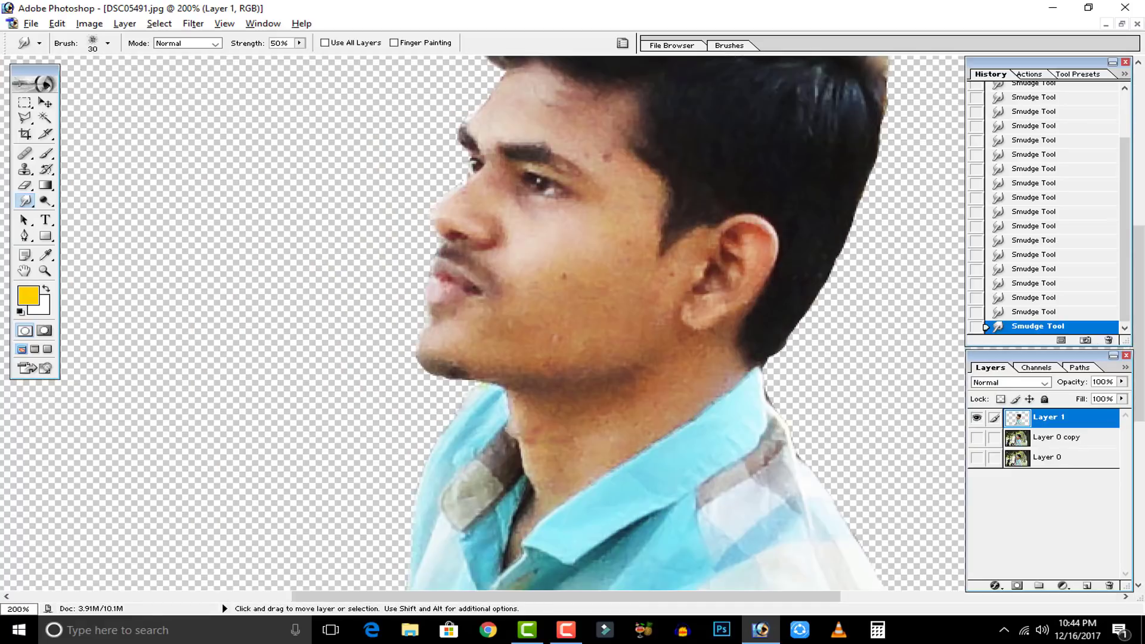
pyautogui.moveTo(645, 215)
pyautogui.mouseDown()
pyautogui.moveTo(593, 343)
pyautogui.moveTo(542, 322)
pyautogui.mouseUp()
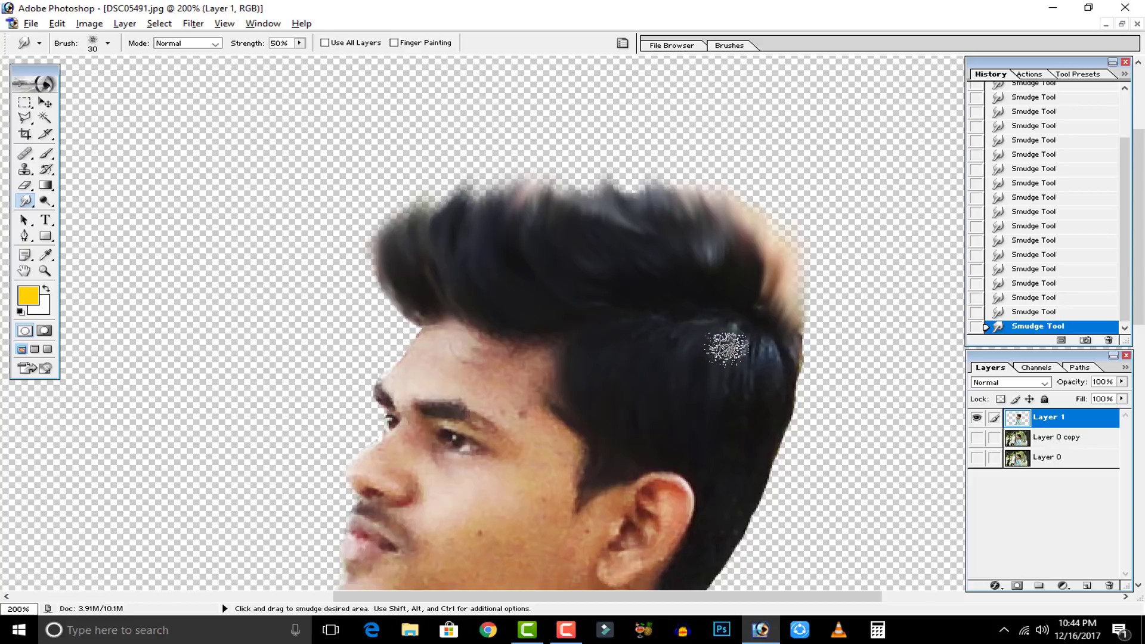
pyautogui.moveTo(772, 493); pyautogui.dragTo(788, 282)
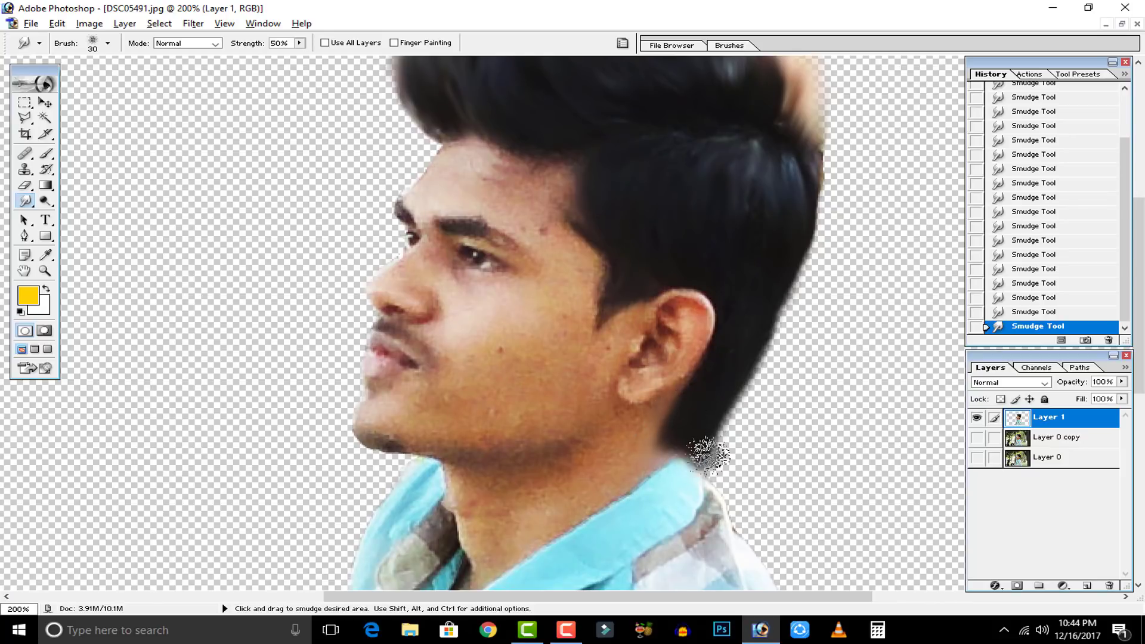
# Step: Review the head as a whole and step back in the history to before the smudge strokes on the neck behind the ear
pyautogui.hotkey('ctrl', '-')
pyautogui.hotkey('ctrl', '-')
pyautogui.hotkey('ctrl', '+')
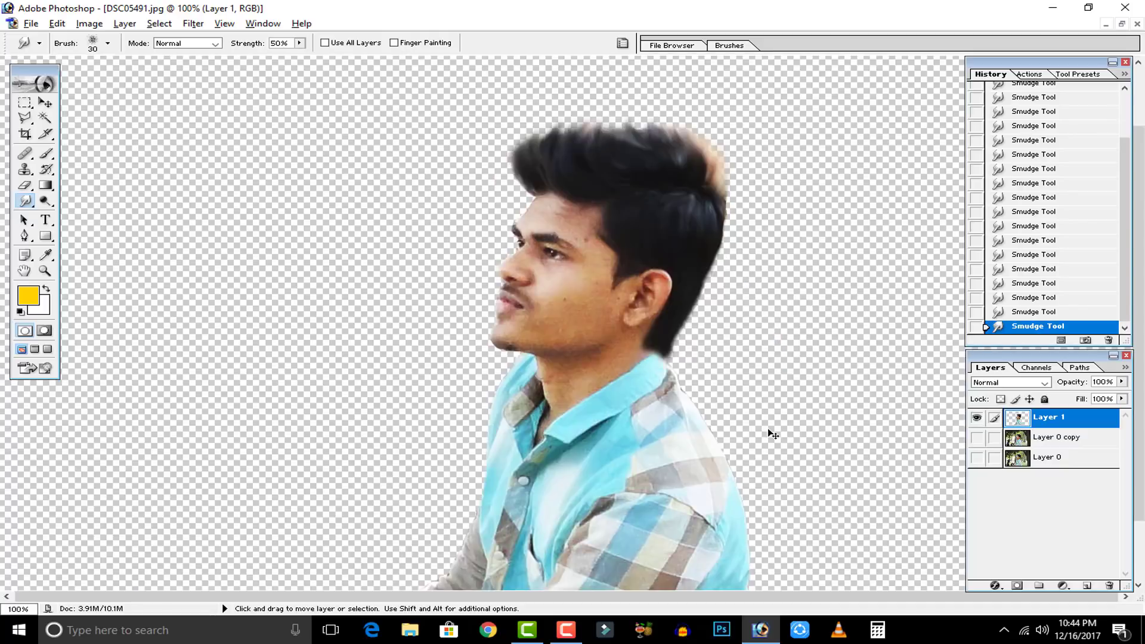
pyautogui.hotkey('ctrl', '+')
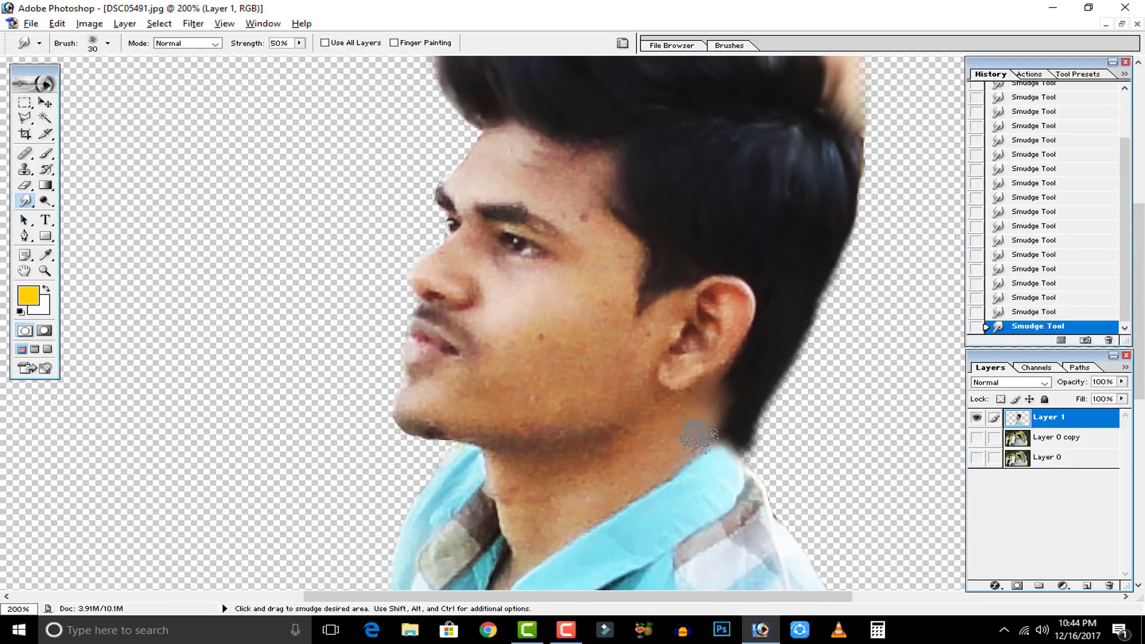
pyautogui.click(1029, 177)
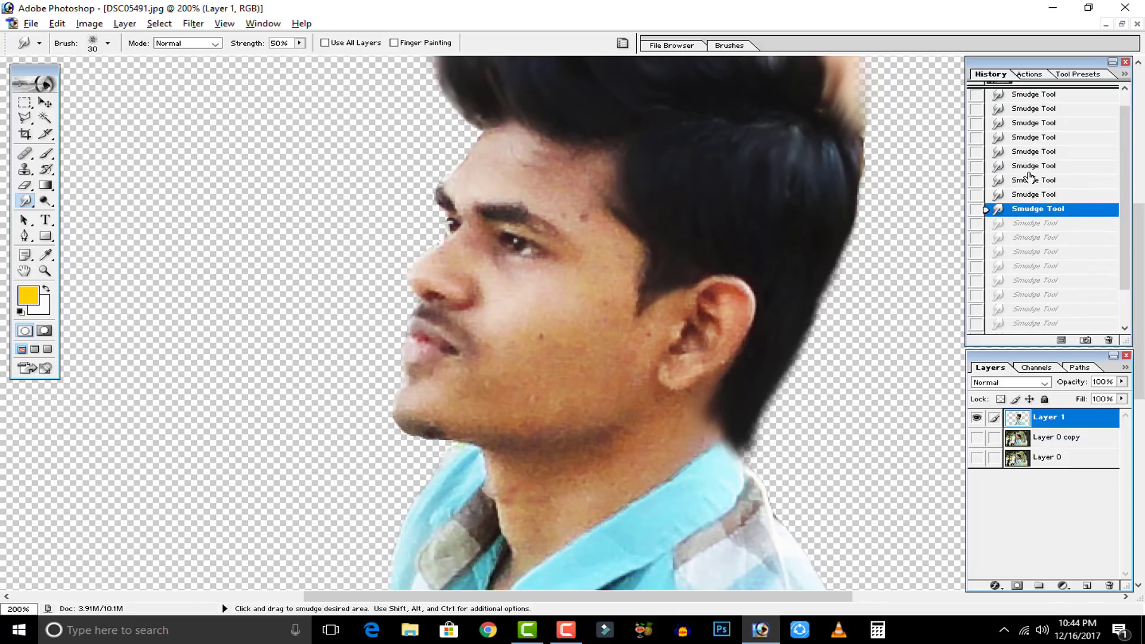
pyautogui.click(1026, 173)
# Step: Smudge the hairline at the nape inward and along the back of the neck, and check the cutout at 100%
pyautogui.moveTo(755, 416)
pyautogui.mouseDown()
pyautogui.moveTo(742, 453)
pyautogui.moveTo(777, 419)
pyautogui.moveTo(754, 445)
pyautogui.moveTo(765, 398)
pyautogui.moveTo(753, 432)
pyautogui.mouseUp()
pyautogui.moveTo(761, 389)
pyautogui.mouseDown()
pyautogui.moveTo(794, 404)
pyautogui.moveTo(765, 415)
pyautogui.moveTo(811, 341)
pyautogui.moveTo(771, 388)
pyautogui.moveTo(805, 355)
pyautogui.mouseUp()
pyautogui.moveTo(809, 352)
pyautogui.mouseDown()
pyautogui.moveTo(754, 383)
pyautogui.moveTo(784, 389)
pyautogui.moveTo(805, 361)
pyautogui.moveTo(760, 393)
pyautogui.moveTo(815, 345)
pyautogui.mouseUp()
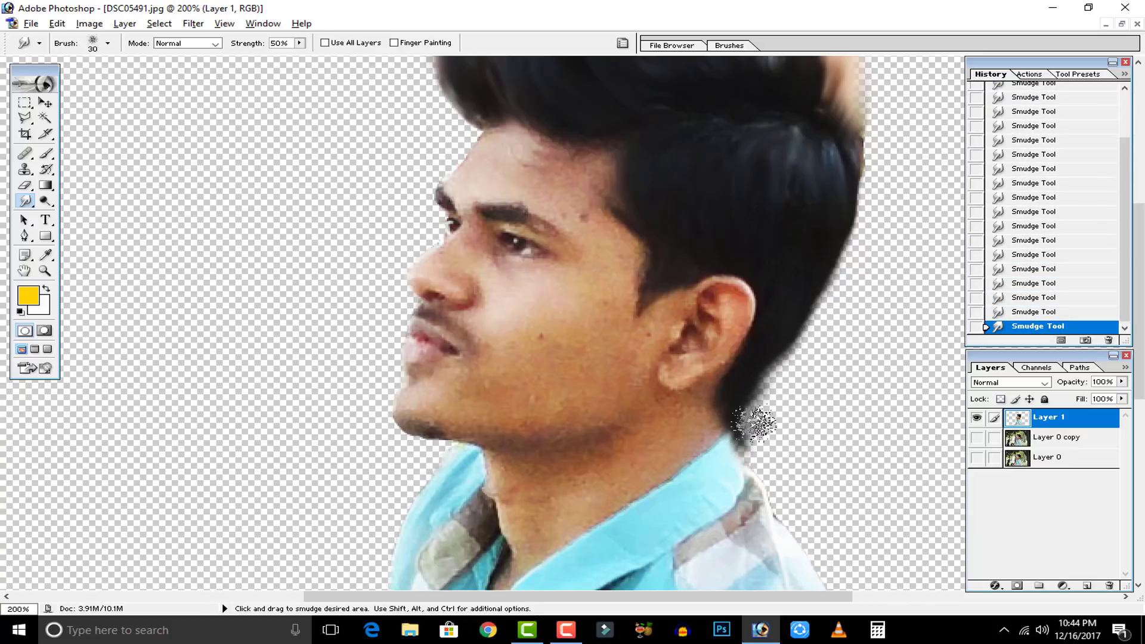
pyautogui.press('v')
pyautogui.hotkey('ctrl', 'alt', '0')
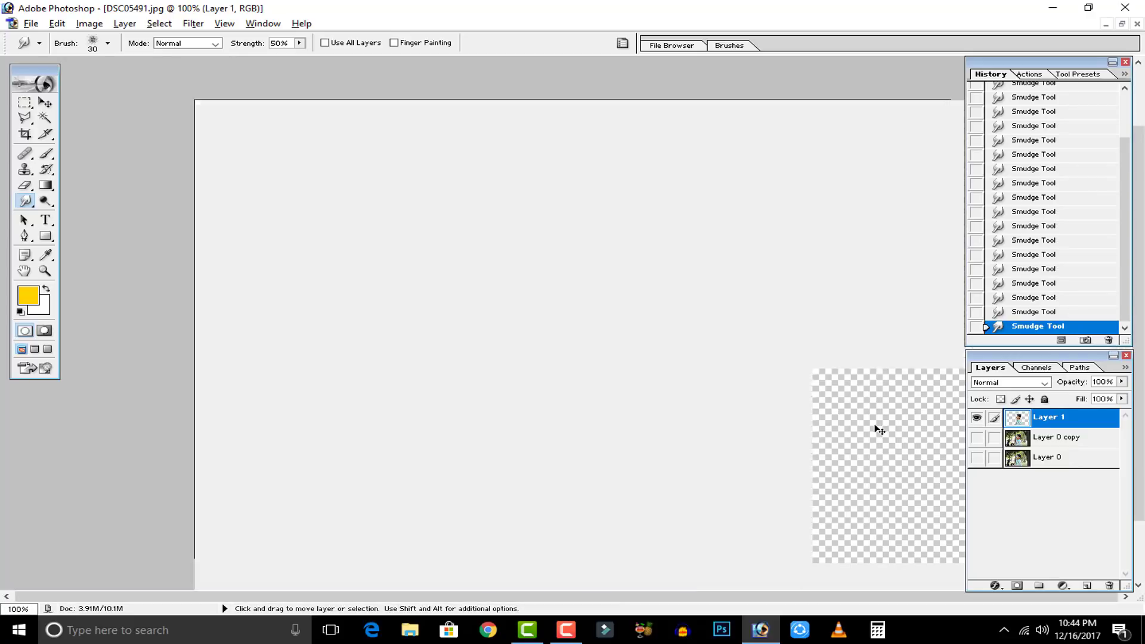
pyautogui.press('r')
pyautogui.scroll(3, 664, 174)
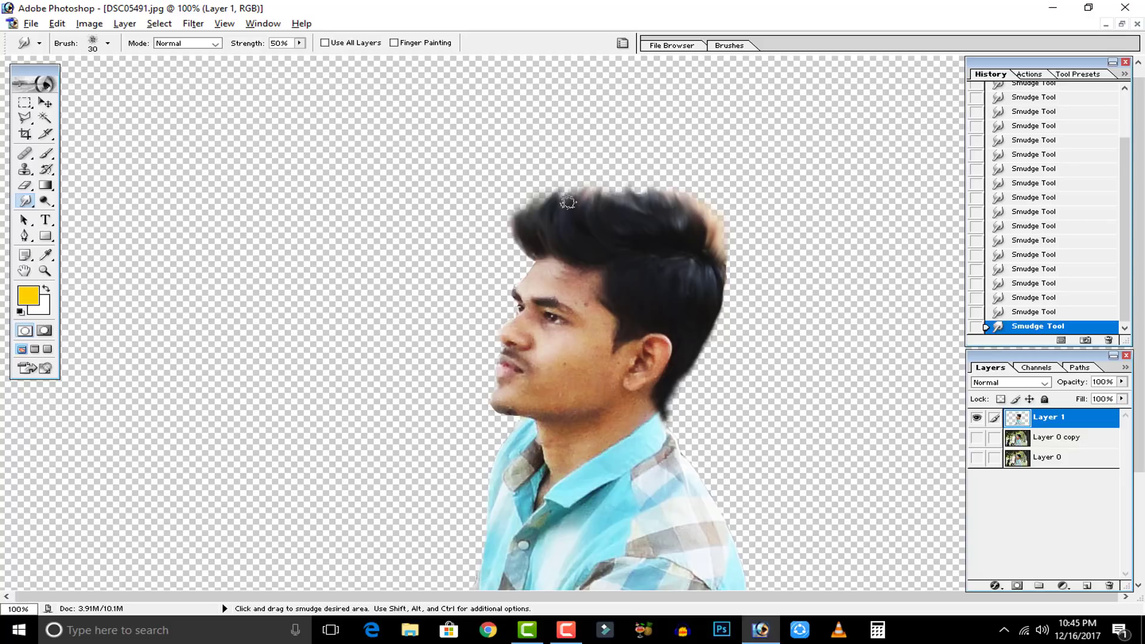
# Step: Inspect the hairstyle at 300% and step back in the history to before the last smudge strokes on the top edge
pyautogui.hotkey('ctrl', '+')
pyautogui.hotkey('ctrl', '+')
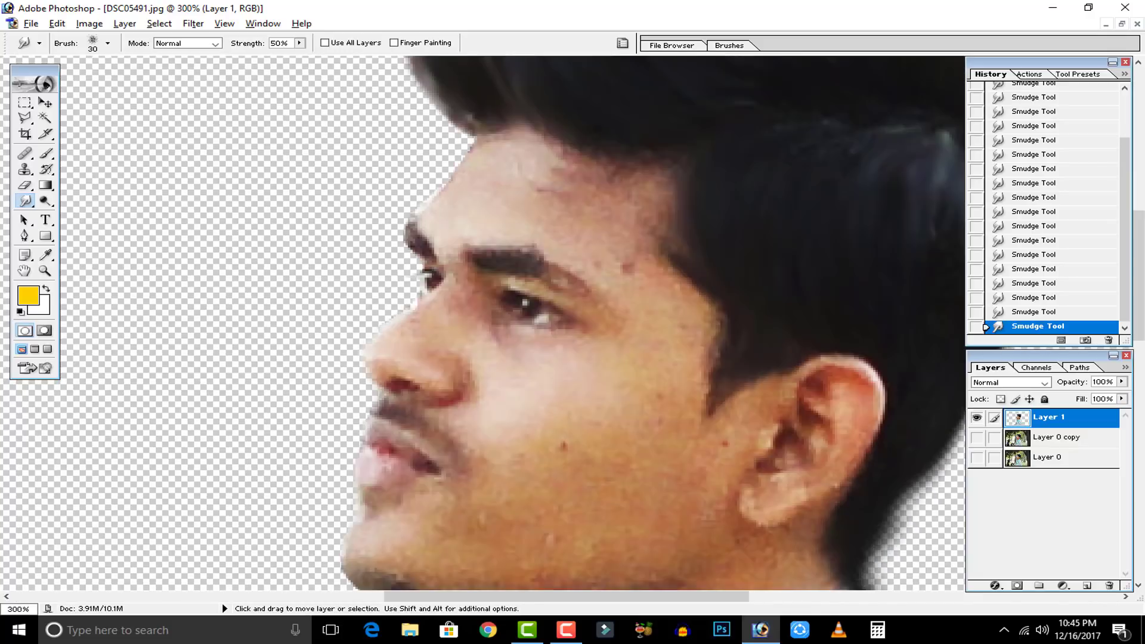
pyautogui.moveTo(726, 197); pyautogui.dragTo(329, 331)
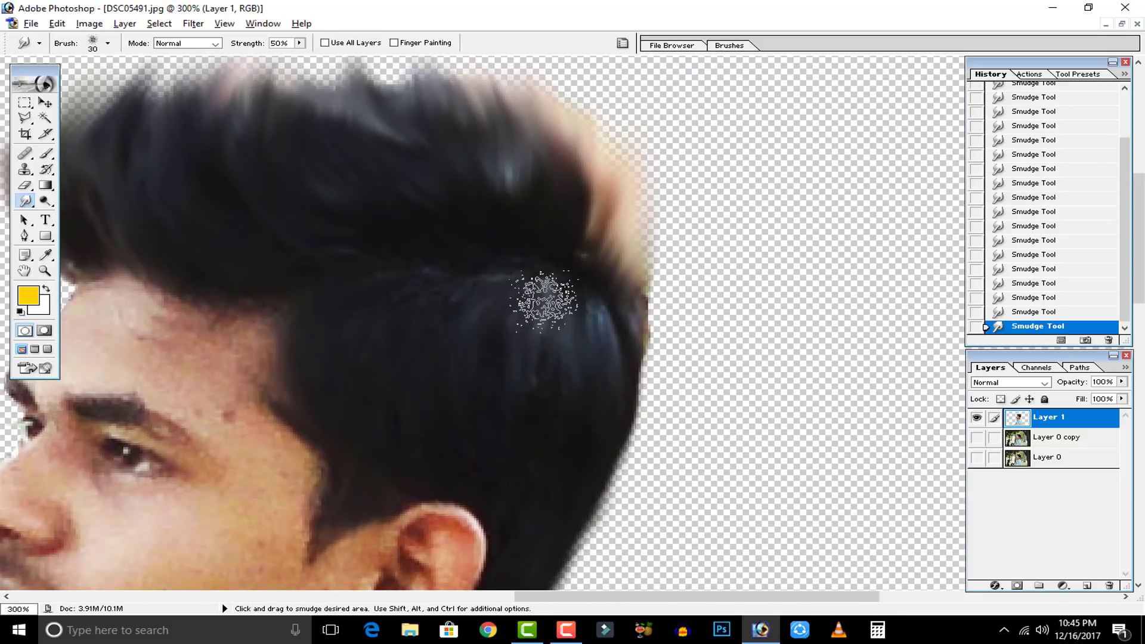
pyautogui.moveTo(588, 510); pyautogui.dragTo(663, 355)
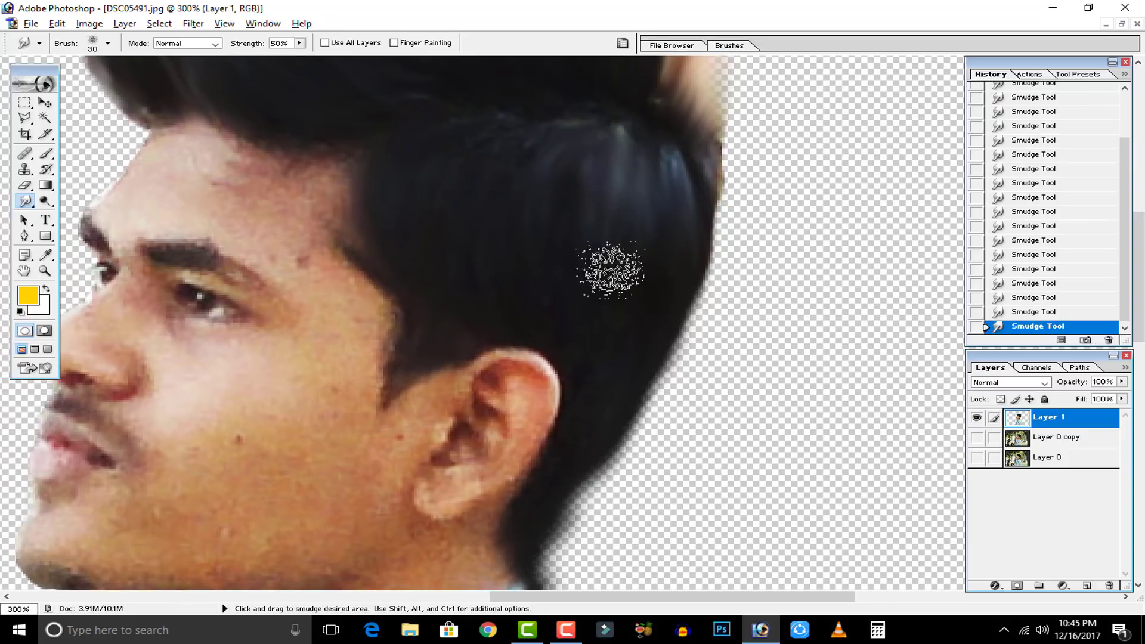
pyautogui.moveTo(583, 465); pyautogui.dragTo(866, 525)
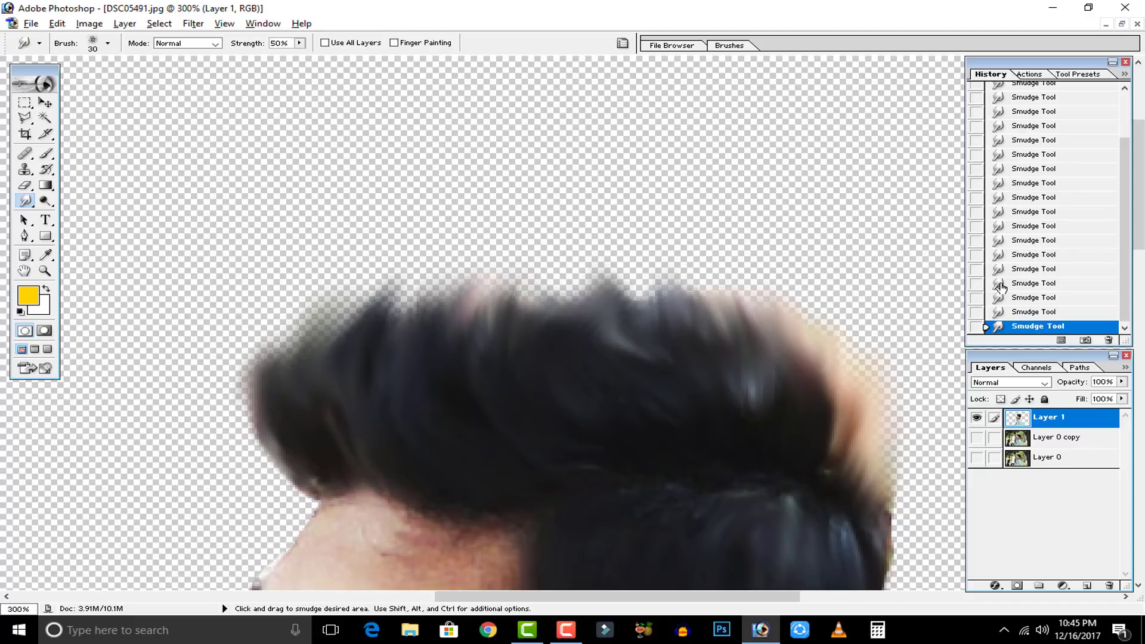
pyautogui.click(1036, 284)
pyautogui.click(1031, 312)
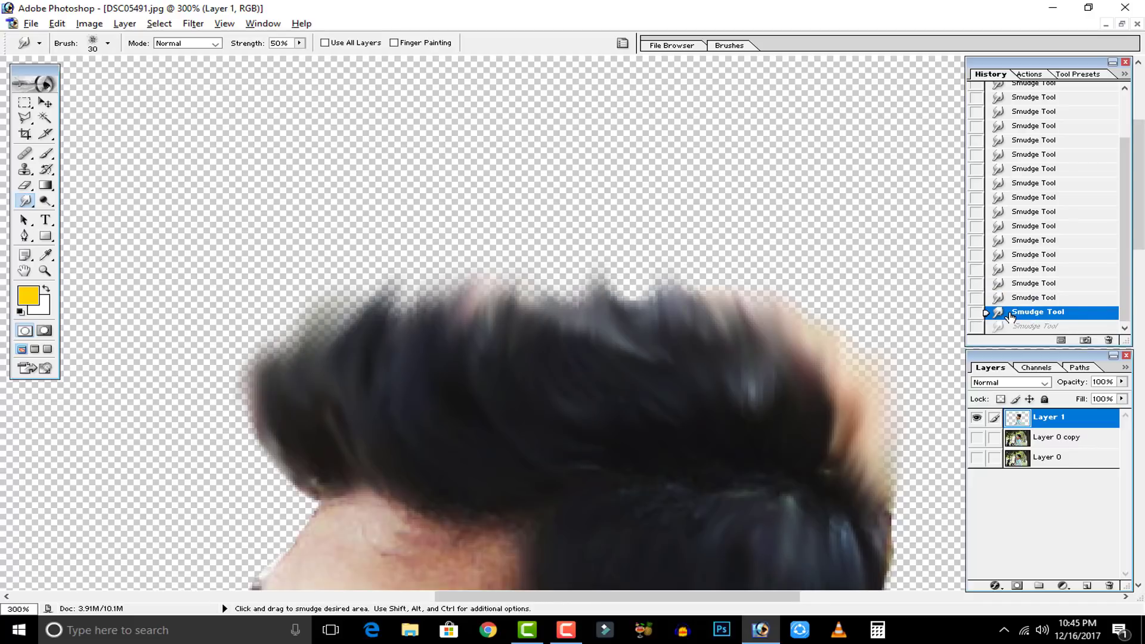
pyautogui.click(1011, 326)
pyautogui.click(1024, 298)
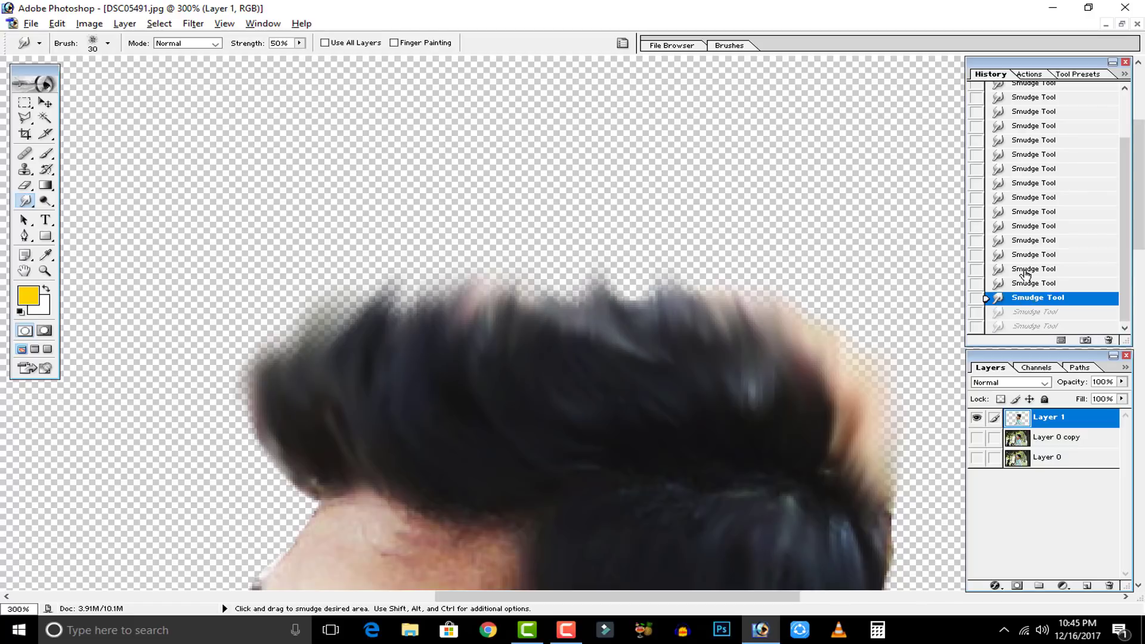
pyautogui.click(1026, 272)
# Step: Check the whole cutout, then smudge small tufts upward along the front part of the top hair edge
pyautogui.hotkey('ctrl', '-')
pyautogui.hotkey('ctrl', '-')
pyautogui.hotkey('ctrl', '-')
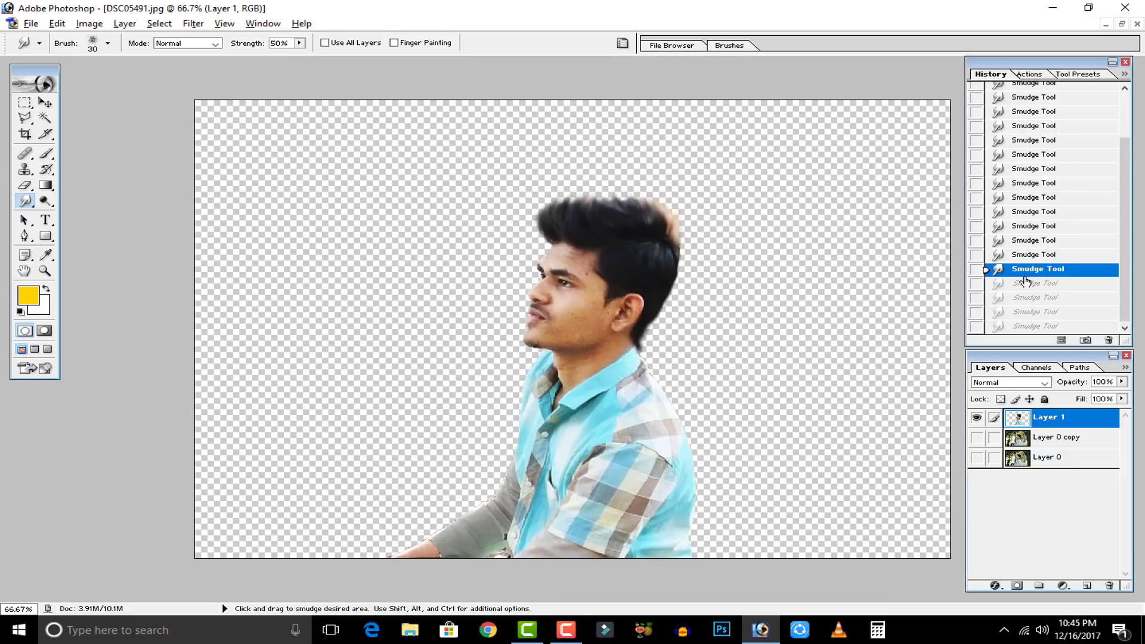
pyautogui.hotkey('ctrl', '+')
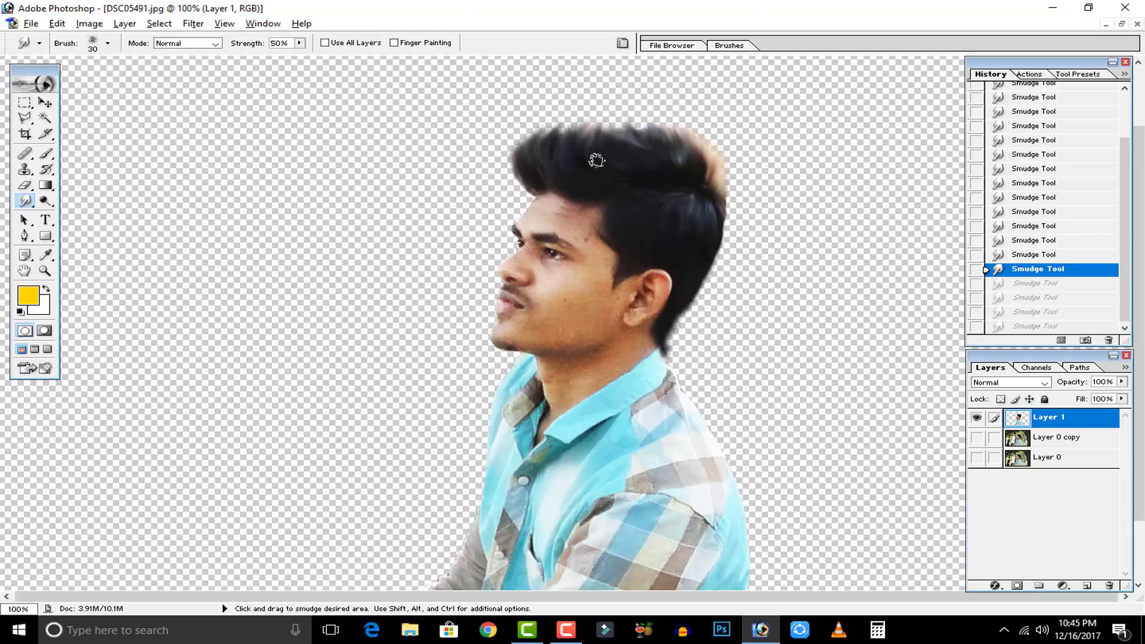
pyautogui.moveTo(561, 131); pyautogui.dragTo(581, 99)
pyautogui.moveTo(564, 138)
pyautogui.mouseDown()
pyautogui.moveTo(589, 110)
pyautogui.moveTo(547, 120)
pyautogui.moveTo(559, 128)
pyautogui.moveTo(539, 150)
pyautogui.moveTo(544, 125)
pyautogui.mouseUp()
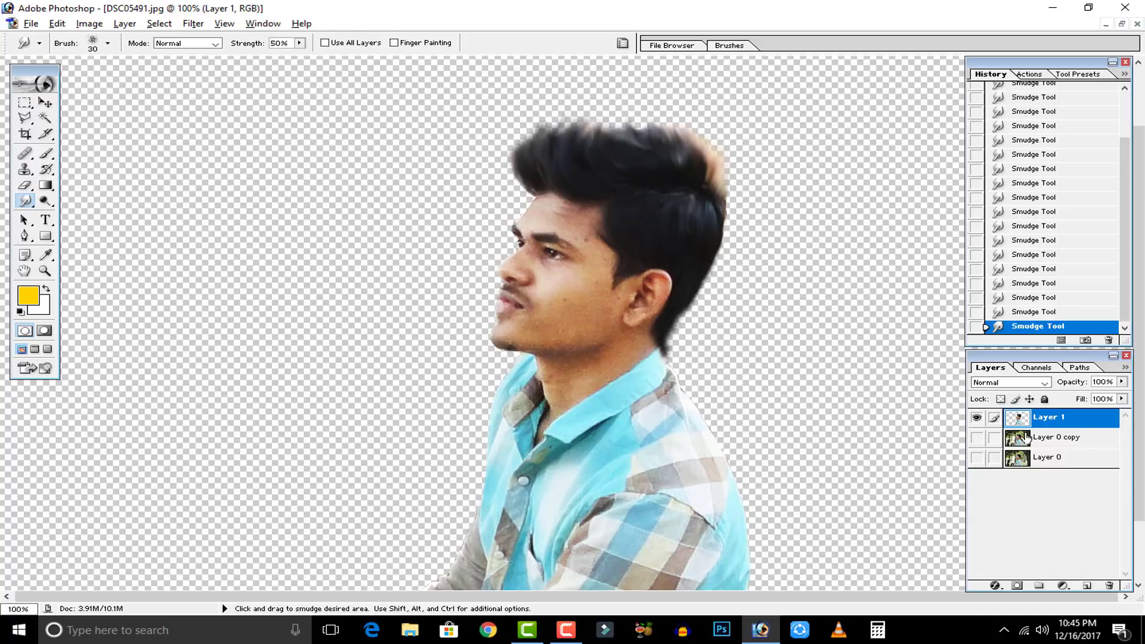
# Step: Show the Layer 0 copy background behind the cutout and smudge the sideburn in front of the ear downward
pyautogui.click(978, 438)
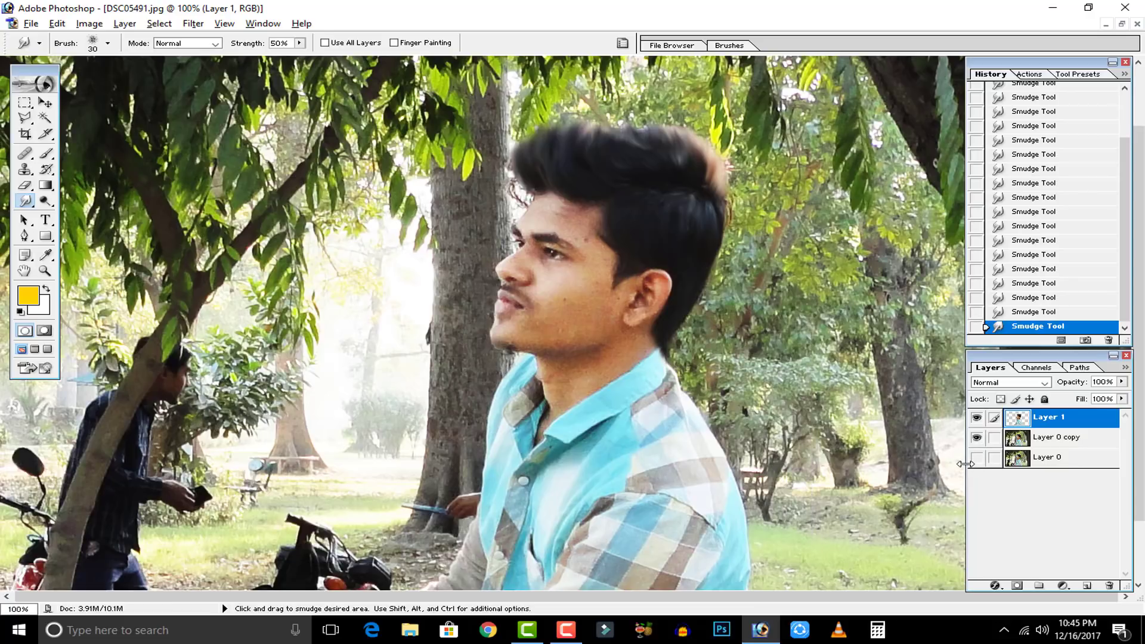
pyautogui.hotkey('ctrl', '+')
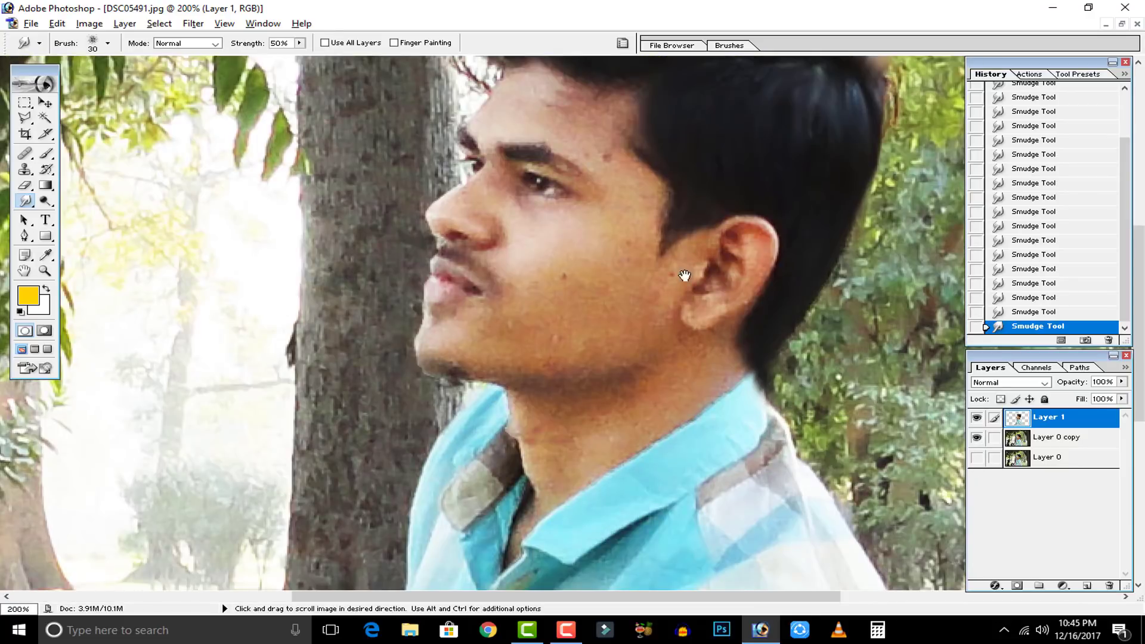
pyautogui.moveTo(686, 270); pyautogui.dragTo(666, 308)
pyautogui.moveTo(667, 242)
pyautogui.mouseDown()
pyautogui.moveTo(643, 297)
pyautogui.moveTo(705, 209)
pyautogui.moveTo(640, 320)
pyautogui.moveTo(665, 256)
pyautogui.moveTo(625, 311)
pyautogui.moveTo(662, 257)
pyautogui.moveTo(645, 309)
pyautogui.mouseUp()
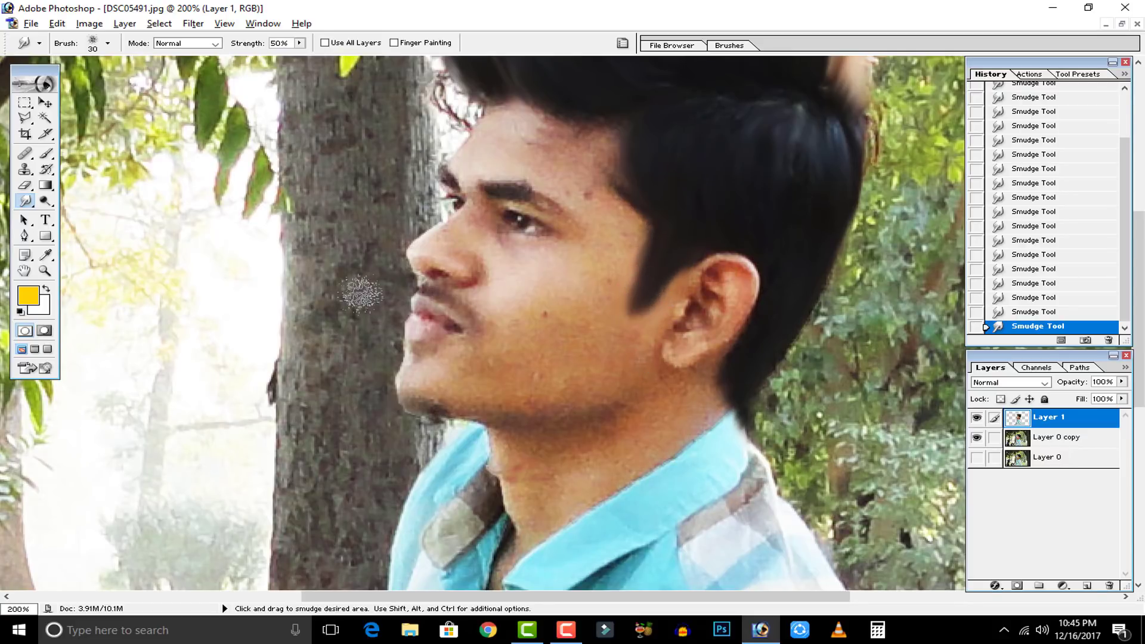
# Step: Choose the hard round 19 px brush for Smudge and smooth the edges of the sideburn
pyautogui.click(105, 46)
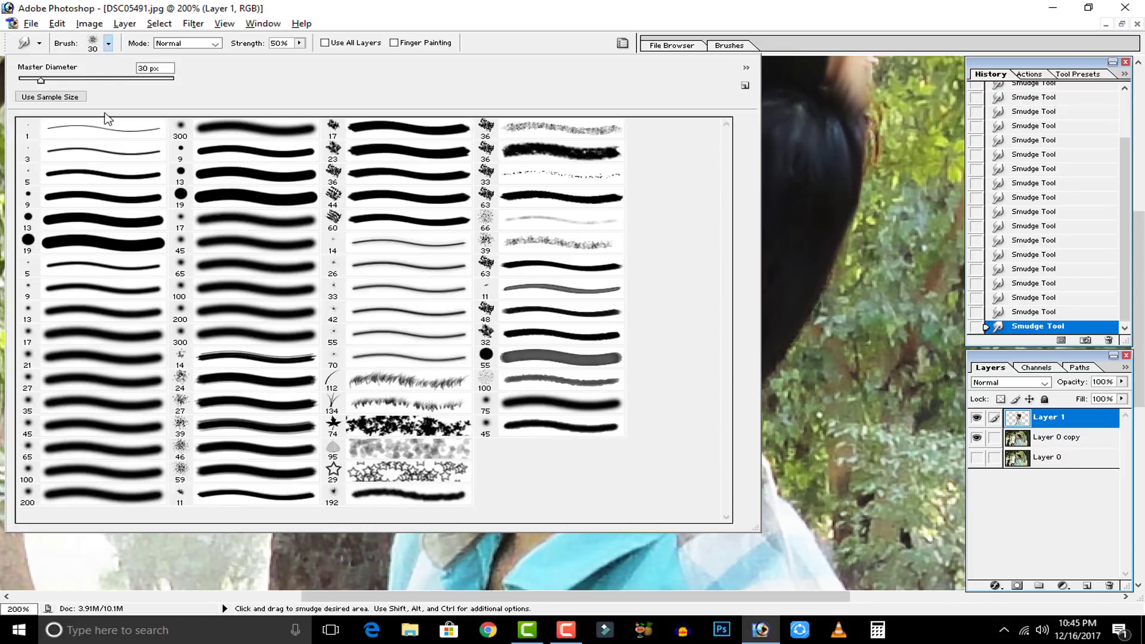
pyautogui.click(111, 241)
pyautogui.click(817, 278)
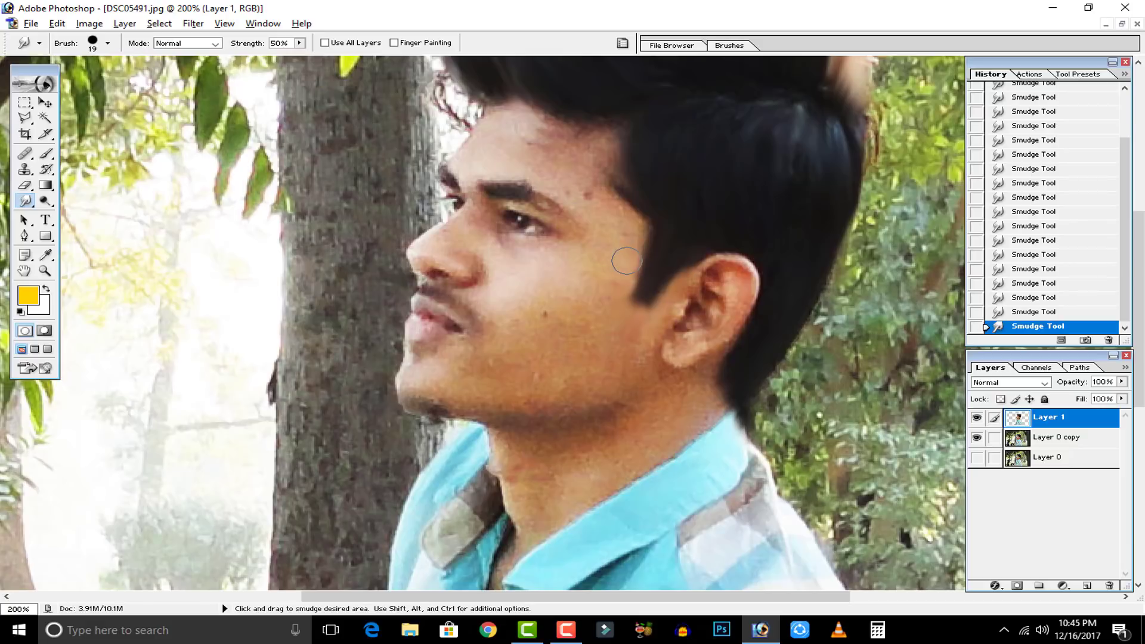
# Step: Try reshaping the front edge of the sideburn with Smudge at 300%, then step back in the history to before those strokes
pyautogui.hotkey('ctrl', 'alt', '0')
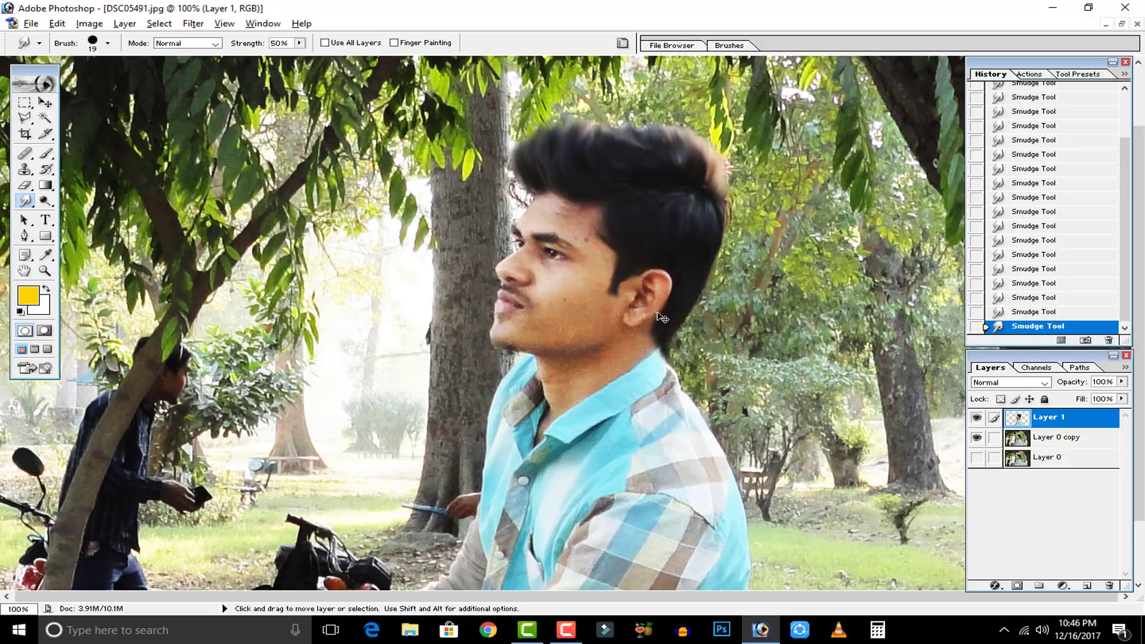
pyautogui.hotkey('ctrl', '+')
pyautogui.hotkey('ctrl', '+')
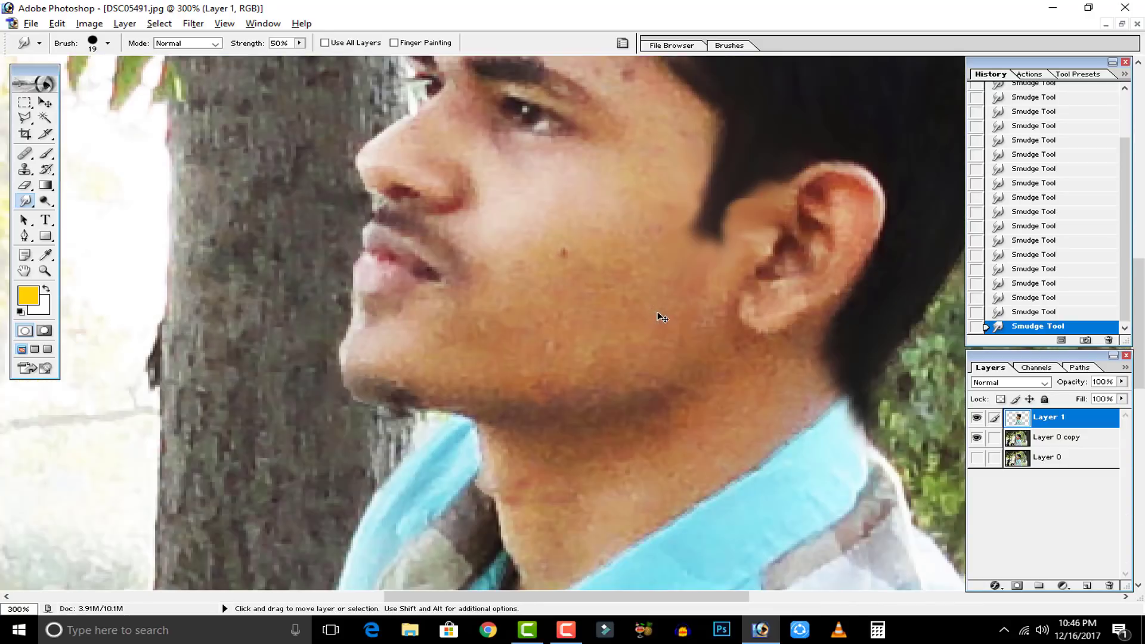
pyautogui.click(1062, 212)
pyautogui.moveTo(695, 149)
pyautogui.mouseDown()
pyautogui.moveTo(718, 142)
pyautogui.moveTo(696, 167)
pyautogui.moveTo(693, 200)
pyautogui.mouseUp()
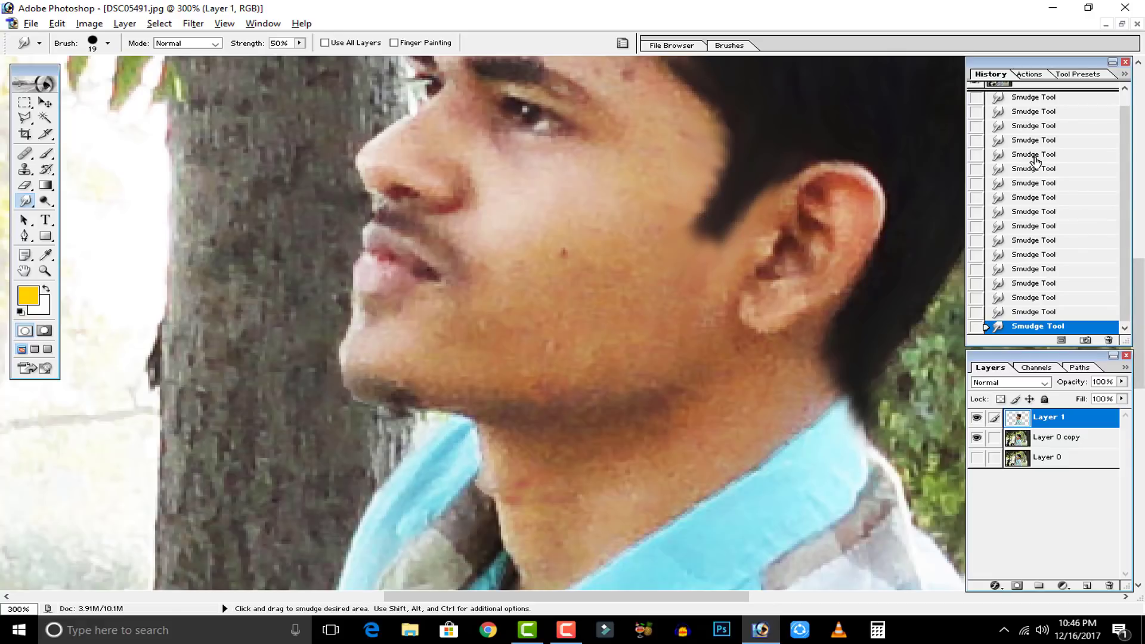
pyautogui.click(1040, 183)
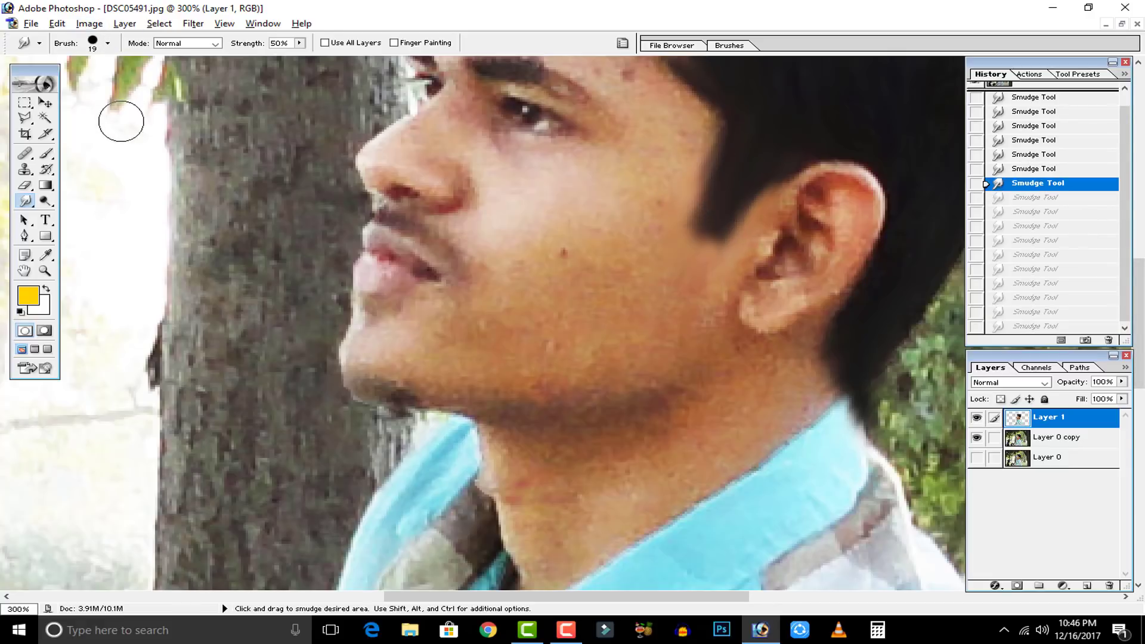
# Step: Smudge the sideburn into a narrow point with the soft round 17 px brush and check the whole photo at 66.7%
pyautogui.click(107, 43)
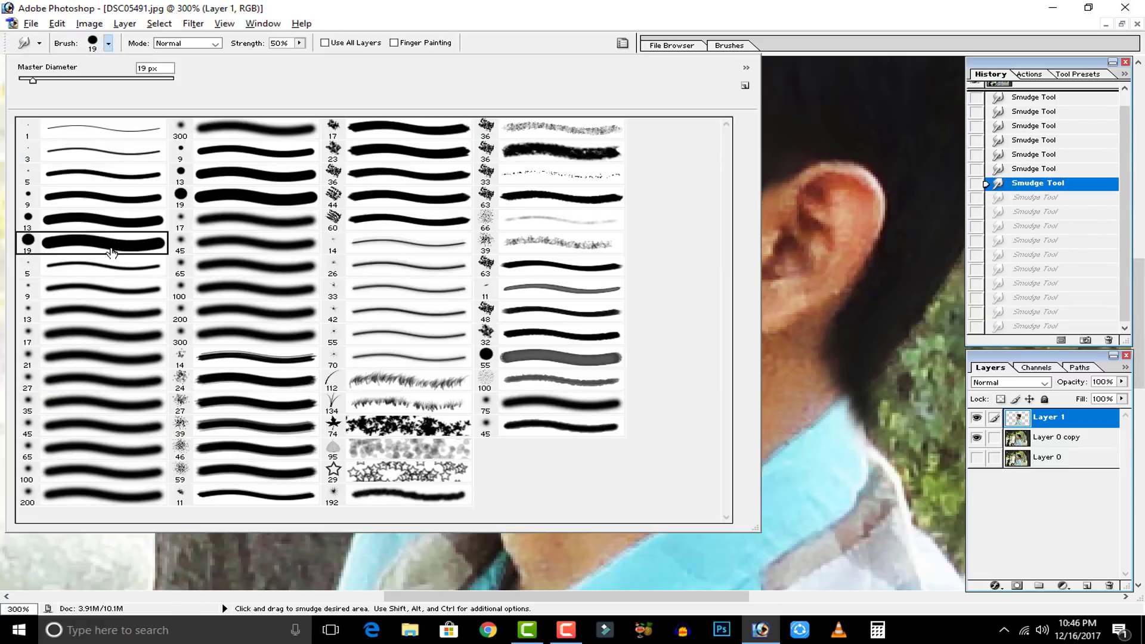
pyautogui.click(102, 337)
pyautogui.click(801, 291)
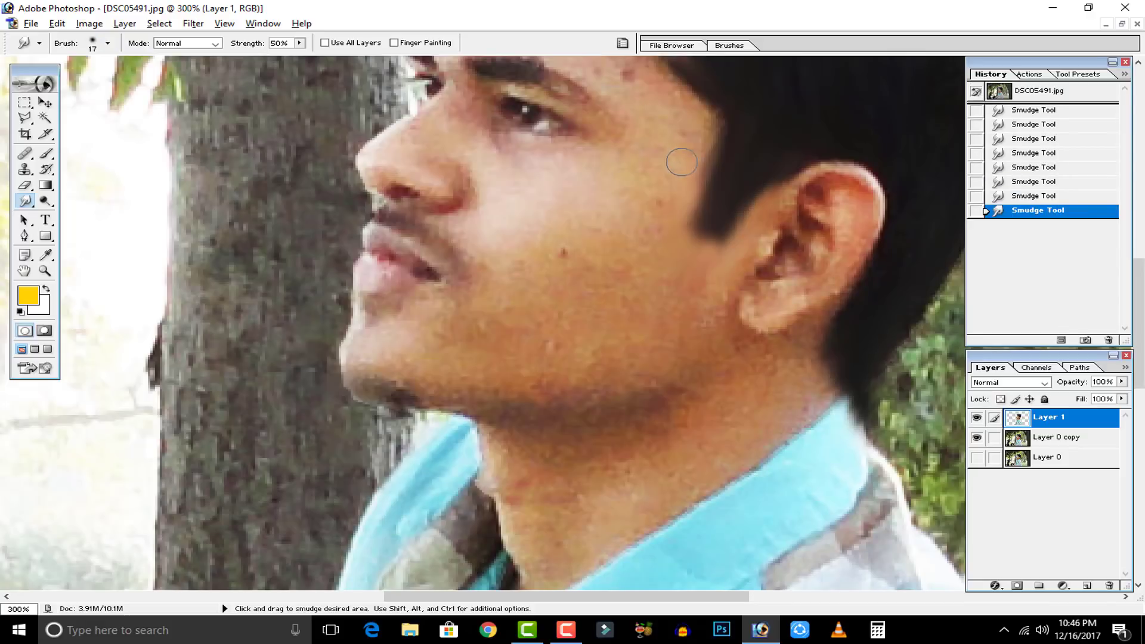
pyautogui.moveTo(683, 163)
pyautogui.mouseDown()
pyautogui.moveTo(676, 225)
pyautogui.moveTo(702, 231)
pyautogui.moveTo(686, 194)
pyautogui.moveTo(709, 221)
pyautogui.moveTo(734, 217)
pyautogui.moveTo(741, 225)
pyautogui.moveTo(727, 241)
pyautogui.moveTo(738, 213)
pyautogui.mouseUp()
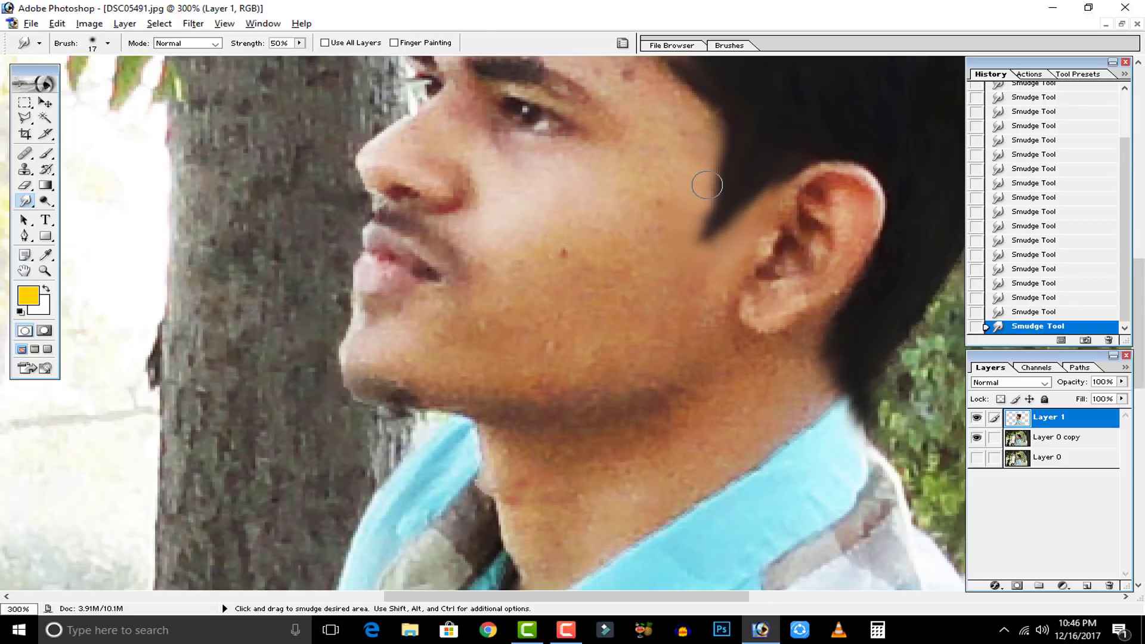
pyautogui.hotkey('ctrl', '-')
pyautogui.hotkey('ctrl', '-')
pyautogui.hotkey('ctrl', '-')
pyautogui.hotkey('ctrl', '-')
pyautogui.hotkey('ctrl', '+')
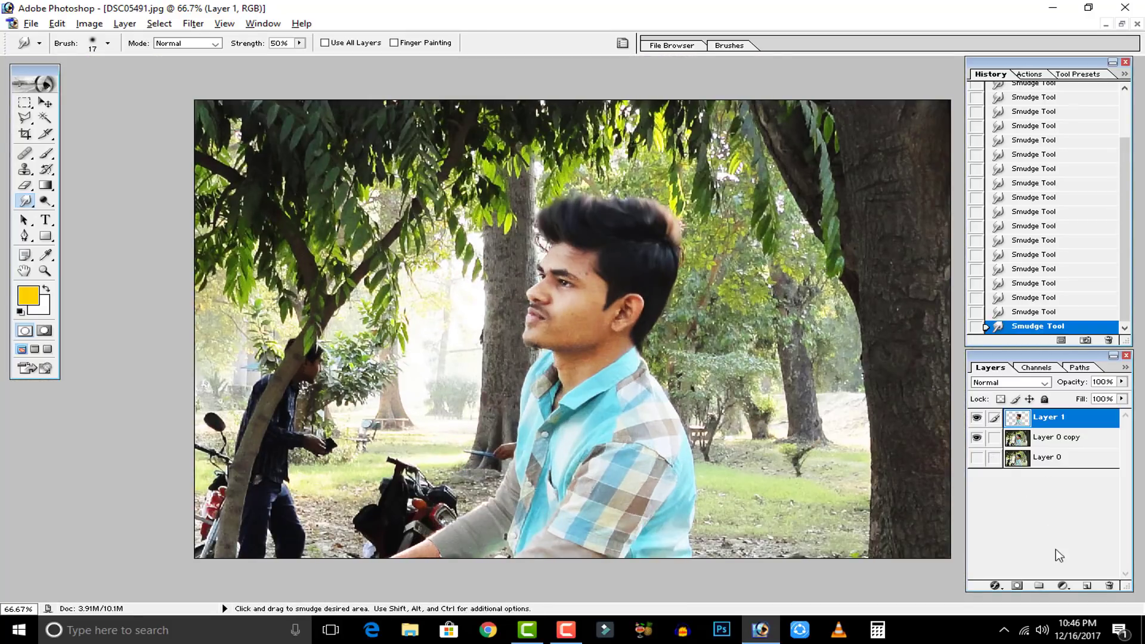
# Step: Add a new empty layer above Layer 1
pyautogui.click(1086, 586)
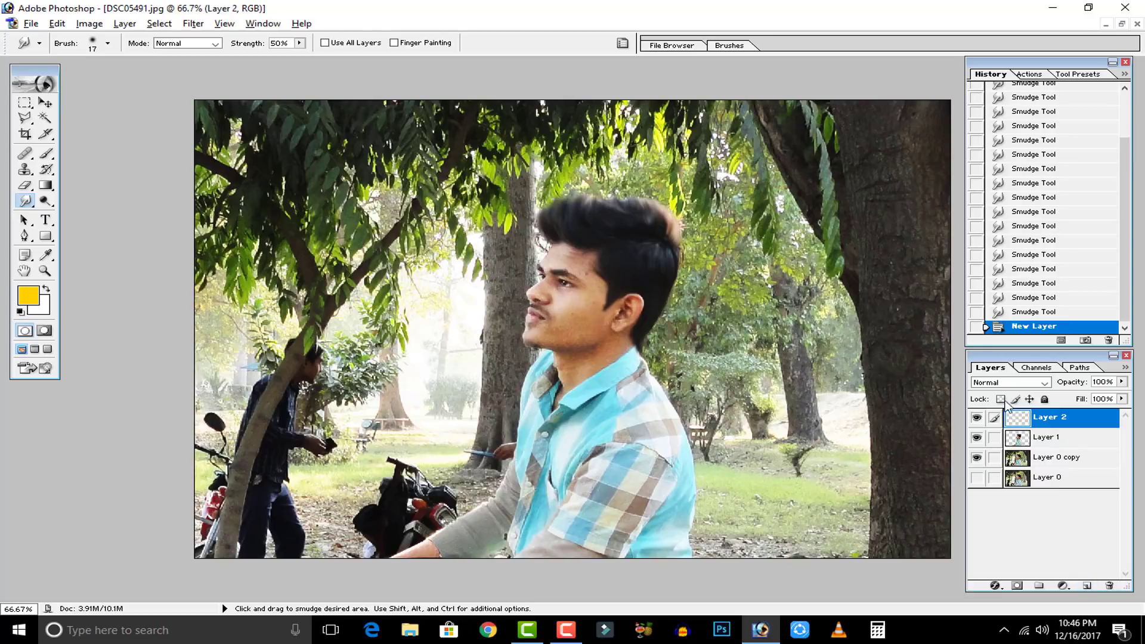
pyautogui.hotkey('ctrl', '+')
pyautogui.hotkey('ctrl', '+')
pyautogui.press('space')
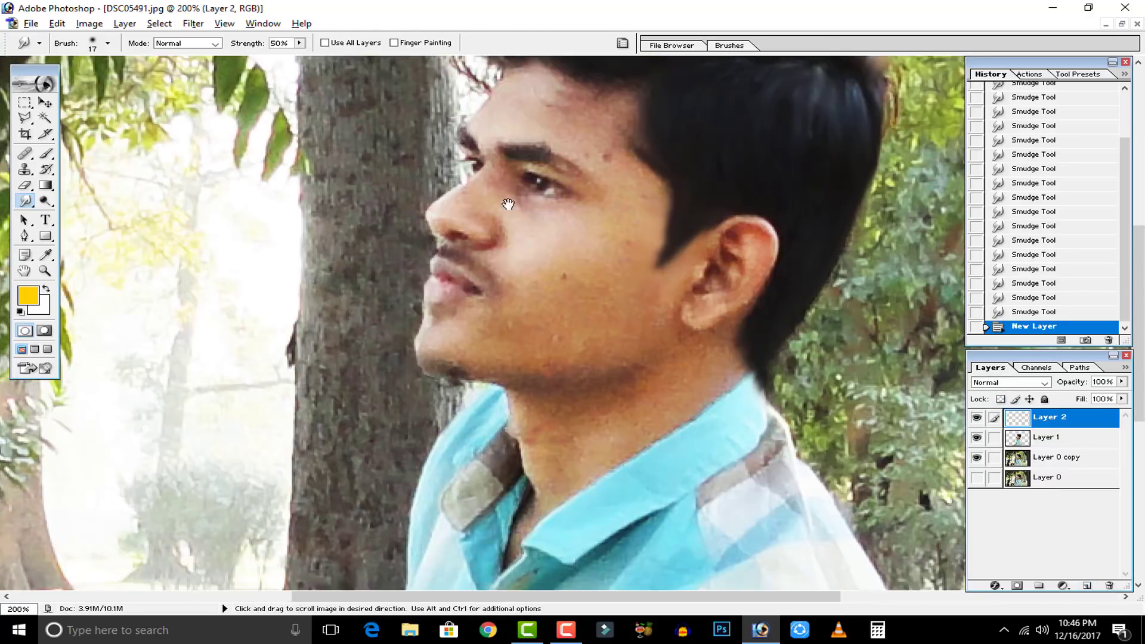
pyautogui.moveTo(587, 110)
pyautogui.mouseDown()
pyautogui.moveTo(234, 331)
pyautogui.moveTo(350, 303)
pyautogui.mouseUp()
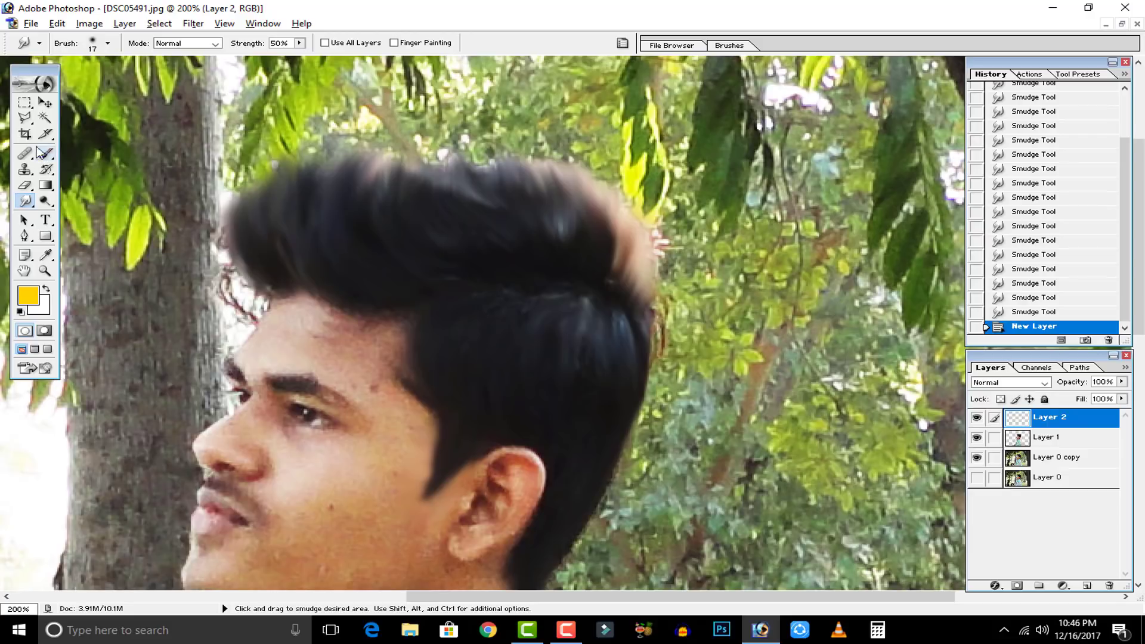
# Step: Draw a closed, narrow curved path with the Pen tool along the hair parting, from the forehead hairline to the back of the head
pyautogui.click(25, 120)
pyautogui.click(24, 235)
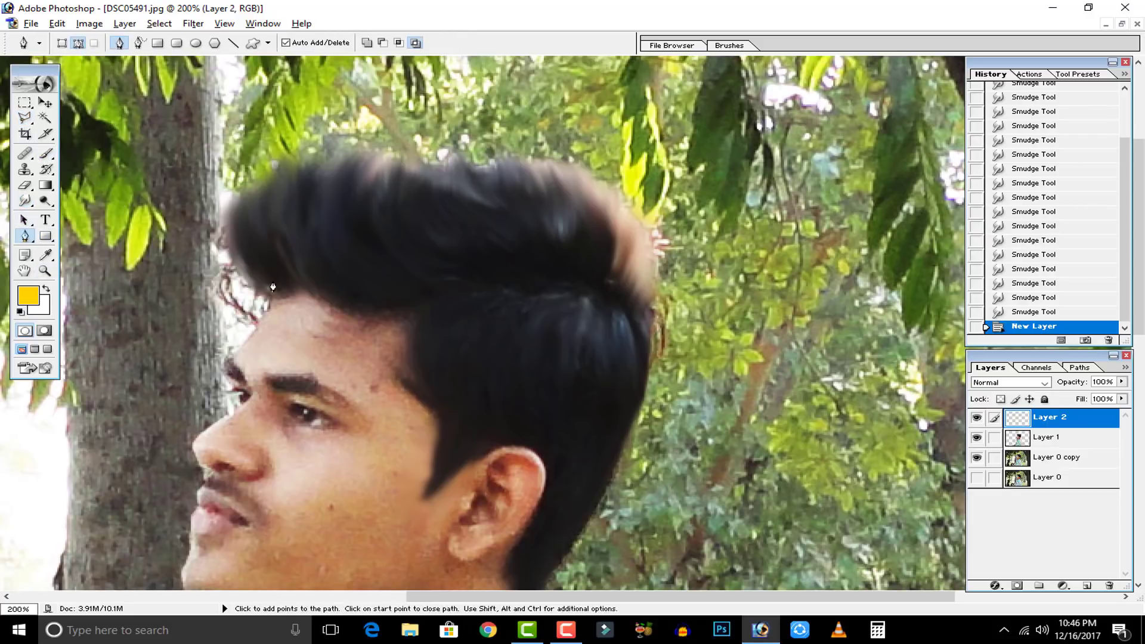
pyautogui.click(370, 320)
pyautogui.moveTo(622, 284); pyautogui.dragTo(723, 321)
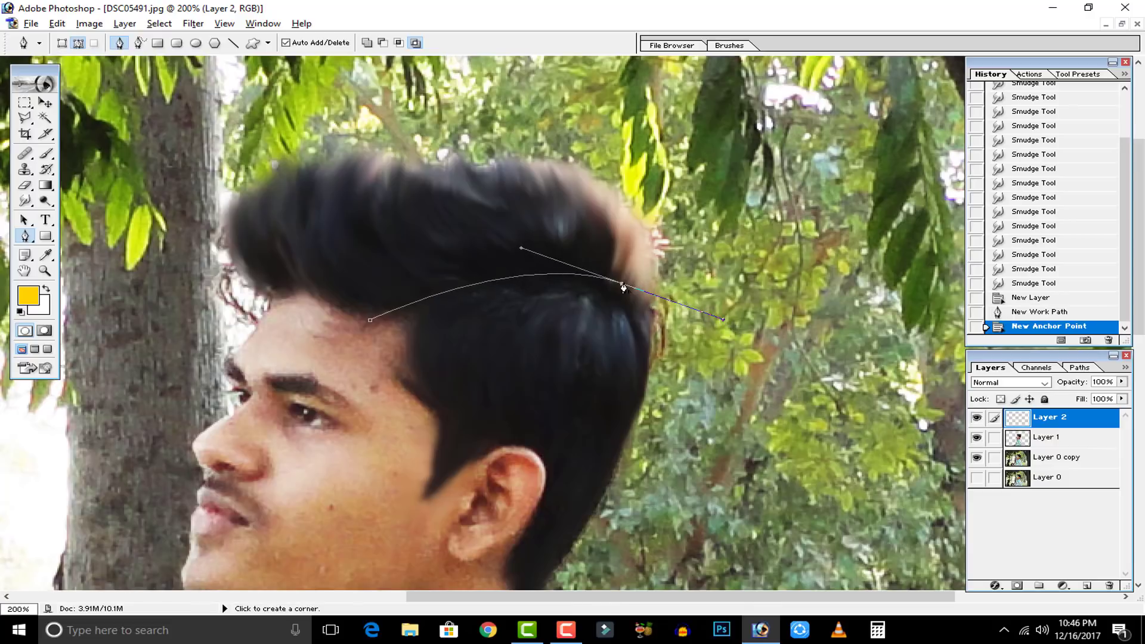
pyautogui.click(623, 287)
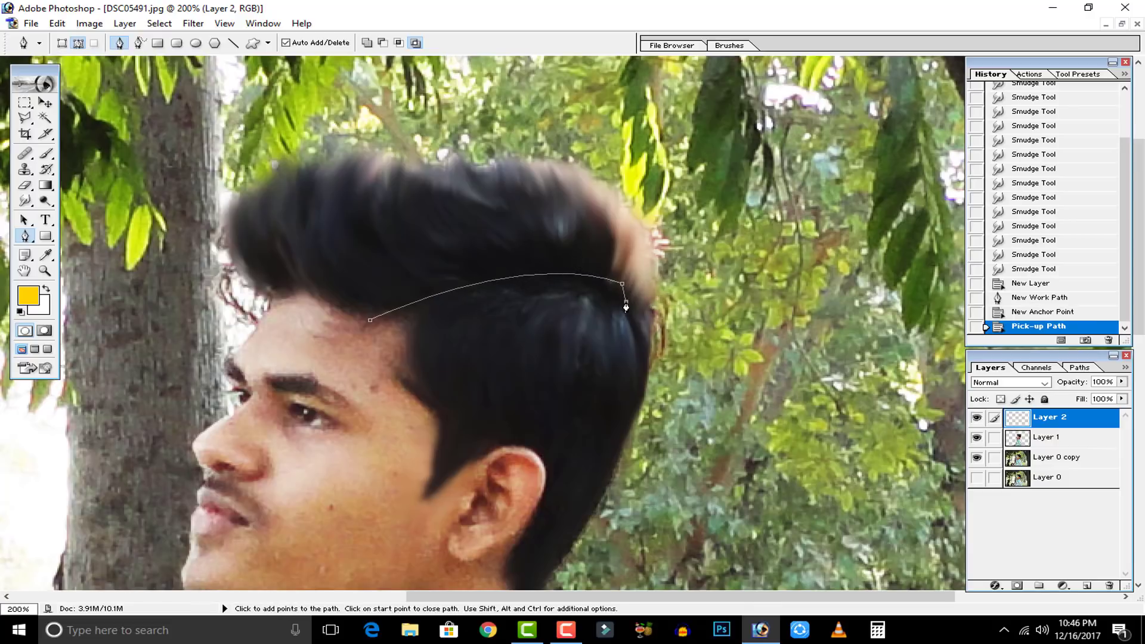
pyautogui.click(626, 303)
pyautogui.moveTo(385, 335); pyautogui.dragTo(199, 411)
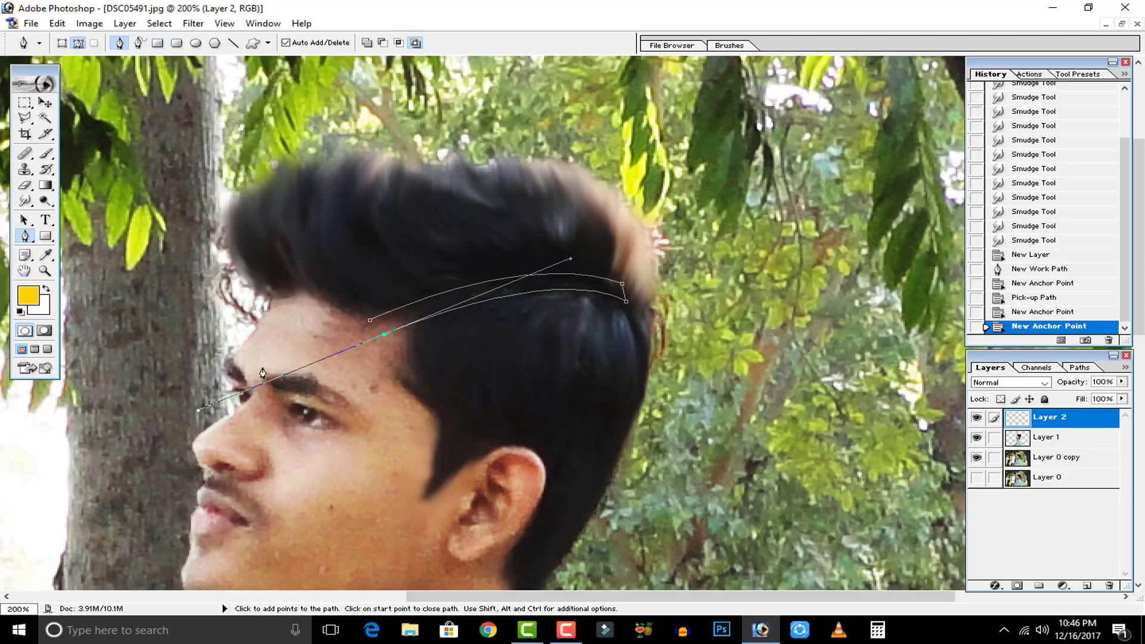
pyautogui.keyDown('alt'); pyautogui.click(385, 336); pyautogui.keyUp('alt')
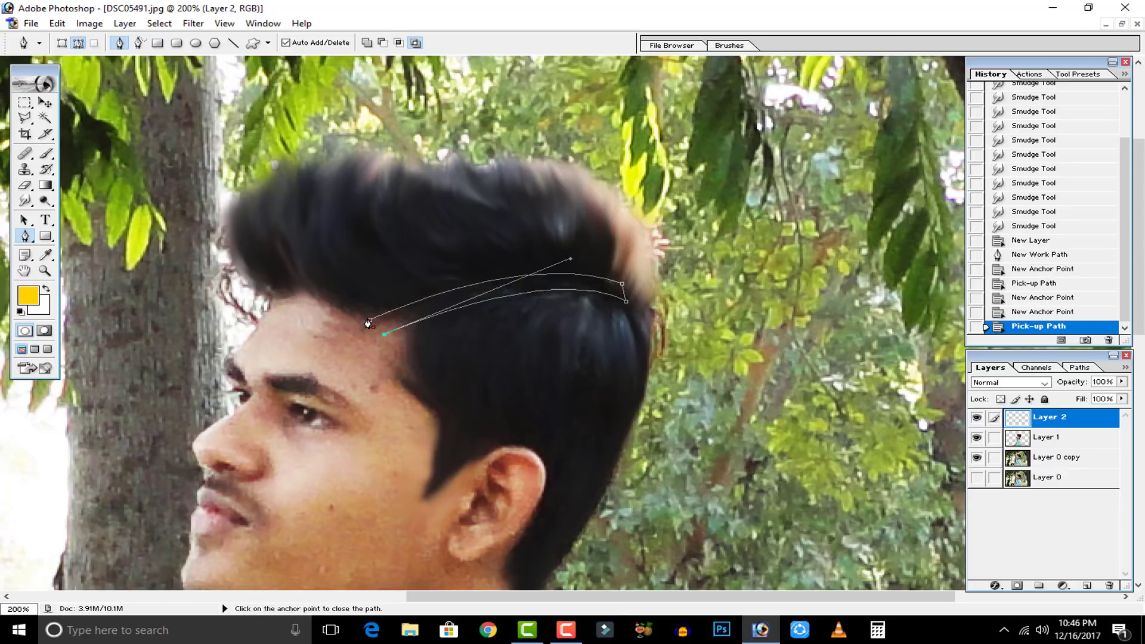
pyautogui.click(370, 320)
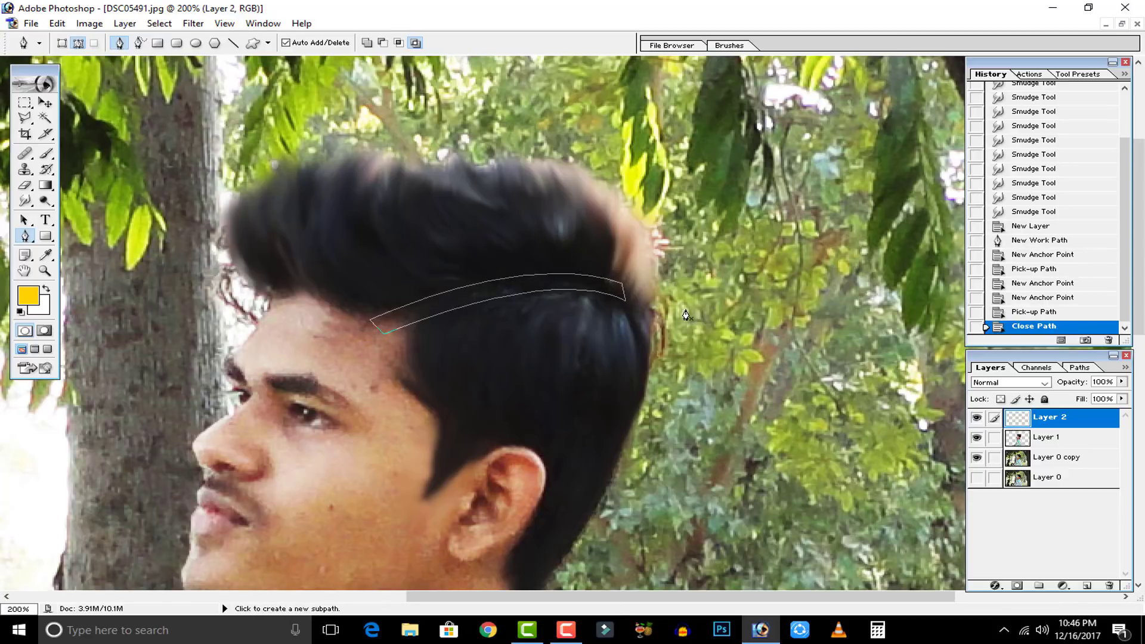
# Step: Convert the path into a new anti-aliased selection with a feather radius of 0 pixels
pyautogui.rightClick(547, 271)
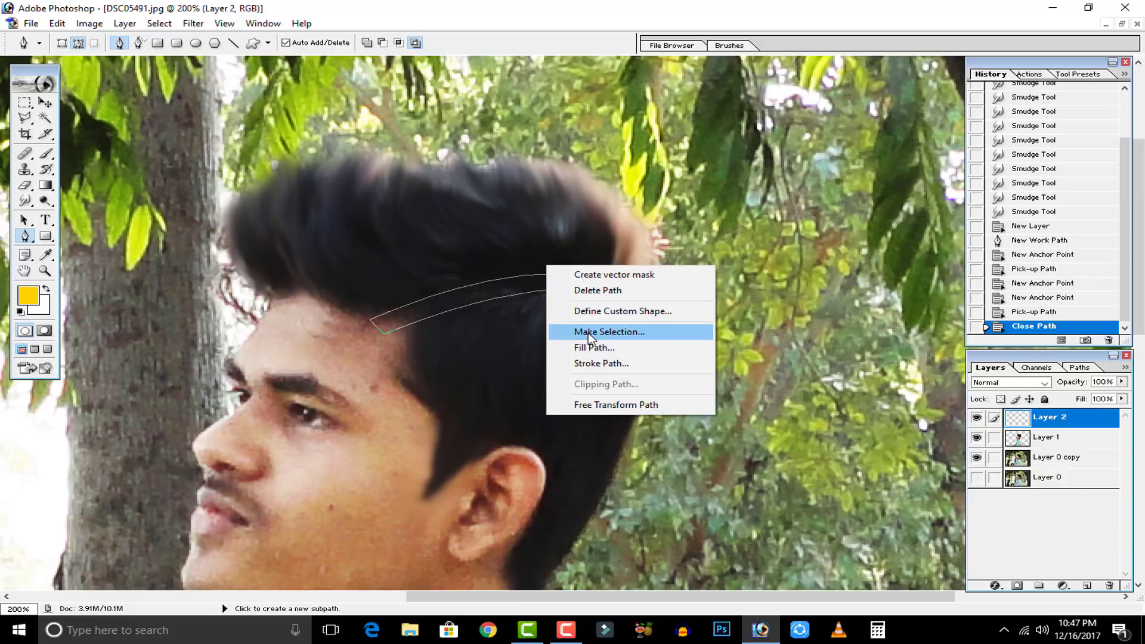
pyautogui.click(615, 334)
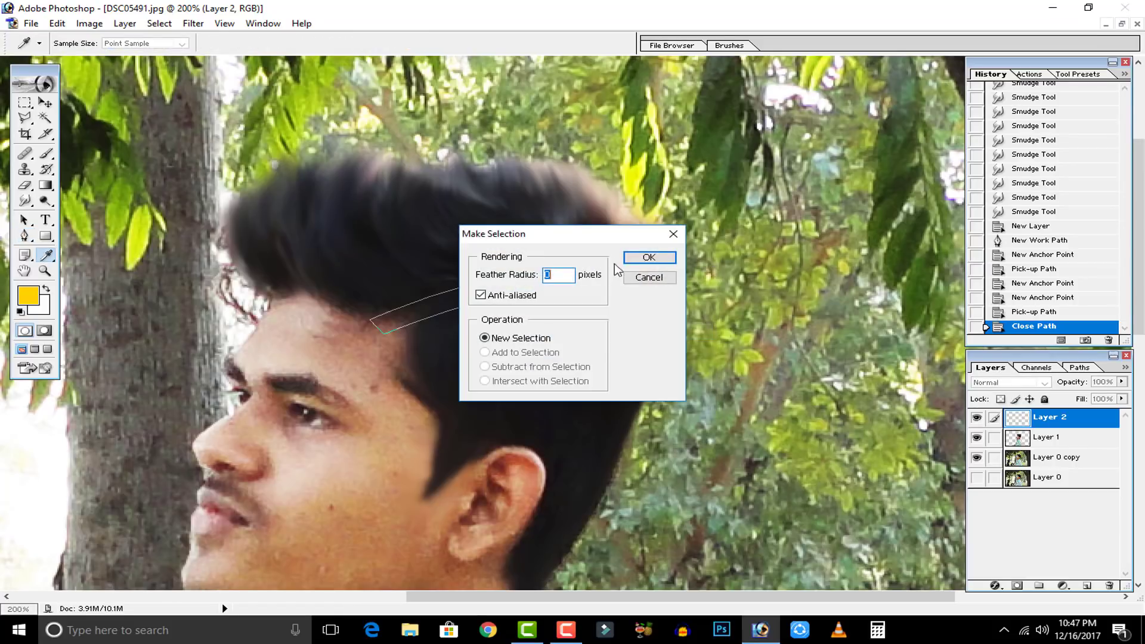
pyautogui.click(653, 256)
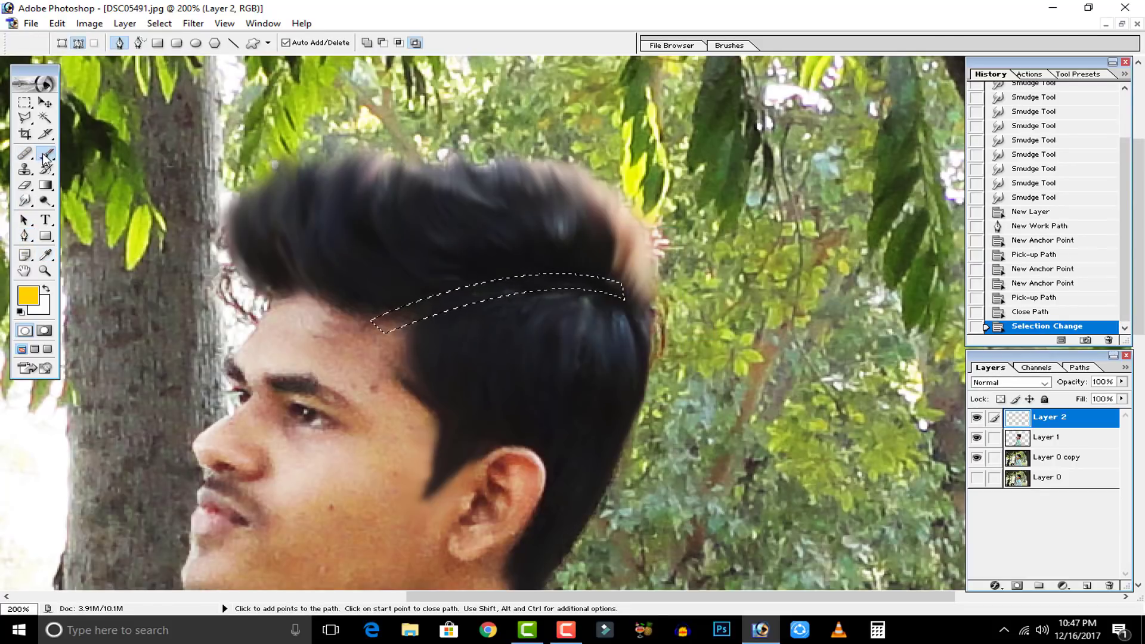
pyautogui.click(44, 254)
pyautogui.click(28, 296)
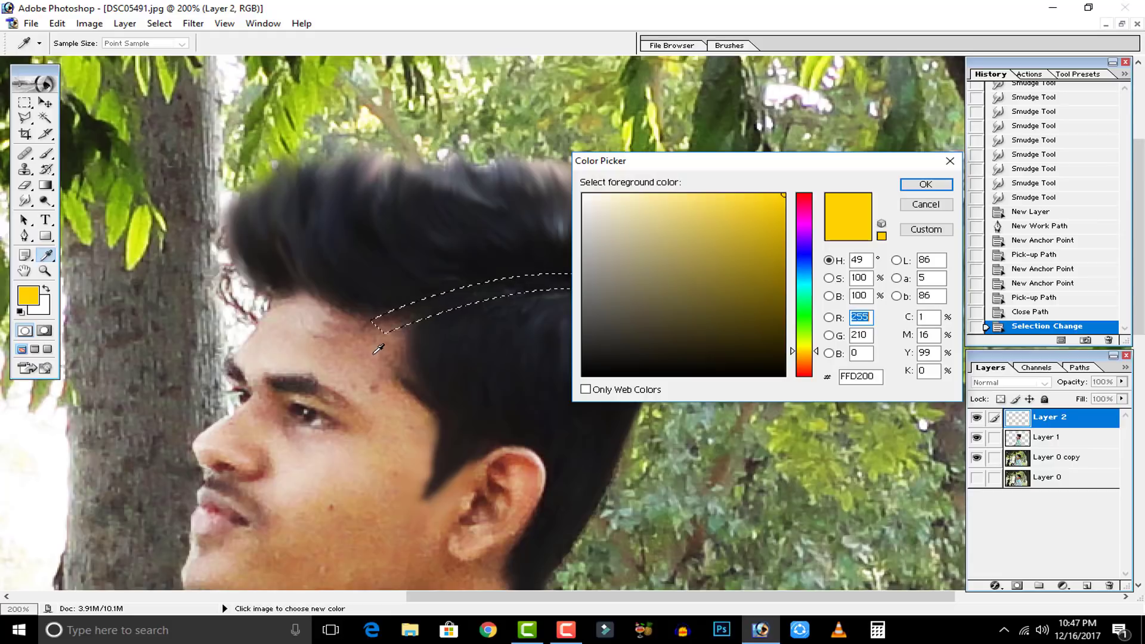
pyautogui.click(926, 205)
pyautogui.press('b')
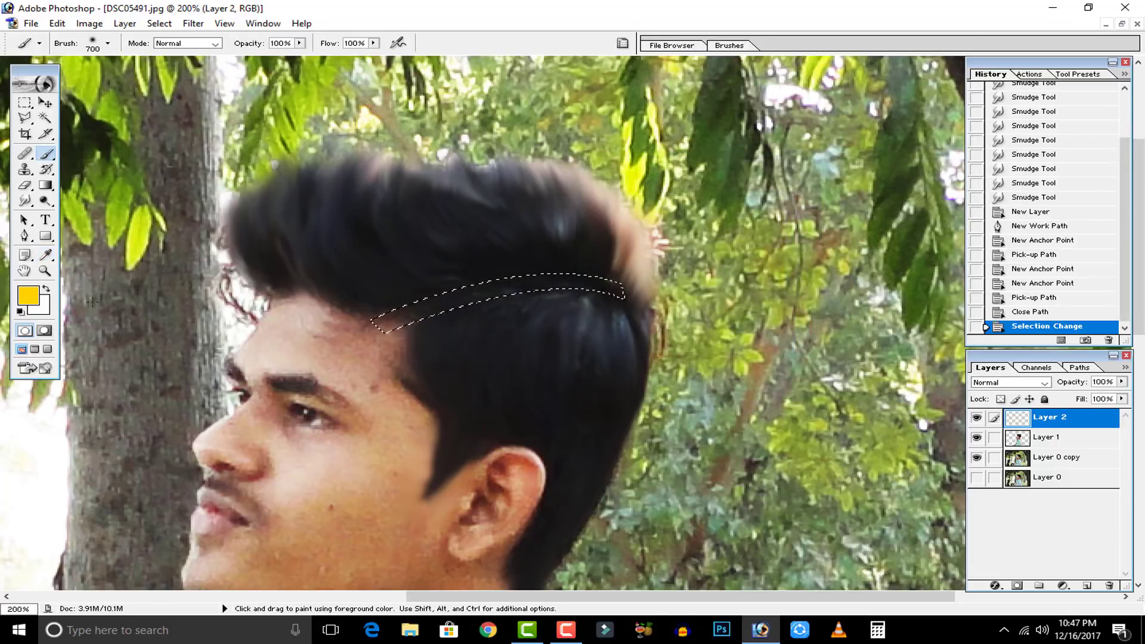
# Step: Set the foreground colour to a light skin tone, D5B089, sampled from the man's cheek
pyautogui.click(46, 288)
pyautogui.click(28, 295)
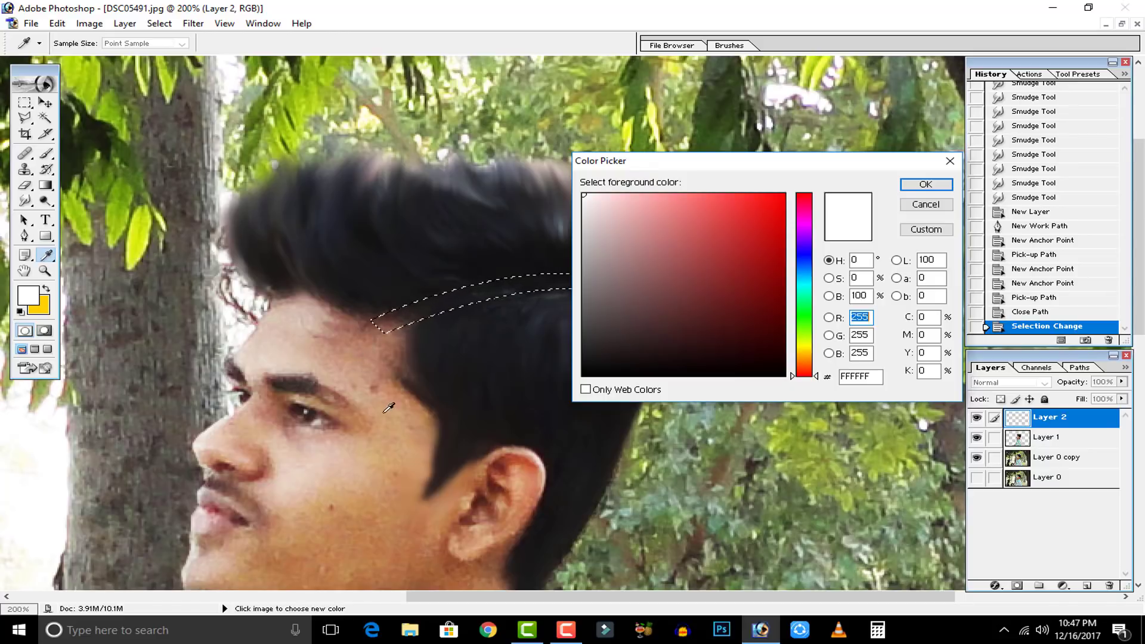
pyautogui.click(408, 411)
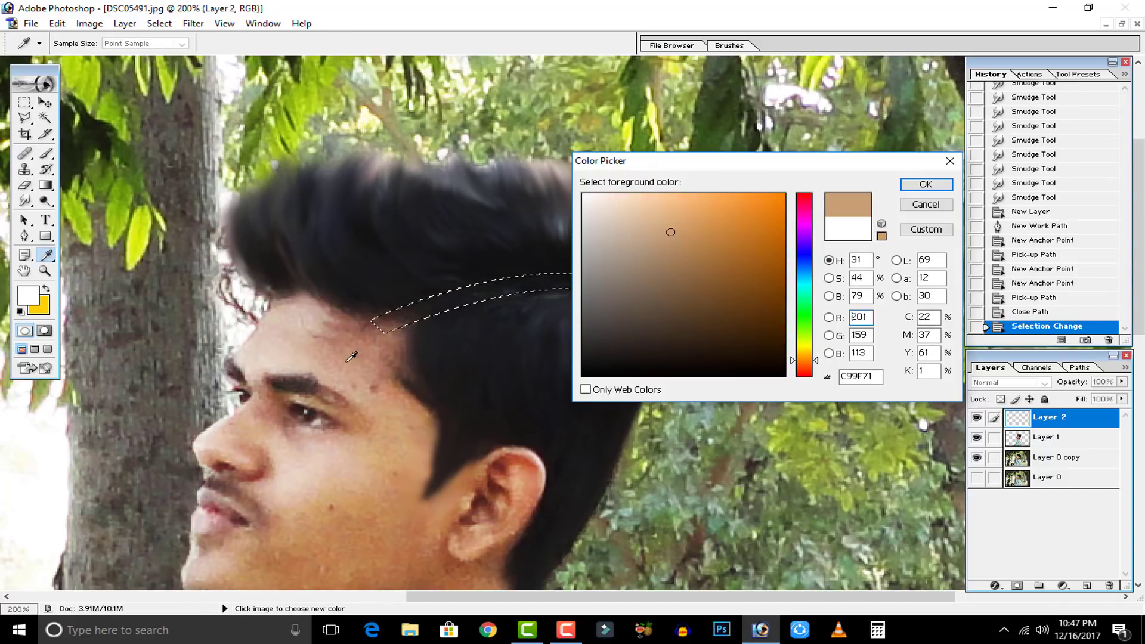
pyautogui.moveTo(351, 356); pyautogui.dragTo(290, 319)
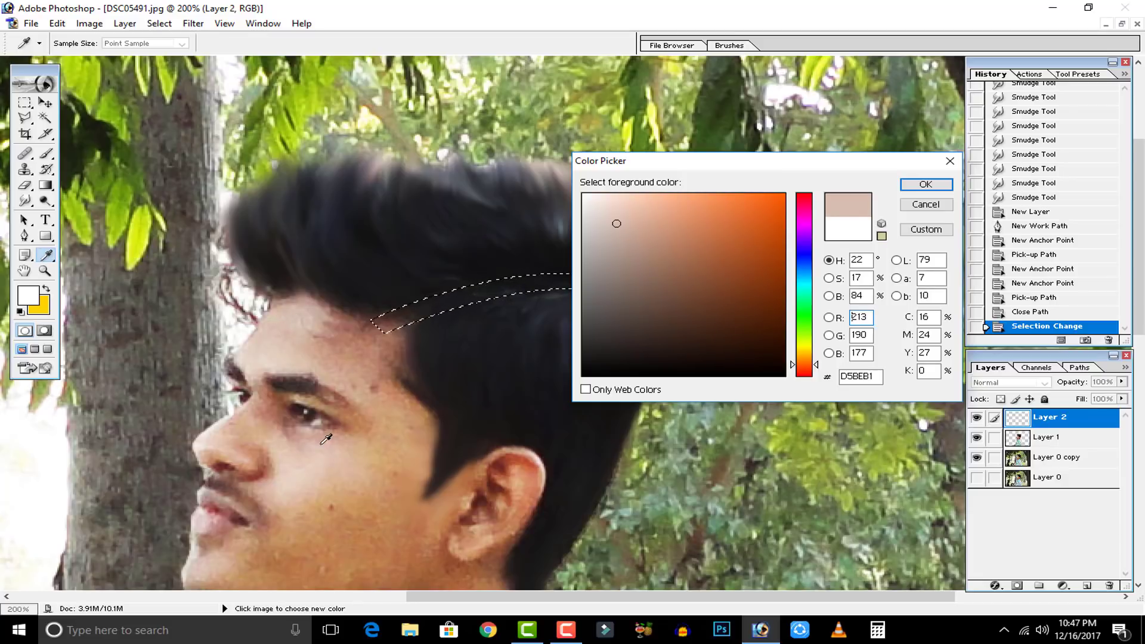
pyautogui.moveTo(325, 440); pyautogui.dragTo(367, 444)
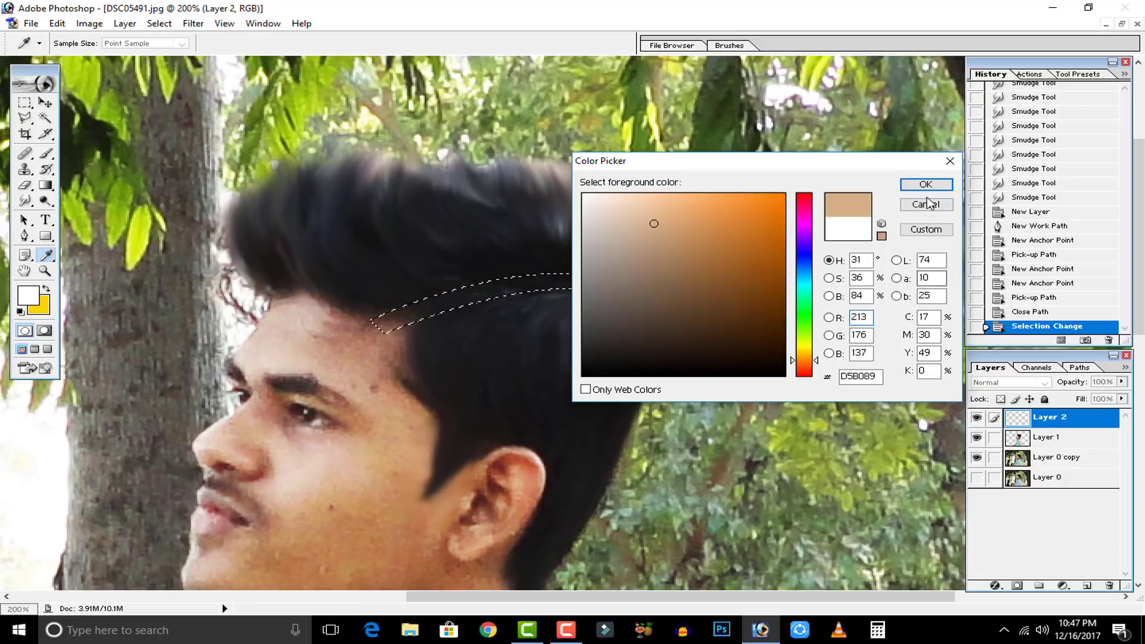
pyautogui.press('Return')
# Step: Paint the parting selection on Layer 2 solid skin tone with the soft Brush at 700 px and 80 px, and deselect
pyautogui.press('b')
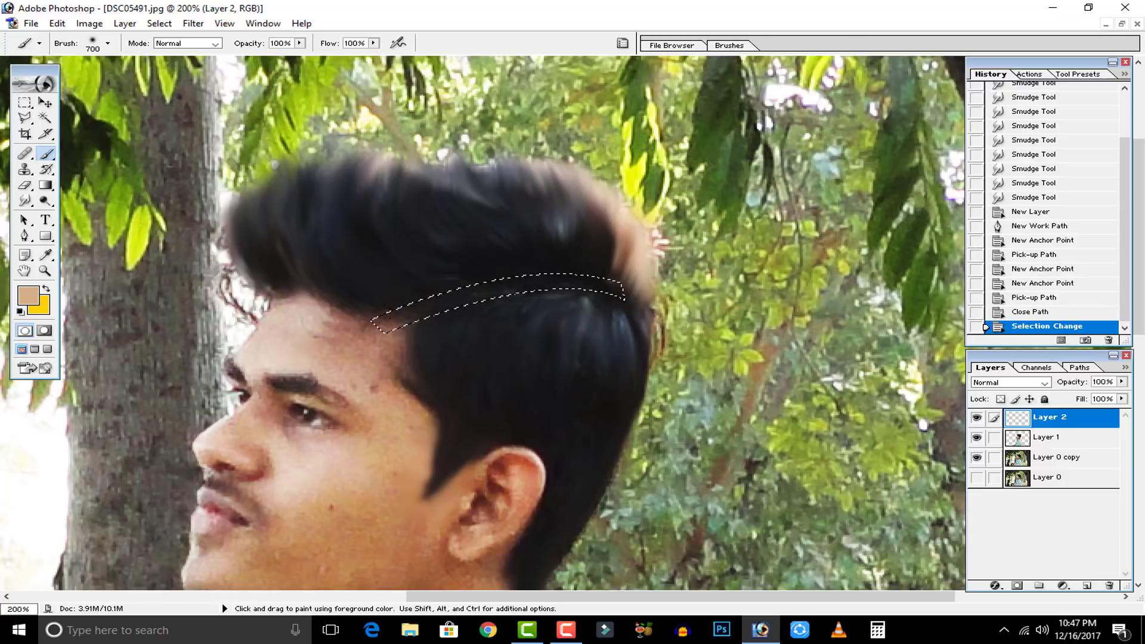
pyautogui.click(378, 323)
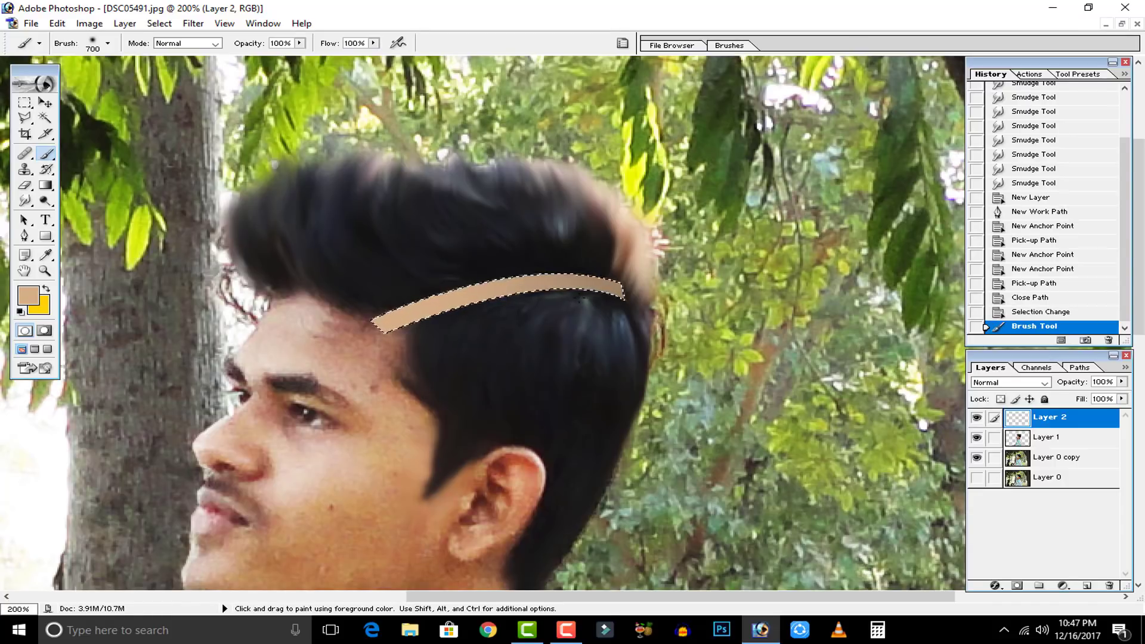
pyautogui.press('[')
pyautogui.press('[')
pyautogui.press('[')
pyautogui.press('[')
pyautogui.press('[')
pyautogui.press('[')
pyautogui.press('[')
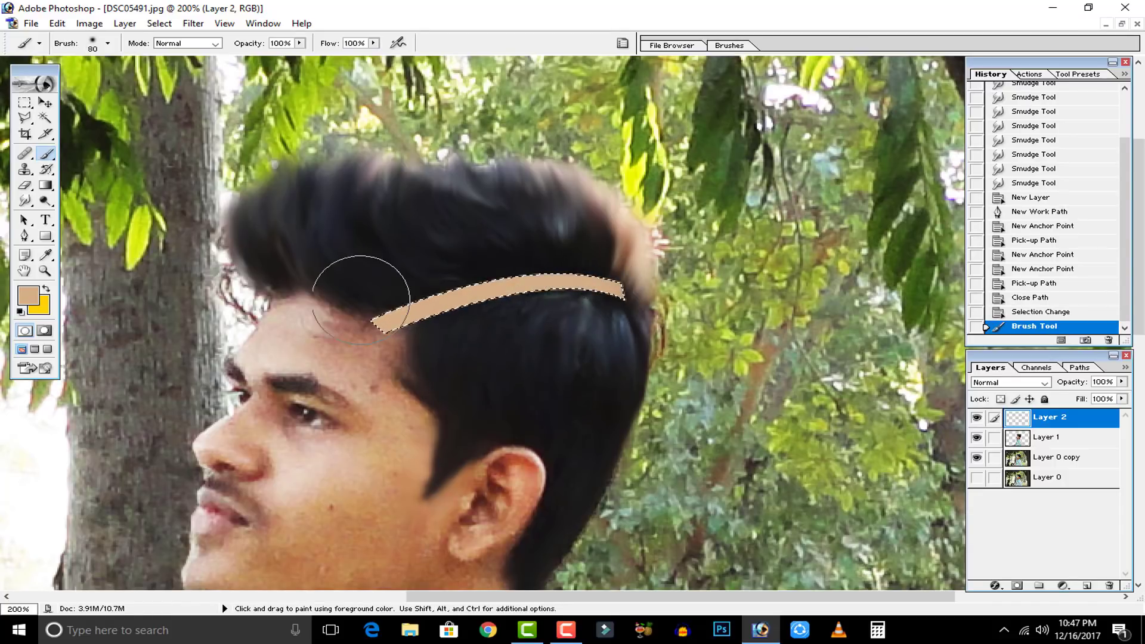
pyautogui.click(418, 301)
pyautogui.hotkey('ctrl', 'd')
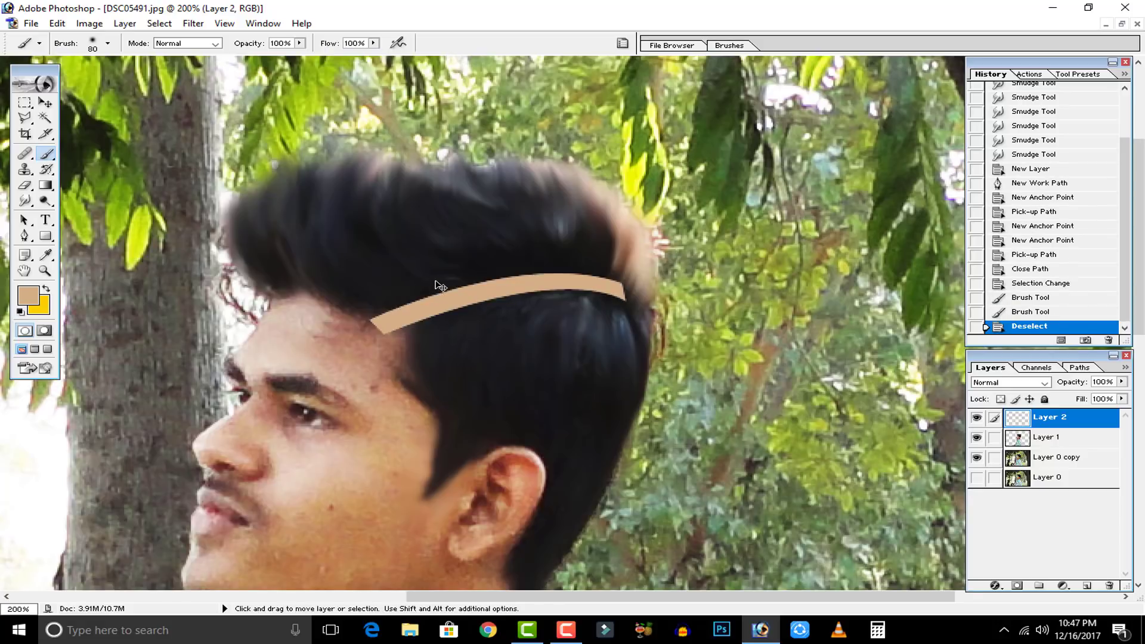
# Step: Soften the skin-toned band on Layer 2 with a Gaussian Blur of 3.3 pixels radius
pyautogui.hotkey('ctrl', '0')
pyautogui.hotkey('ctrl', '+')
pyautogui.hotkey('ctrl', '+')
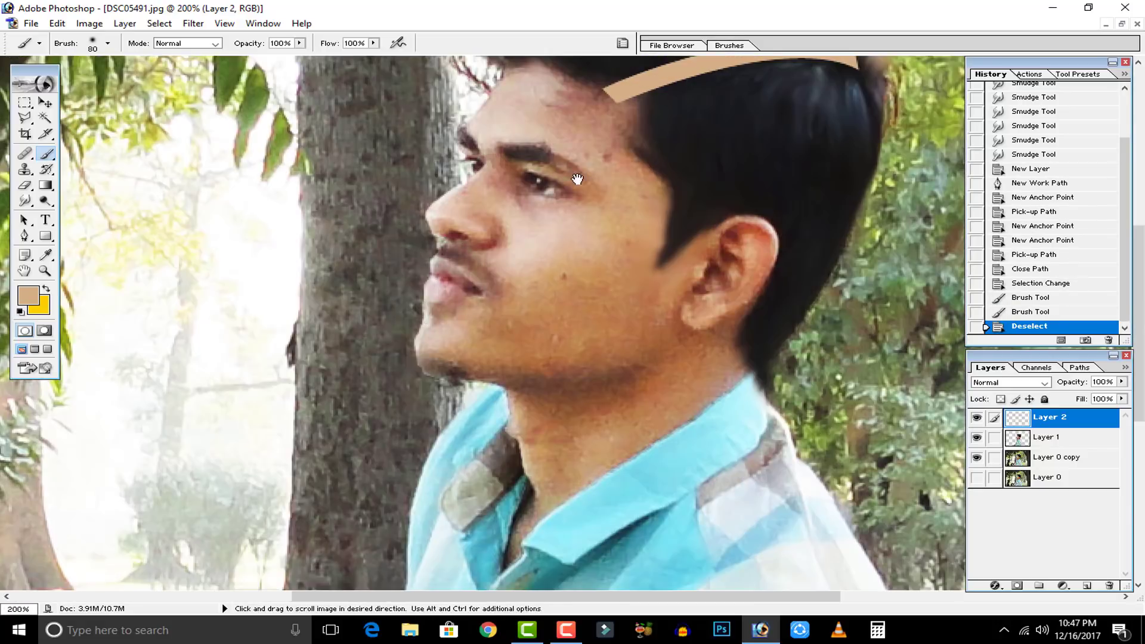
pyautogui.moveTo(605, 197)
pyautogui.mouseDown()
pyautogui.moveTo(426, 322)
pyautogui.moveTo(411, 418)
pyautogui.mouseUp()
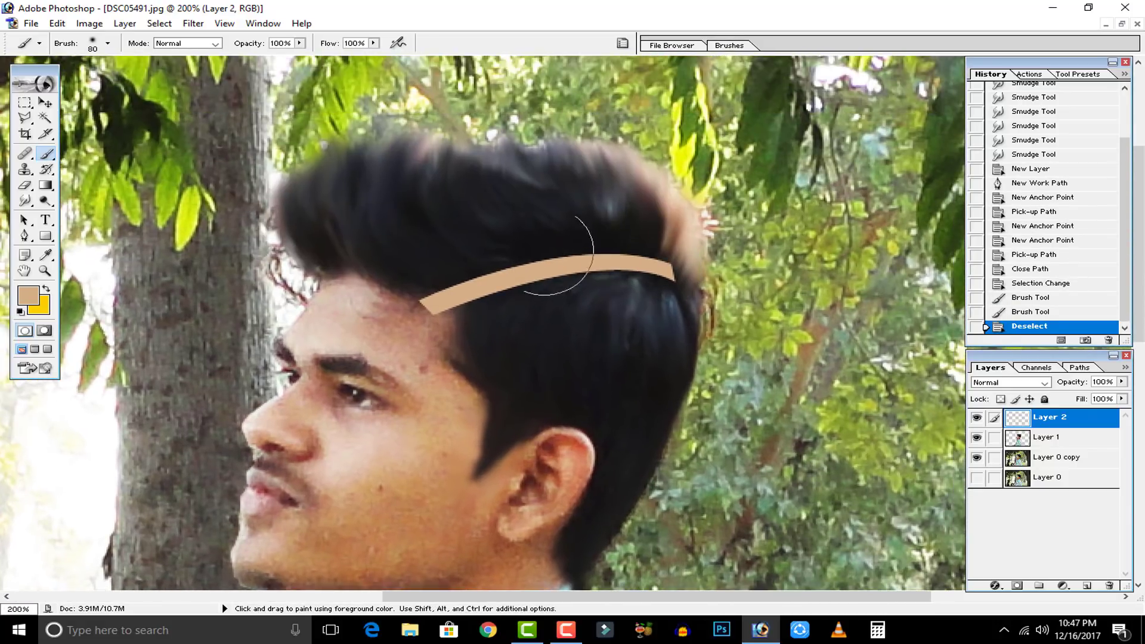
pyautogui.click(45, 103)
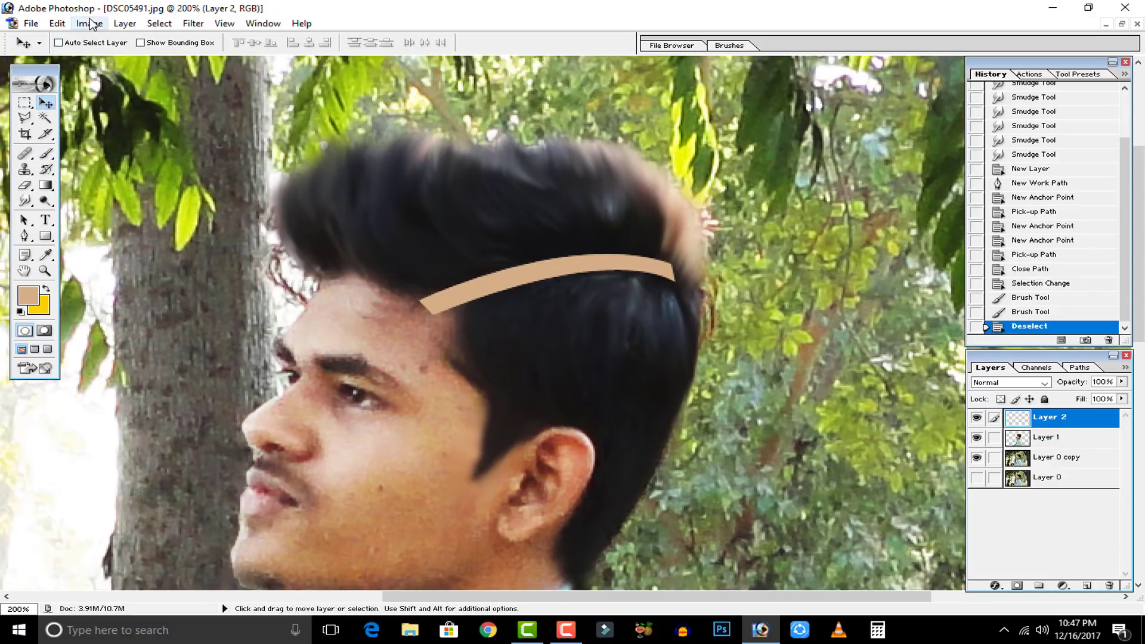
pyautogui.click(193, 24)
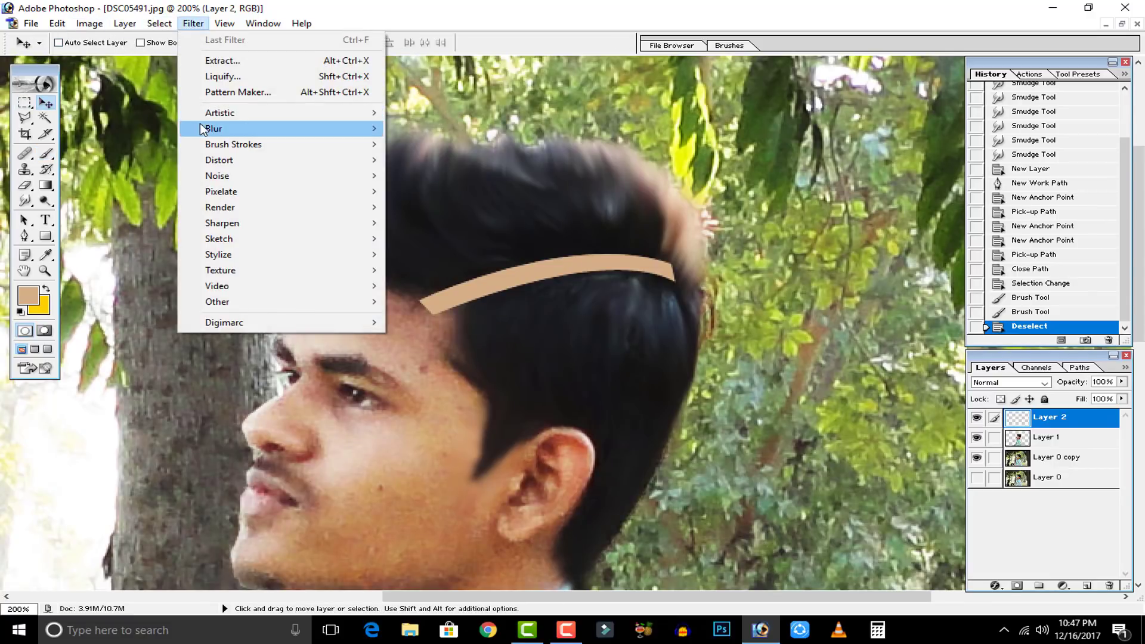
pyautogui.moveTo(352, 129)
pyautogui.click(439, 160)
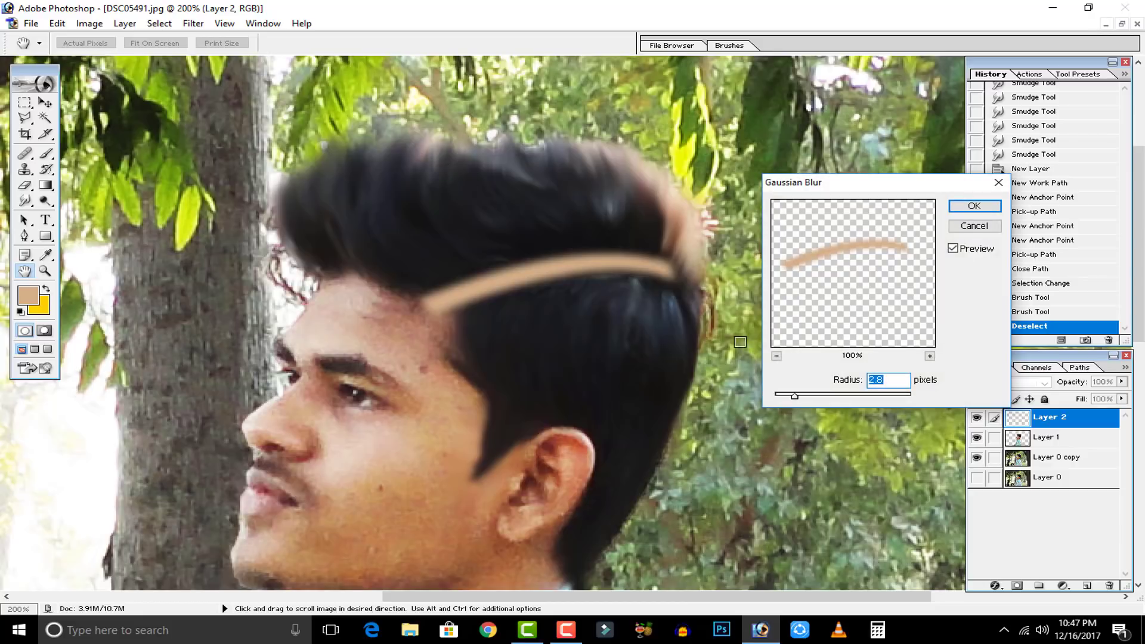
pyautogui.moveTo(815, 396); pyautogui.dragTo(798, 393)
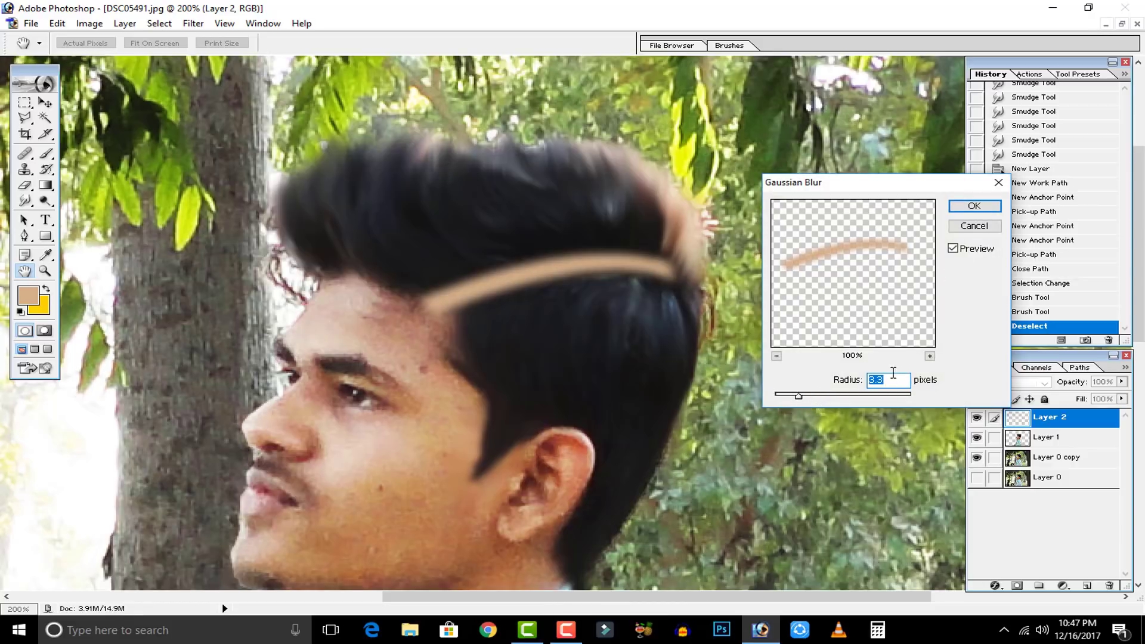
pyautogui.click(967, 209)
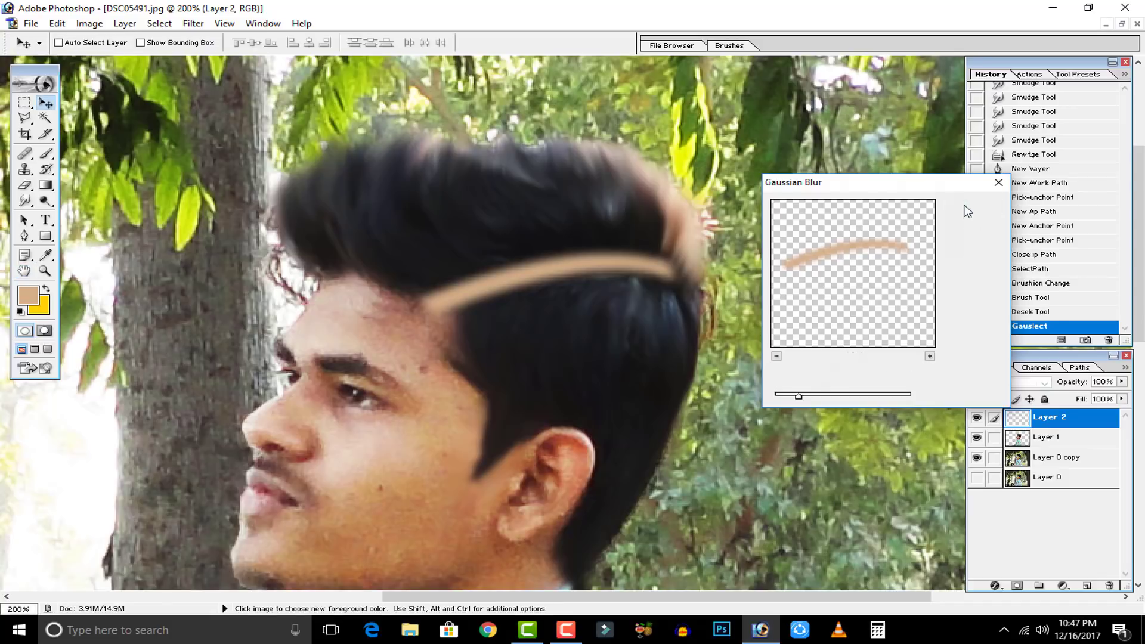
# Step: Lower the opacity of Layer 2 to 58%
pyautogui.click(1123, 382)
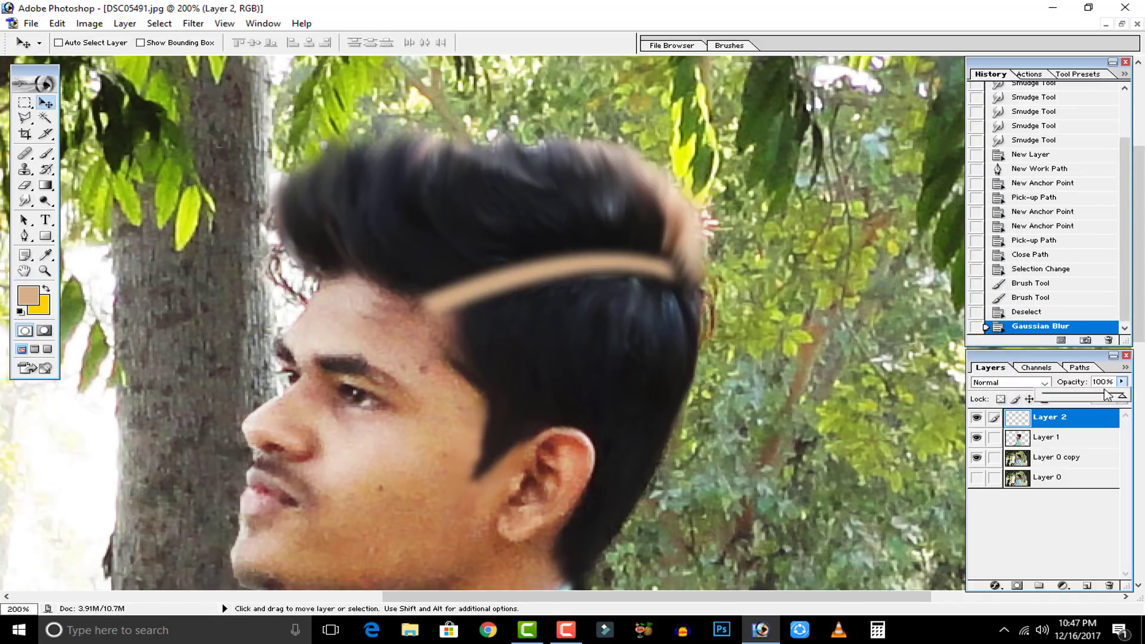
pyautogui.moveTo(1123, 397); pyautogui.dragTo(1090, 395)
pyautogui.click(1065, 550)
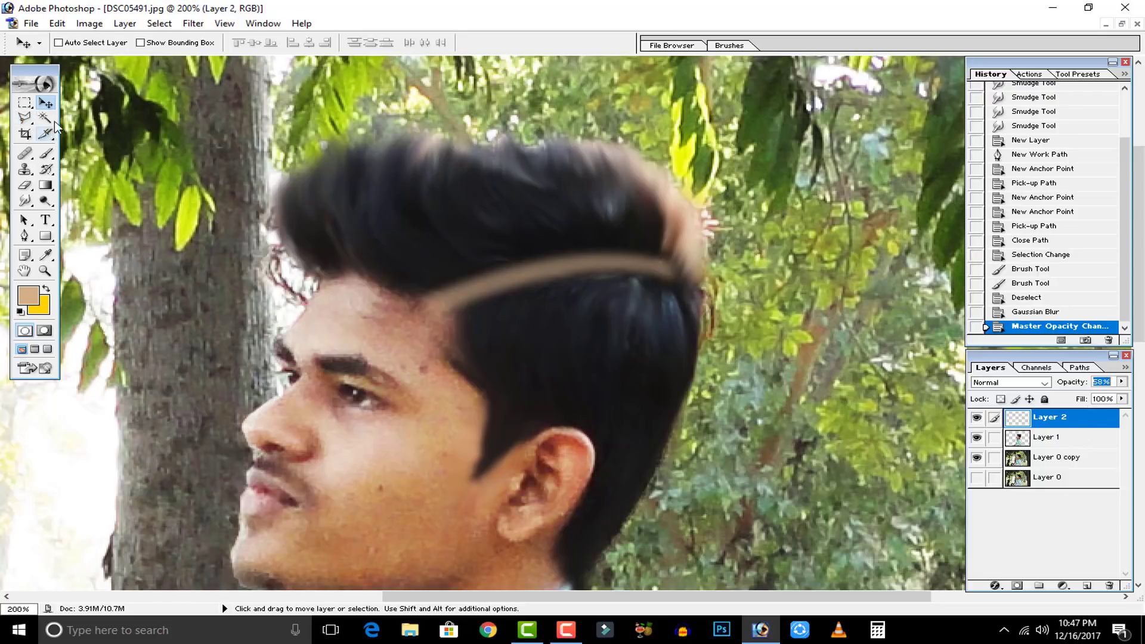
# Step: Free-transform the band on Layer 2, distorting its corners and skewing its lower edge so it slants along the hair parting
pyautogui.click(58, 24)
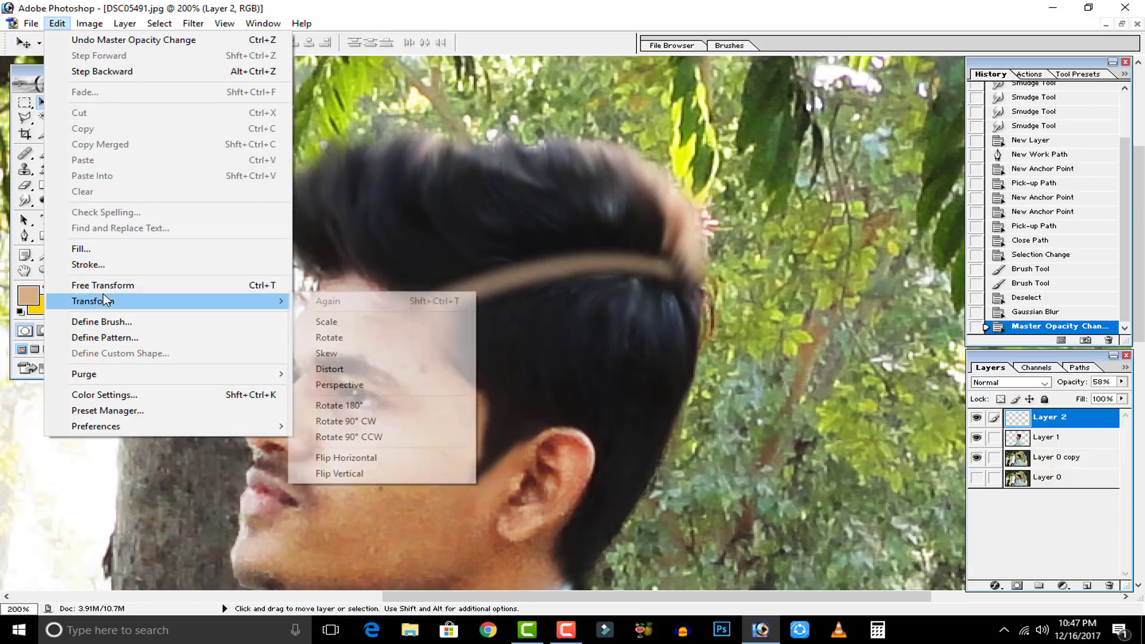
pyautogui.click(104, 286)
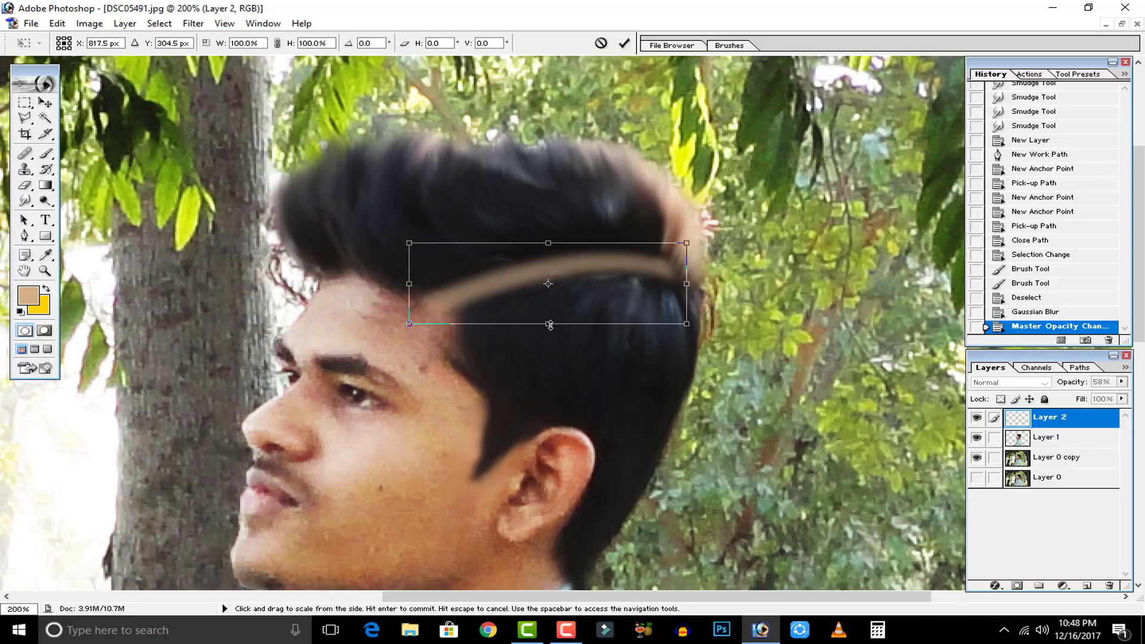
pyautogui.moveTo(549, 323); pyautogui.dragTo(549, 318)
pyautogui.hotkey('ctrl', 'z')
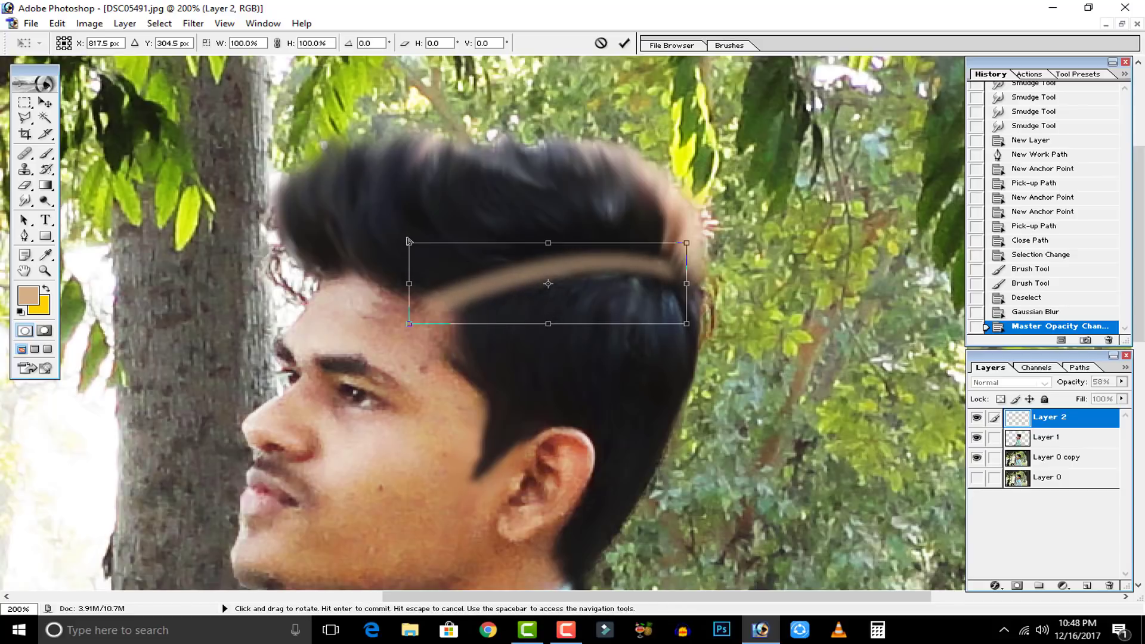
pyautogui.keyDown('ctrl'); pyautogui.moveTo(412, 246); pyautogui.dragTo(466, 259); pyautogui.keyUp('ctrl')
pyautogui.moveTo(687, 244); pyautogui.dragTo(682, 254)
pyautogui.keyDown('ctrl'); pyautogui.moveTo(688, 325); pyautogui.dragTo(667, 299); pyautogui.keyUp('ctrl')
pyautogui.moveTo(409, 324)
pyautogui.keyDown('ctrl'); pyautogui.mouseDown()
pyautogui.moveTo(376, 328)
pyautogui.moveTo(405, 332)
pyautogui.mouseUp(); pyautogui.keyUp('ctrl')
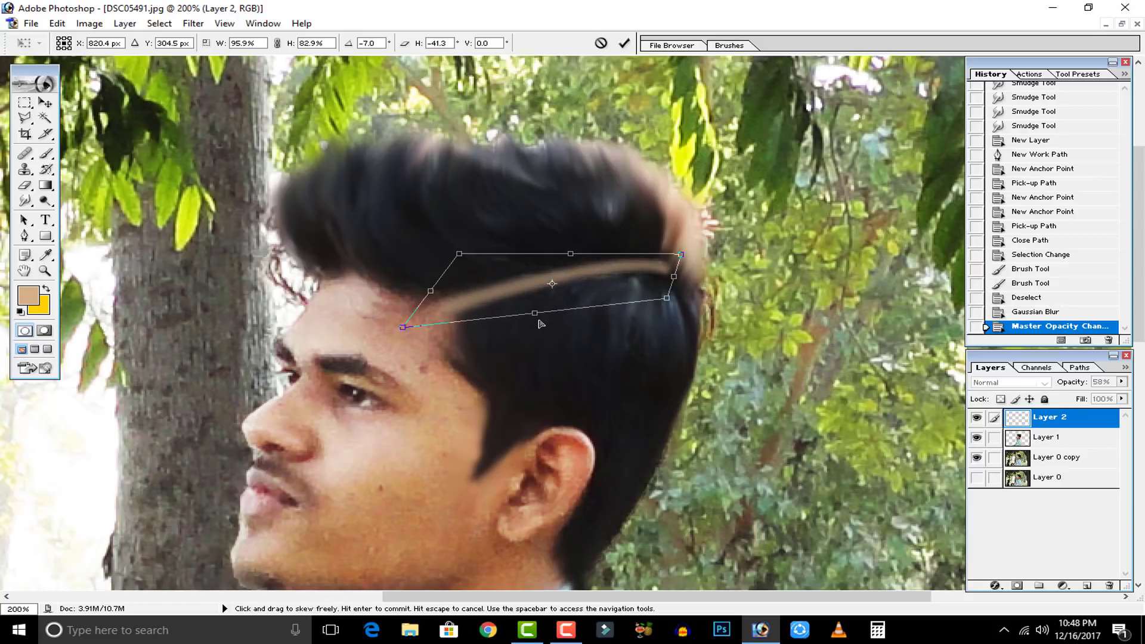
pyautogui.moveTo(538, 317)
pyautogui.keyDown('ctrl'); pyautogui.mouseDown()
pyautogui.moveTo(532, 310)
pyautogui.moveTo(549, 302)
pyautogui.mouseUp(); pyautogui.keyUp('ctrl')
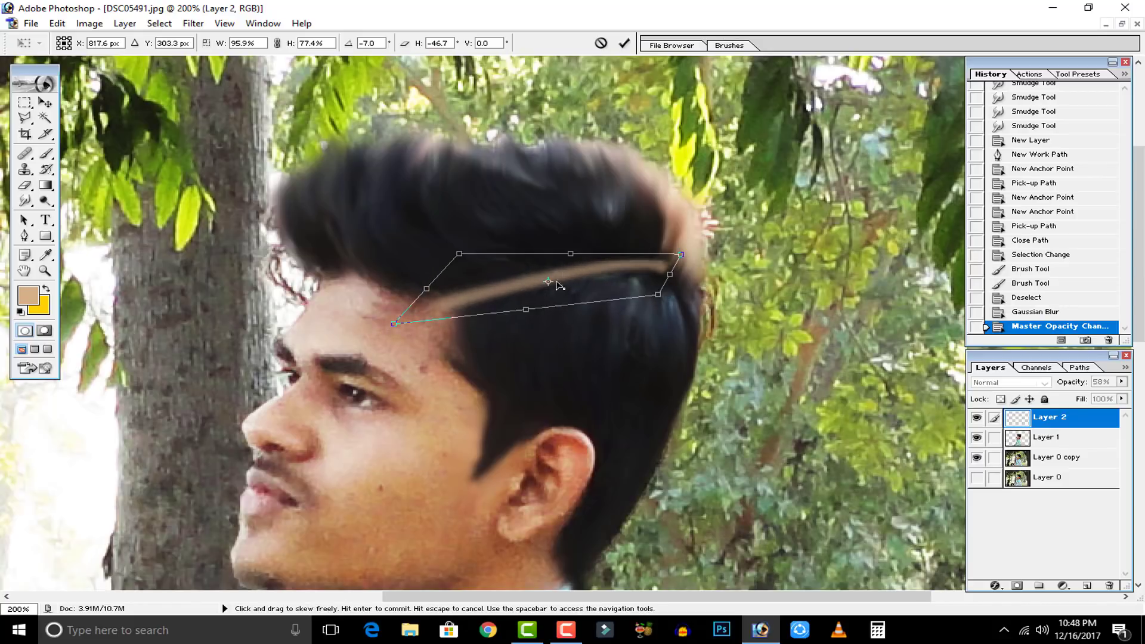
# Step: Squeeze the band to about 47% height, adjust its end corners to form a thin parting line, and commit the transform
pyautogui.moveTo(570, 255); pyautogui.dragTo(565, 266)
pyautogui.moveTo(673, 265); pyautogui.dragTo(657, 266)
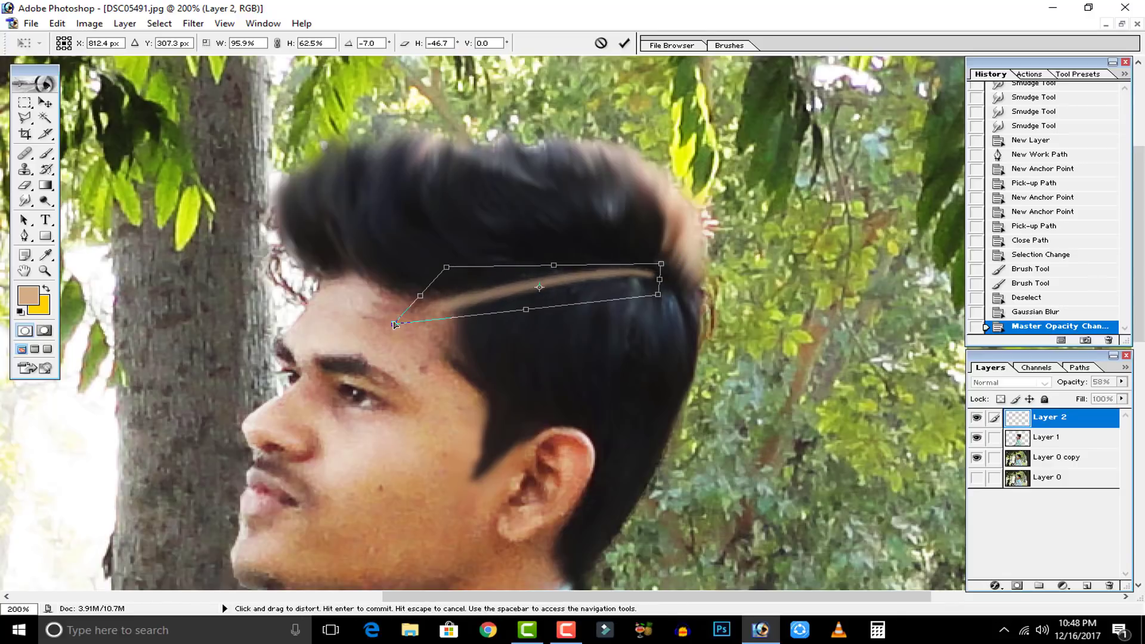
pyautogui.moveTo(394, 324); pyautogui.dragTo(388, 325)
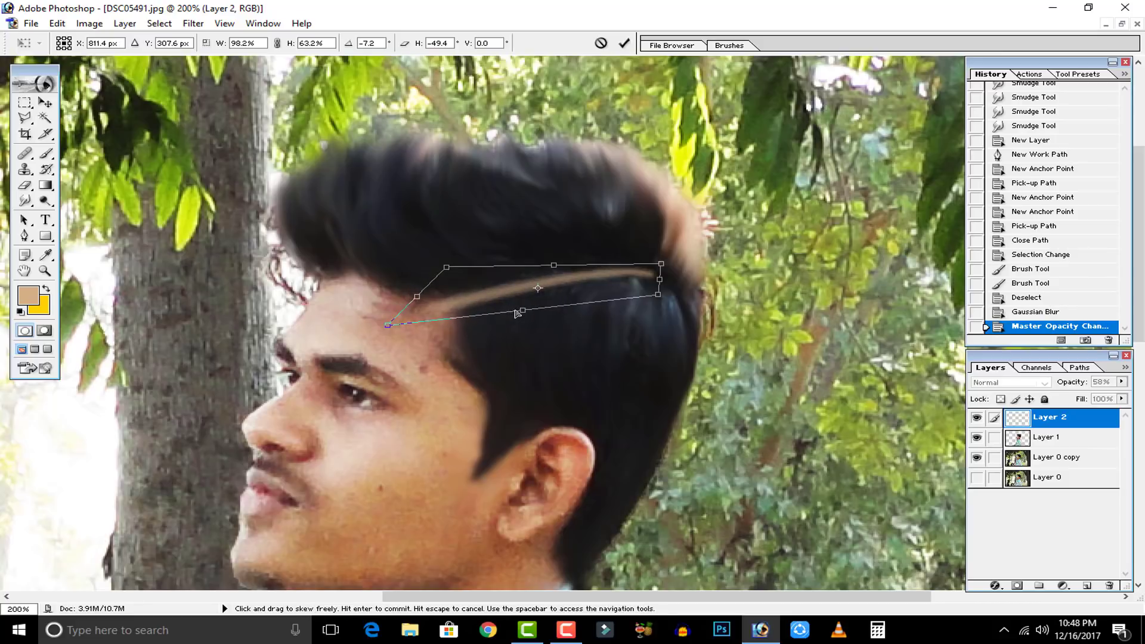
pyautogui.moveTo(519, 311); pyautogui.dragTo(505, 300)
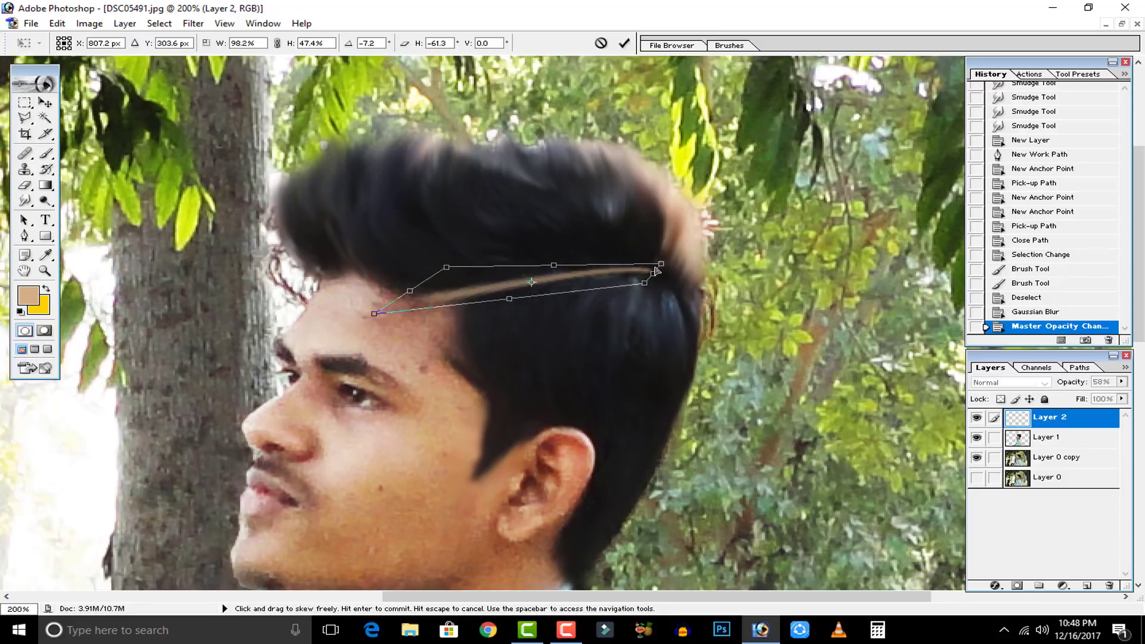
pyautogui.moveTo(656, 272); pyautogui.dragTo(665, 272)
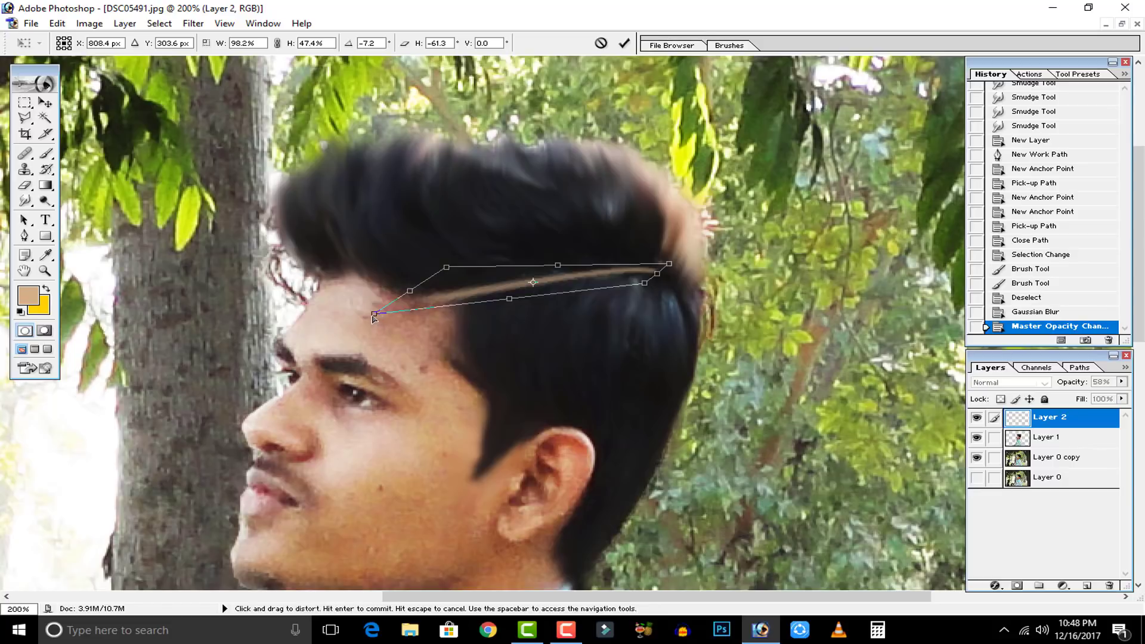
pyautogui.moveTo(374, 315); pyautogui.dragTo(371, 313)
pyautogui.click(623, 43)
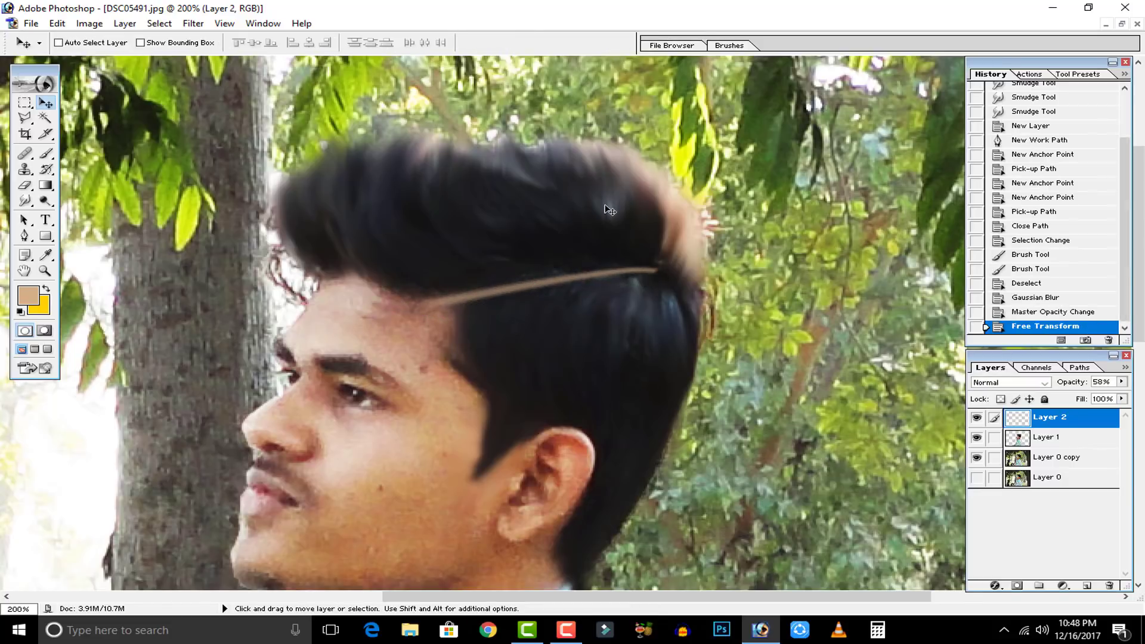
# Step: Erase the band's front end at the forehead hairline with a soft round brush of 21 to 30 px and check the whole photo at 66.7%
pyautogui.click(25, 185)
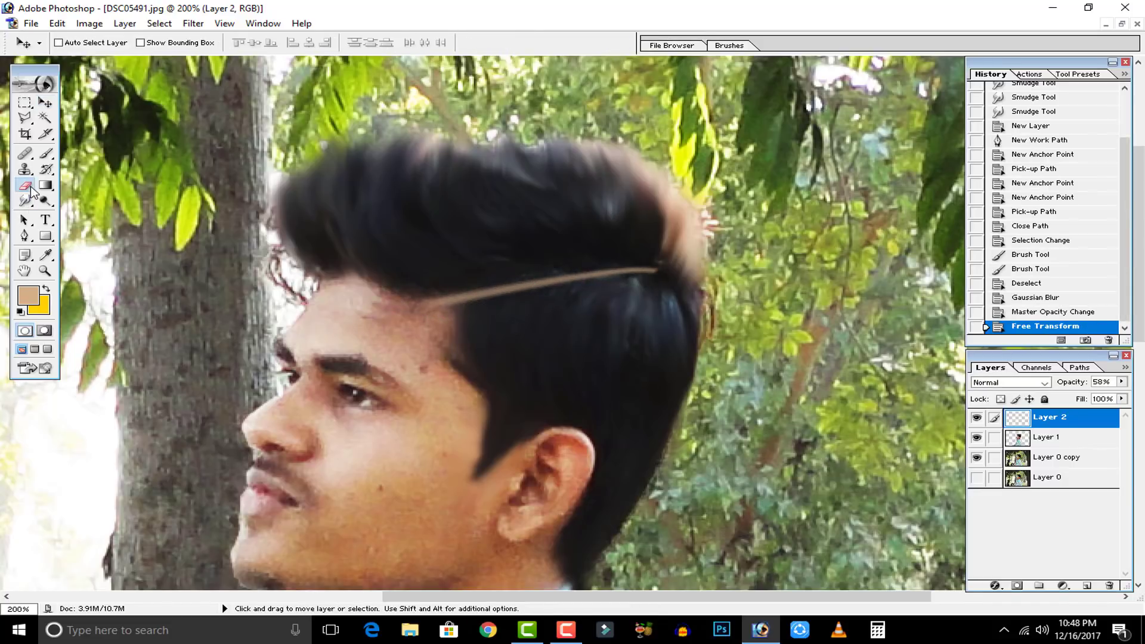
pyautogui.moveTo(439, 310); pyautogui.dragTo(442, 312)
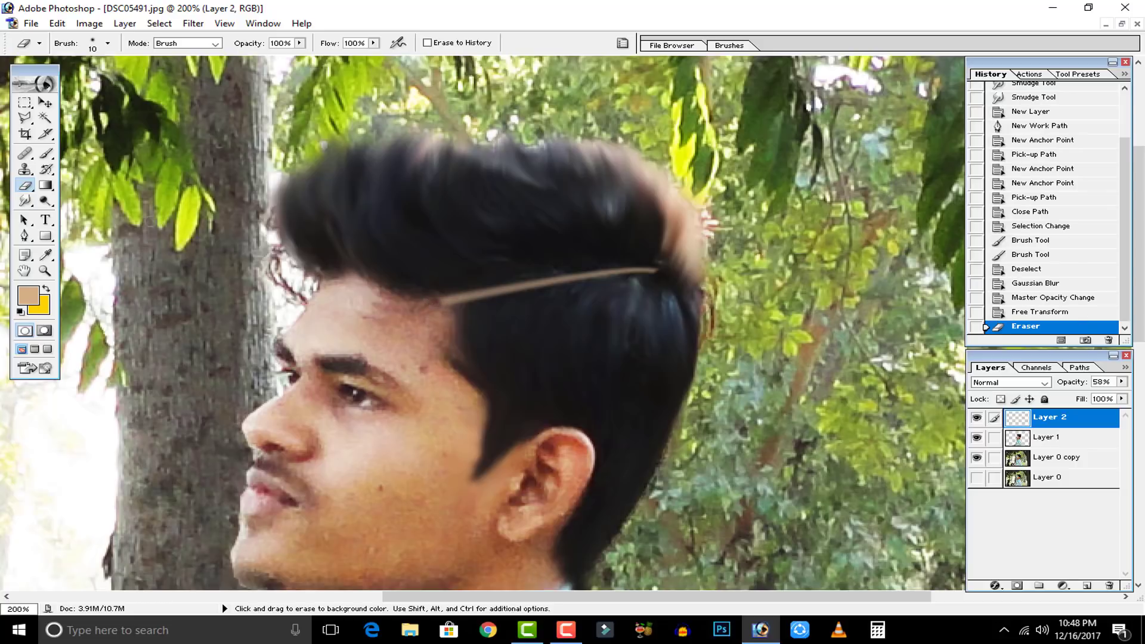
pyautogui.hotkey('ctrl', 'z')
pyautogui.click(108, 44)
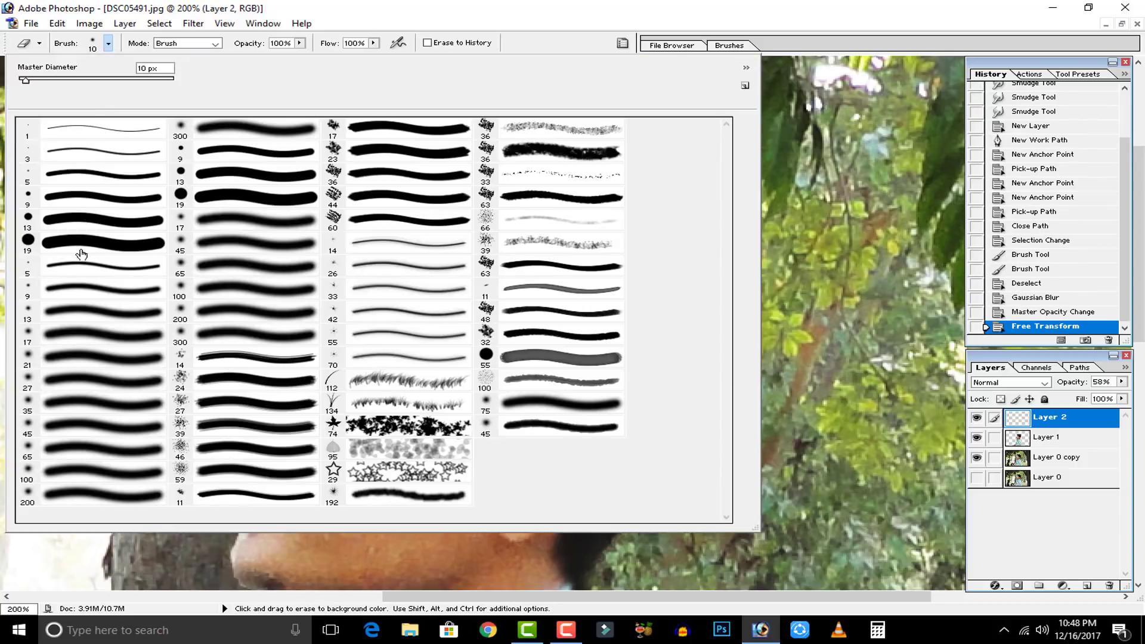
pyautogui.click(84, 358)
pyautogui.click(539, 405)
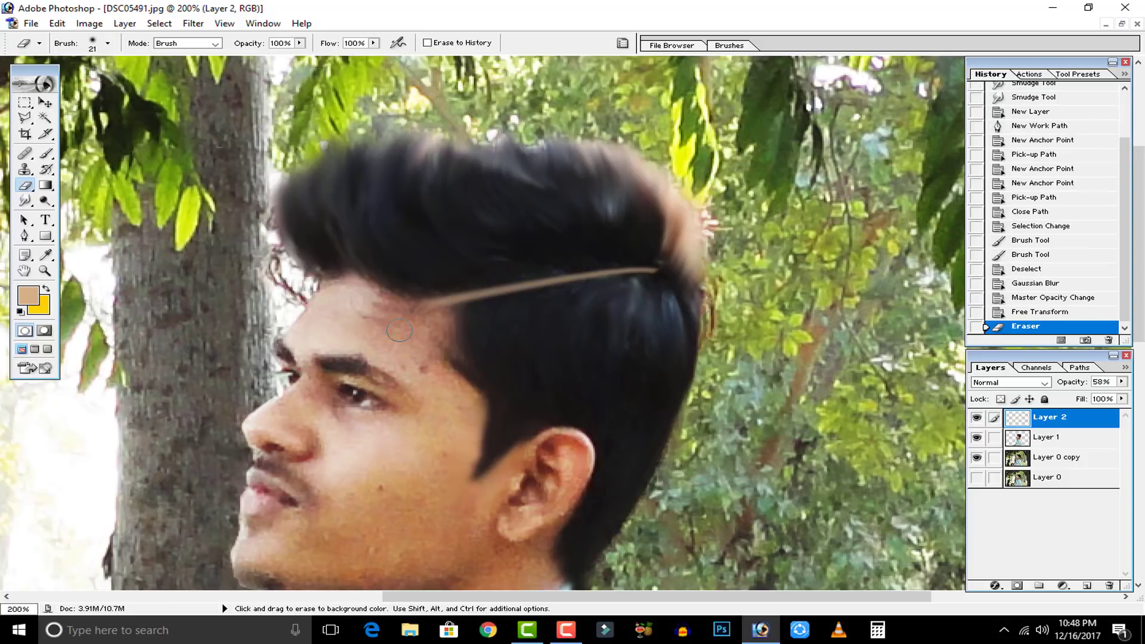
pyautogui.moveTo(416, 317)
pyautogui.mouseDown()
pyautogui.moveTo(430, 312)
pyautogui.moveTo(496, 352)
pyautogui.mouseUp()
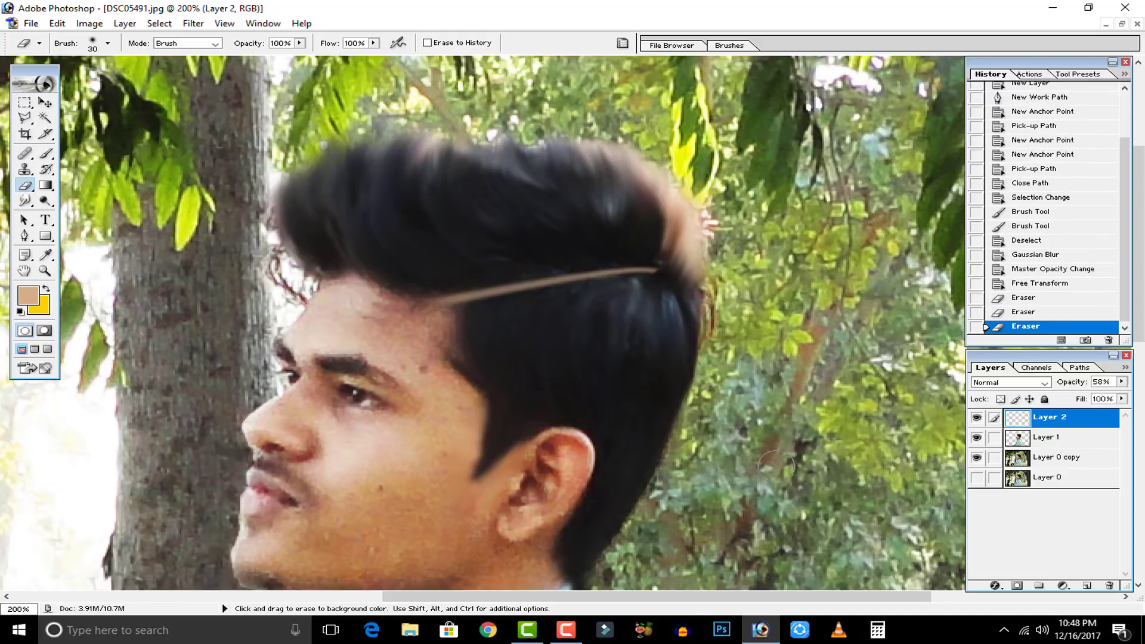
pyautogui.hotkey('ctrl', '-')
pyautogui.hotkey('ctrl', '-')
pyautogui.hotkey('ctrl', '+')
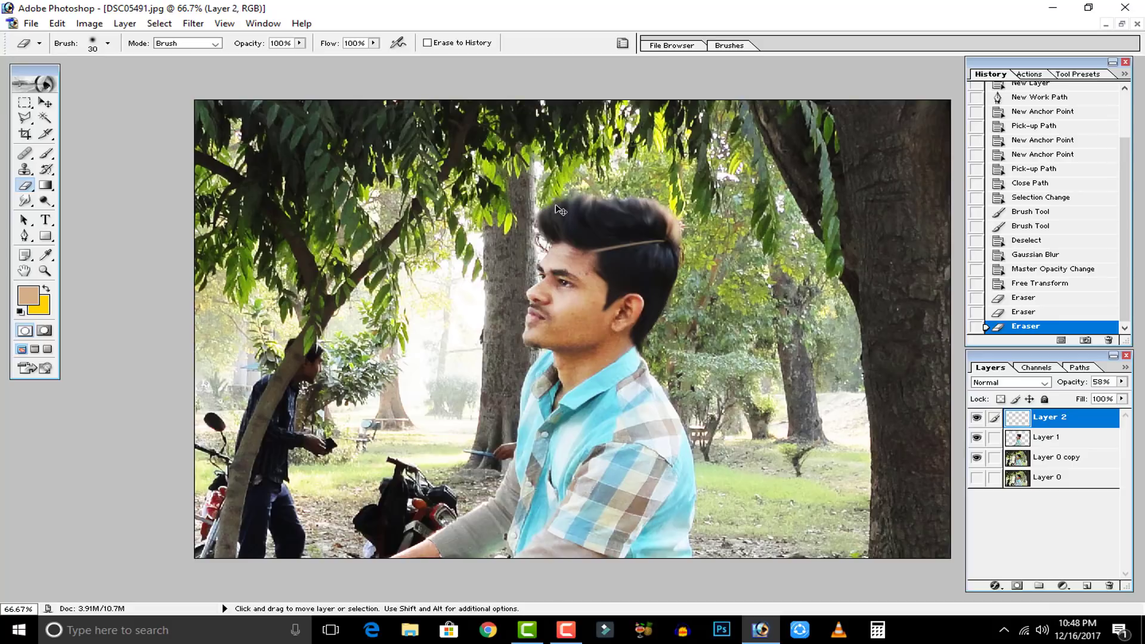
# Step: Lower the opacity of Layer 2 to 28% and compare the hair with Layer 2 and Layer 1 hidden and shown
pyautogui.moveTo(1122, 386); pyautogui.dragTo(1065, 399)
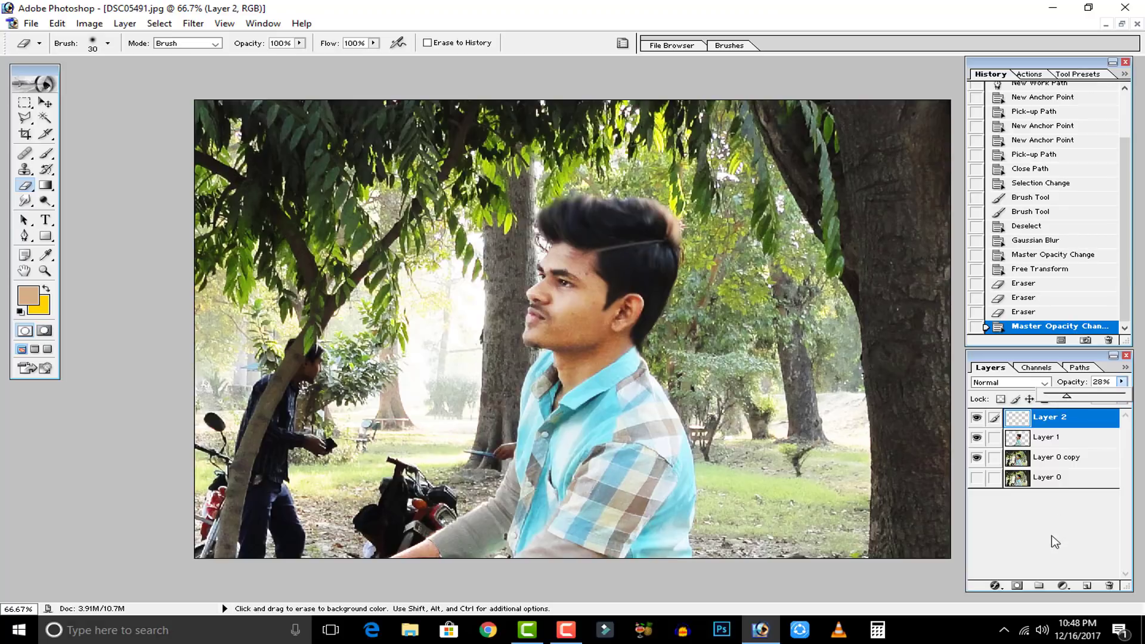
pyautogui.click(1044, 552)
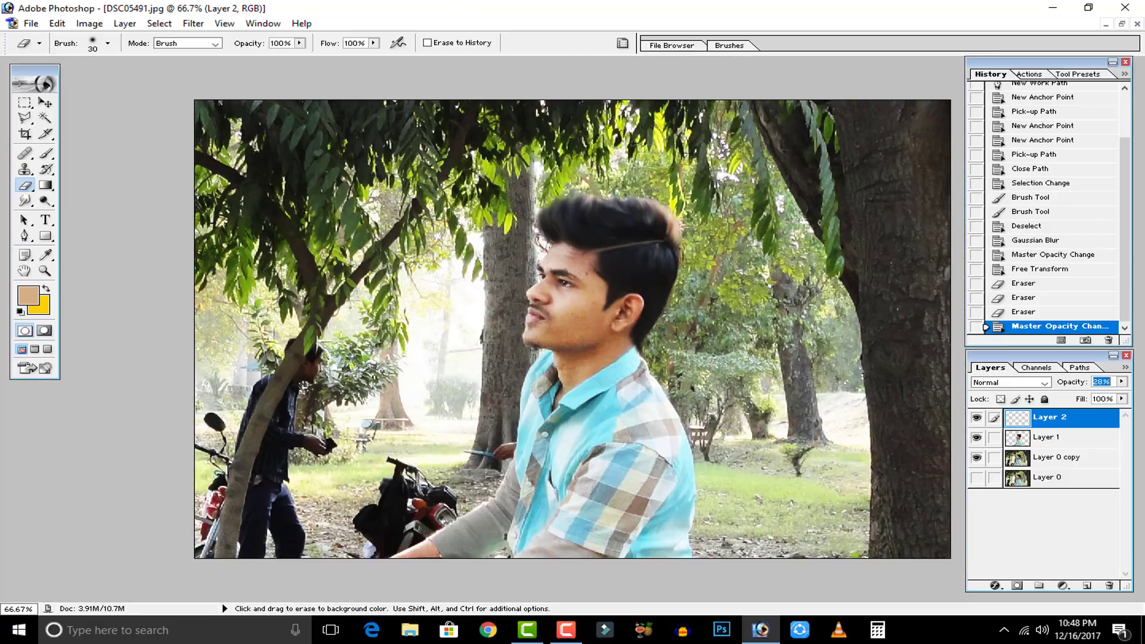
pyautogui.click(977, 417)
pyautogui.click(977, 437)
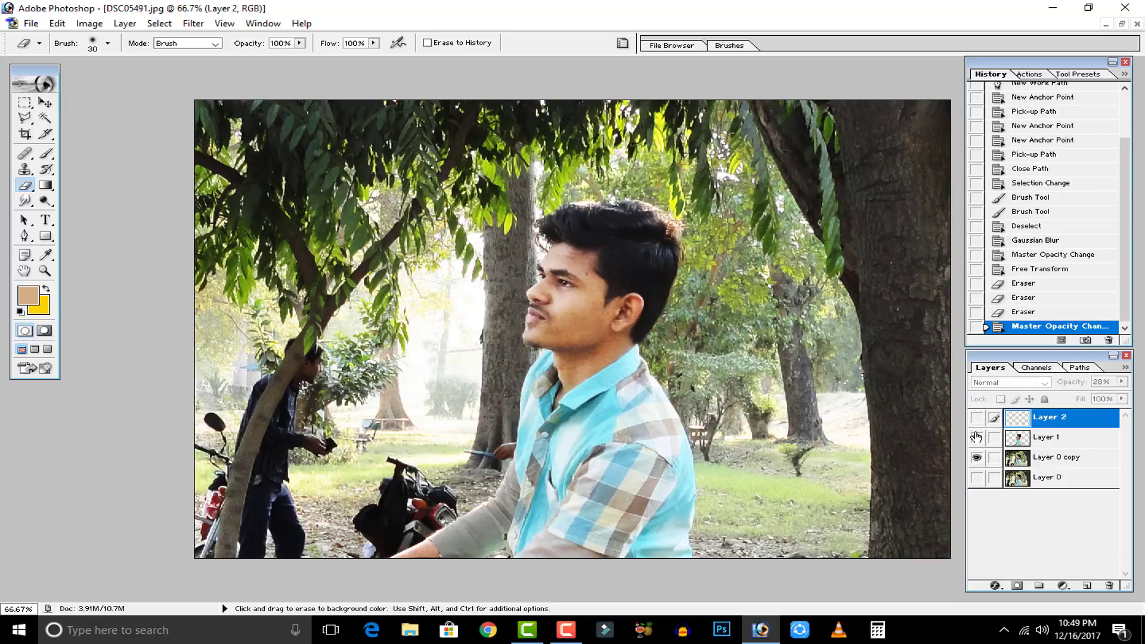
pyautogui.click(976, 437)
pyautogui.click(977, 417)
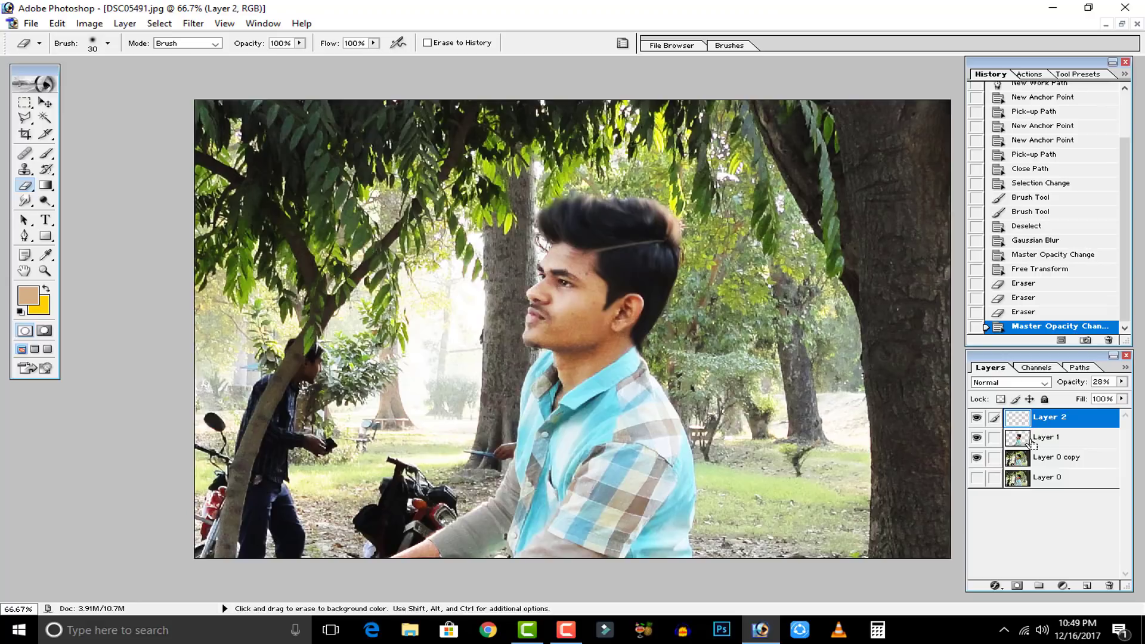
# Step: Merge Layer 2 down into Layer 1 and compare the photo with the merged layer hidden and shown
pyautogui.hotkey('ctrl', 'e')
pyautogui.click(977, 417)
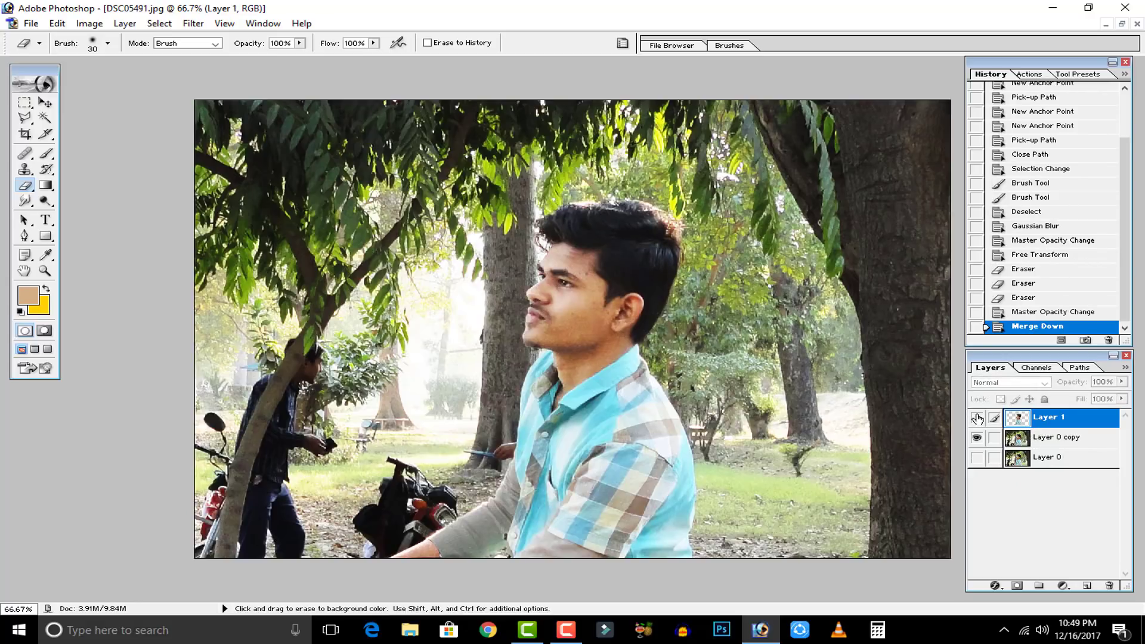
pyautogui.click(977, 417)
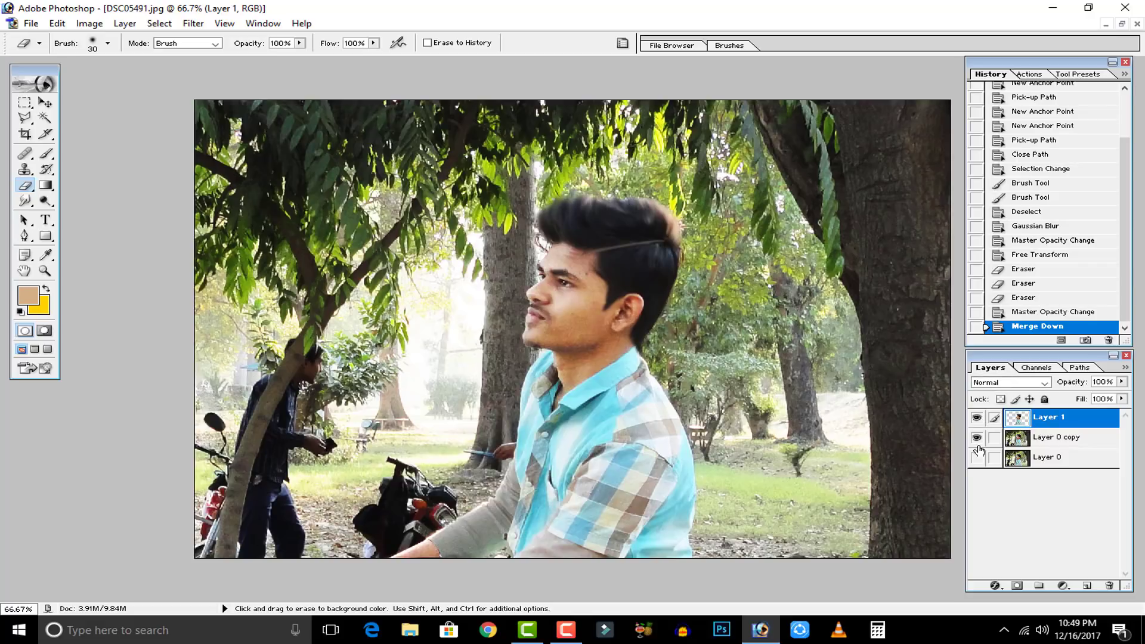
# Step: Rename Layer 0 copy as blur and give the cutout layer the man's first name
pyautogui.click(1024, 441)
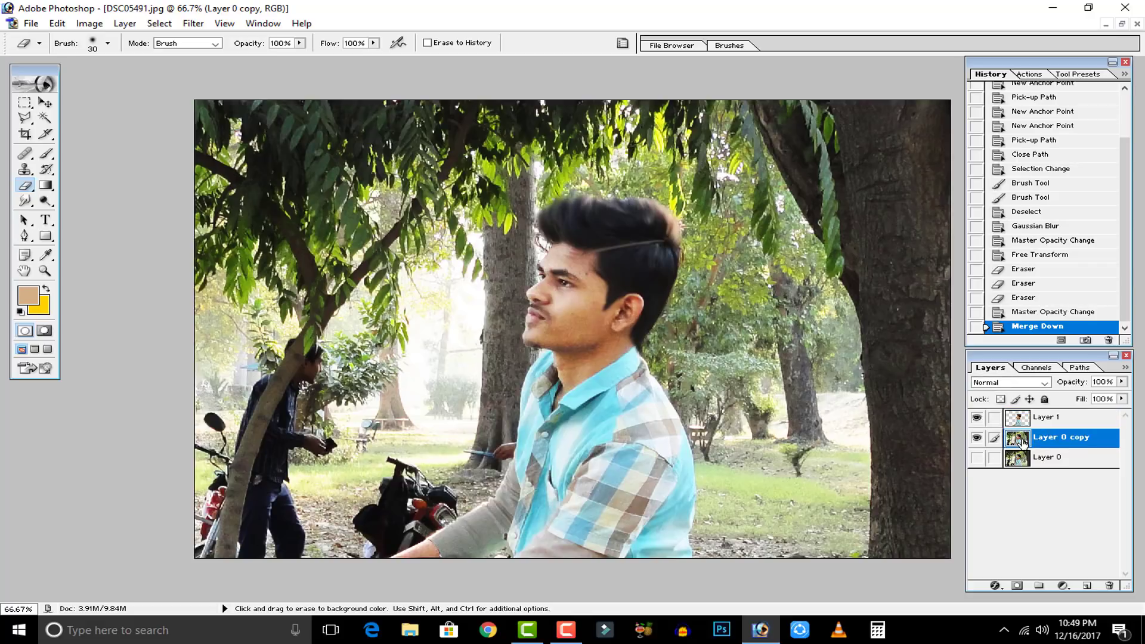
pyautogui.doubleClick(1063, 437)
pyautogui.write('blur')
pyautogui.press('Return')
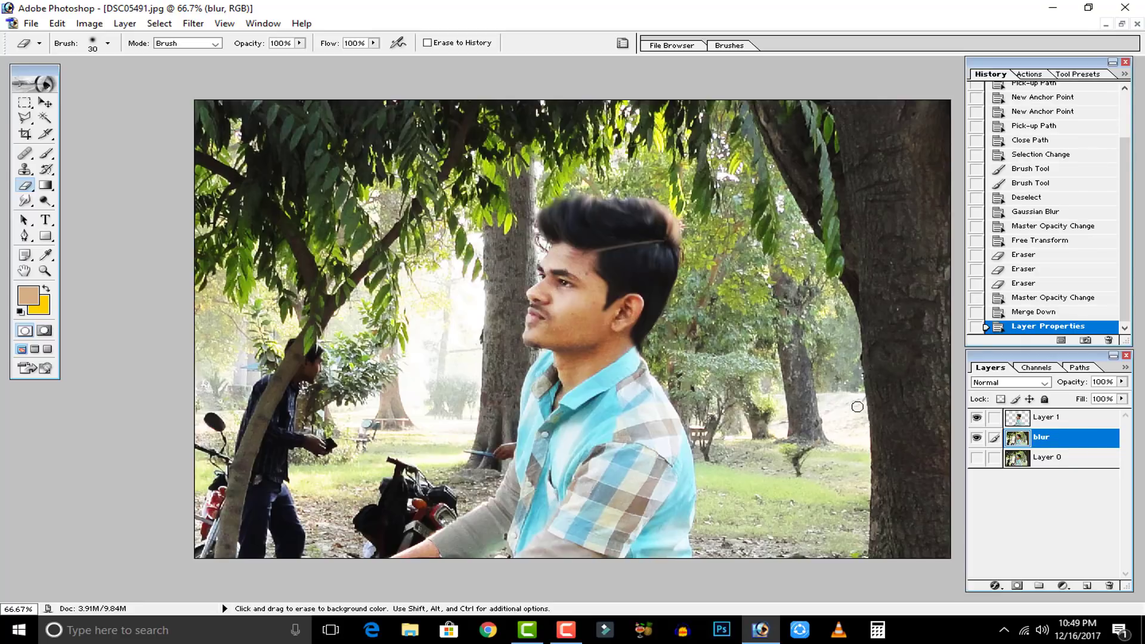
pyautogui.doubleClick(1055, 417)
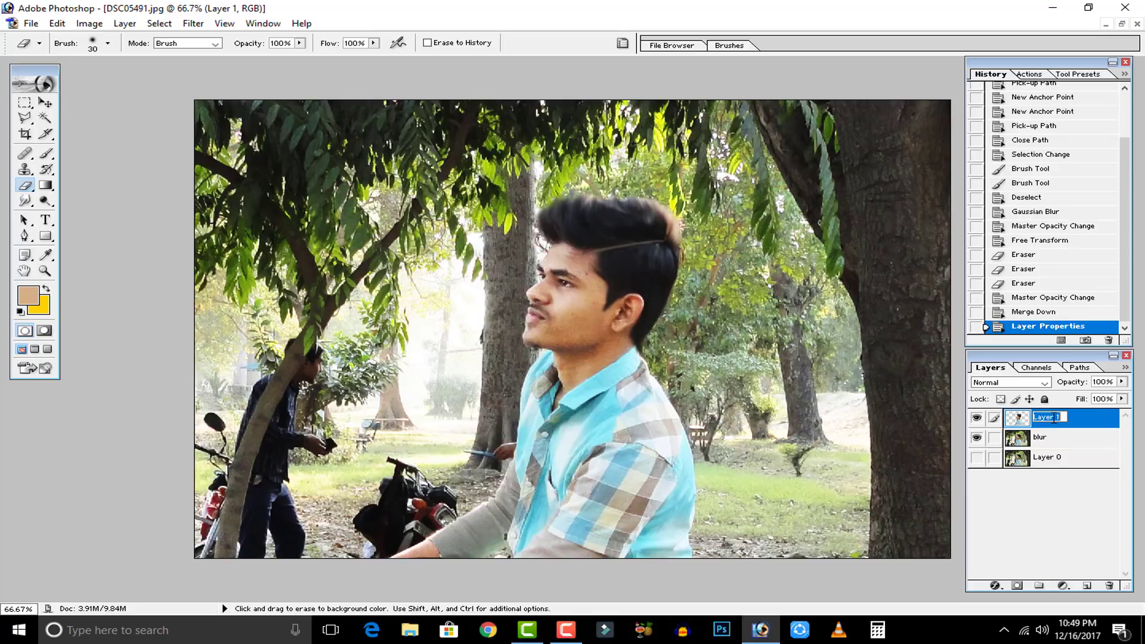
pyautogui.write('huzaifa')
pyautogui.press('Return')
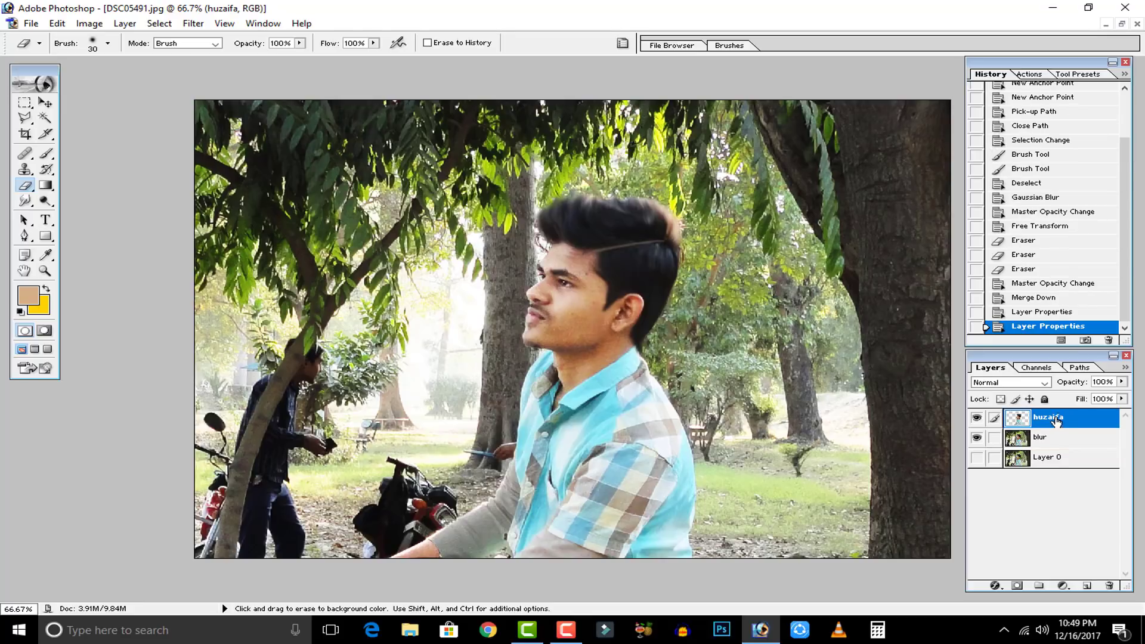
# Step: Apply a Gaussian Blur with a radius of 8.2 pixels to the blur layer
pyautogui.click(1040, 460)
pyautogui.click(977, 458)
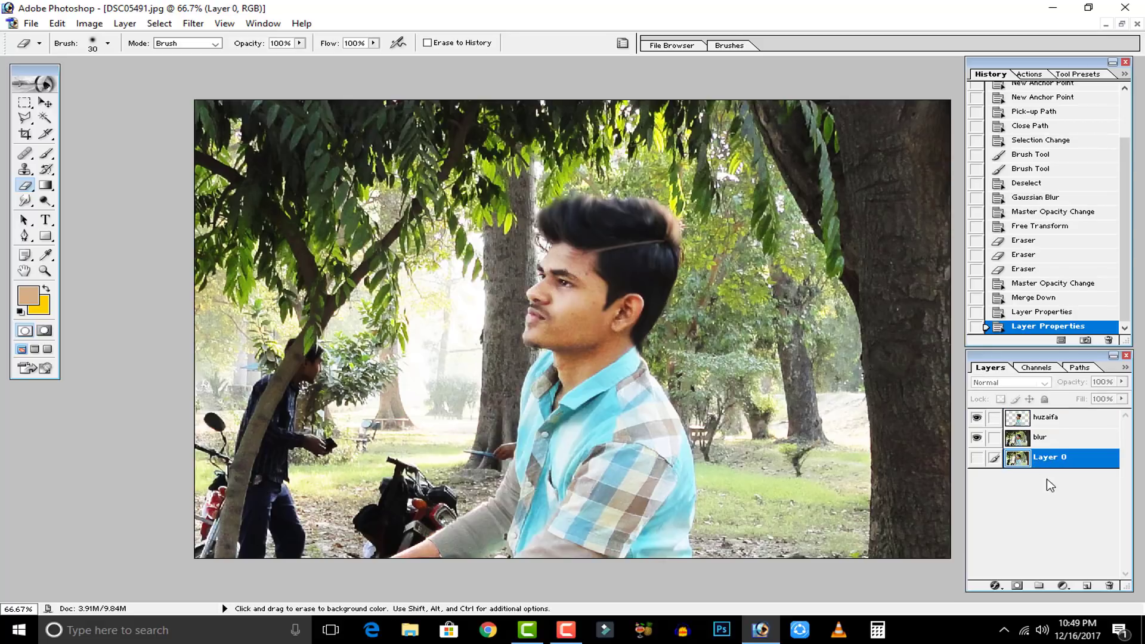
pyautogui.click(1032, 439)
pyautogui.click(193, 23)
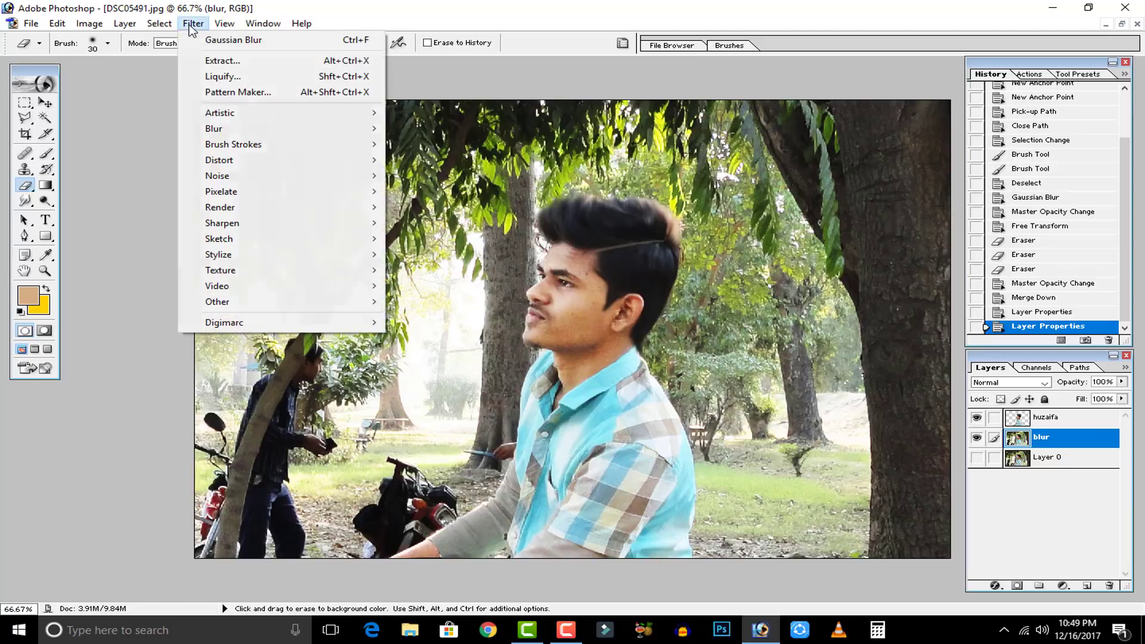
pyautogui.moveTo(227, 128)
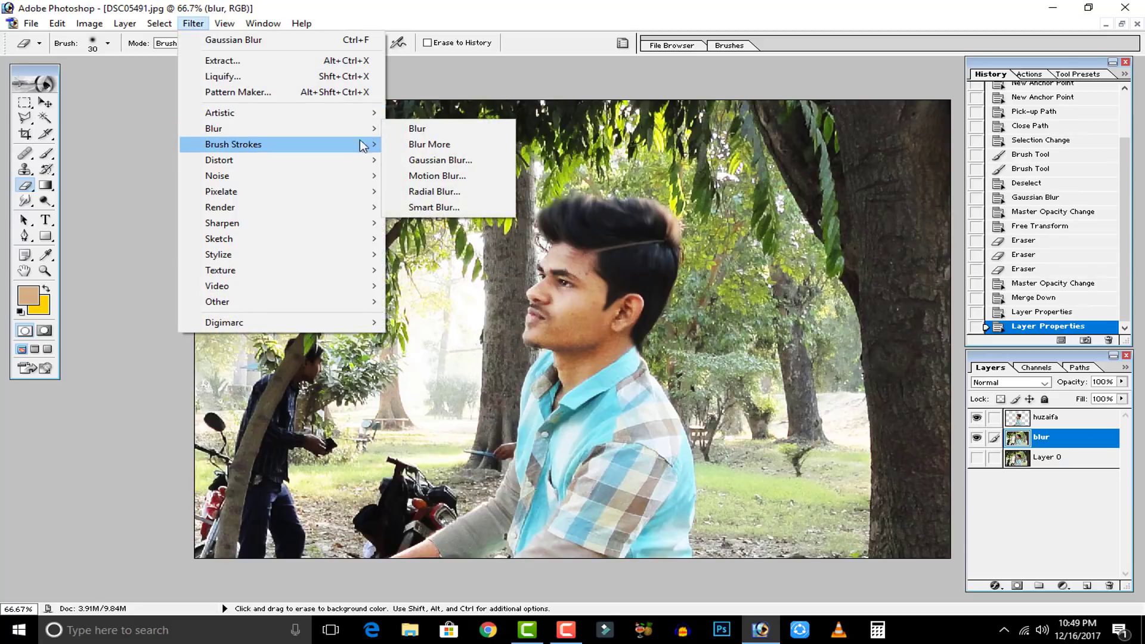
pyautogui.click(429, 161)
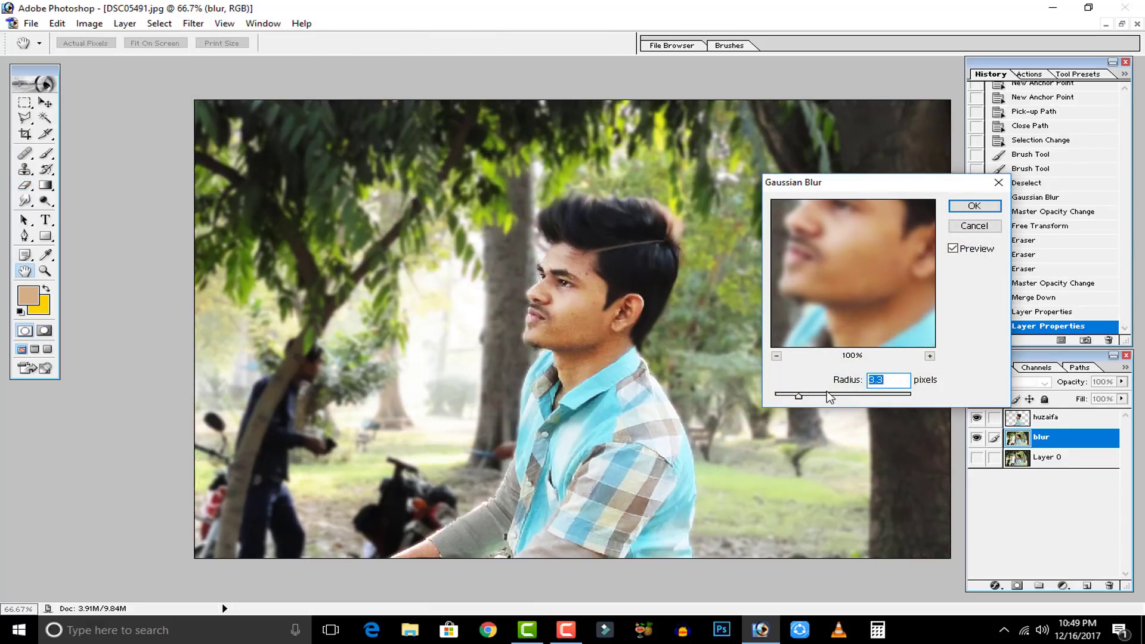
pyautogui.moveTo(821, 395); pyautogui.dragTo(823, 396)
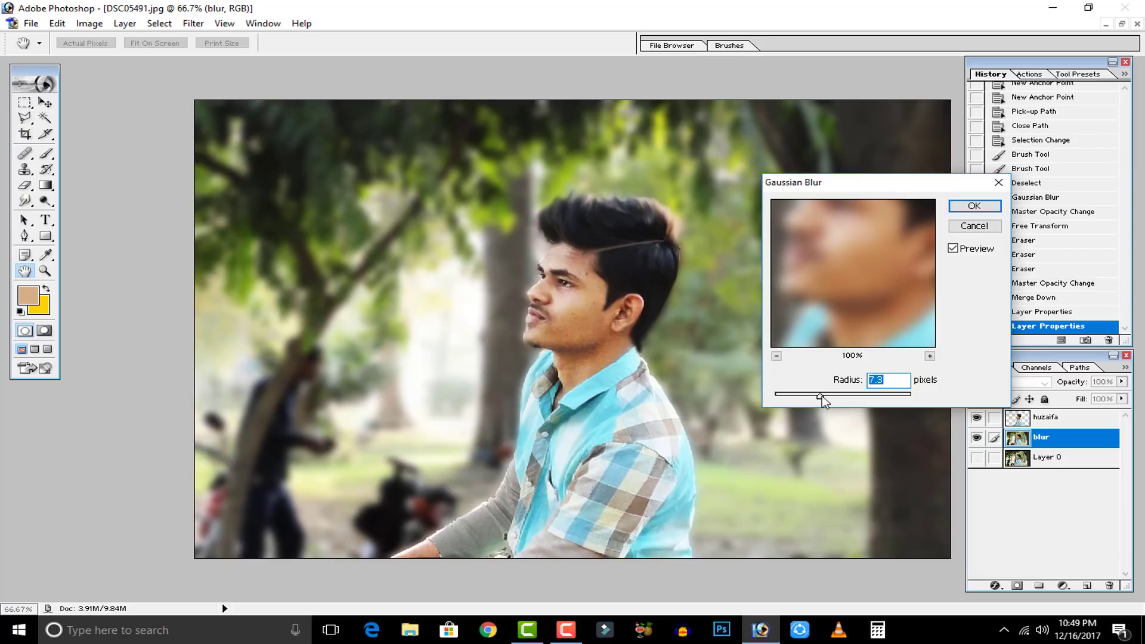
pyautogui.moveTo(822, 396); pyautogui.dragTo(826, 397)
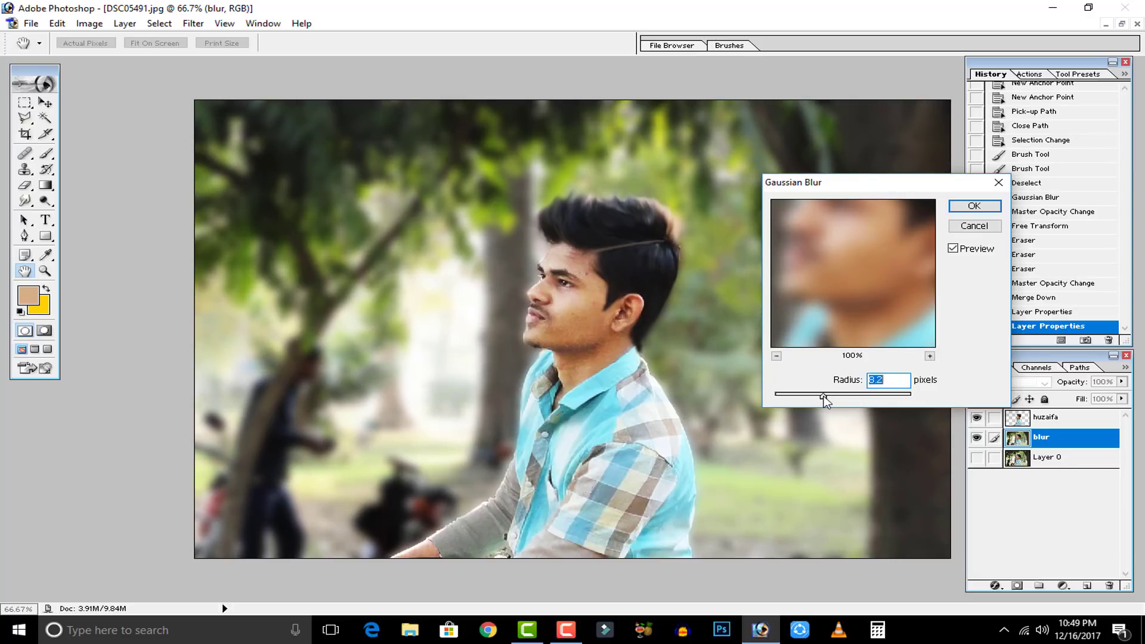
pyautogui.click(883, 382)
pyautogui.click(960, 206)
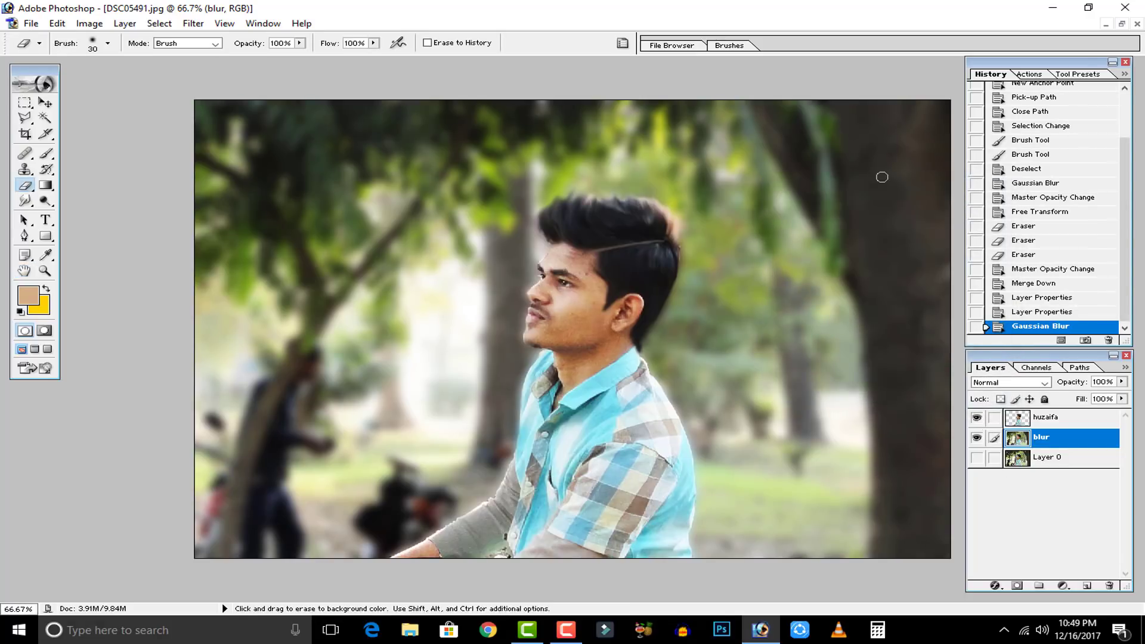
# Step: Erase the stray edge behind the back of the head on the cutout layer with a 30 px brush and compare with the layer hidden
pyautogui.hotkey('ctrl', '+')
pyautogui.hotkey('ctrl', '+')
pyautogui.moveTo(621, 238); pyautogui.dragTo(508, 422)
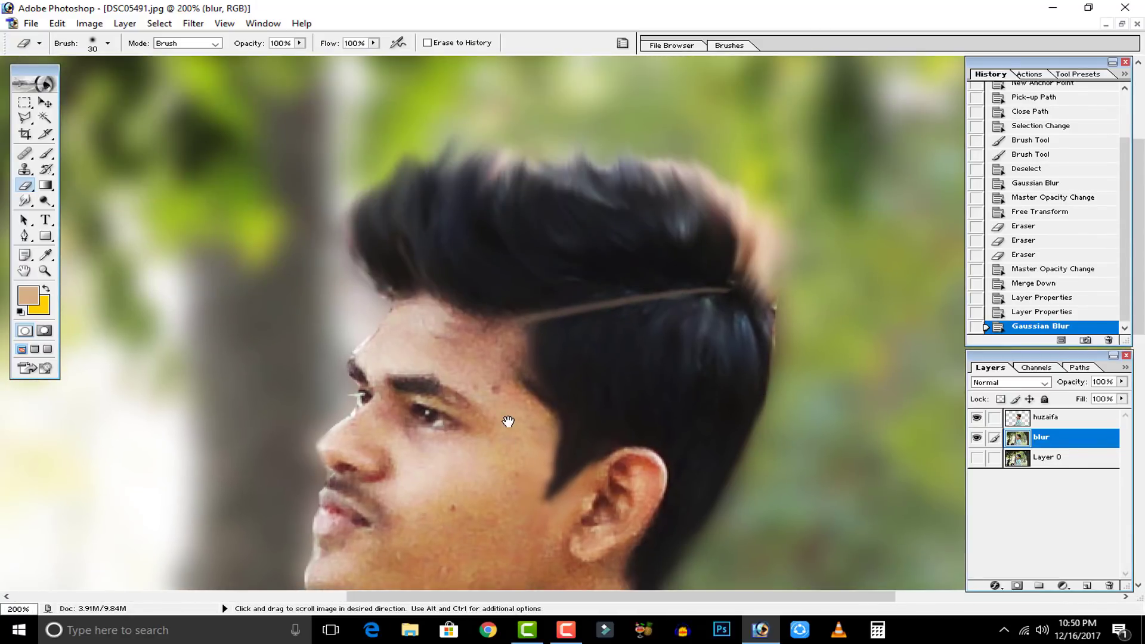
pyautogui.click(977, 417)
pyautogui.click(977, 418)
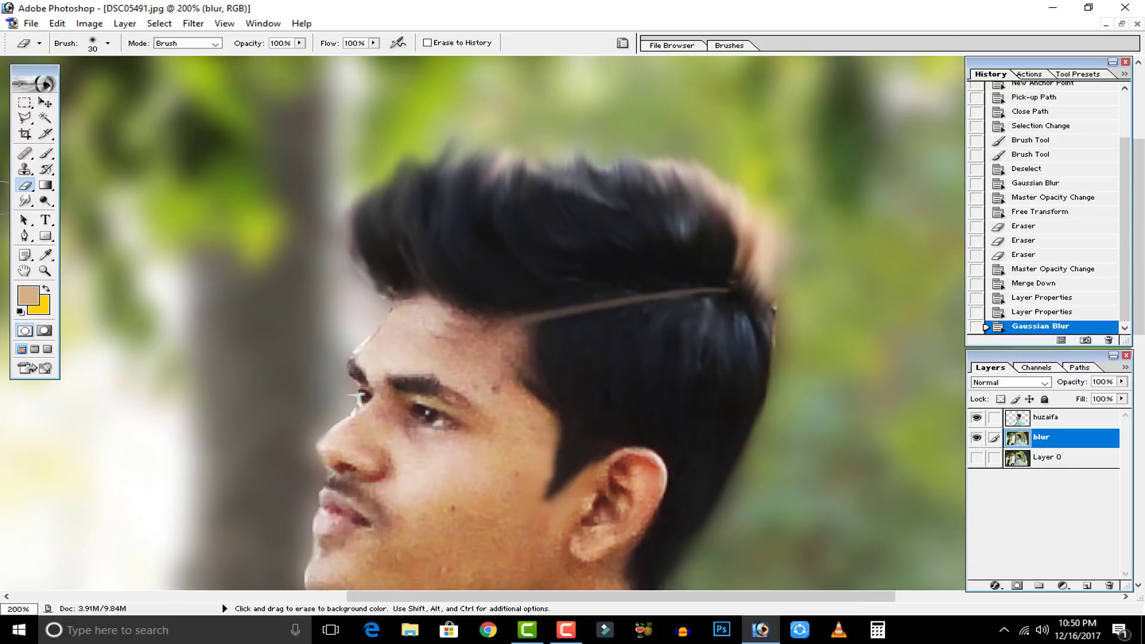
pyautogui.click(788, 318)
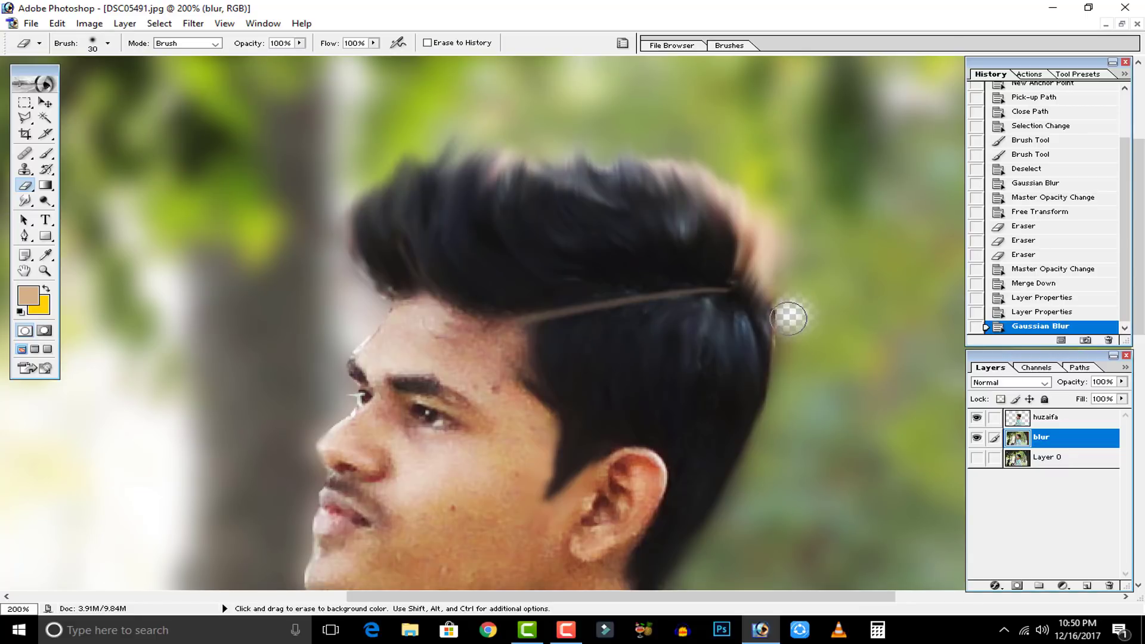
pyautogui.hotkey('ctrl', 'z')
pyautogui.hotkey('alt', ']')
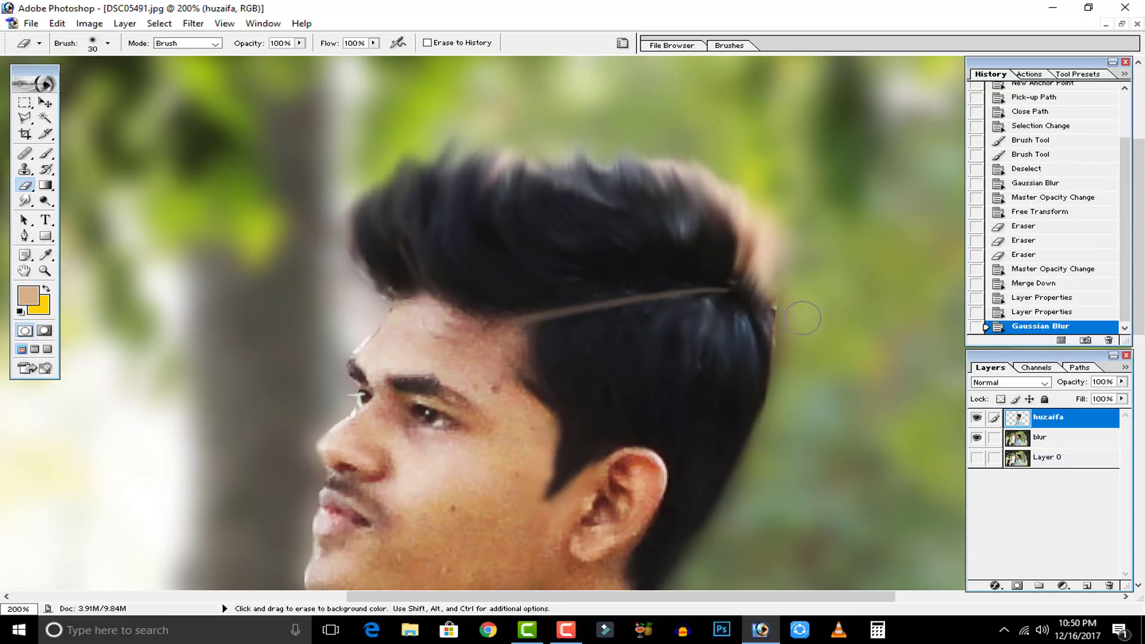
pyautogui.moveTo(796, 313)
pyautogui.mouseDown()
pyautogui.moveTo(791, 340)
pyautogui.moveTo(803, 321)
pyautogui.mouseUp()
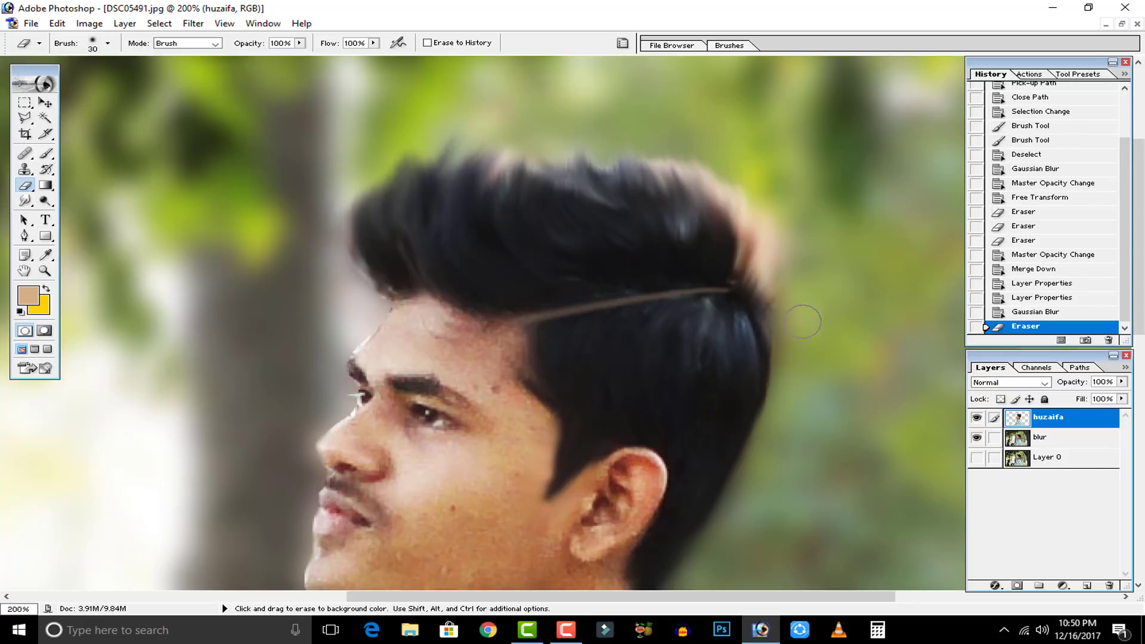
pyautogui.click(980, 420)
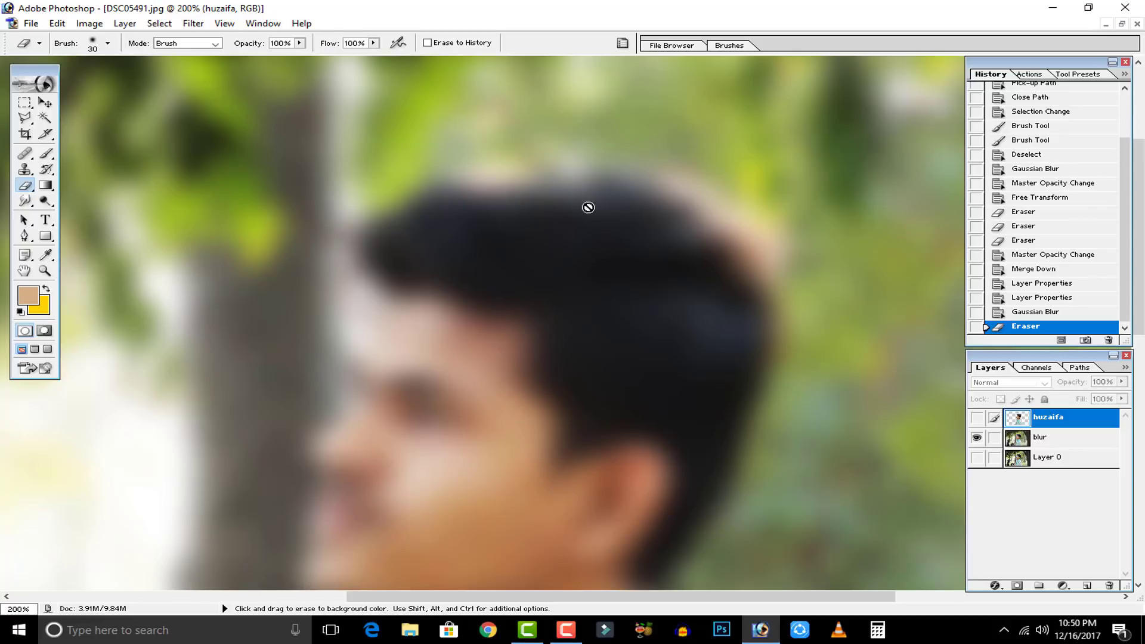
pyautogui.click(977, 417)
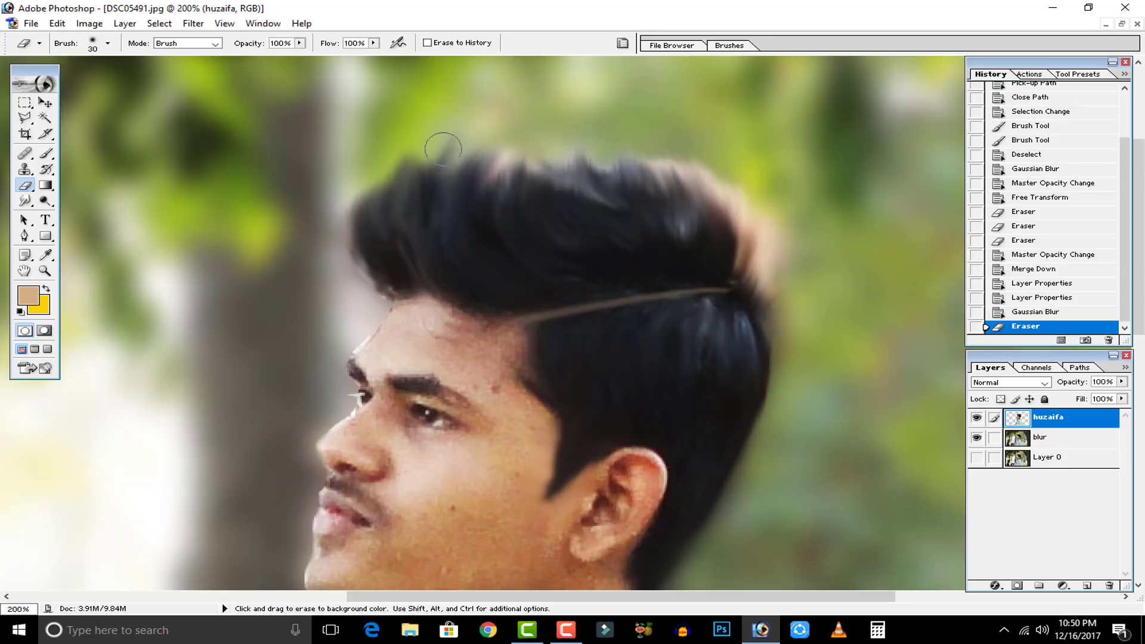
# Step: Erase the light fringe beside the far eye on the cutout layer with a 6 px brush
pyautogui.hotkey('ctrl', '+')
pyautogui.hotkey('ctrl', '+')
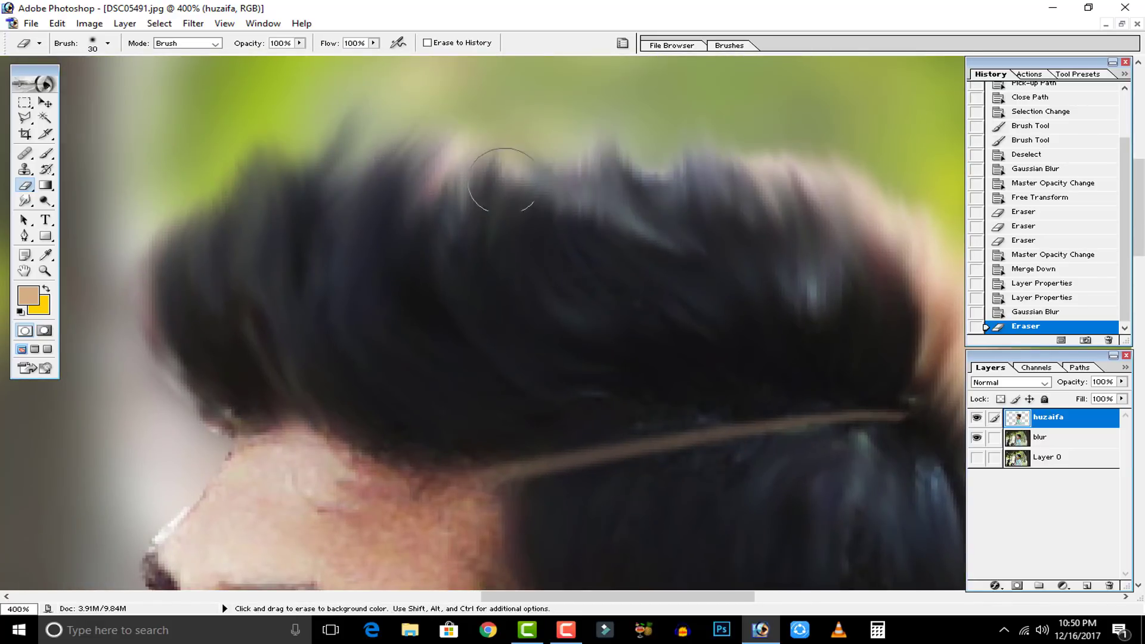
pyautogui.moveTo(779, 200); pyautogui.dragTo(552, 155)
pyautogui.moveTo(387, 303); pyautogui.dragTo(537, 204)
pyautogui.moveTo(204, 245)
pyautogui.mouseDown()
pyautogui.moveTo(316, 240)
pyautogui.moveTo(340, 194)
pyautogui.mouseUp()
pyautogui.moveTo(297, 291)
pyautogui.mouseDown()
pyautogui.moveTo(330, 252)
pyautogui.moveTo(352, 286)
pyautogui.mouseUp()
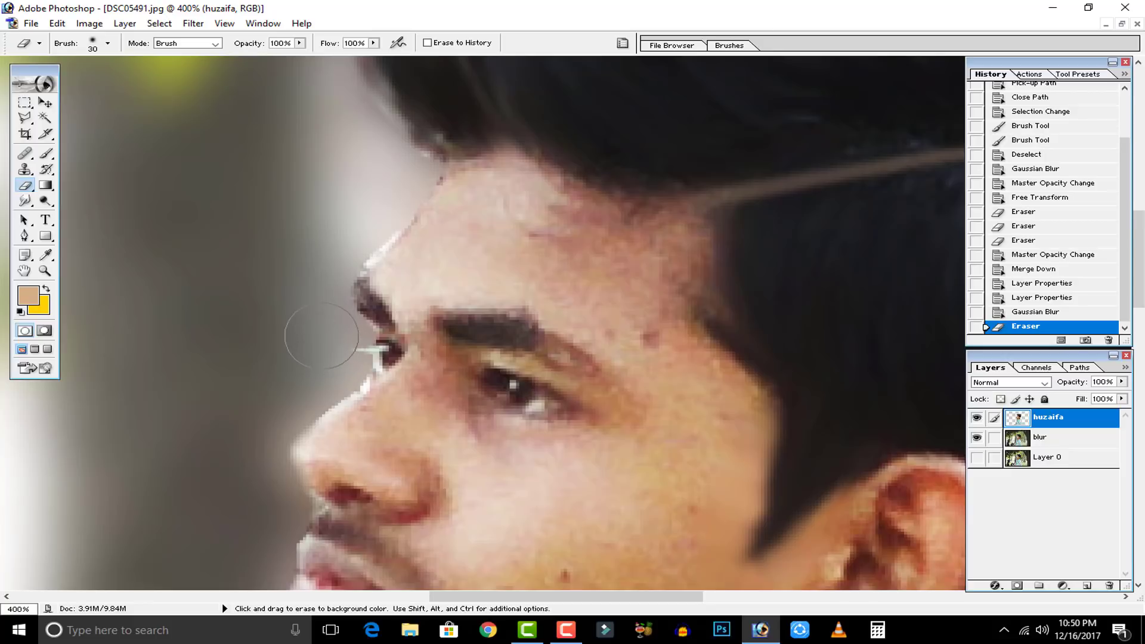
pyautogui.press('[')
pyautogui.press('[')
pyautogui.press('[')
pyautogui.press('[')
pyautogui.click(365, 350)
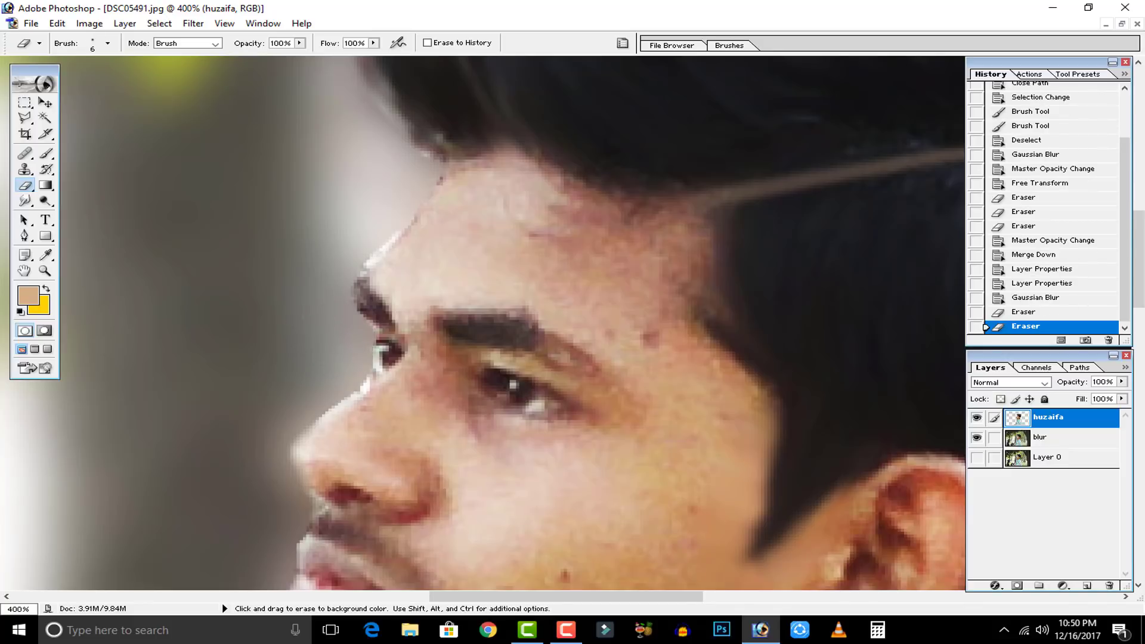
# Step: Erase the light edge along the forehead and under the front hair, and check the lower face and whole photo
pyautogui.moveTo(401, 216); pyautogui.dragTo(356, 272)
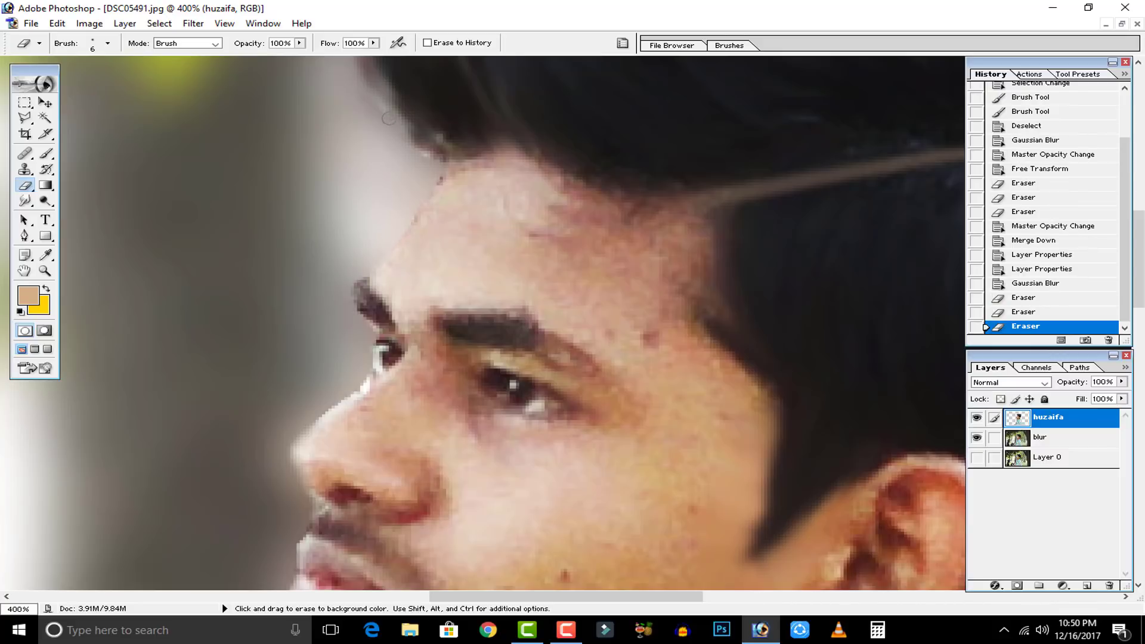
pyautogui.moveTo(424, 155); pyautogui.dragTo(350, 95)
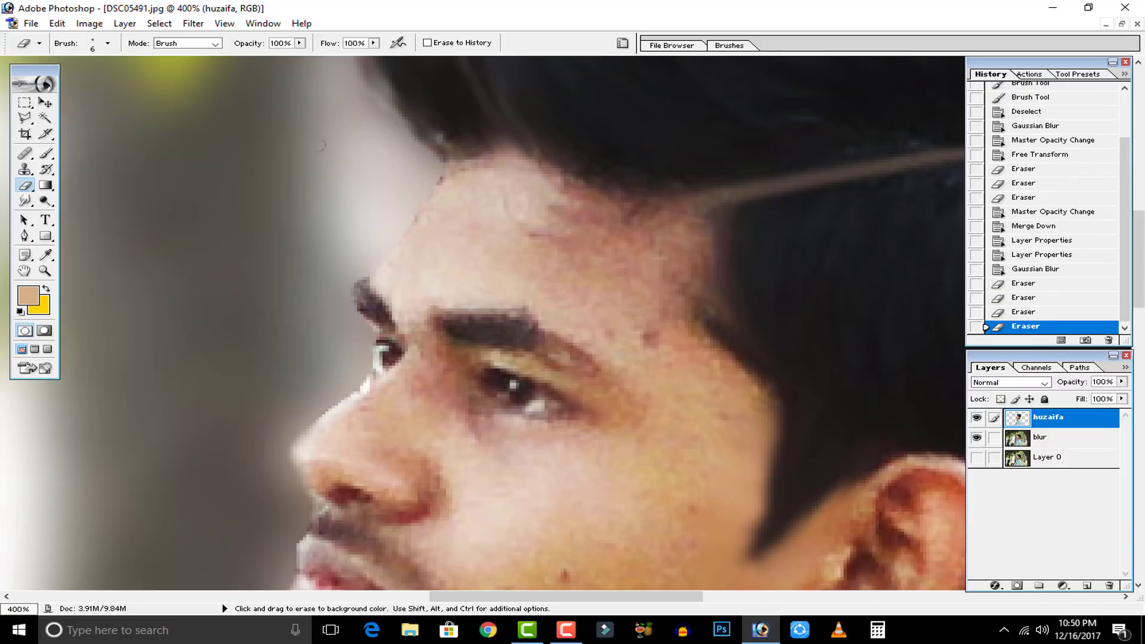
pyautogui.moveTo(312, 498)
pyautogui.mouseDown()
pyautogui.moveTo(335, 258)
pyautogui.moveTo(377, 224)
pyautogui.moveTo(394, 149)
pyautogui.mouseUp()
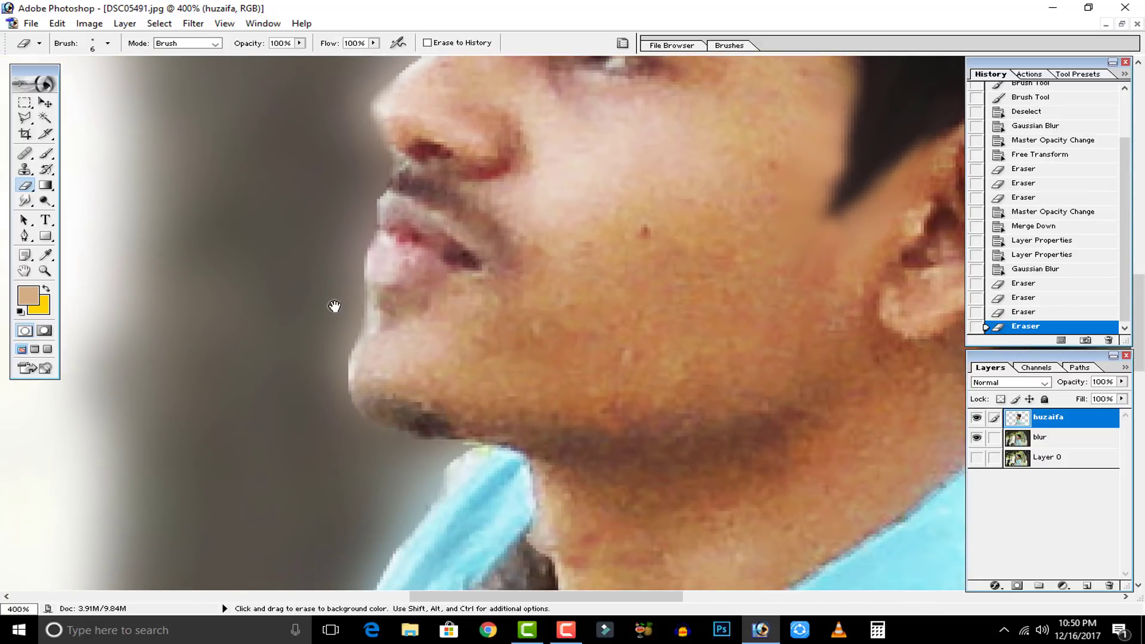
pyautogui.hotkey('ctrl', '-')
pyautogui.hotkey('ctrl', '-')
pyautogui.hotkey('ctrl', '-')
pyautogui.hotkey('ctrl', '-')
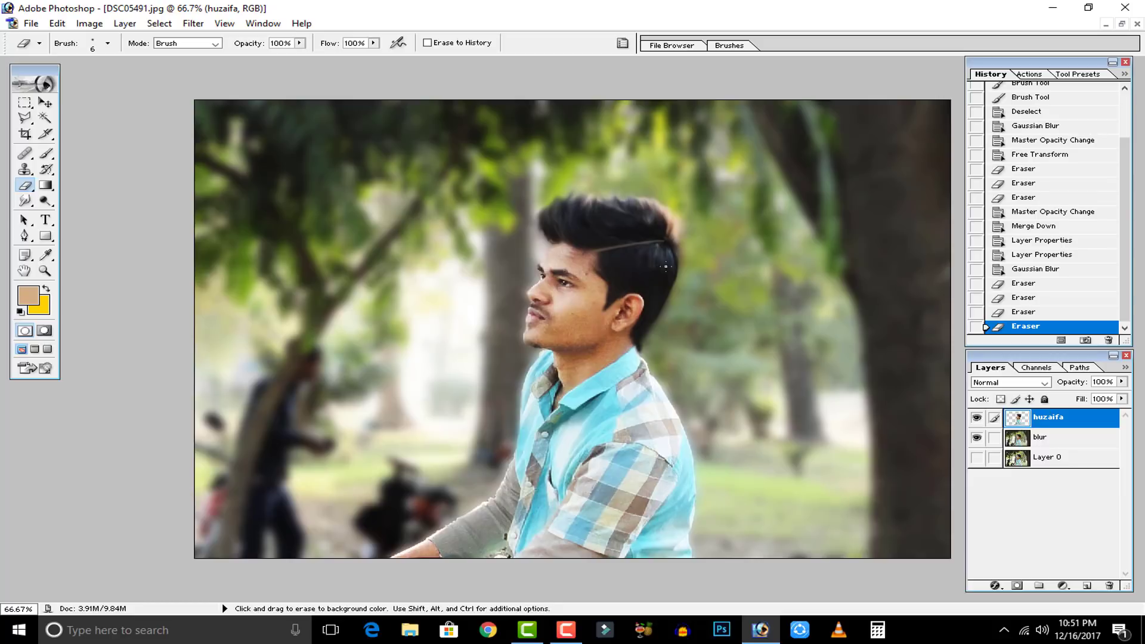
# Step: Hide the cutout layer and strongly increase the blur layer's saturation with Hue/Saturation
pyautogui.click(1051, 439)
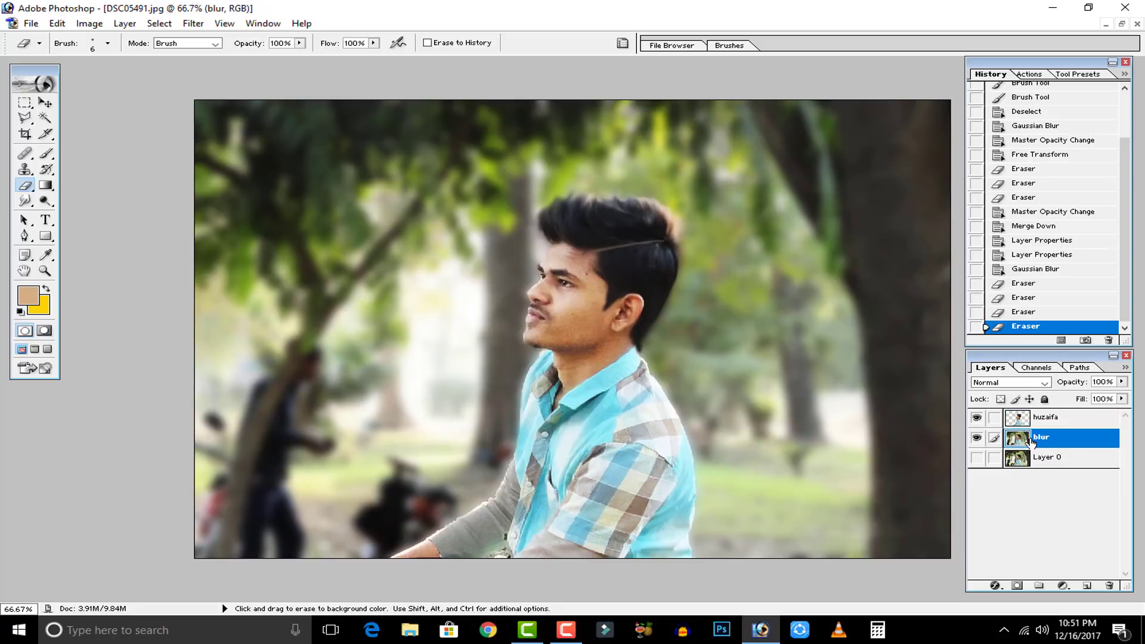
pyautogui.click(976, 418)
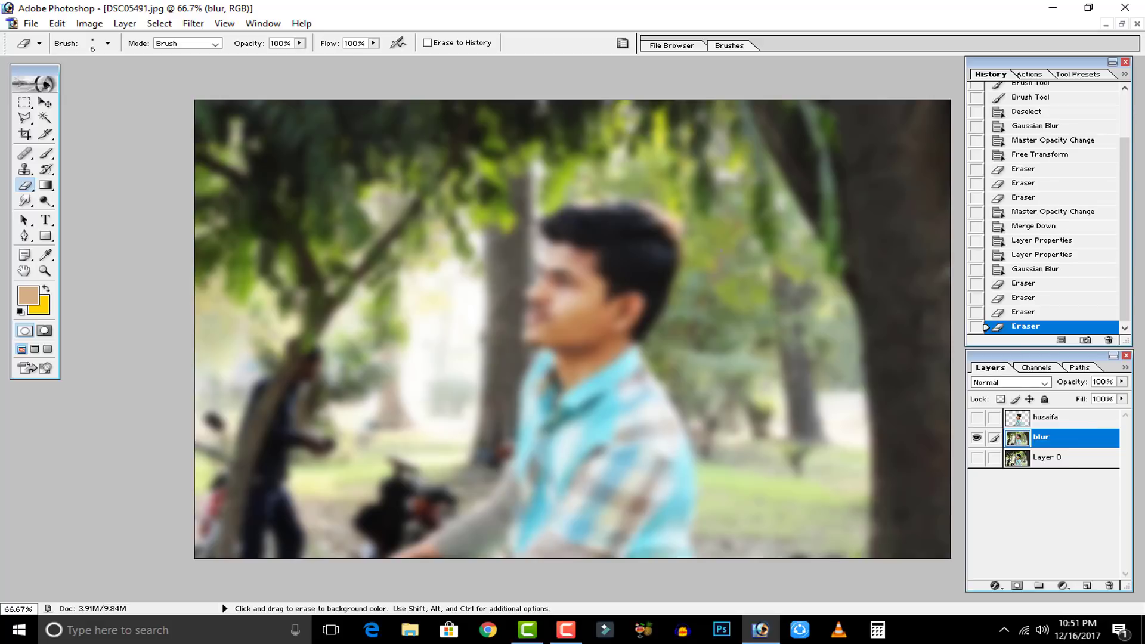
pyautogui.click(89, 24)
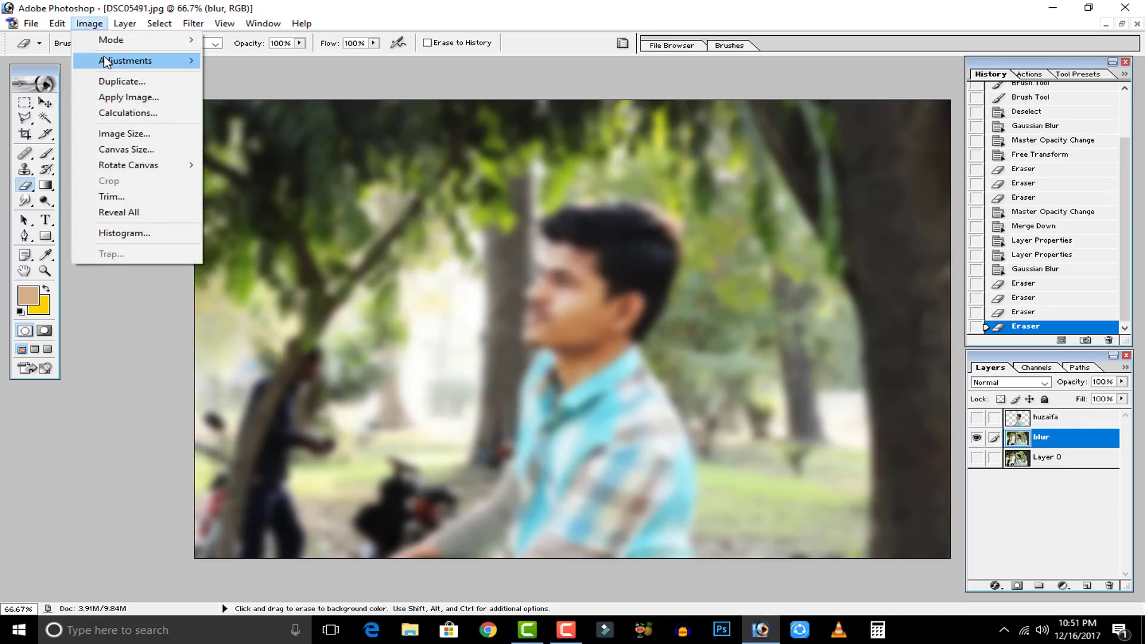
pyautogui.moveTo(125, 60)
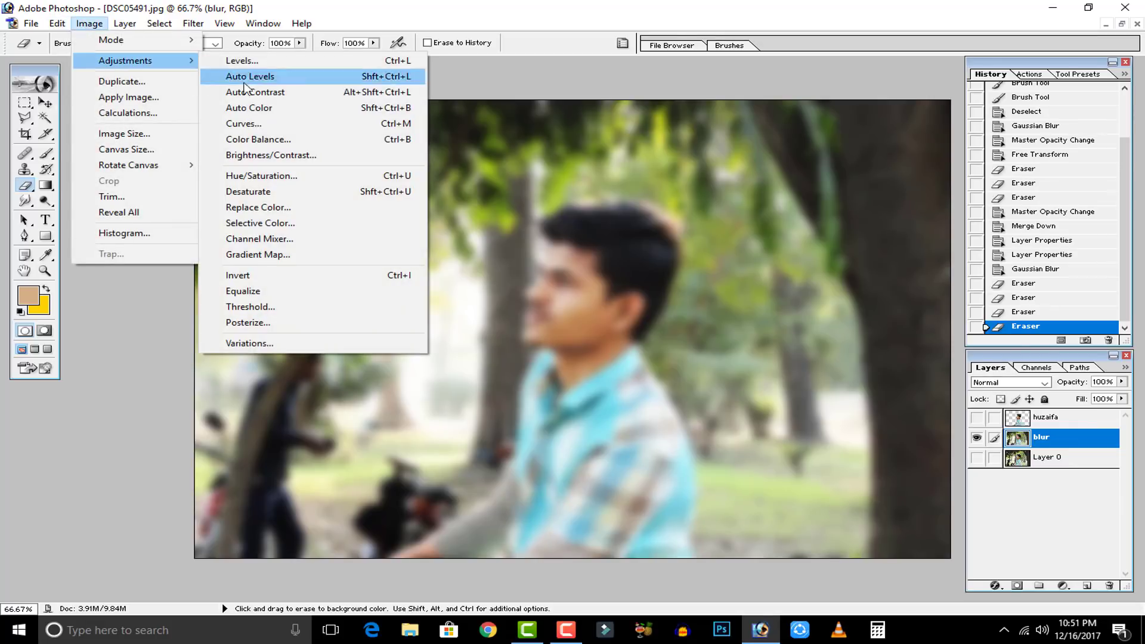
pyautogui.click(271, 175)
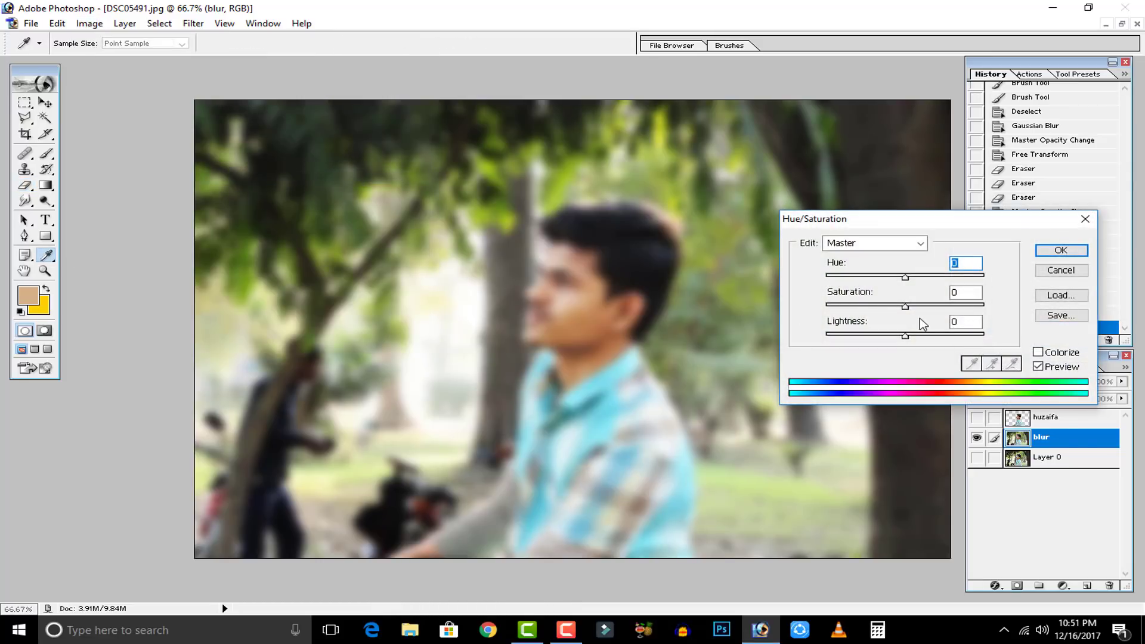
pyautogui.click(943, 305)
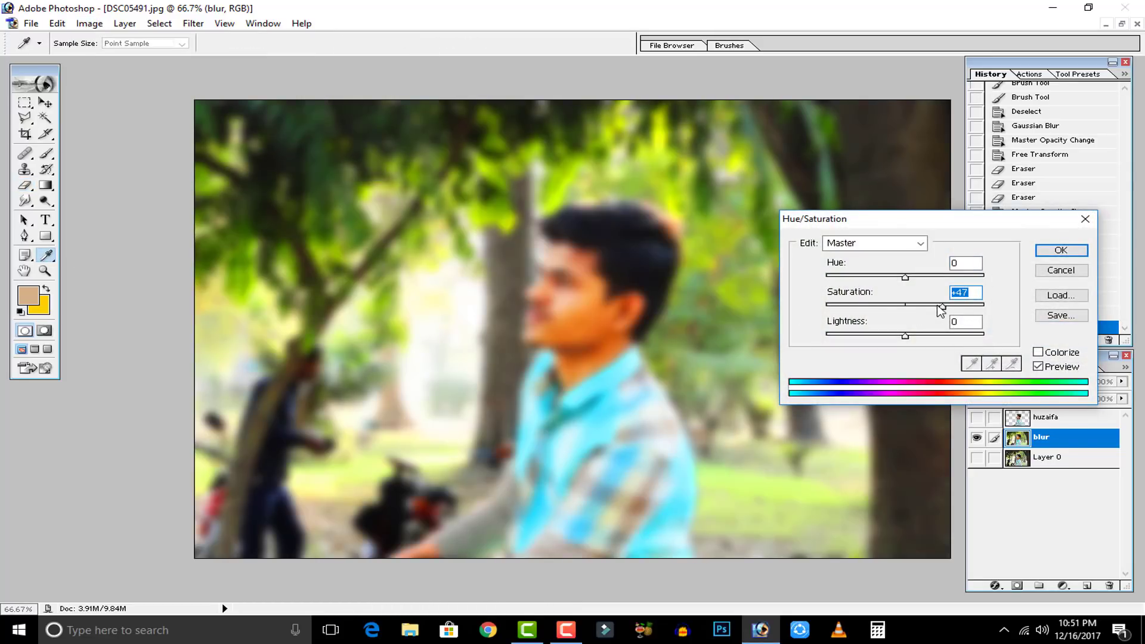
pyautogui.click(931, 305)
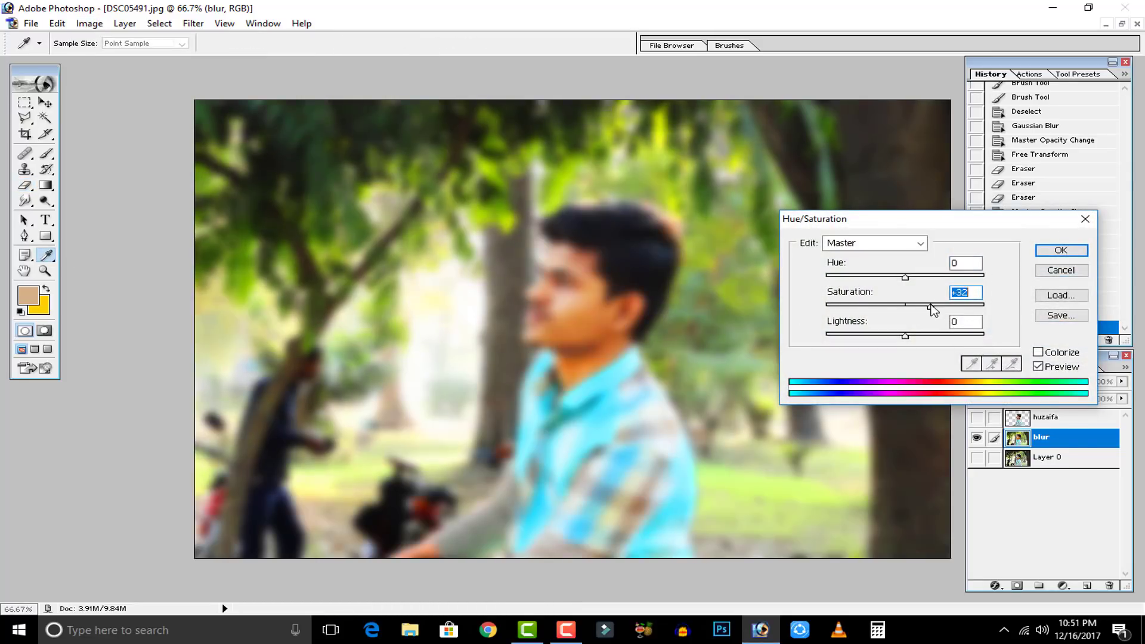
pyautogui.moveTo(930, 305); pyautogui.dragTo(946, 306)
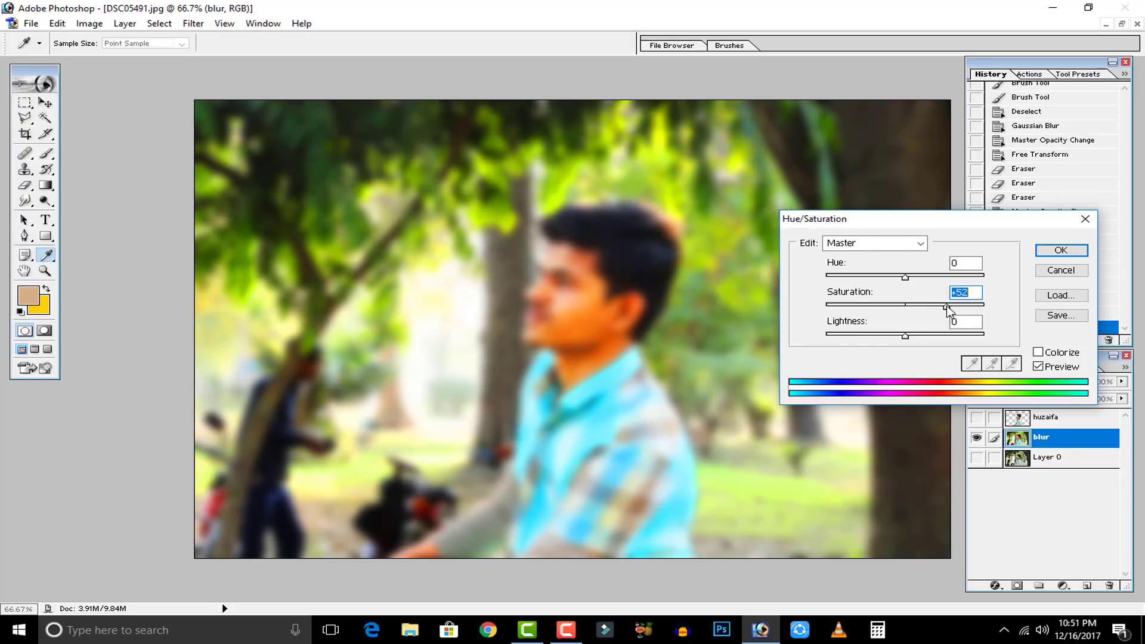
pyautogui.moveTo(965, 306)
pyautogui.mouseDown()
pyautogui.moveTo(1014, 305)
pyautogui.moveTo(954, 305)
pyautogui.mouseUp()
pyautogui.moveTo(950, 310); pyautogui.dragTo(944, 312)
pyautogui.click(1048, 255)
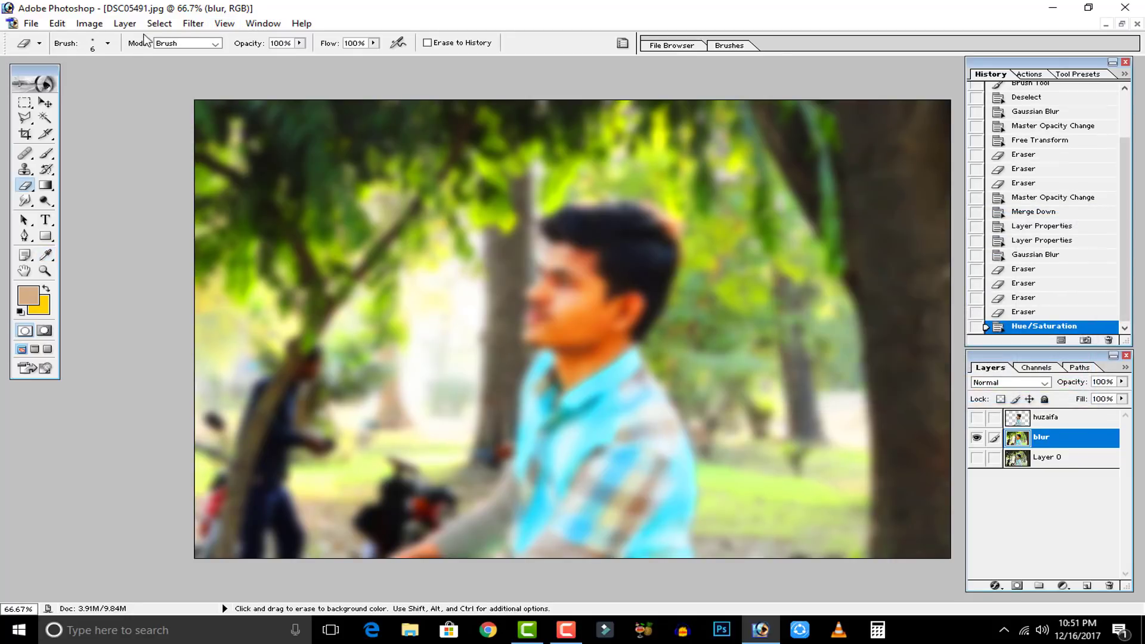
pyautogui.click(90, 23)
pyautogui.moveTo(137, 61)
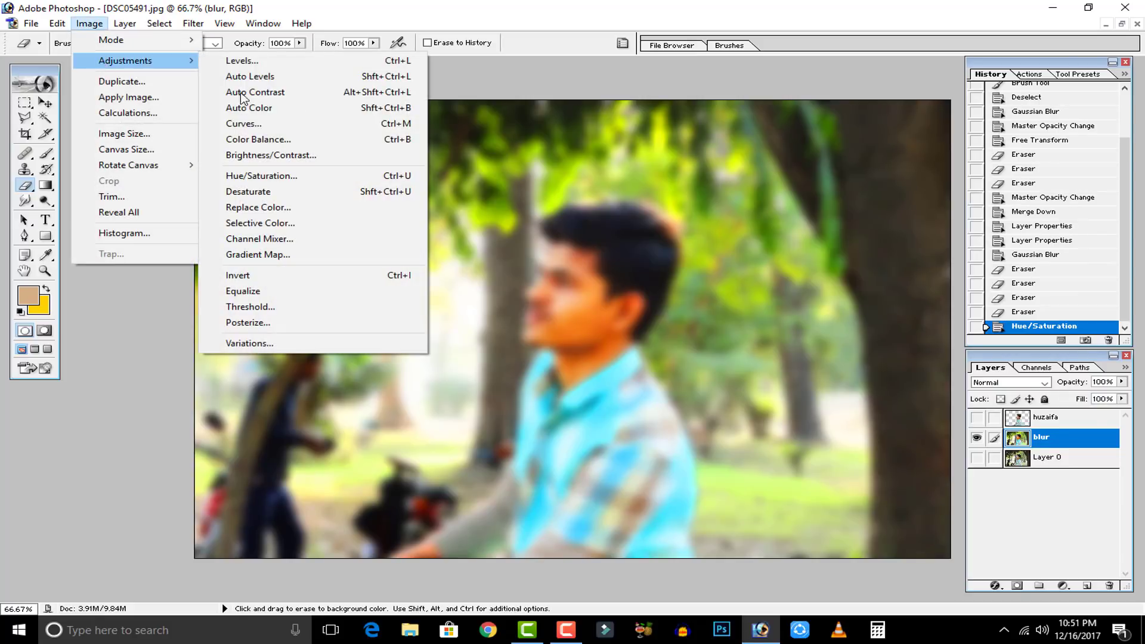
pyautogui.click(299, 177)
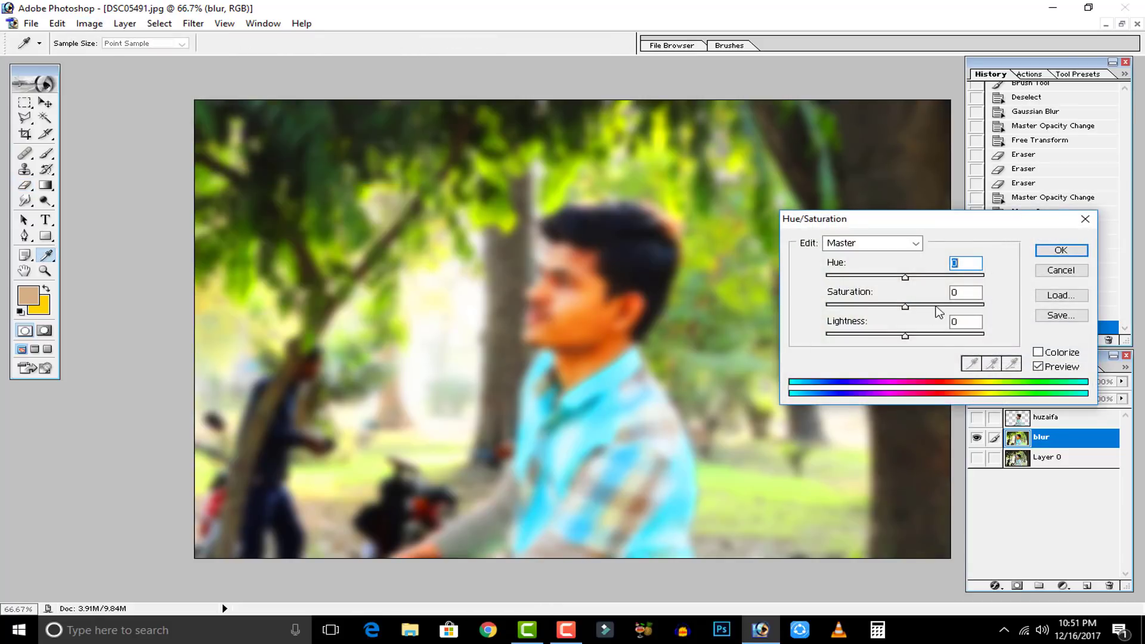
pyautogui.moveTo(905, 307); pyautogui.dragTo(941, 308)
pyautogui.moveTo(933, 310); pyautogui.dragTo(921, 312)
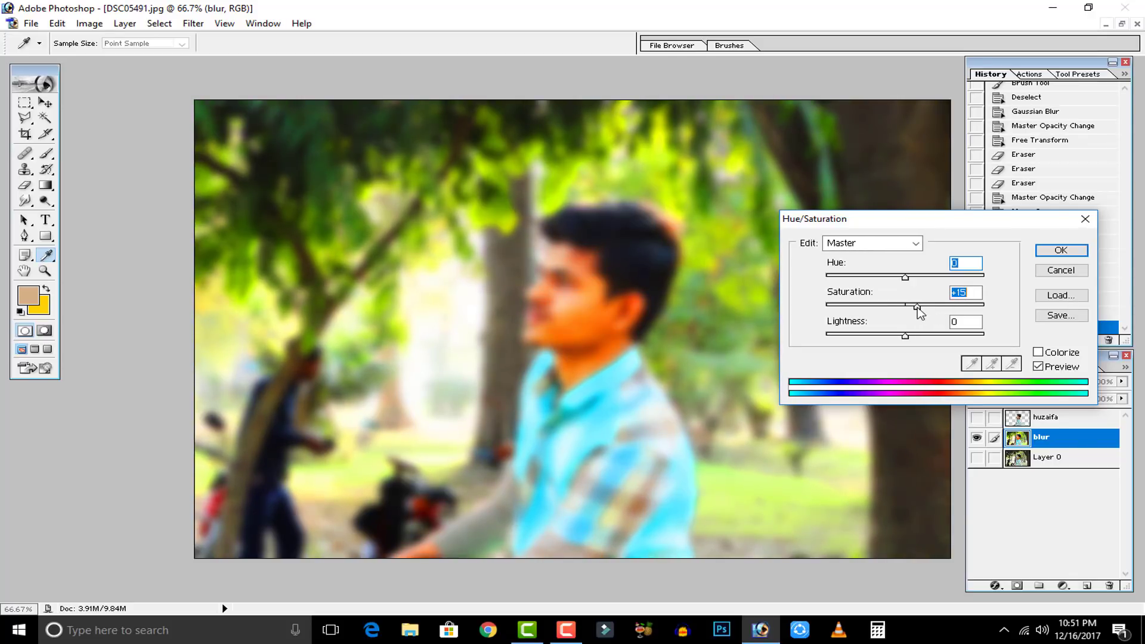
pyautogui.click(1062, 251)
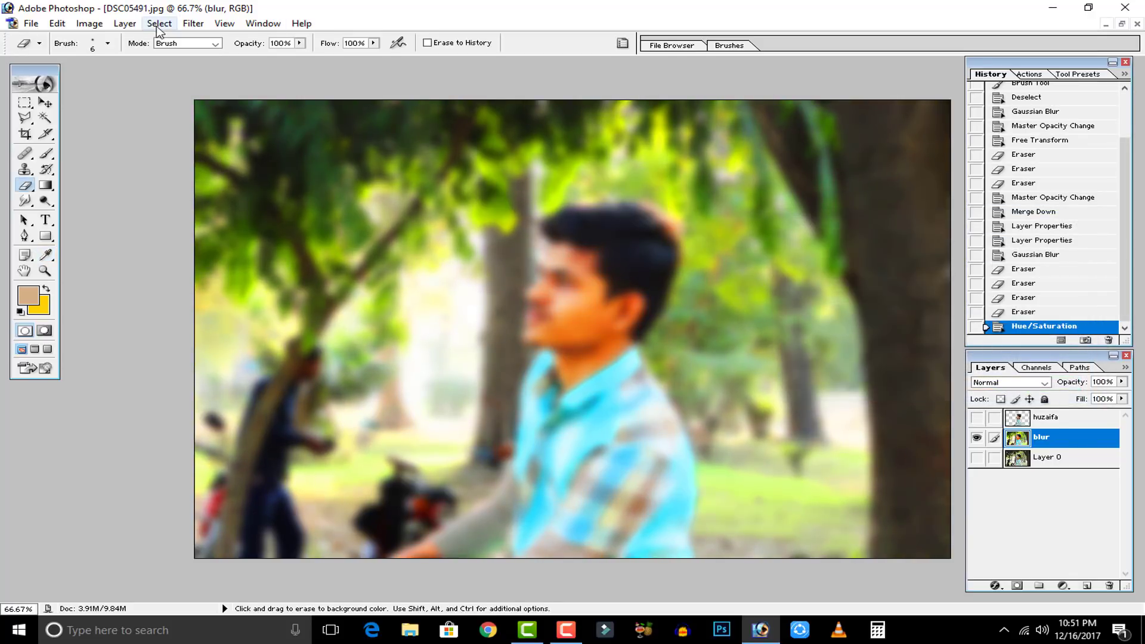
# Step: Compare the saturated background with the cutout layer shown and hidden
pyautogui.click(976, 418)
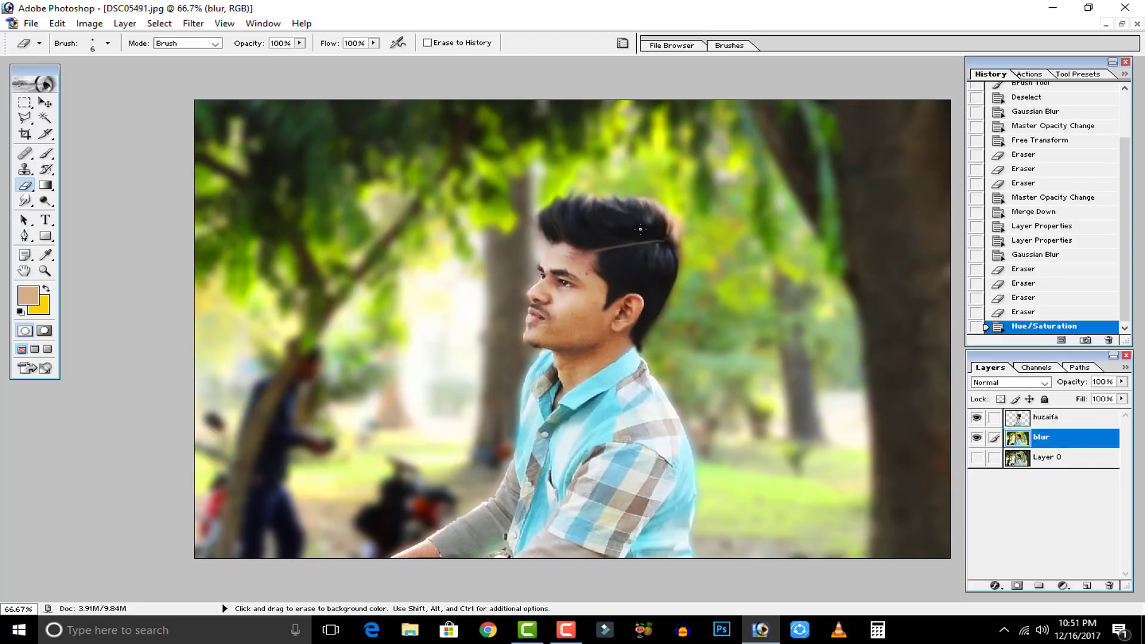
pyautogui.click(1017, 419)
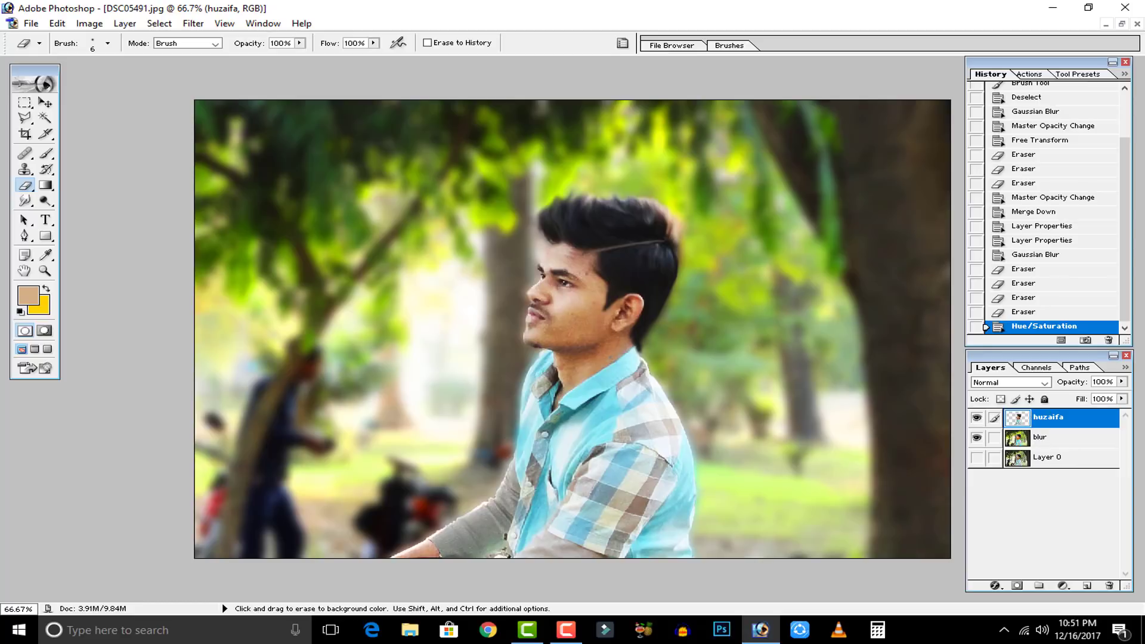
pyautogui.click(1017, 438)
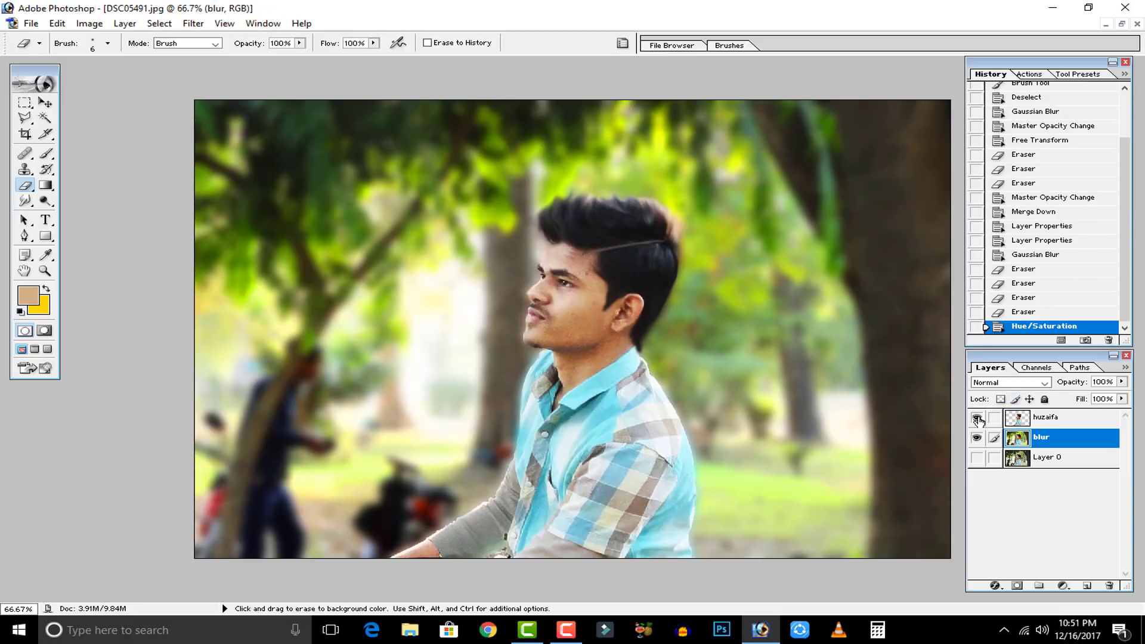
pyautogui.click(977, 419)
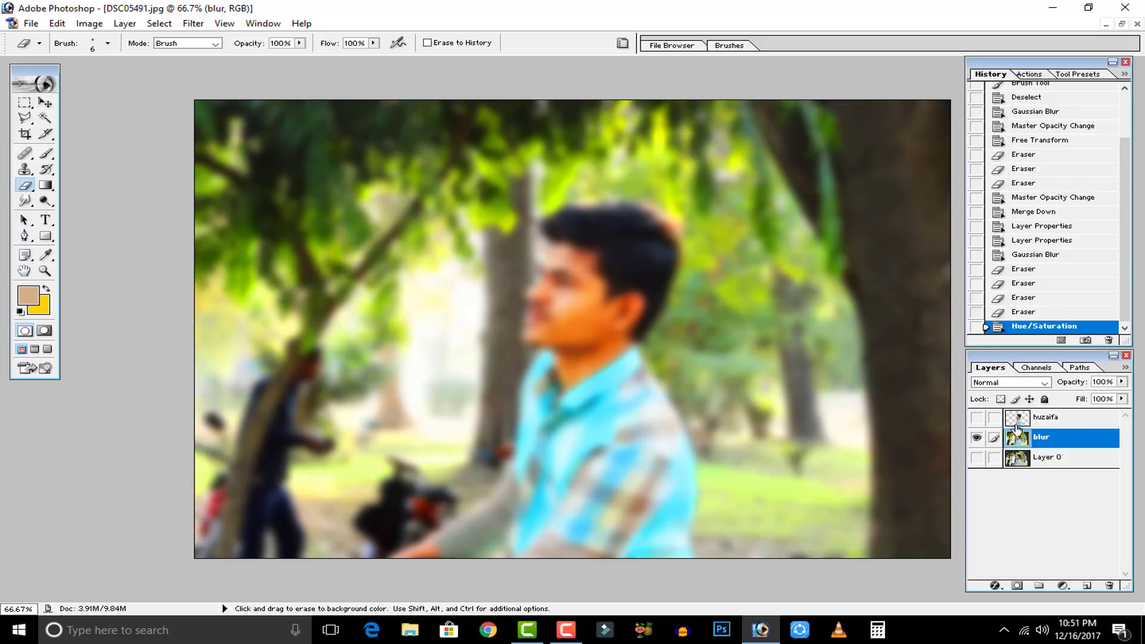
pyautogui.click(1014, 421)
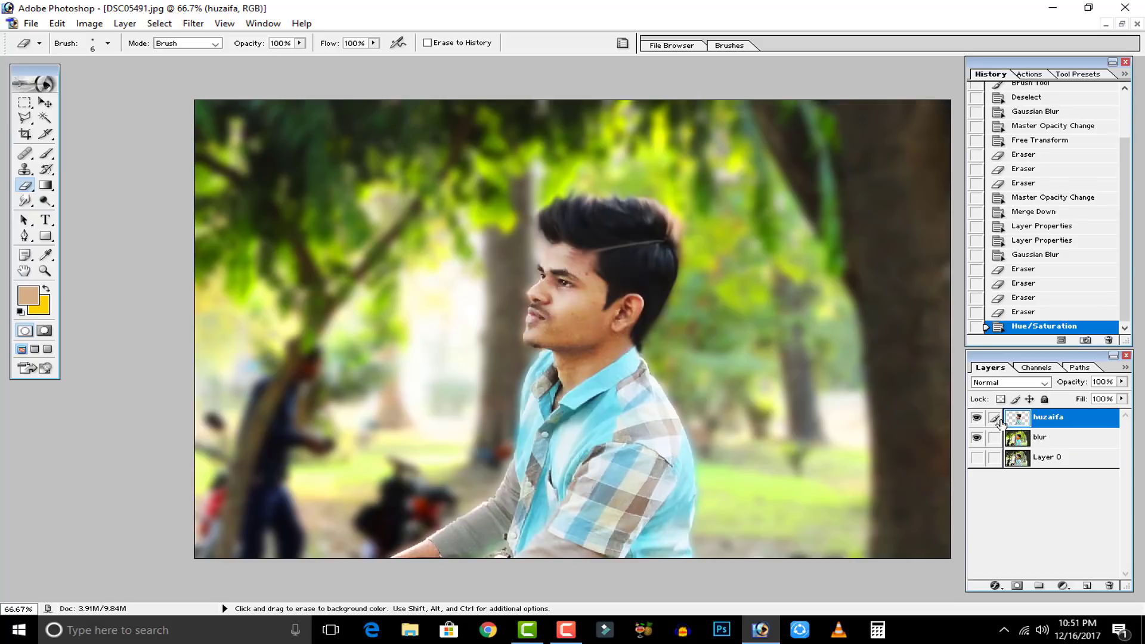
pyautogui.click(1026, 439)
pyautogui.click(977, 417)
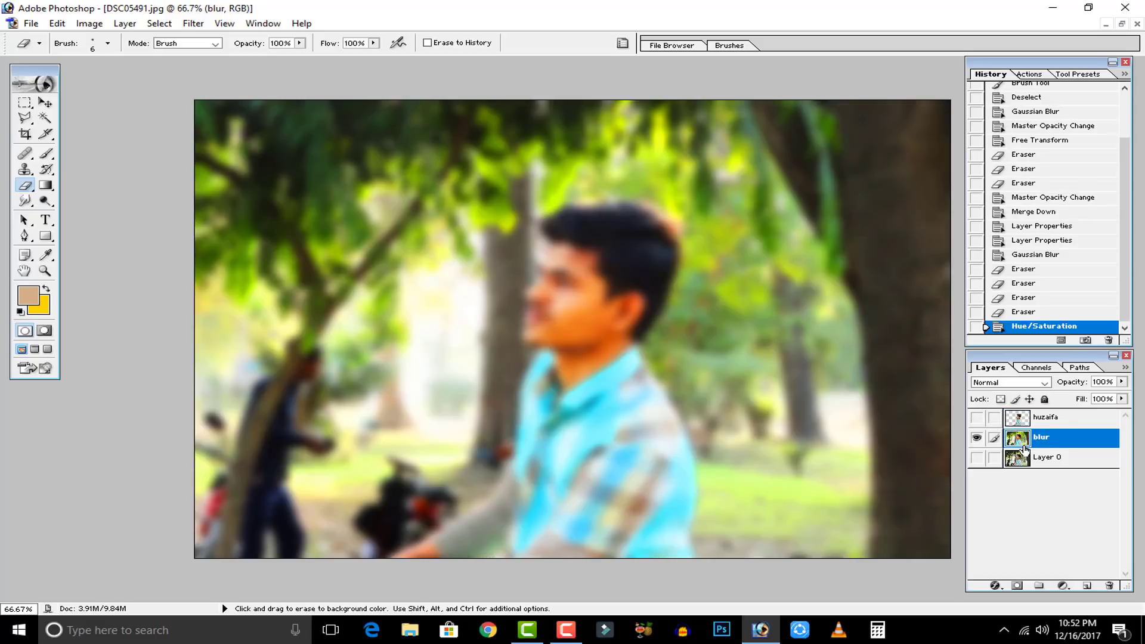
pyautogui.click(89, 23)
pyautogui.moveTo(125, 60)
pyautogui.click(266, 125)
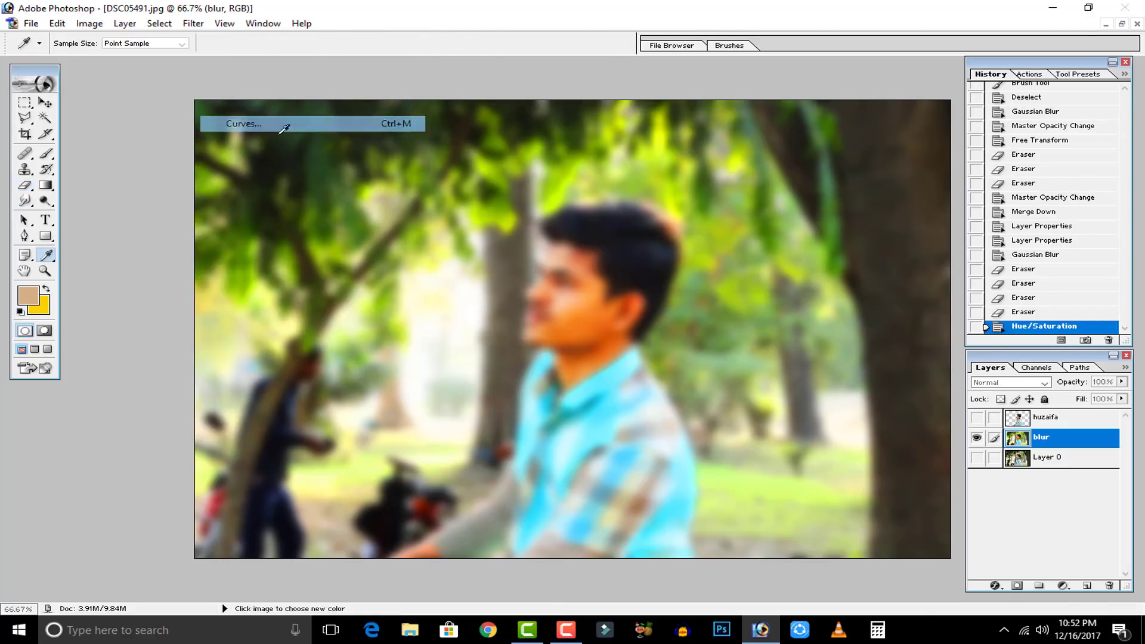
pyautogui.moveTo(783, 286); pyautogui.dragTo(782, 288)
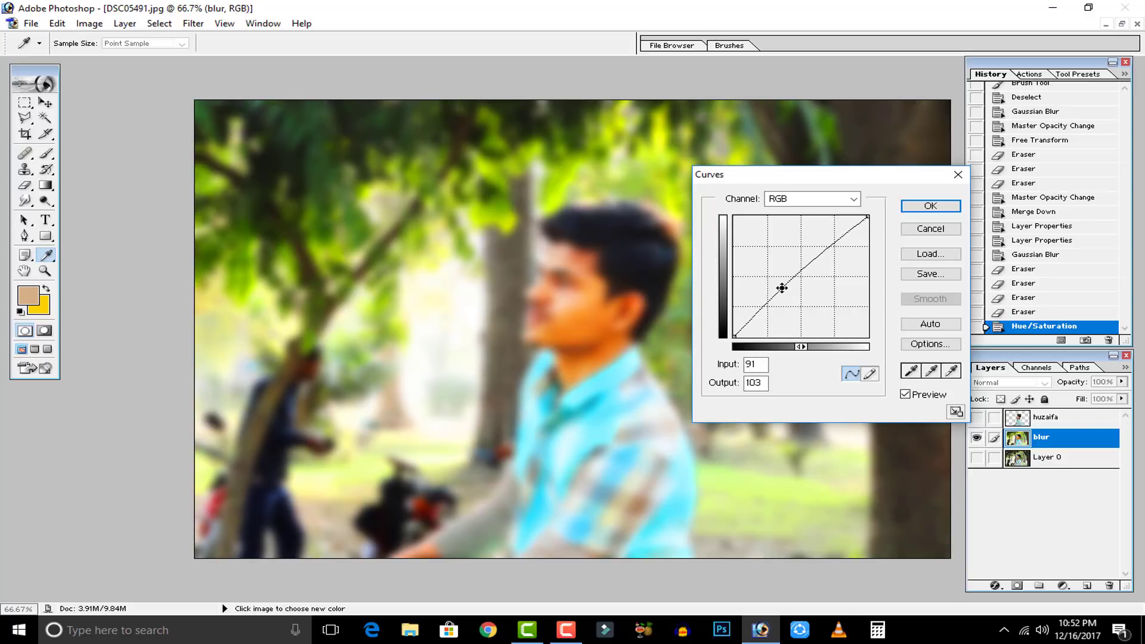
pyautogui.click(931, 229)
pyautogui.press('e')
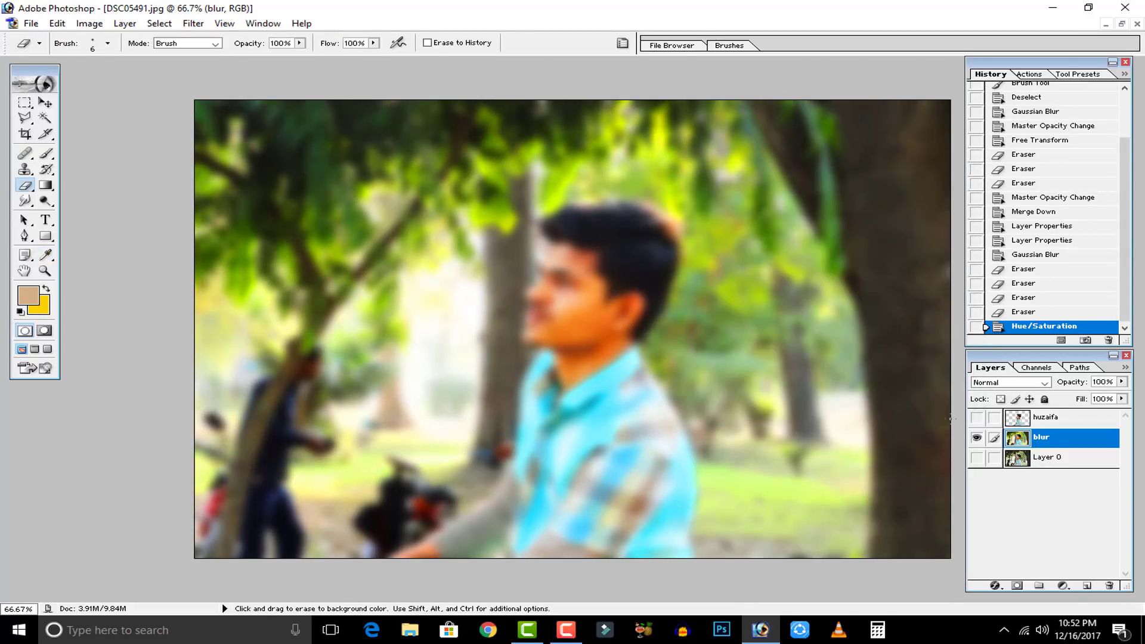
# Step: Show the cutout layer and increase its saturation to +24 with Hue/Saturation
pyautogui.click(1034, 419)
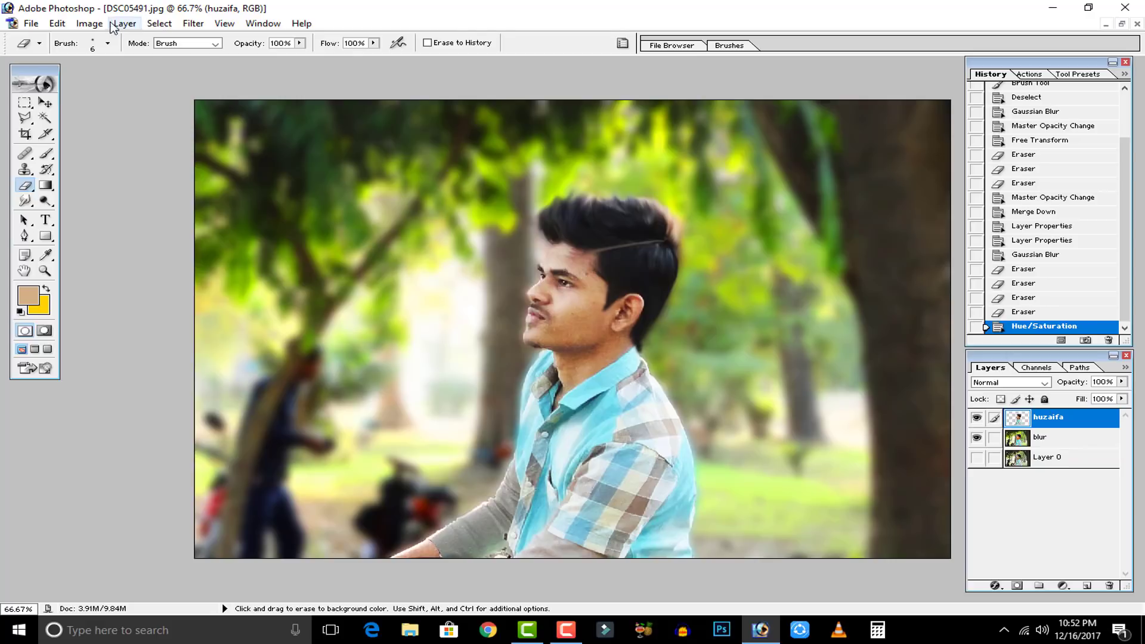
pyautogui.click(89, 23)
pyautogui.moveTo(113, 60)
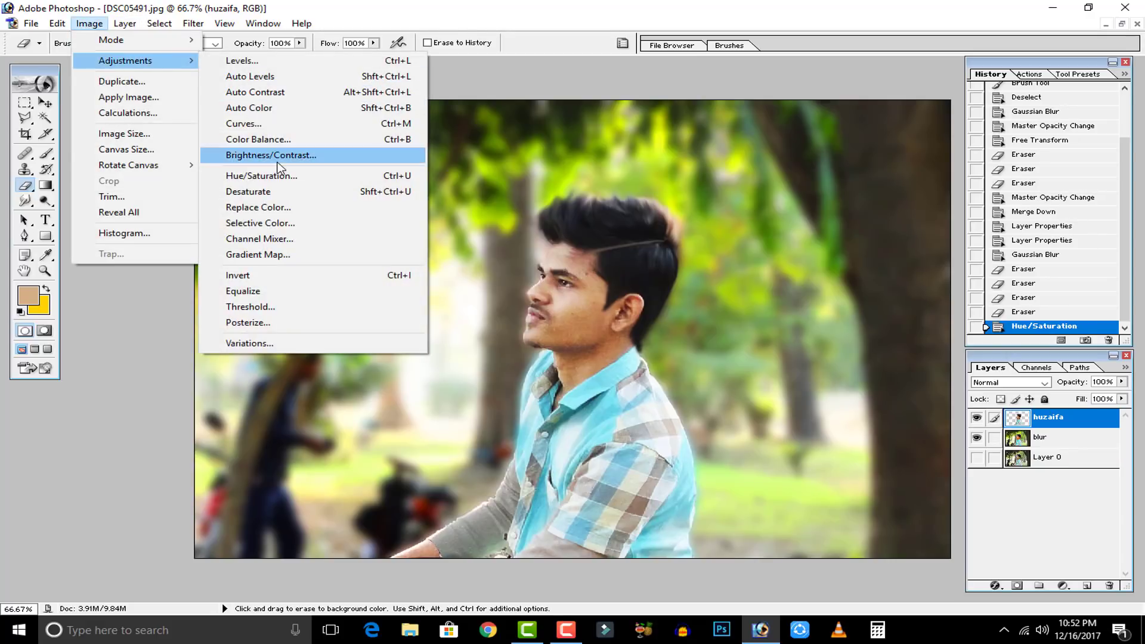
pyautogui.click(262, 175)
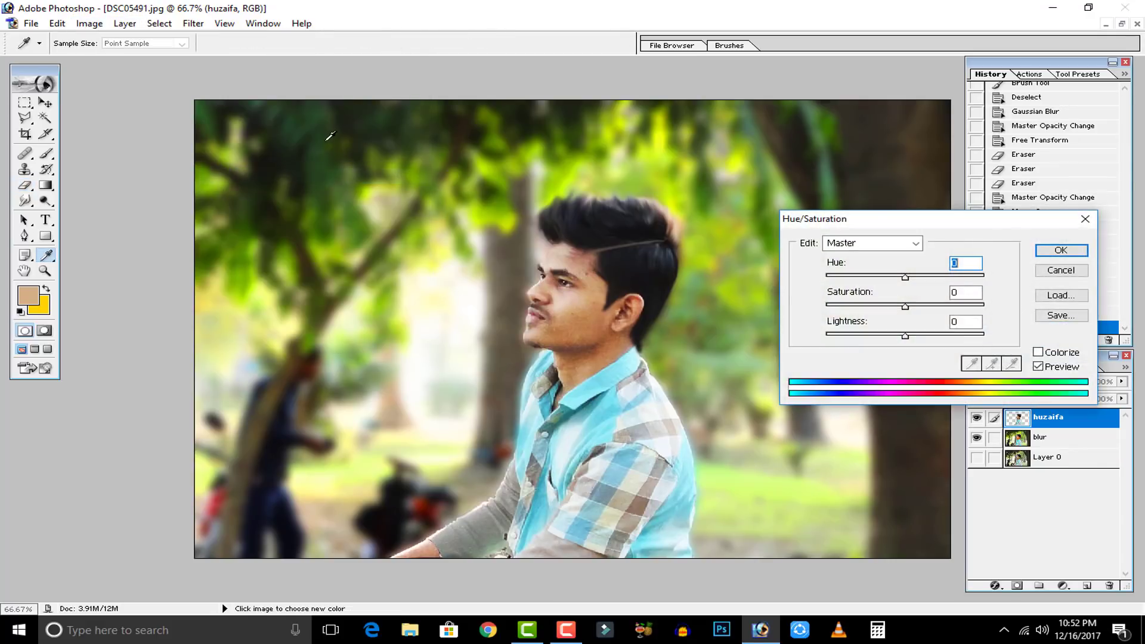
pyautogui.click(915, 307)
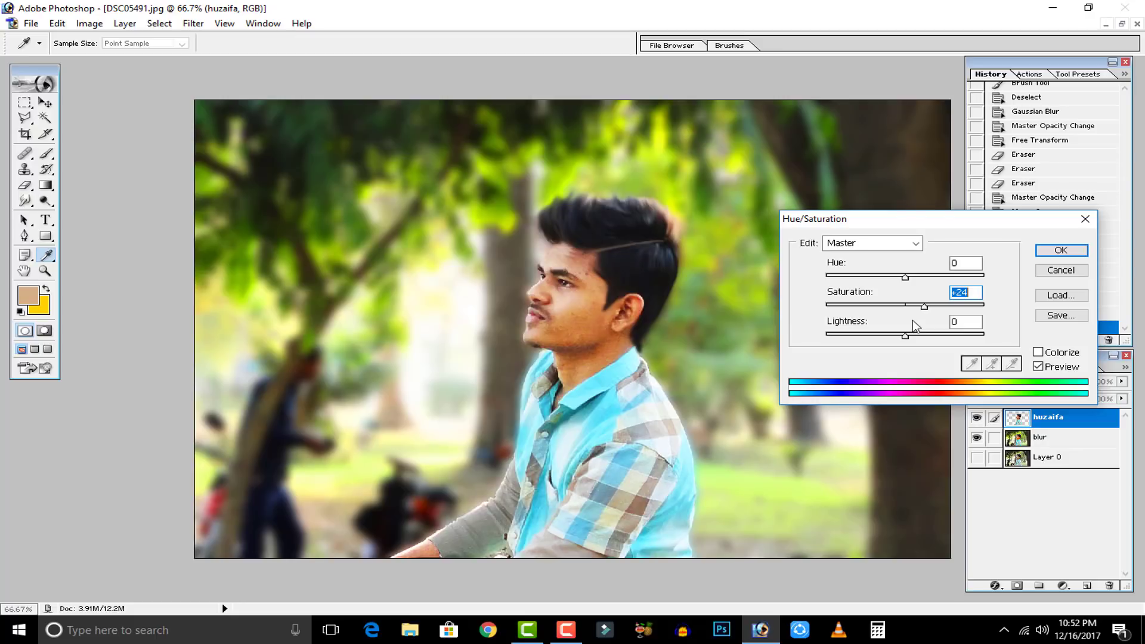
pyautogui.click(1061, 250)
pyautogui.press('e')
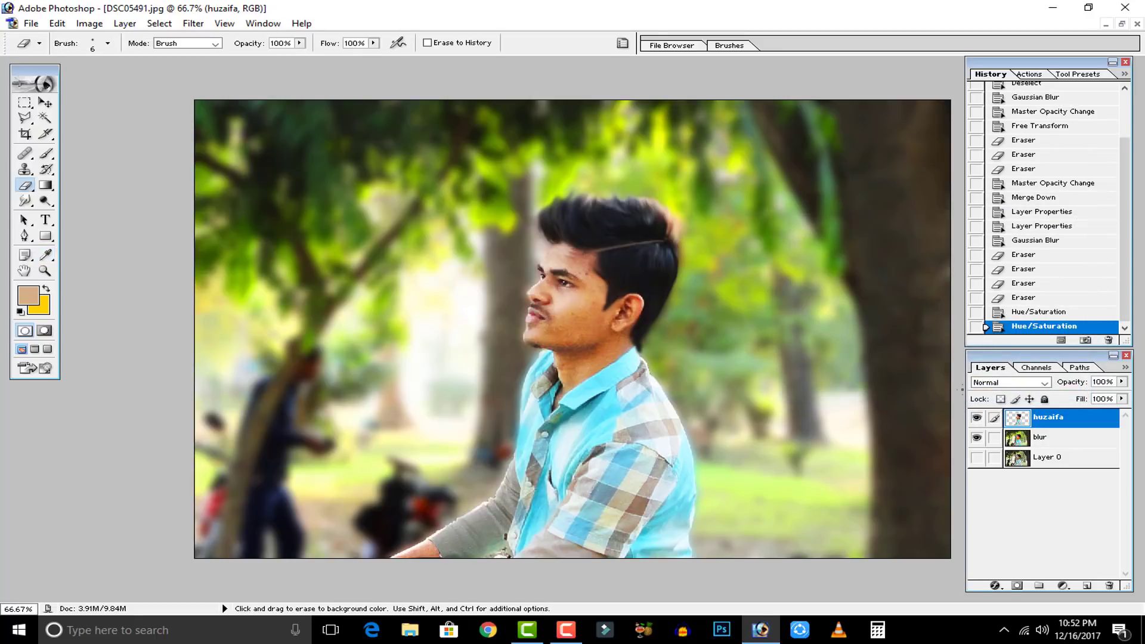
# Step: Switch the cutout layer's visibility off and on repeatedly to compare the man with the blurred version beneath
pyautogui.click(976, 418)
pyautogui.click(977, 418)
pyautogui.click(977, 418)
pyautogui.click(977, 418)
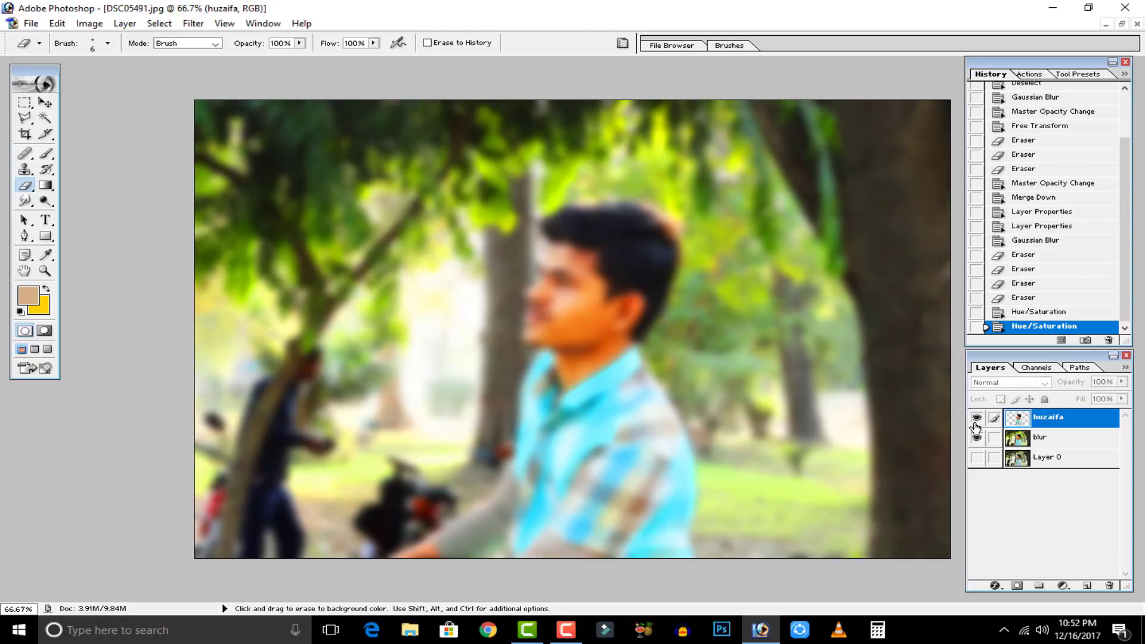
pyautogui.click(977, 418)
pyautogui.click(977, 418)
pyautogui.click(977, 418)
pyautogui.click(976, 418)
pyautogui.click(976, 418)
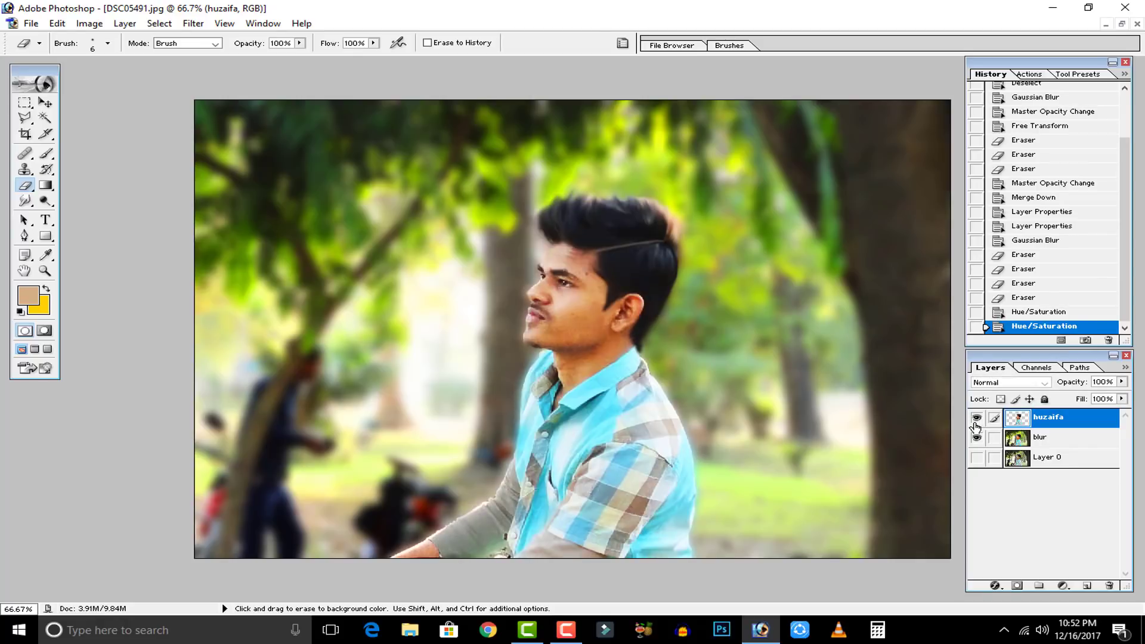
# Step: Examine the cutout's face, hairline and chin edges up close and the whole photo, and hide the cutout layer for comparison
pyautogui.hotkey('ctrl', '+')
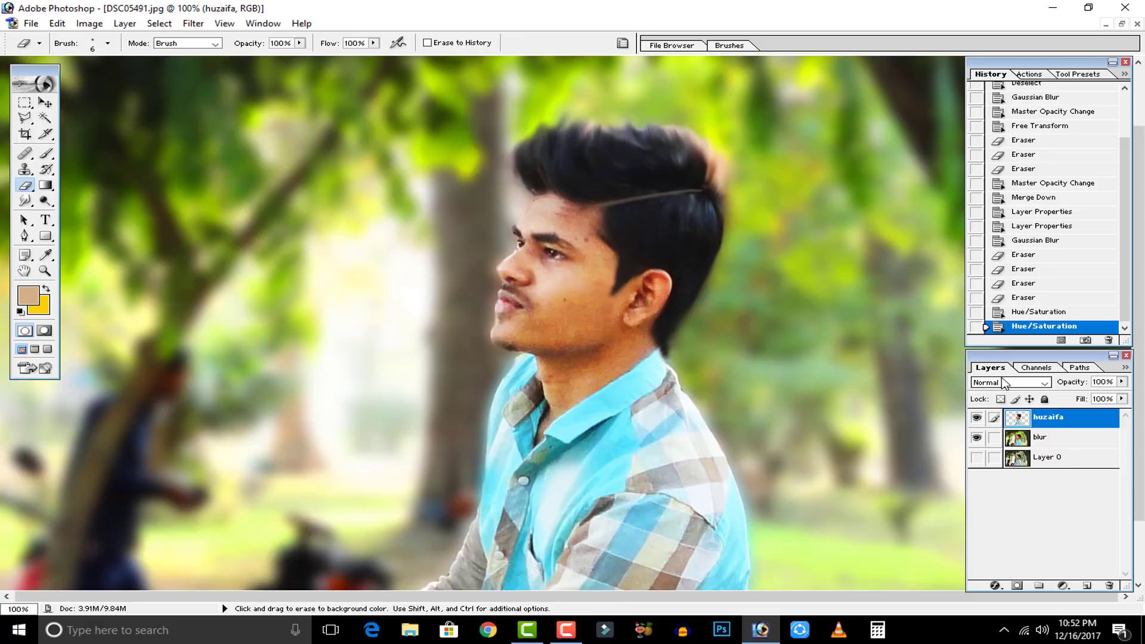
pyautogui.hotkey('ctrl', '+')
pyautogui.moveTo(511, 333); pyautogui.dragTo(481, 353)
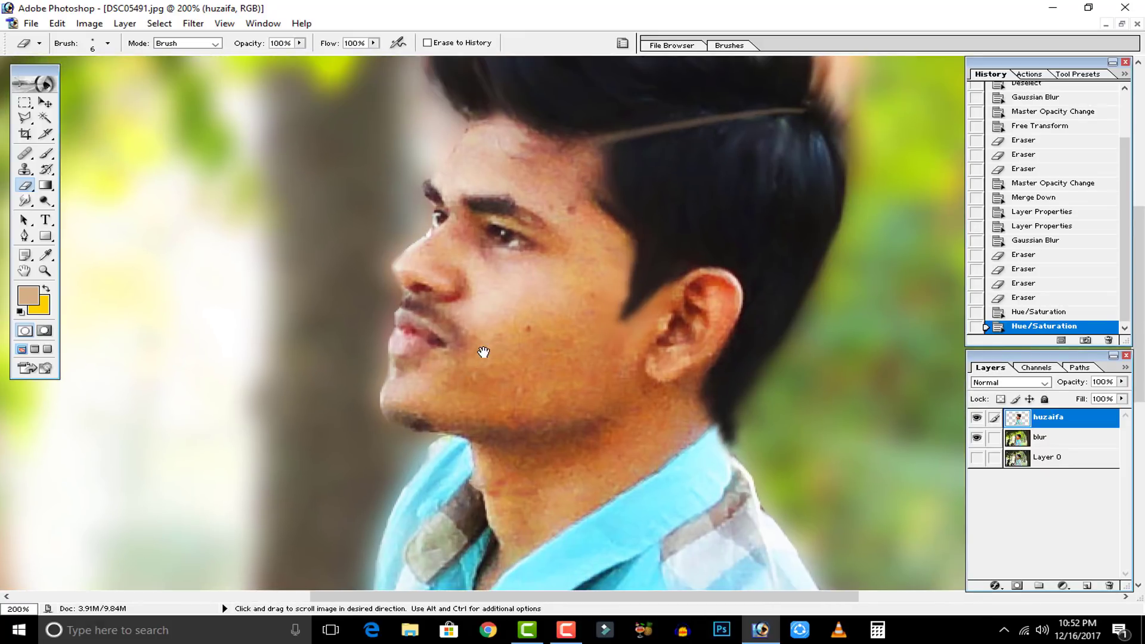
pyautogui.hotkey('ctrl', '+')
pyautogui.scroll(3, 471, 358)
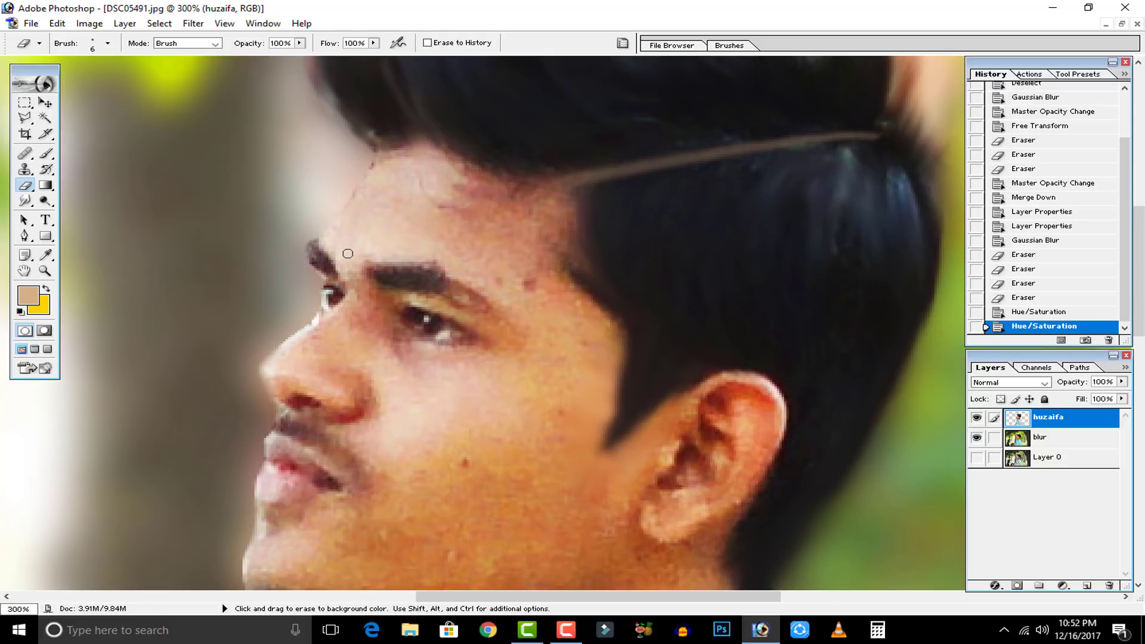
pyautogui.moveTo(278, 364); pyautogui.dragTo(368, 263)
pyautogui.hotkey('ctrl', '-')
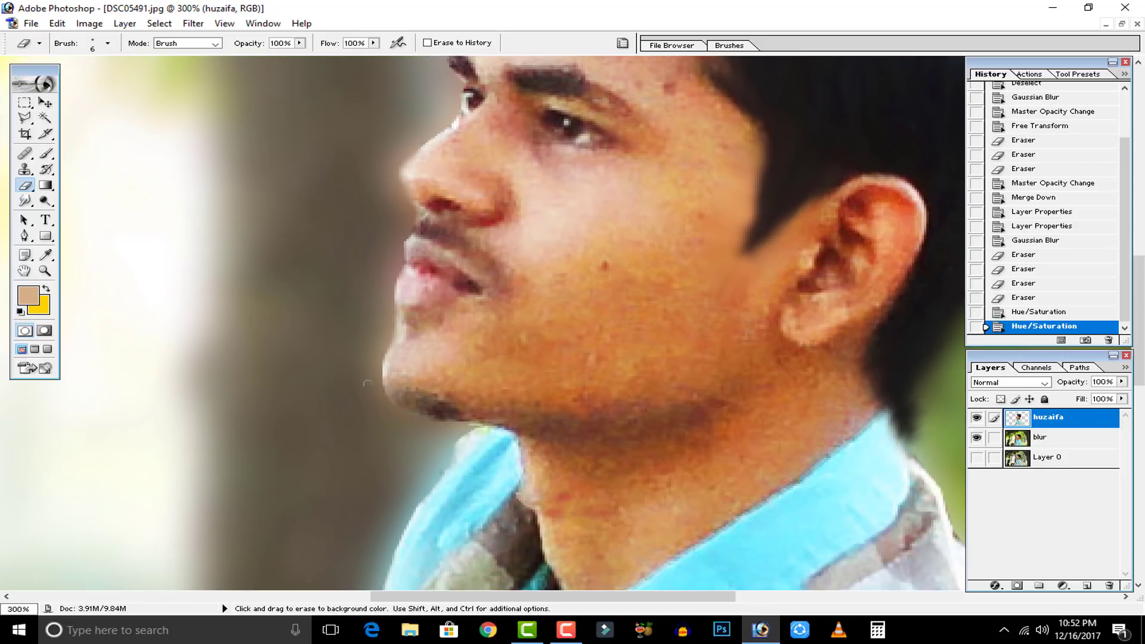
pyautogui.hotkey('ctrl', '-')
pyautogui.hotkey('ctrl', '-')
pyautogui.hotkey('ctrl', '-')
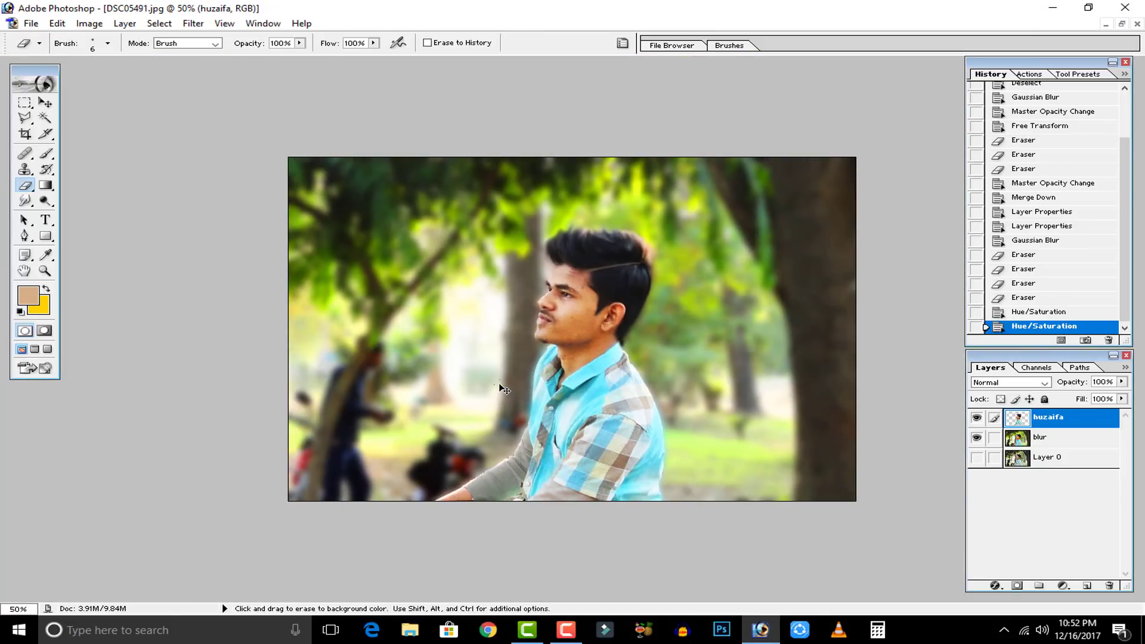
pyautogui.click(983, 421)
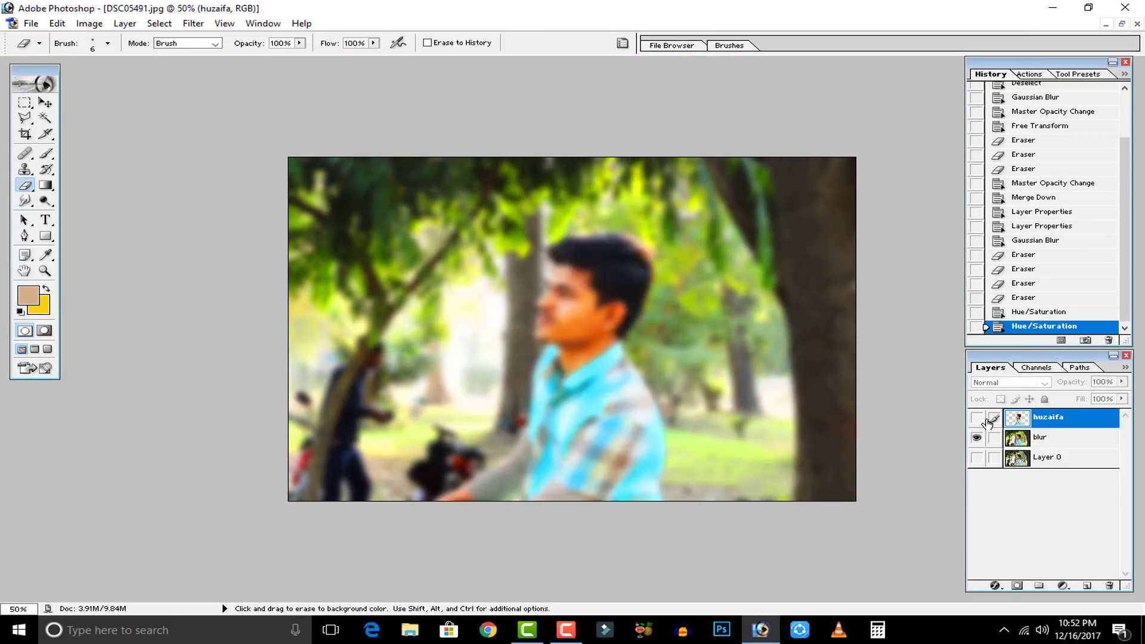
# Step: On the blur layer, smudge the blurred man's forehead, face and hair outline inward with the Smudge tool at 50% strength
pyautogui.click(24, 201)
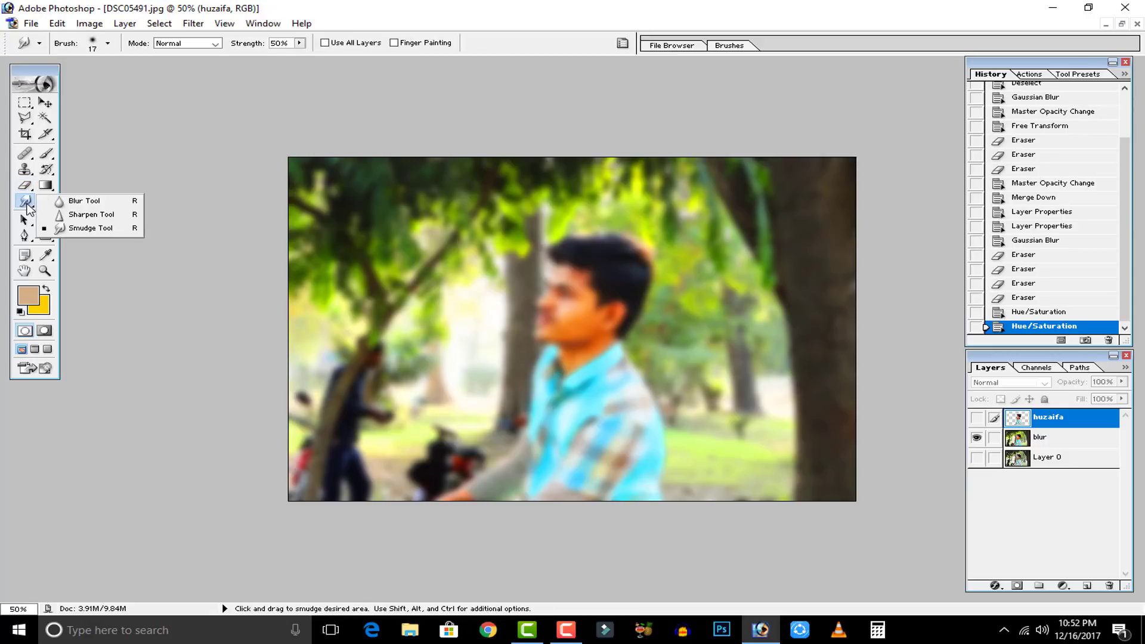
pyautogui.click(581, 313)
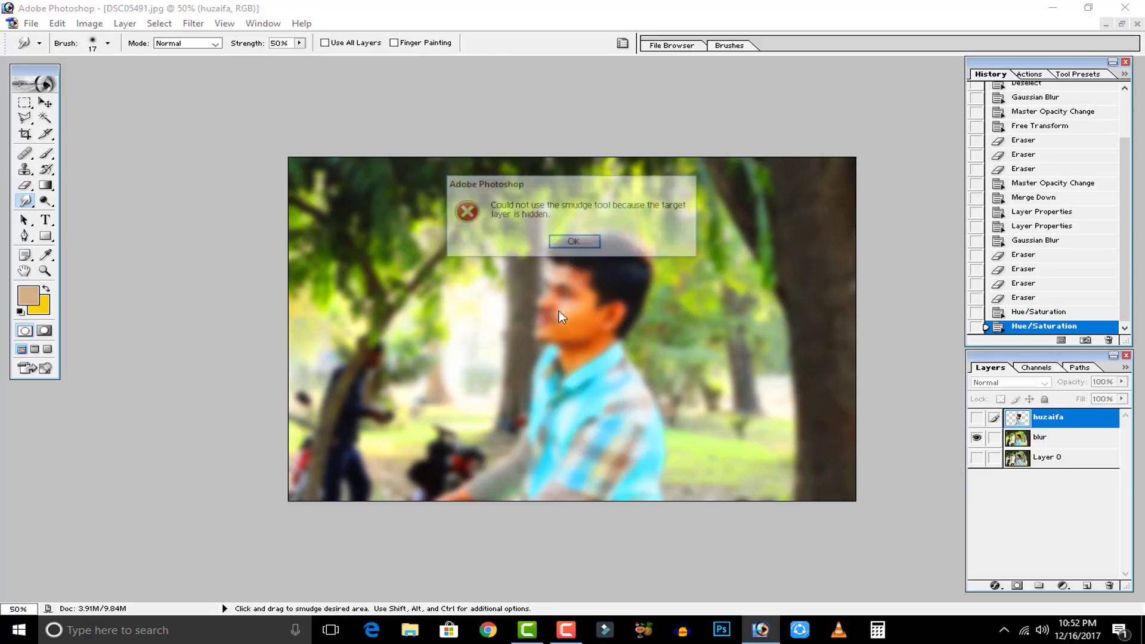
pyautogui.click(576, 243)
pyautogui.click(1050, 433)
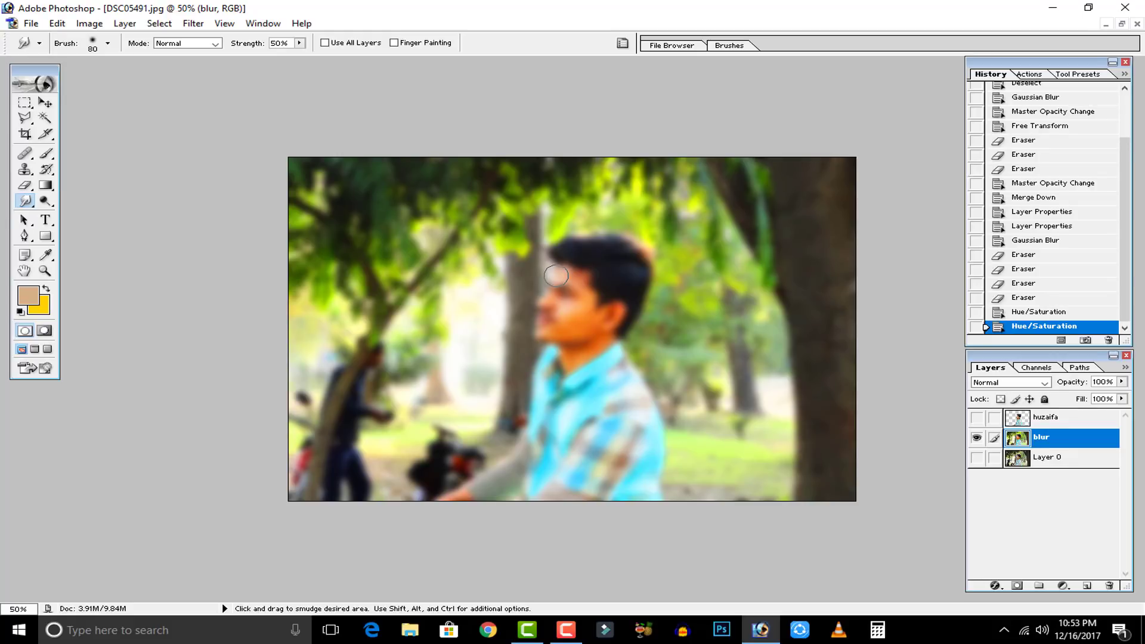
pyautogui.moveTo(556, 276); pyautogui.dragTo(531, 332)
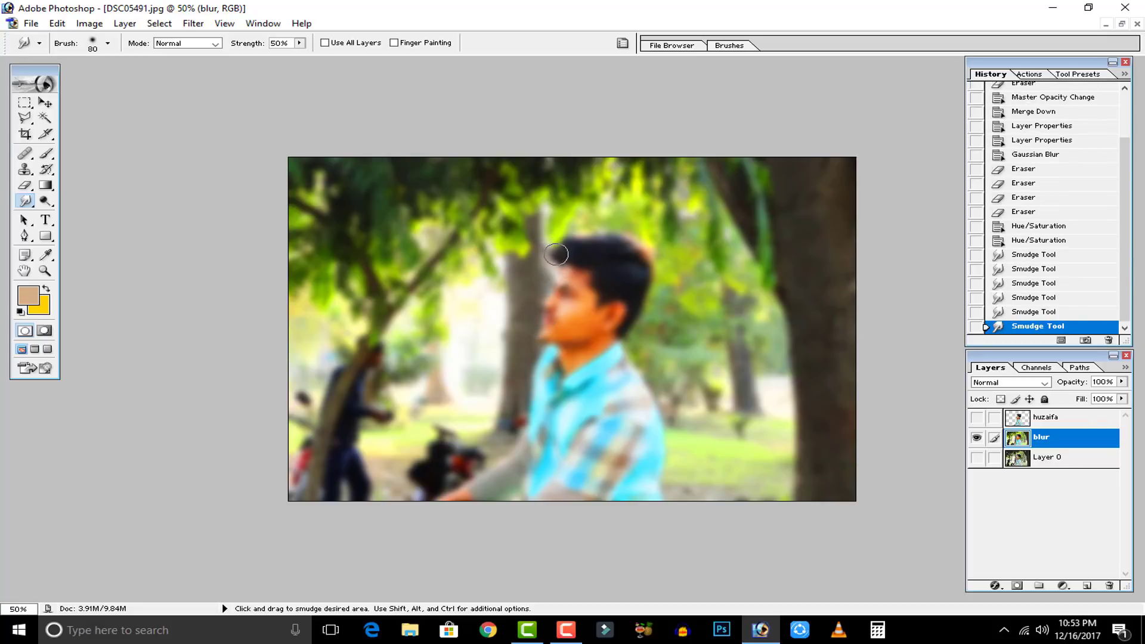
pyautogui.moveTo(556, 255)
pyautogui.mouseDown()
pyautogui.moveTo(570, 240)
pyautogui.moveTo(583, 247)
pyautogui.mouseUp()
pyautogui.moveTo(599, 237)
pyautogui.mouseDown()
pyautogui.moveTo(649, 264)
pyautogui.moveTo(633, 288)
pyautogui.mouseUp()
# Step: Smudge the blurred man's neck, chest, arm and shoulder edges inward on the blur layer
pyautogui.moveTo(628, 355); pyautogui.dragTo(623, 353)
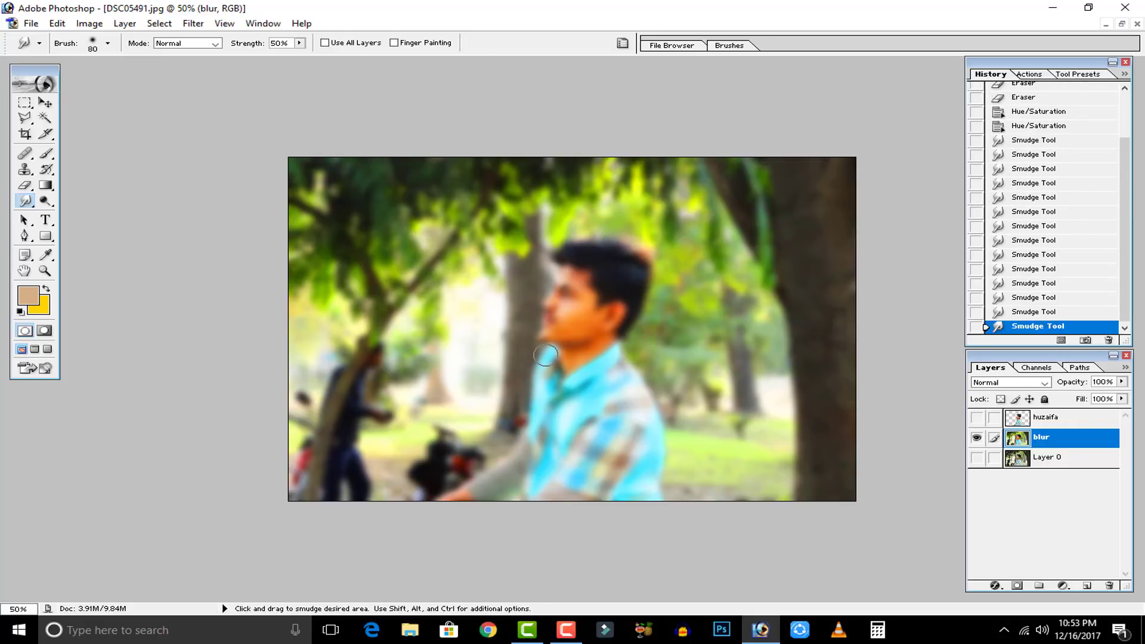
pyautogui.moveTo(543, 356)
pyautogui.mouseDown()
pyautogui.moveTo(530, 407)
pyautogui.moveTo(537, 416)
pyautogui.moveTo(522, 427)
pyautogui.moveTo(535, 426)
pyautogui.moveTo(499, 460)
pyautogui.moveTo(507, 448)
pyautogui.moveTo(519, 454)
pyautogui.moveTo(493, 465)
pyautogui.mouseUp()
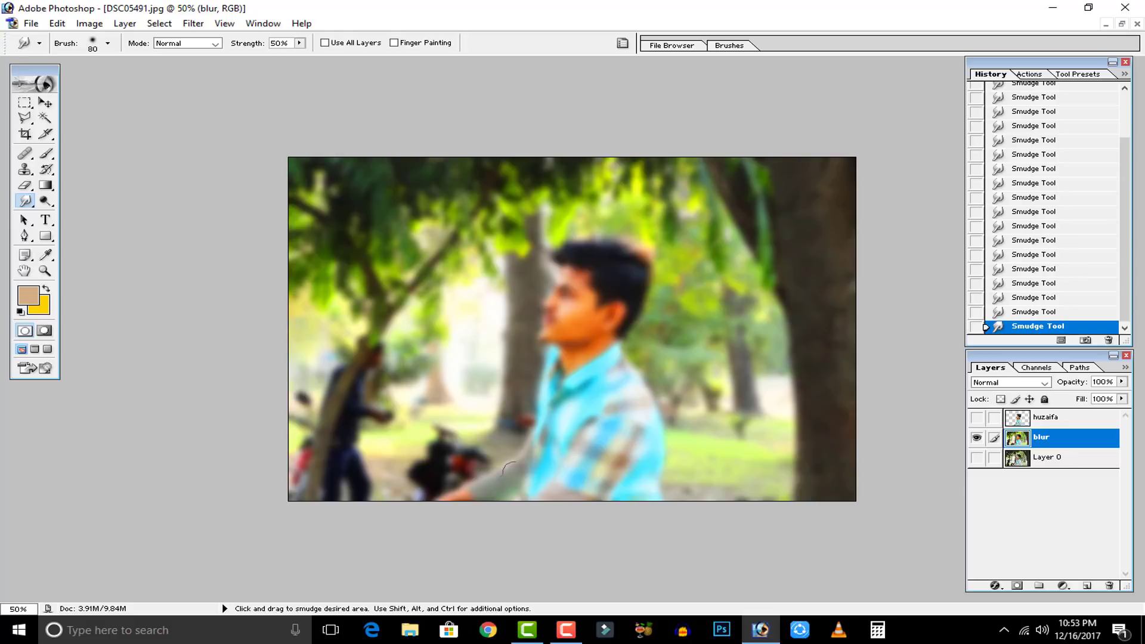
pyautogui.moveTo(668, 453); pyautogui.dragTo(647, 387)
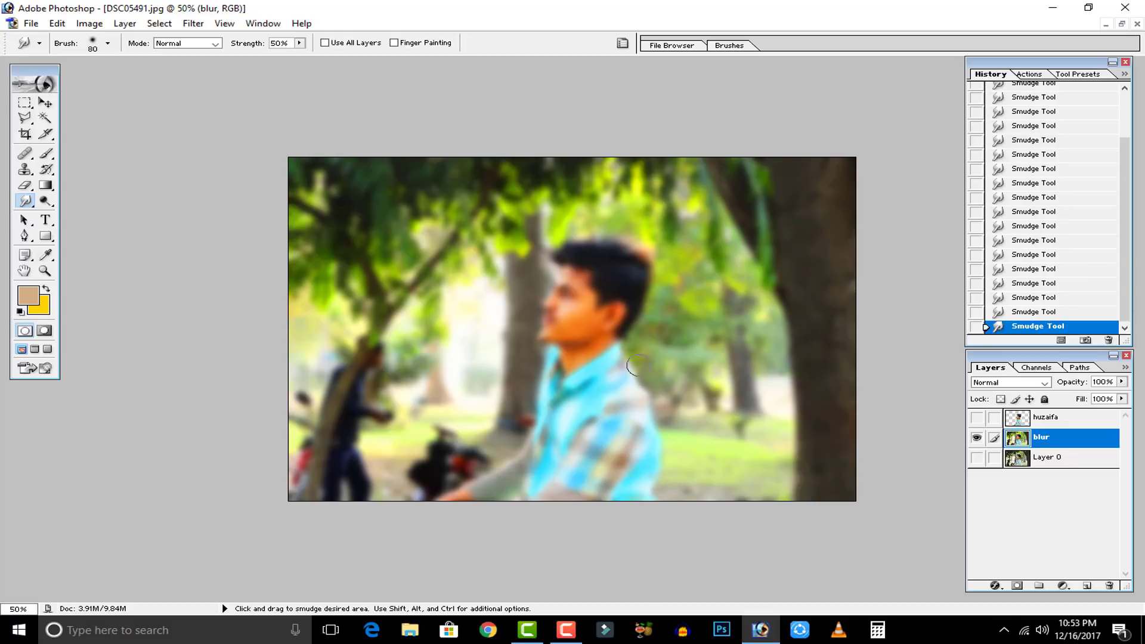
# Step: Show the cutout layer and examine the man's face edges up close and in the whole photo
pyautogui.click(978, 417)
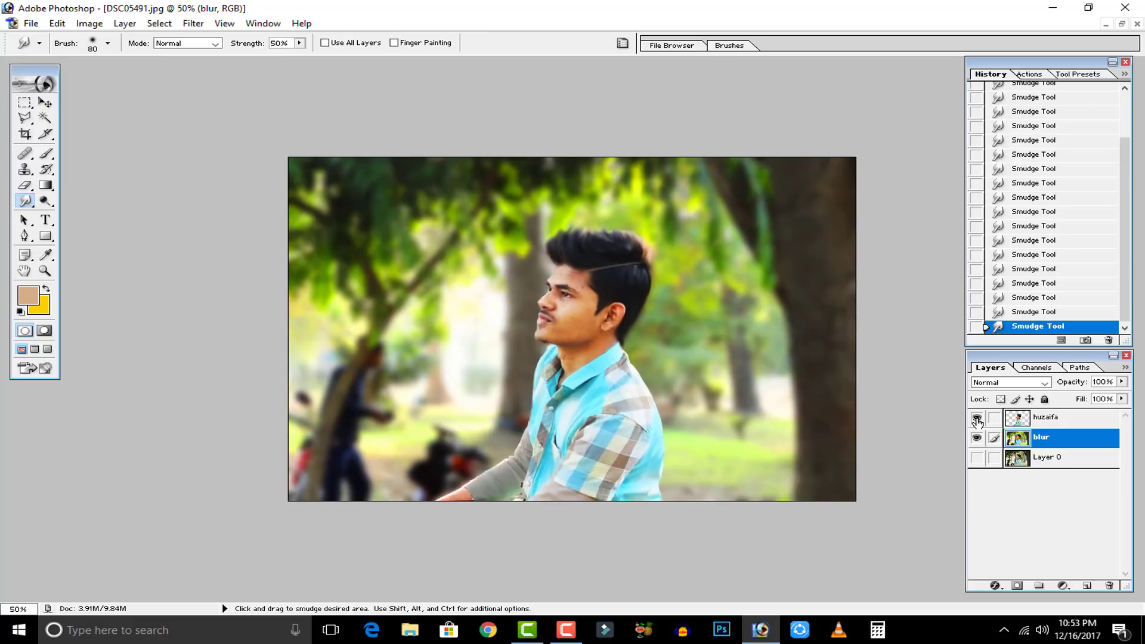
pyautogui.hotkey('ctrl', '+')
pyautogui.hotkey('ctrl', '+')
pyautogui.hotkey('ctrl', '+')
pyautogui.hotkey('ctrl', '+')
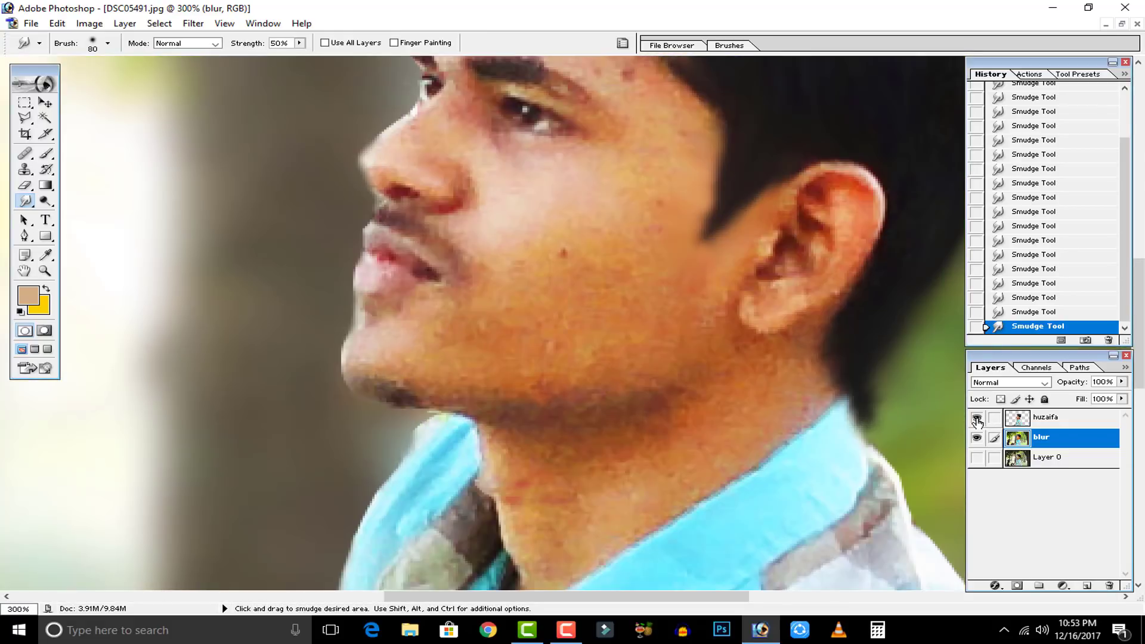
pyautogui.press('space')
pyautogui.moveTo(353, 321)
pyautogui.mouseDown()
pyautogui.moveTo(301, 395)
pyautogui.moveTo(353, 453)
pyautogui.mouseUp()
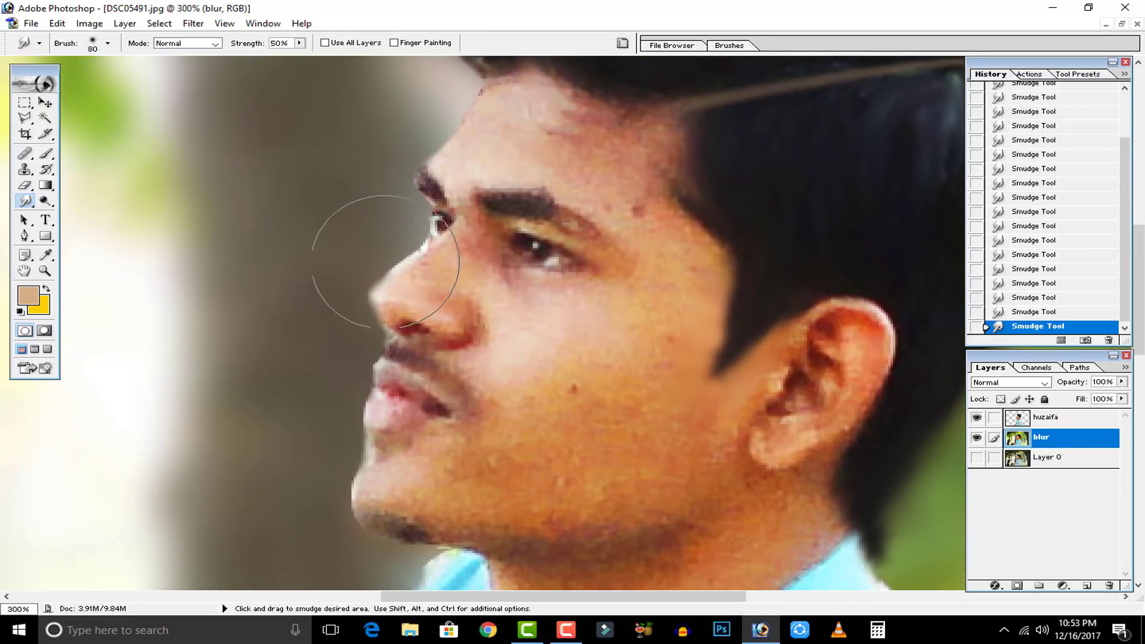
pyautogui.click(45, 102)
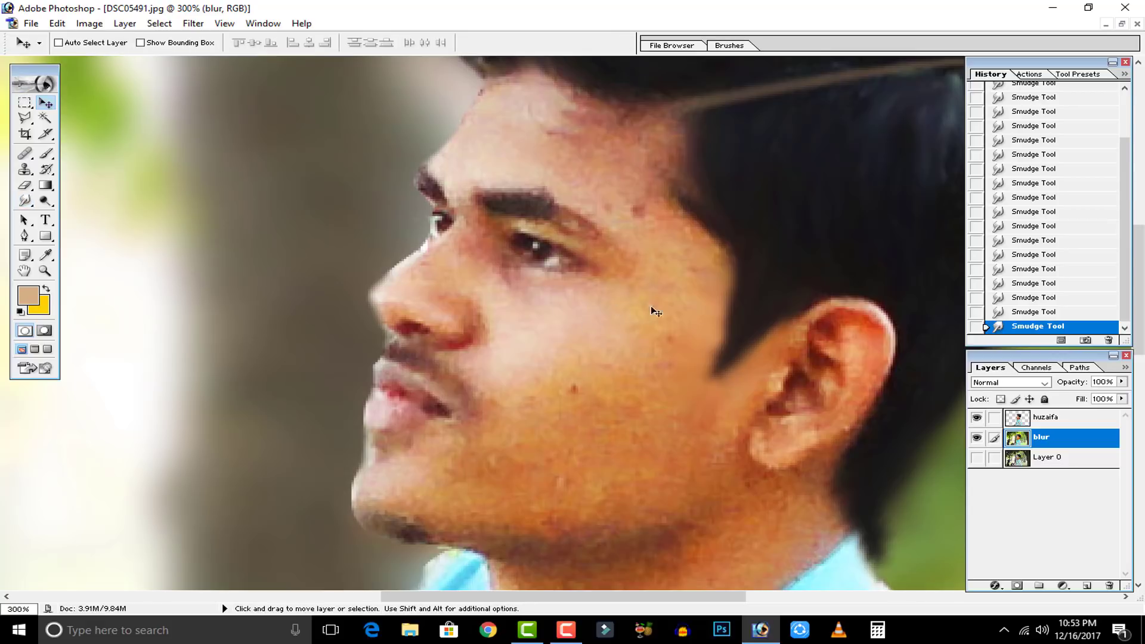
pyautogui.hotkey('ctrl', '-')
pyautogui.hotkey('ctrl', '-')
pyautogui.hotkey('ctrl', '-')
pyautogui.hotkey('ctrl', '-')
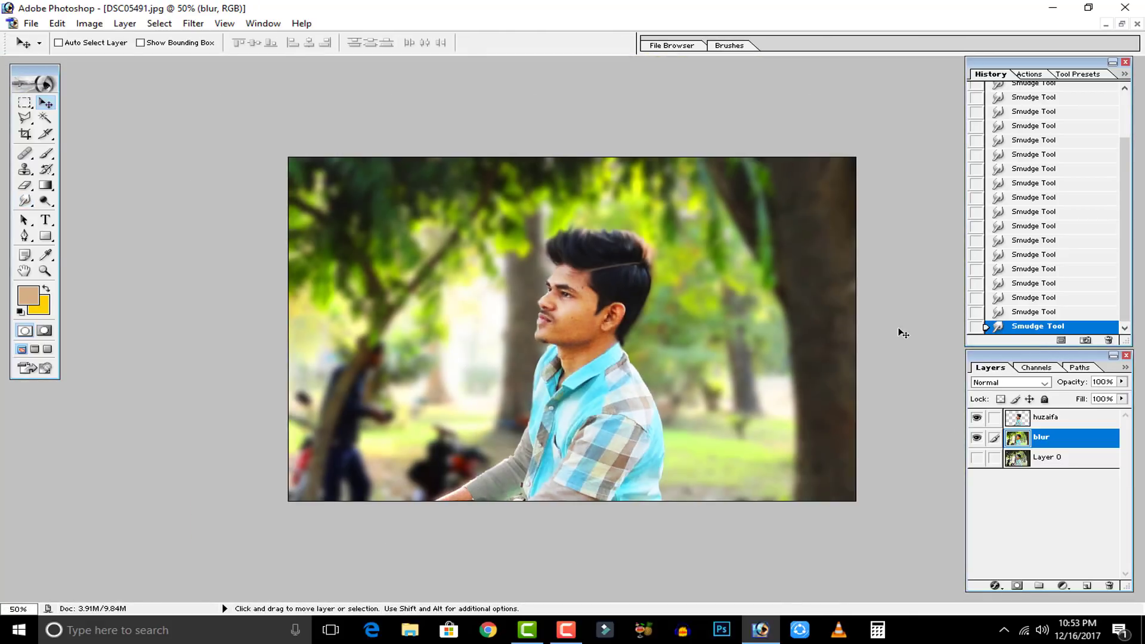
# Step: Compare the earliest recorded smudge state with the latest one in the history, and restore the latest
pyautogui.scroll(-2, 957, 204)
pyautogui.scroll(2, 1002, 197)
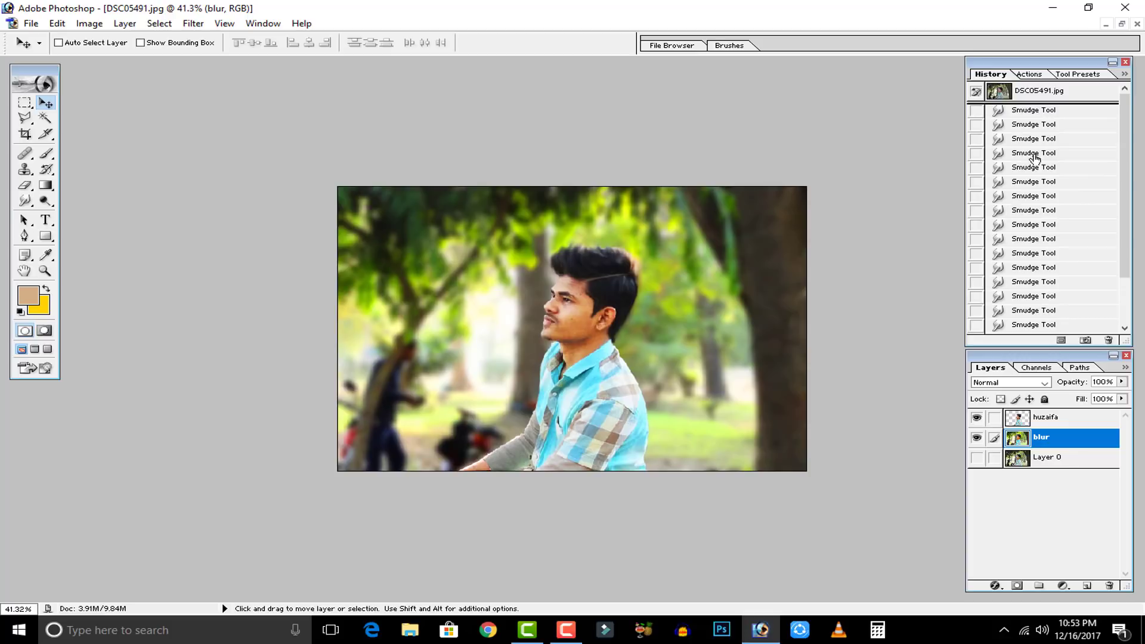
pyautogui.click(1034, 115)
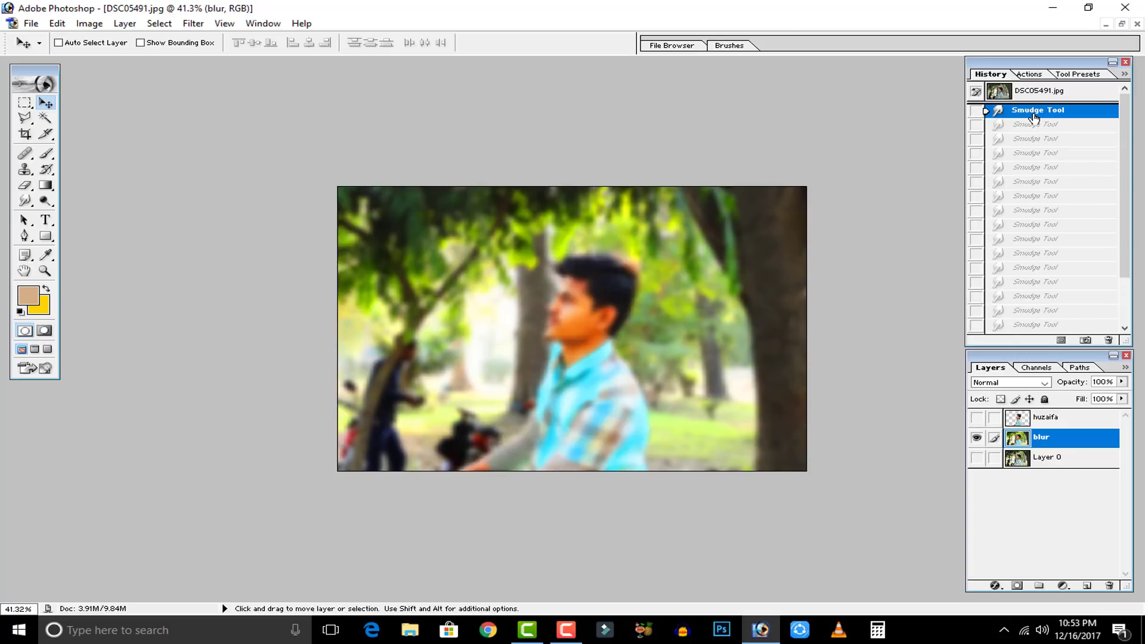
pyautogui.scroll(-2, 1056, 190)
pyautogui.click(1030, 327)
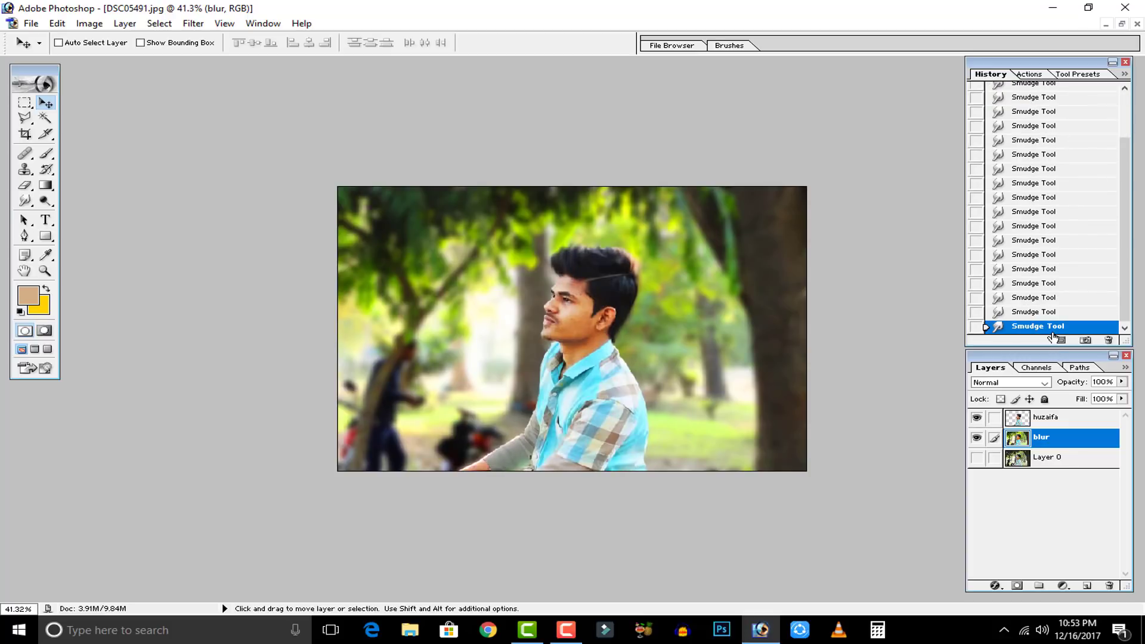
pyautogui.hotkey('ctrl', 'alt', '0')
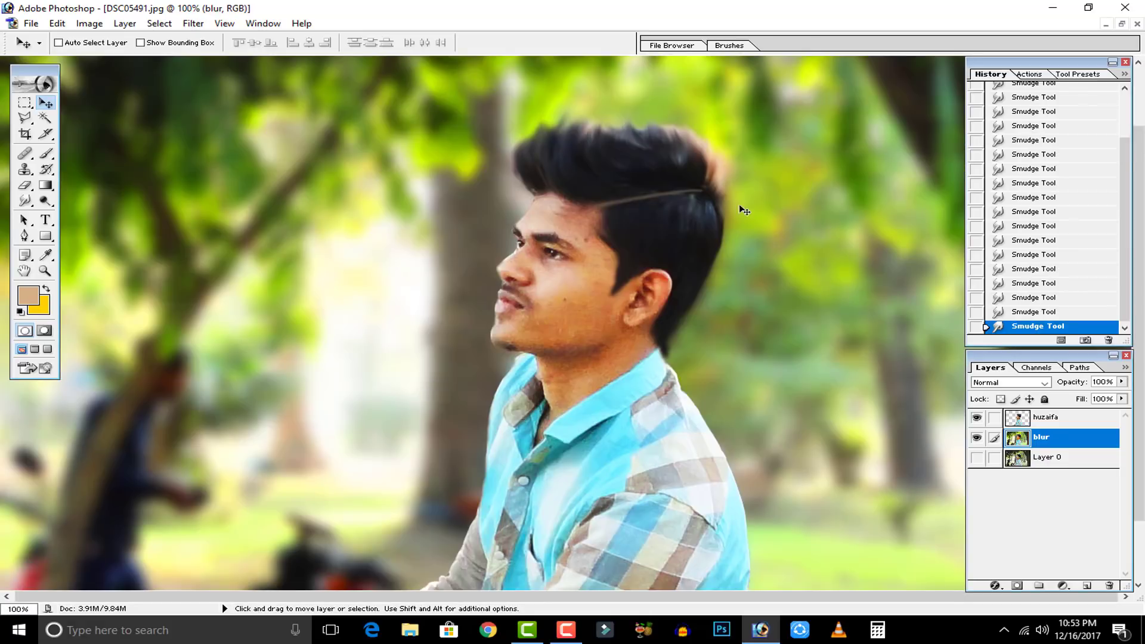
# Step: Select the cutout layer and examine the skin of the man's face and neck up close
pyautogui.click(1020, 423)
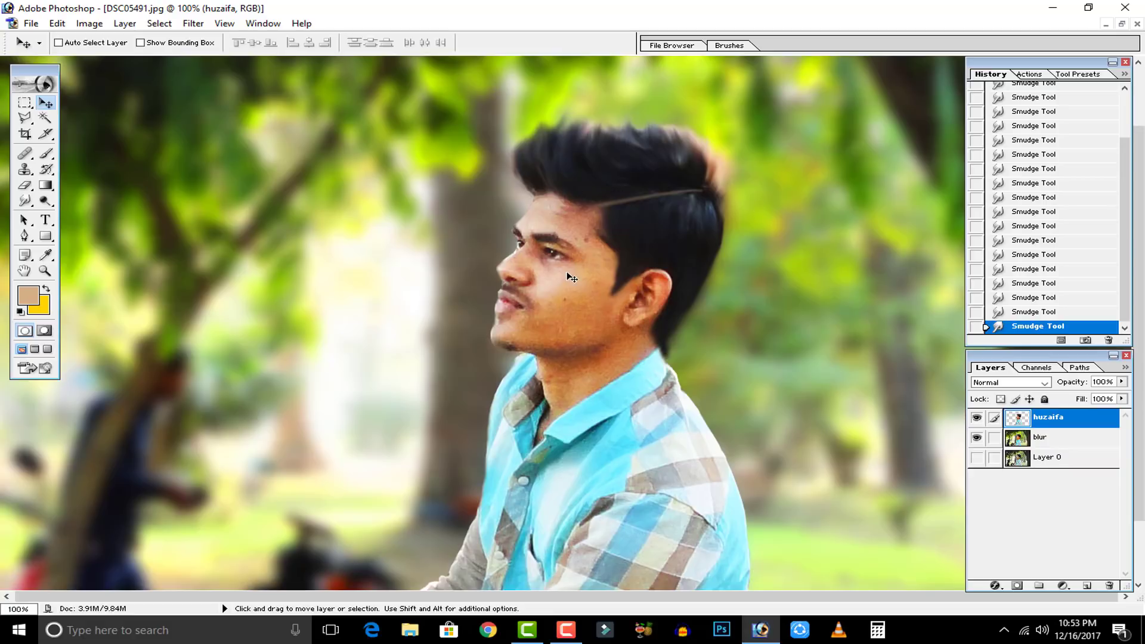
pyautogui.hotkey('ctrl', '+')
pyautogui.hotkey('ctrl', '+')
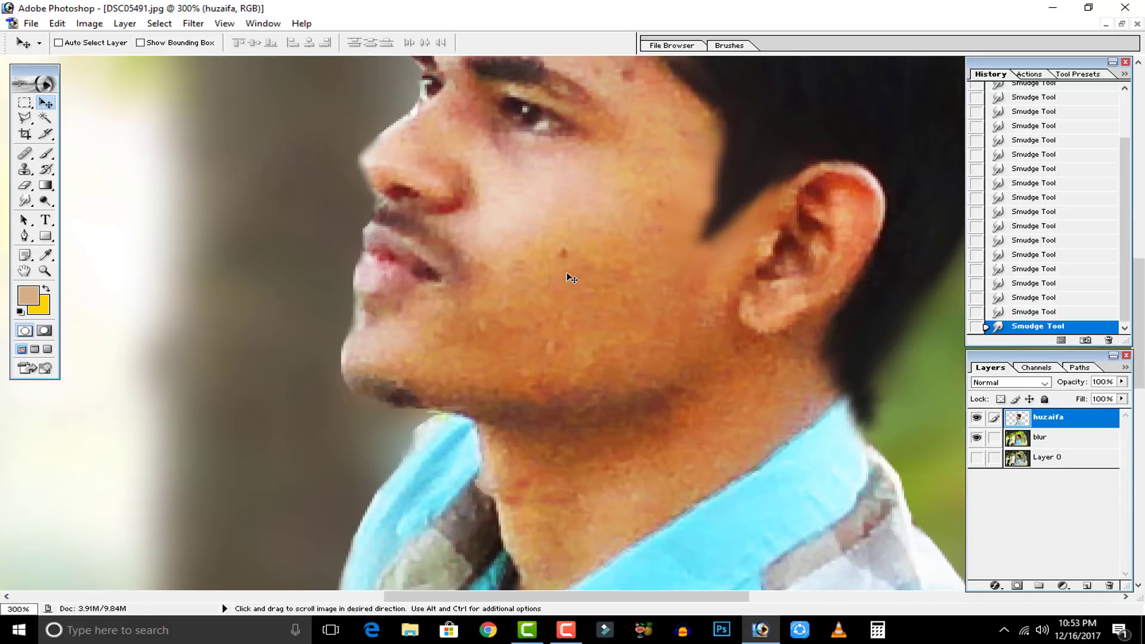
pyautogui.moveTo(593, 281); pyautogui.dragTo(539, 388)
pyautogui.moveTo(541, 265); pyautogui.dragTo(516, 362)
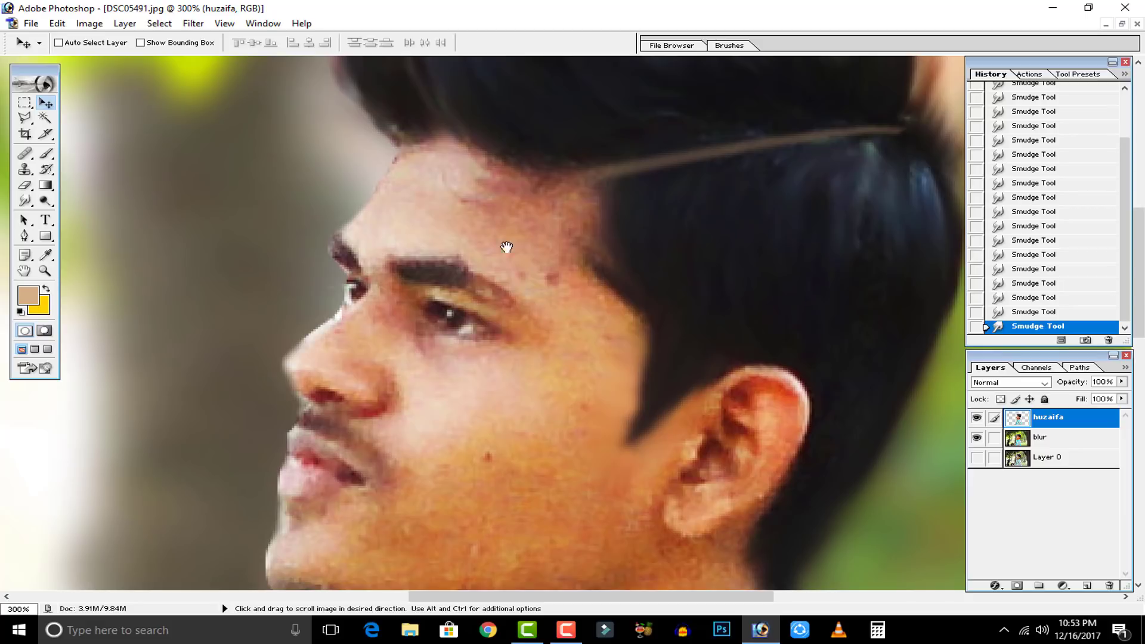
pyautogui.moveTo(474, 257); pyautogui.dragTo(499, 191)
pyautogui.moveTo(459, 291); pyautogui.dragTo(442, 225)
pyautogui.moveTo(499, 373); pyautogui.dragTo(499, 306)
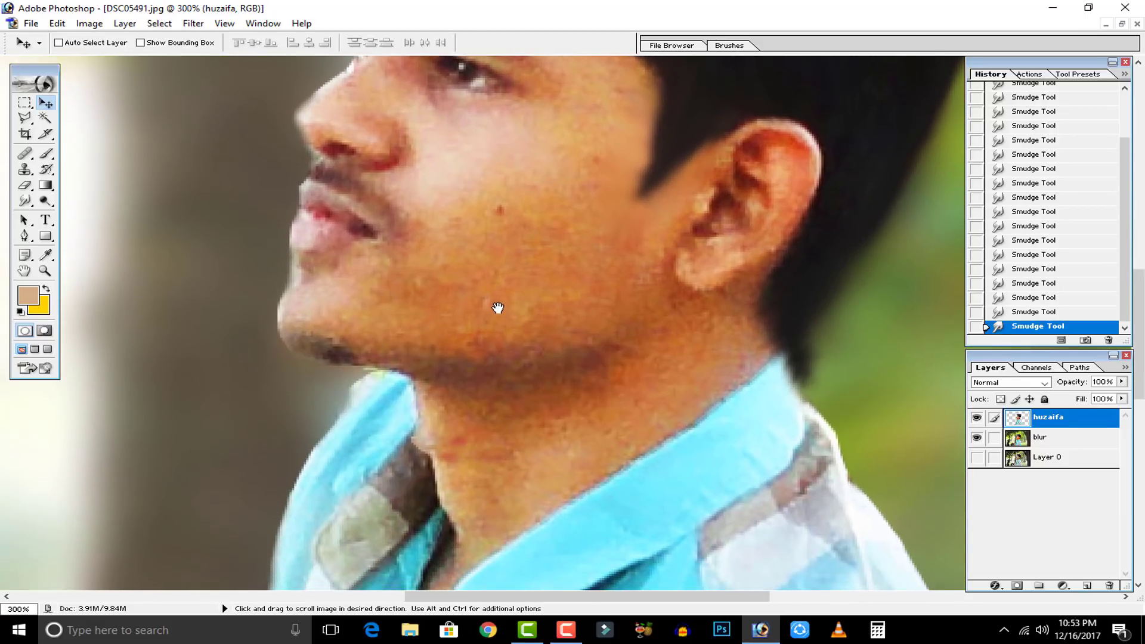
pyautogui.moveTo(428, 295); pyautogui.dragTo(463, 348)
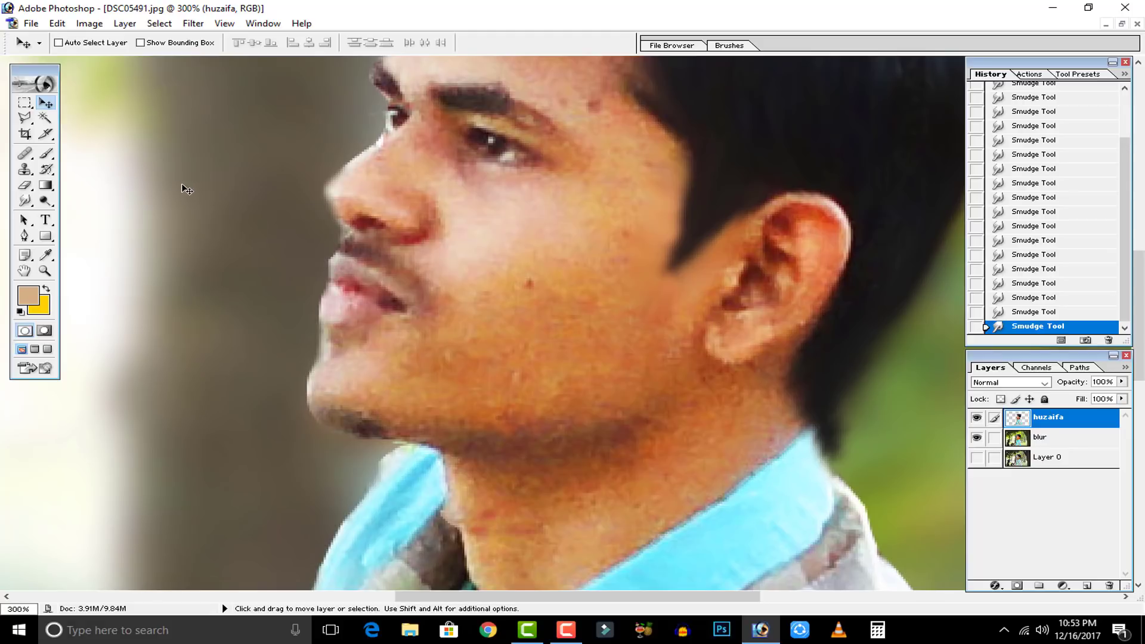
# Step: Soften the skin on the cutout's cheek and chin with the Blur tool at 100% strength and brush size 30
pyautogui.click(25, 201)
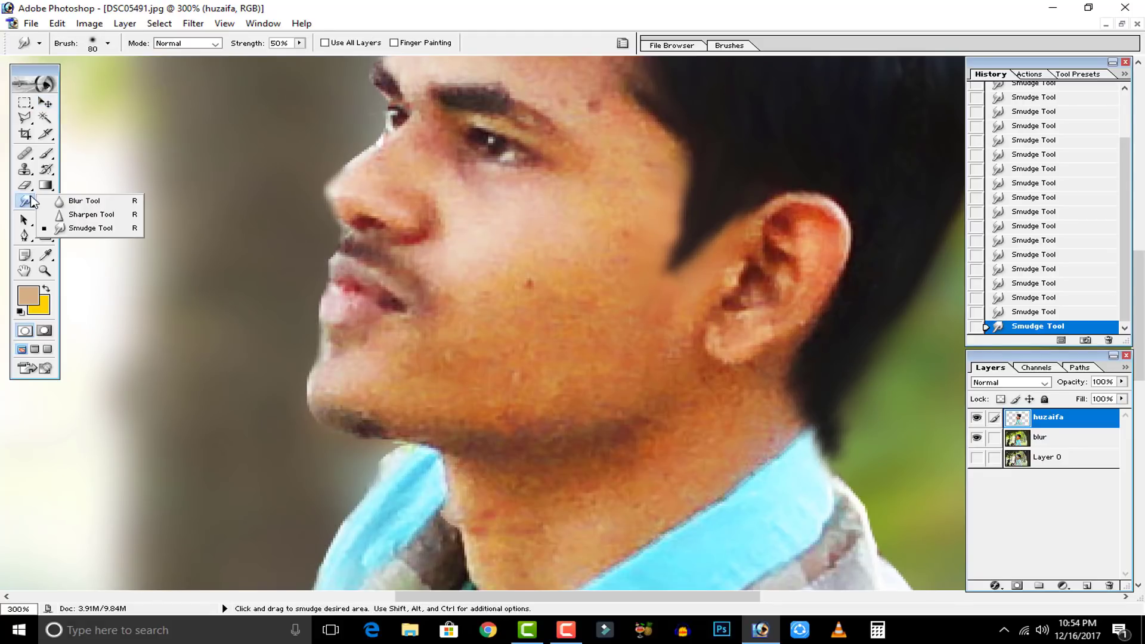
pyautogui.click(100, 205)
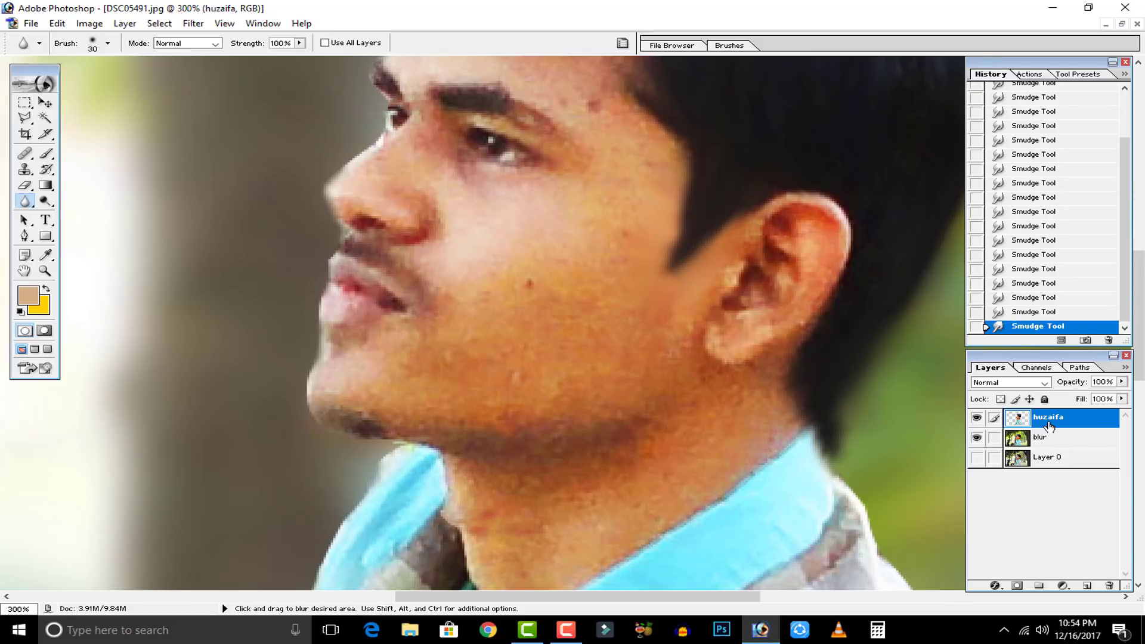
pyautogui.click(299, 44)
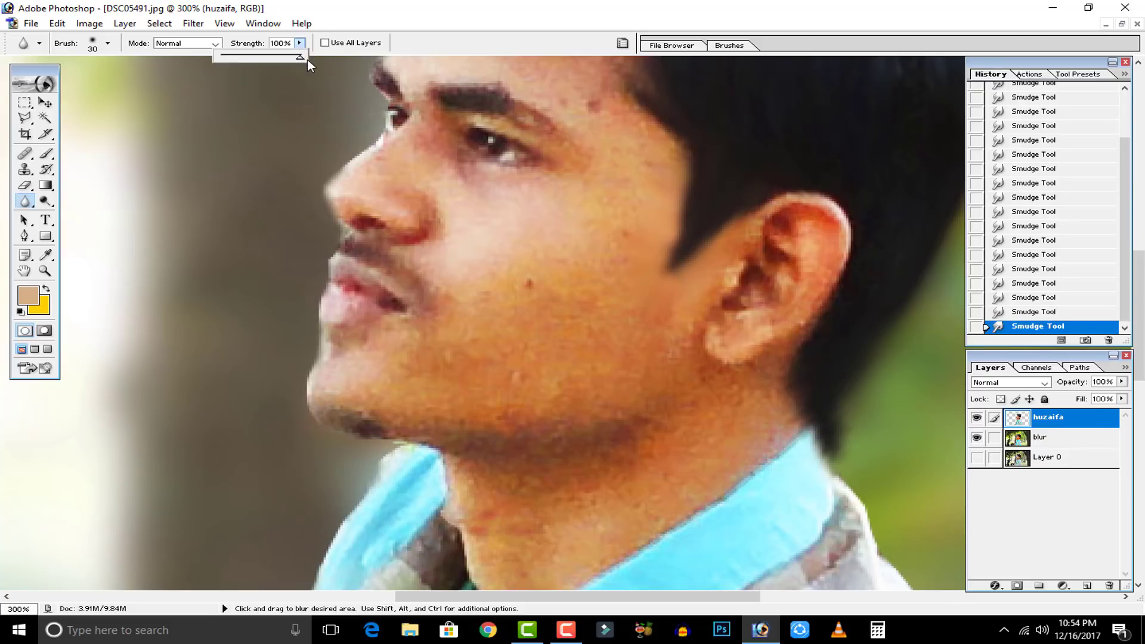
pyautogui.click(562, 222)
pyautogui.moveTo(529, 299); pyautogui.dragTo(520, 285)
pyautogui.moveTo(518, 288); pyautogui.dragTo(472, 332)
pyautogui.moveTo(459, 339); pyautogui.dragTo(427, 359)
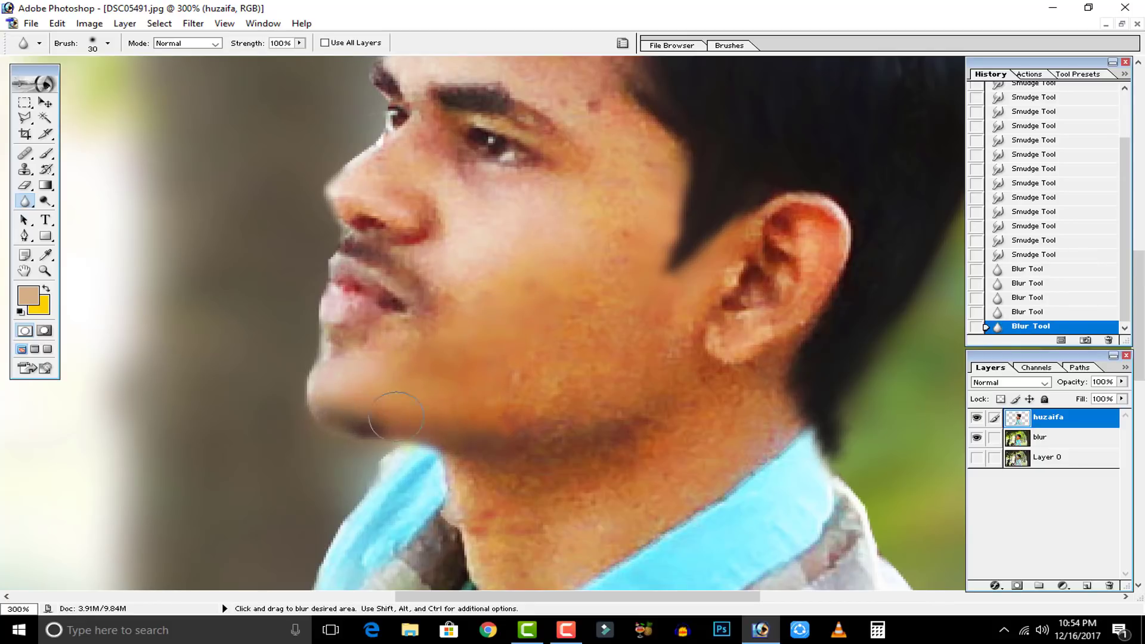
# Step: Blur the skin along the cutout's jawline, lower cheek and neck
pyautogui.moveTo(396, 416)
pyautogui.mouseDown()
pyautogui.moveTo(316, 382)
pyautogui.moveTo(494, 454)
pyautogui.moveTo(474, 452)
pyautogui.moveTo(458, 505)
pyautogui.moveTo(479, 475)
pyautogui.moveTo(485, 493)
pyautogui.moveTo(513, 488)
pyautogui.moveTo(544, 372)
pyautogui.moveTo(518, 456)
pyautogui.moveTo(523, 409)
pyautogui.moveTo(612, 418)
pyautogui.mouseUp()
pyautogui.moveTo(582, 325)
pyautogui.mouseDown()
pyautogui.moveTo(563, 346)
pyautogui.moveTo(621, 358)
pyautogui.mouseUp()
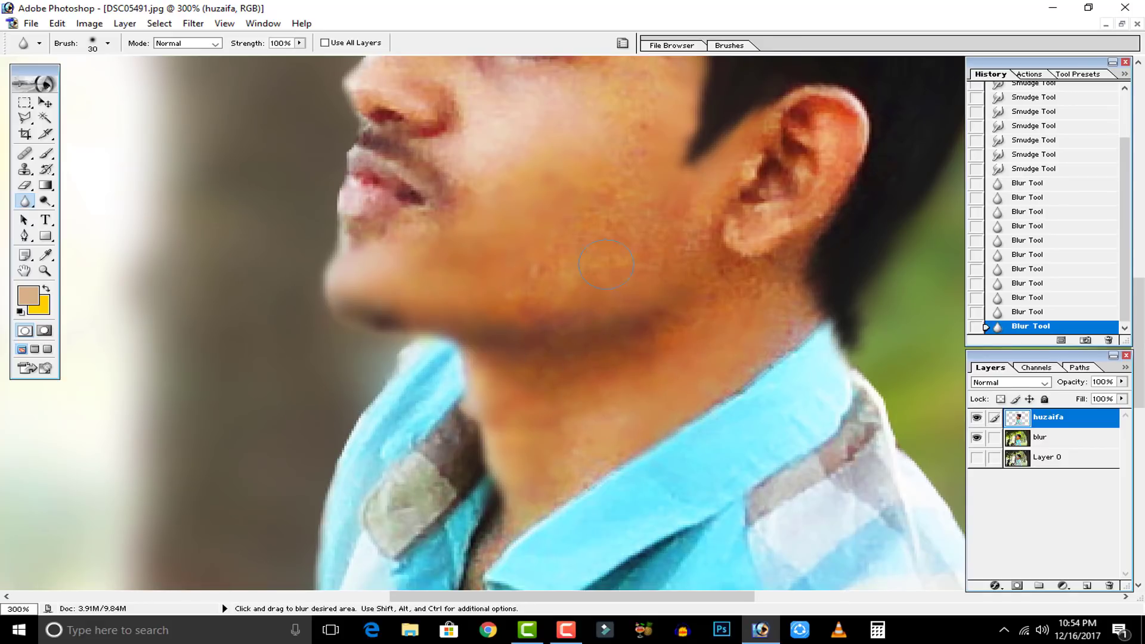
pyautogui.moveTo(577, 274); pyautogui.dragTo(605, 284)
pyautogui.moveTo(683, 307); pyautogui.dragTo(698, 343)
pyautogui.moveTo(719, 280)
pyautogui.mouseDown()
pyautogui.moveTo(713, 329)
pyautogui.moveTo(740, 322)
pyautogui.mouseUp()
pyautogui.moveTo(761, 275); pyautogui.dragTo(758, 328)
pyautogui.moveTo(790, 281)
pyautogui.mouseDown()
pyautogui.moveTo(788, 328)
pyautogui.moveTo(764, 352)
pyautogui.mouseUp()
# Step: Blur the remaining neck skin and the upper cheek, nose and forehead of the cutout
pyautogui.scroll(-3, 761, 344)
pyautogui.hscroll(-2, 761, 345)
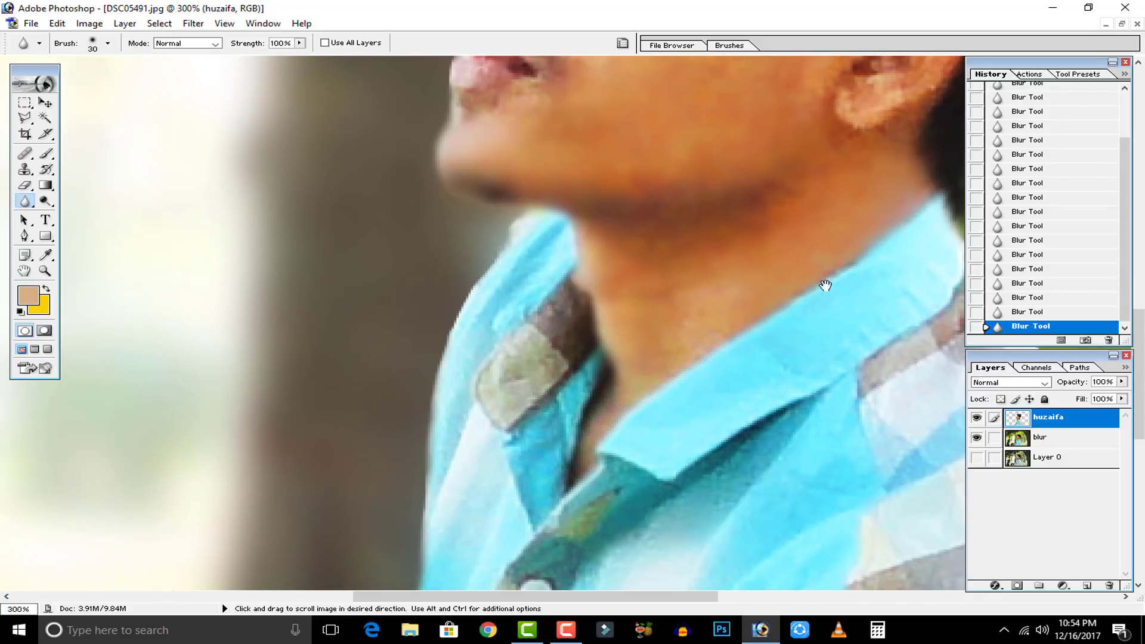
pyautogui.scroll(5, 724, 478)
pyautogui.hscroll(3, 724, 477)
pyautogui.moveTo(373, 452)
pyautogui.mouseDown()
pyautogui.moveTo(303, 417)
pyautogui.moveTo(353, 454)
pyautogui.moveTo(360, 399)
pyautogui.moveTo(345, 400)
pyautogui.moveTo(345, 378)
pyautogui.moveTo(410, 391)
pyautogui.moveTo(438, 426)
pyautogui.moveTo(479, 420)
pyautogui.moveTo(673, 462)
pyautogui.moveTo(506, 400)
pyautogui.moveTo(508, 297)
pyautogui.moveTo(499, 316)
pyautogui.moveTo(552, 360)
pyautogui.moveTo(439, 212)
pyautogui.moveTo(478, 282)
pyautogui.moveTo(442, 269)
pyautogui.moveTo(493, 286)
pyautogui.moveTo(420, 259)
pyautogui.moveTo(445, 259)
pyautogui.moveTo(421, 274)
pyautogui.moveTo(661, 462)
pyautogui.moveTo(641, 403)
pyautogui.moveTo(716, 324)
pyautogui.moveTo(712, 333)
pyautogui.moveTo(693, 323)
pyautogui.moveTo(693, 312)
pyautogui.moveTo(652, 290)
pyautogui.moveTo(581, 283)
pyautogui.moveTo(607, 283)
pyautogui.moveTo(584, 327)
pyautogui.moveTo(618, 319)
pyautogui.moveTo(621, 348)
pyautogui.moveTo(684, 376)
pyautogui.moveTo(584, 354)
pyautogui.moveTo(532, 360)
pyautogui.moveTo(578, 284)
pyautogui.moveTo(529, 313)
pyautogui.moveTo(555, 291)
pyautogui.moveTo(528, 338)
pyautogui.moveTo(547, 295)
pyautogui.moveTo(589, 269)
pyautogui.mouseUp()
pyautogui.press('space')
pyautogui.moveTo(542, 388)
pyautogui.mouseDown()
pyautogui.moveTo(568, 377)
pyautogui.moveTo(570, 324)
pyautogui.moveTo(571, 371)
pyautogui.moveTo(558, 292)
pyautogui.moveTo(563, 374)
pyautogui.moveTo(576, 339)
pyautogui.moveTo(597, 422)
pyautogui.moveTo(599, 395)
pyautogui.moveTo(524, 379)
pyautogui.moveTo(539, 384)
pyautogui.moveTo(522, 383)
pyautogui.moveTo(512, 405)
pyautogui.moveTo(498, 390)
pyautogui.moveTo(549, 416)
pyautogui.moveTo(503, 411)
pyautogui.mouseUp()
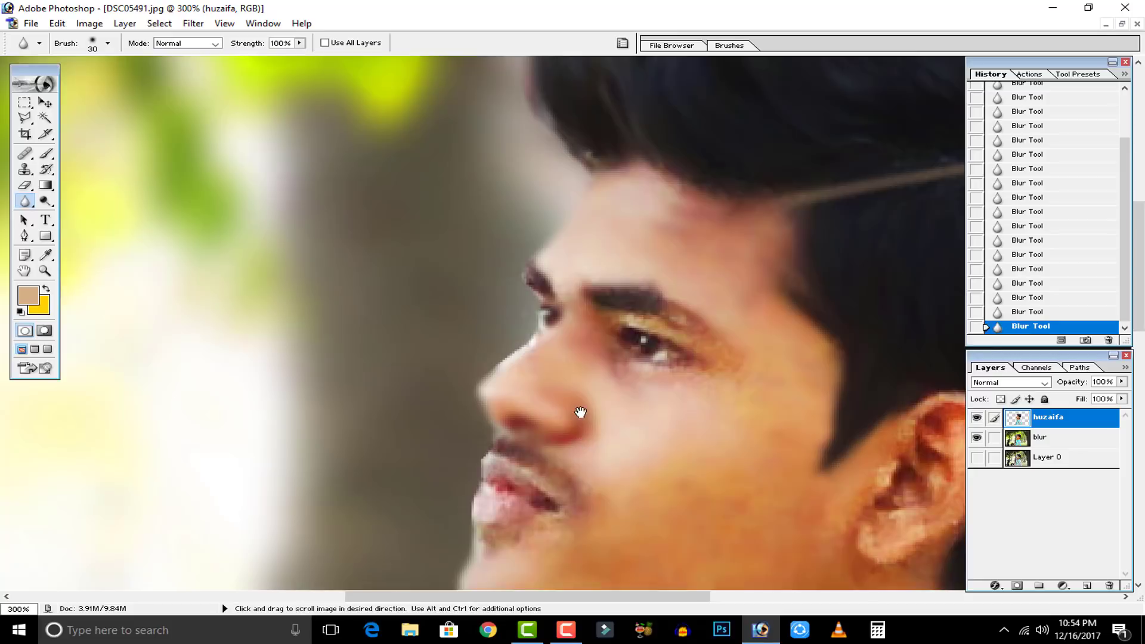
# Step: Return to an earlier blur state in the history and blur the forehead above the eyebrows again
pyautogui.scroll(-2, 513, 382)
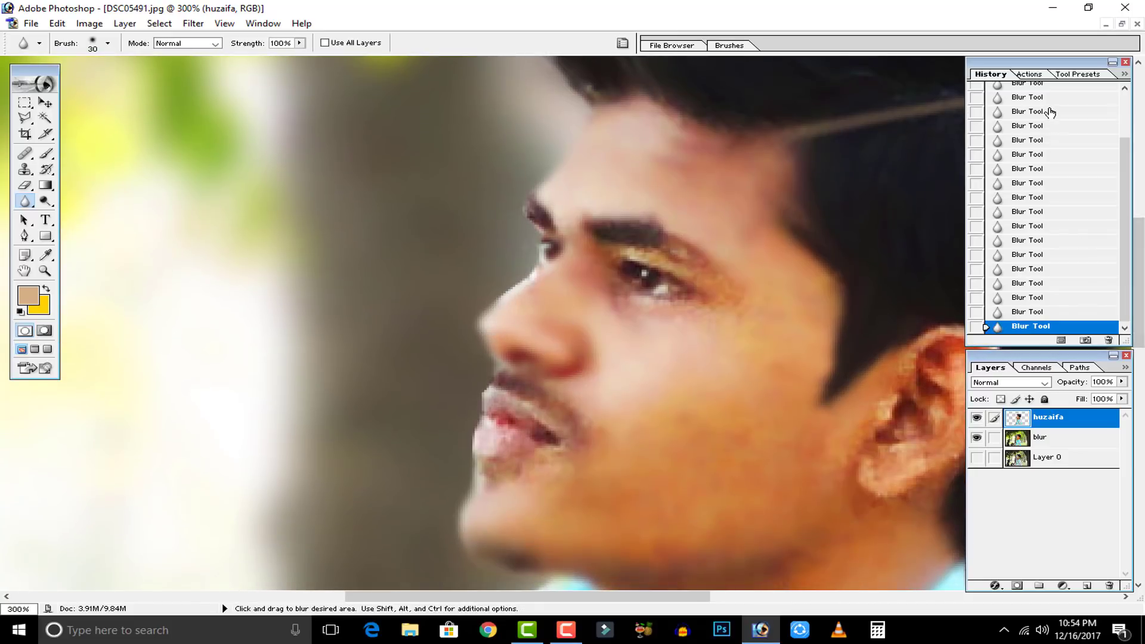
pyautogui.click(1047, 112)
pyautogui.moveTo(625, 185)
pyautogui.mouseDown()
pyautogui.moveTo(569, 190)
pyautogui.moveTo(568, 155)
pyautogui.moveTo(623, 117)
pyautogui.moveTo(565, 202)
pyautogui.moveTo(586, 162)
pyautogui.mouseUp()
pyautogui.moveTo(585, 161)
pyautogui.mouseDown()
pyautogui.moveTo(578, 188)
pyautogui.moveTo(590, 151)
pyautogui.mouseUp()
pyautogui.moveTo(588, 156); pyautogui.dragTo(588, 200)
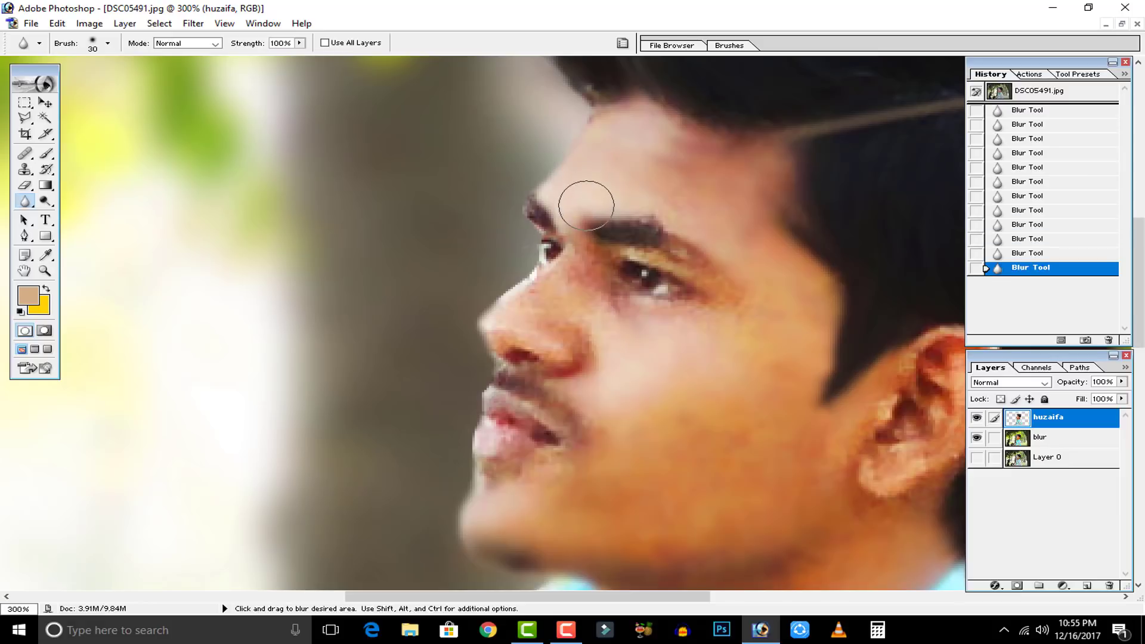
# Step: Adjust the blur brush size and soften the skin around the nose bridge, nose, cheek and below the lips
pyautogui.press('[')
pyautogui.press('[')
pyautogui.press('[')
pyautogui.press(']')
pyautogui.moveTo(589, 288); pyautogui.dragTo(593, 228)
pyautogui.moveTo(593, 229)
pyautogui.mouseDown()
pyautogui.moveTo(582, 285)
pyautogui.moveTo(575, 263)
pyautogui.mouseUp()
pyautogui.press(']')
pyautogui.moveTo(549, 299); pyautogui.dragTo(573, 274)
pyautogui.moveTo(573, 274)
pyautogui.mouseDown()
pyautogui.moveTo(524, 318)
pyautogui.moveTo(600, 347)
pyautogui.moveTo(555, 321)
pyautogui.moveTo(504, 319)
pyautogui.moveTo(554, 297)
pyautogui.moveTo(496, 326)
pyautogui.moveTo(504, 292)
pyautogui.moveTo(455, 320)
pyautogui.mouseUp()
pyautogui.moveTo(608, 393)
pyautogui.mouseDown()
pyautogui.moveTo(579, 394)
pyautogui.moveTo(587, 425)
pyautogui.moveTo(477, 378)
pyautogui.moveTo(570, 470)
pyautogui.moveTo(581, 500)
pyautogui.moveTo(538, 471)
pyautogui.mouseUp()
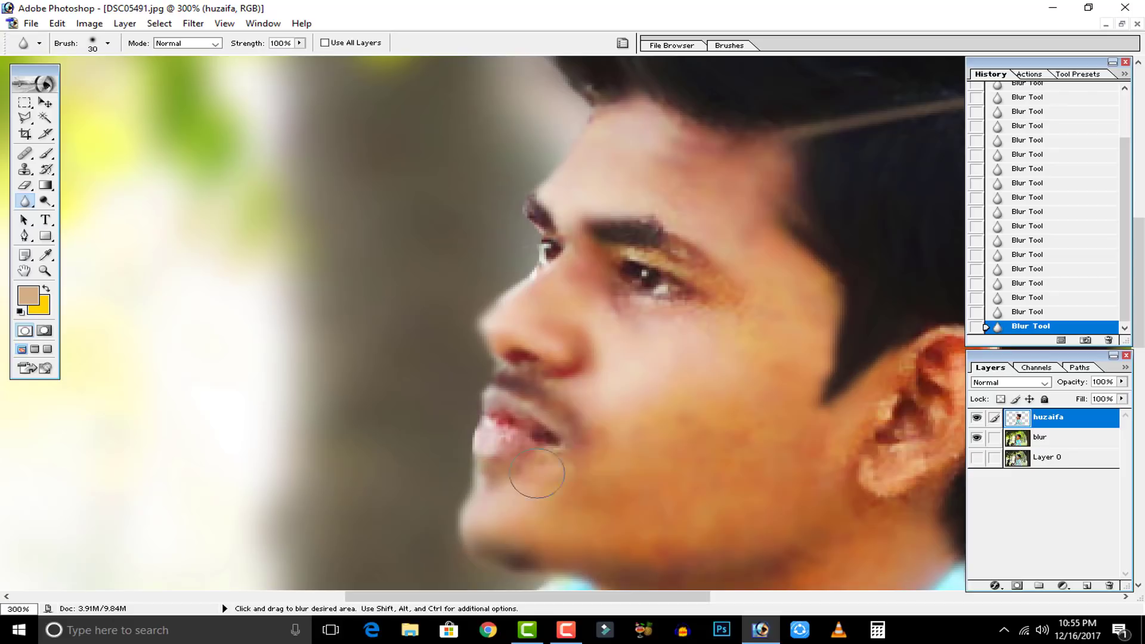
# Step: Lower the Blur tool's strength to 33% for finer softening of the cutout's face
pyautogui.press('space')
pyautogui.moveTo(880, 422); pyautogui.dragTo(623, 313)
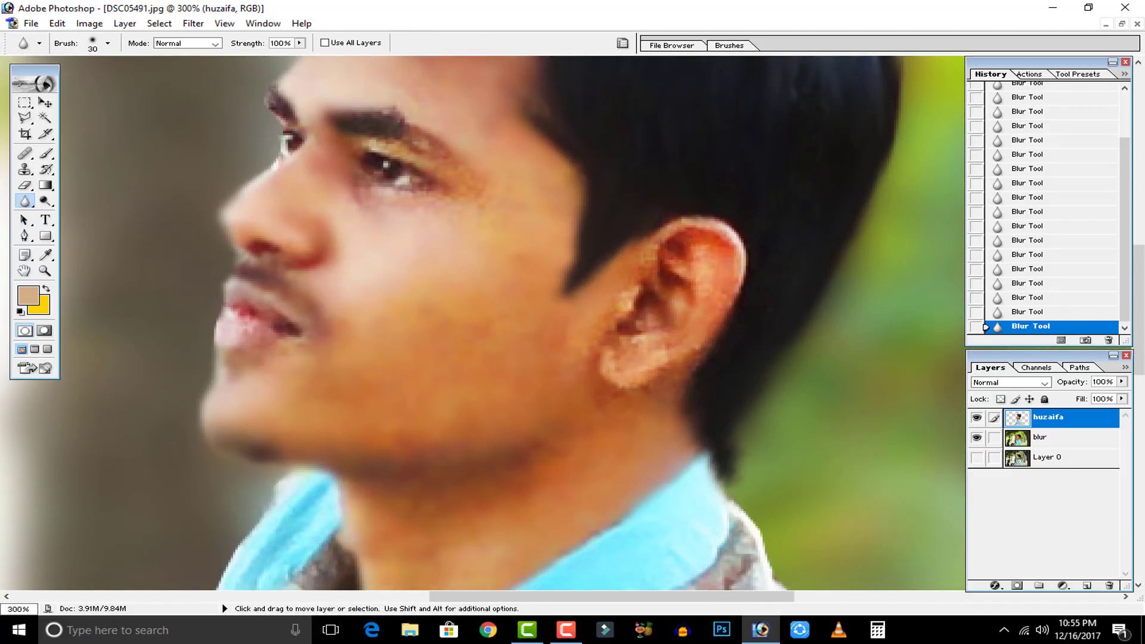
pyautogui.press('space')
pyautogui.moveTo(509, 257); pyautogui.dragTo(500, 348)
pyautogui.moveTo(302, 51); pyautogui.dragTo(266, 55)
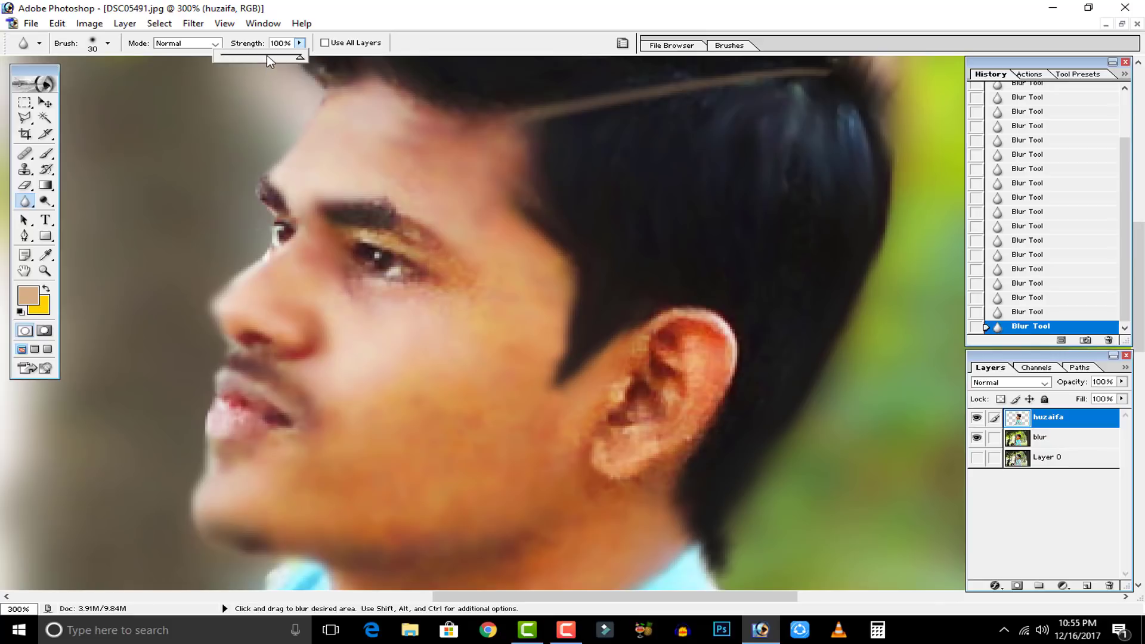
pyautogui.press('space')
pyautogui.moveTo(401, 351); pyautogui.dragTo(467, 374)
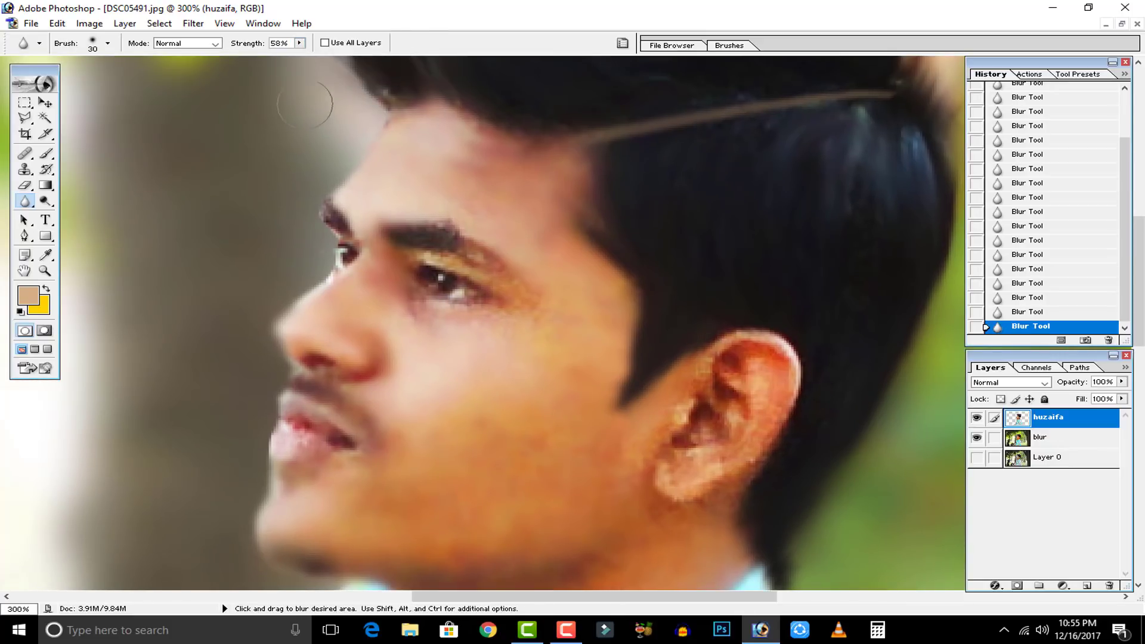
pyautogui.click(299, 44)
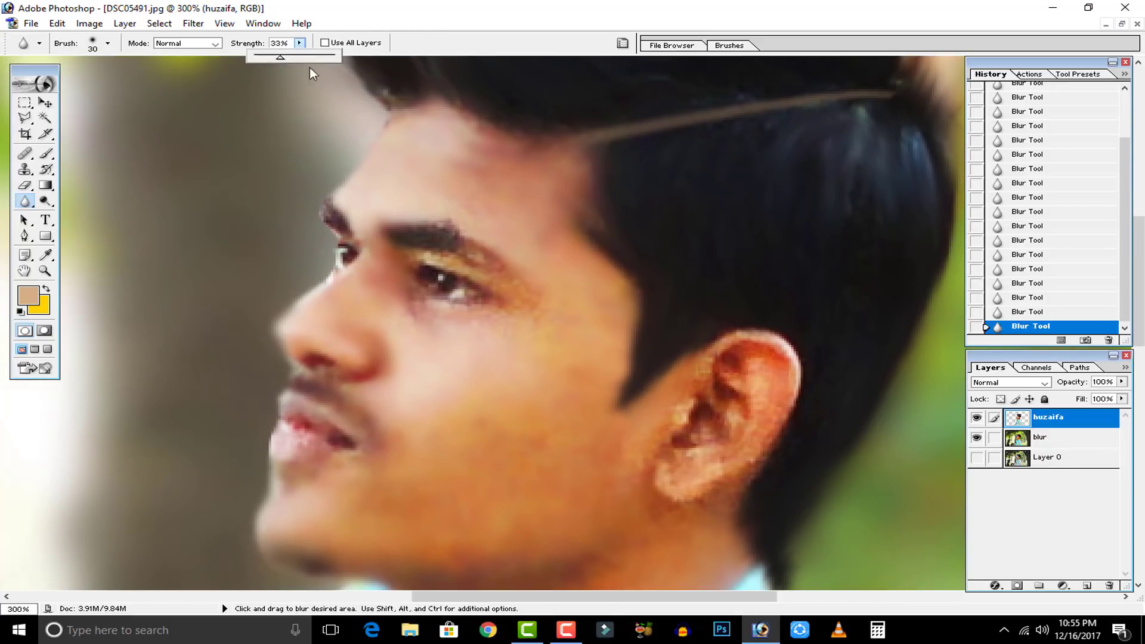
# Step: Blur the rough skin around the eyebrows and eyes, the ear and the lips with a 20 px brush at 33% strength
pyautogui.click(518, 301)
pyautogui.press('[')
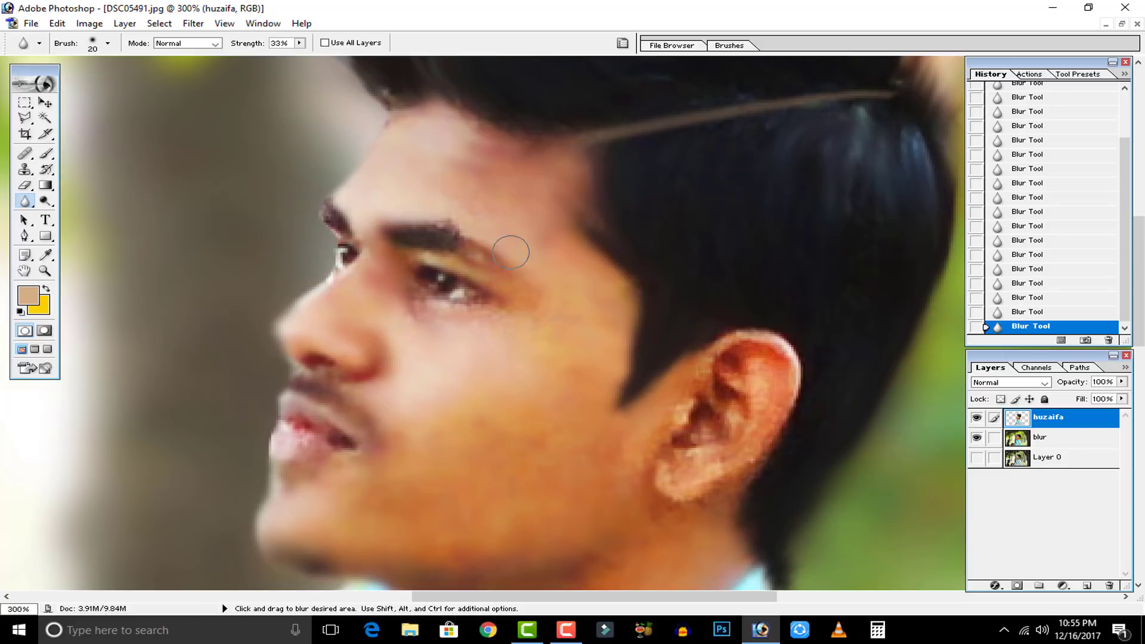
pyautogui.press('space')
pyautogui.moveTo(448, 328); pyautogui.dragTo(602, 383)
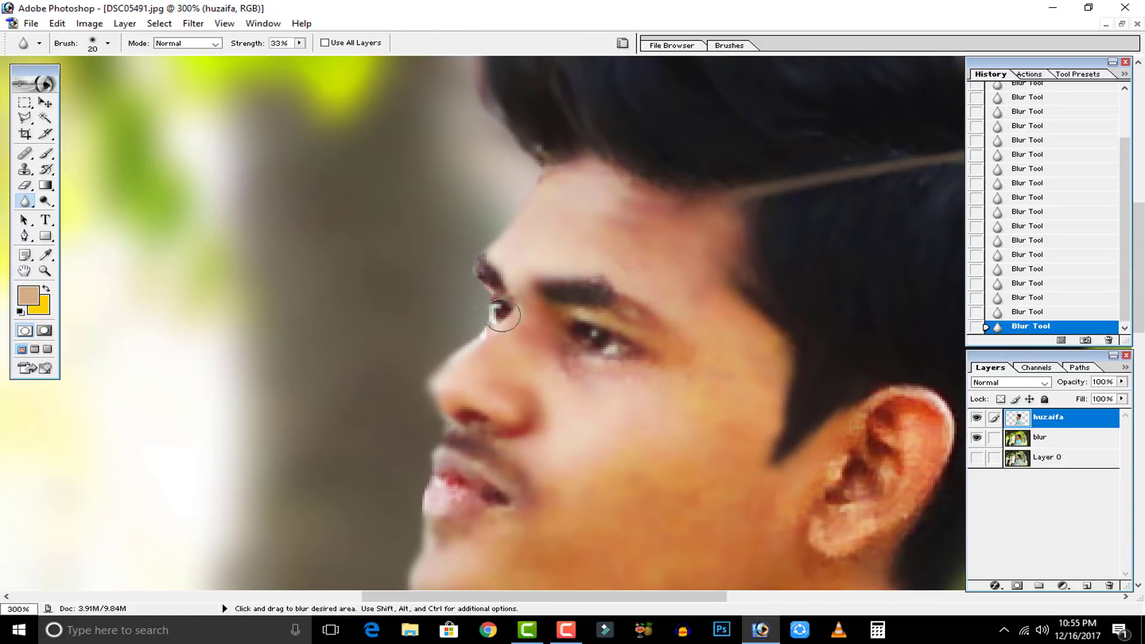
pyautogui.press('space')
pyautogui.moveTo(751, 536); pyautogui.dragTo(616, 379)
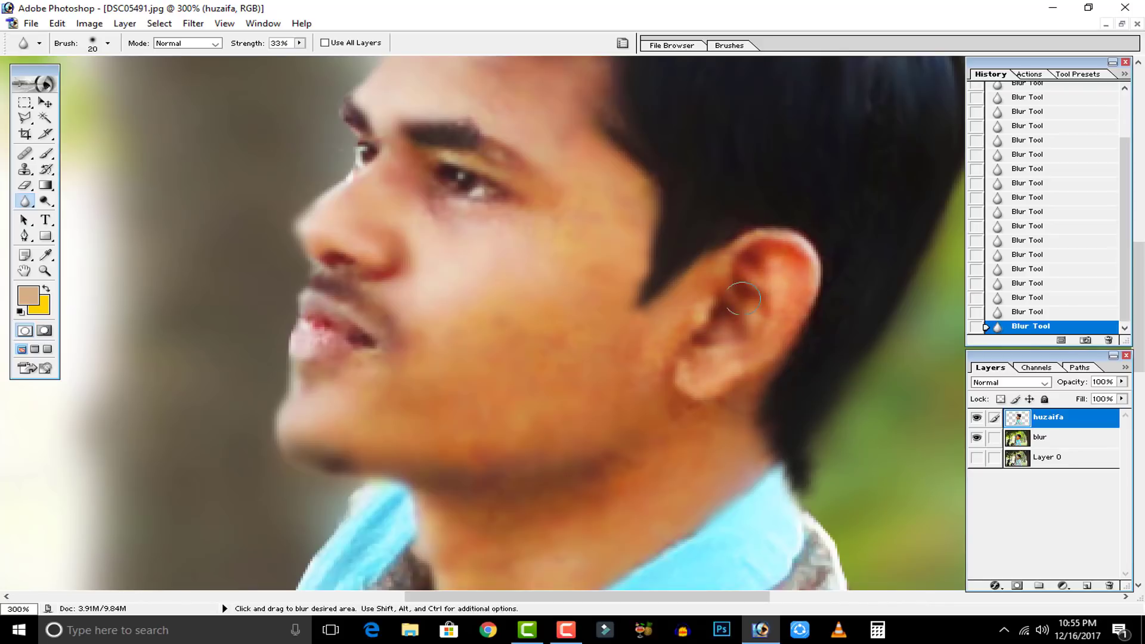
pyautogui.moveTo(286, 330); pyautogui.dragTo(342, 328)
# Step: Examine the retouched face, hair outline, shirt and sleeve edges both close up and at full size
pyautogui.hotkey('ctrl', 'alt', '0')
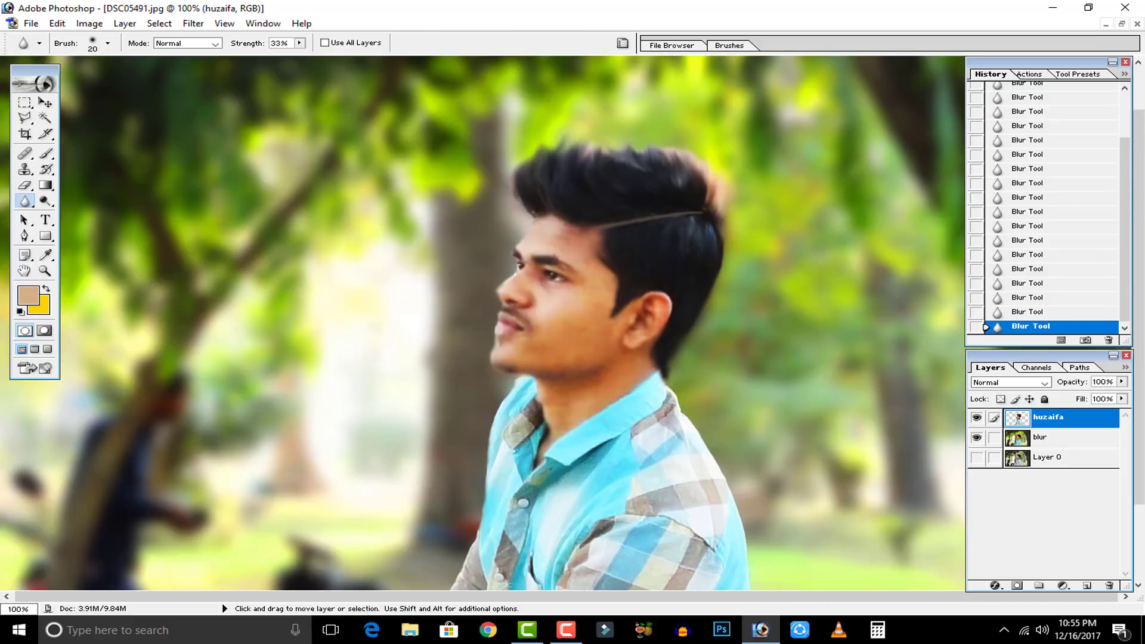
pyautogui.hotkey('ctrl', '-')
pyautogui.hotkey('ctrl', '+')
pyautogui.hotkey('ctrl', '+')
pyautogui.hotkey('ctrl', '+')
pyautogui.hotkey('ctrl', '+')
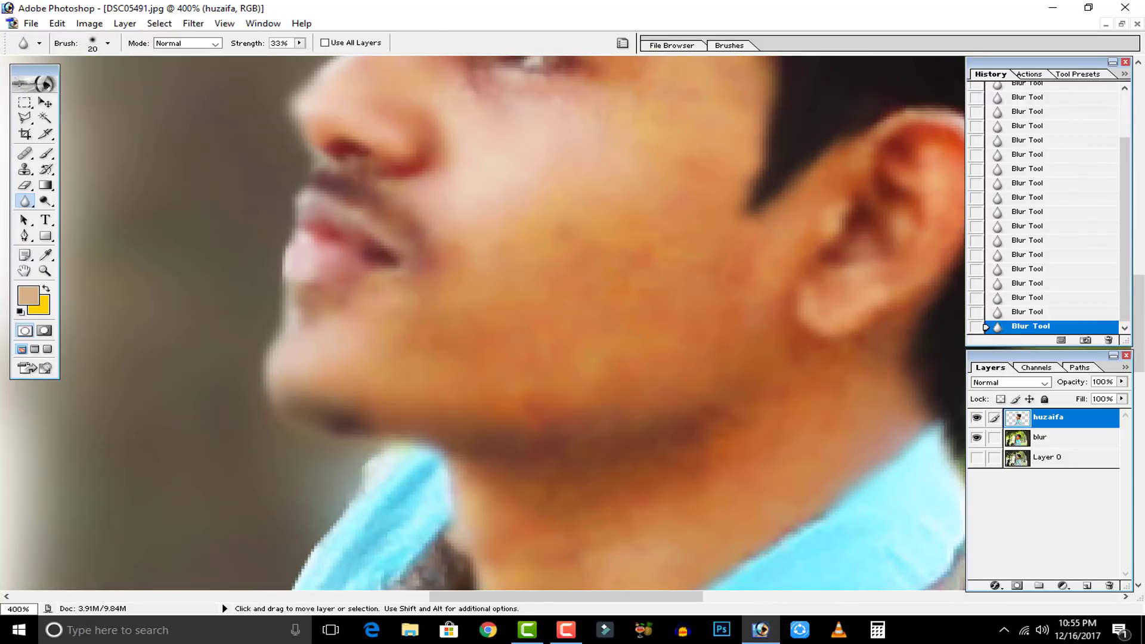
pyautogui.hotkey('ctrl', '-')
pyautogui.hotkey('ctrl', '-')
pyautogui.hotkey('ctrl', '-')
pyautogui.hotkey('ctrl', '-')
pyautogui.hotkey('ctrl', '+')
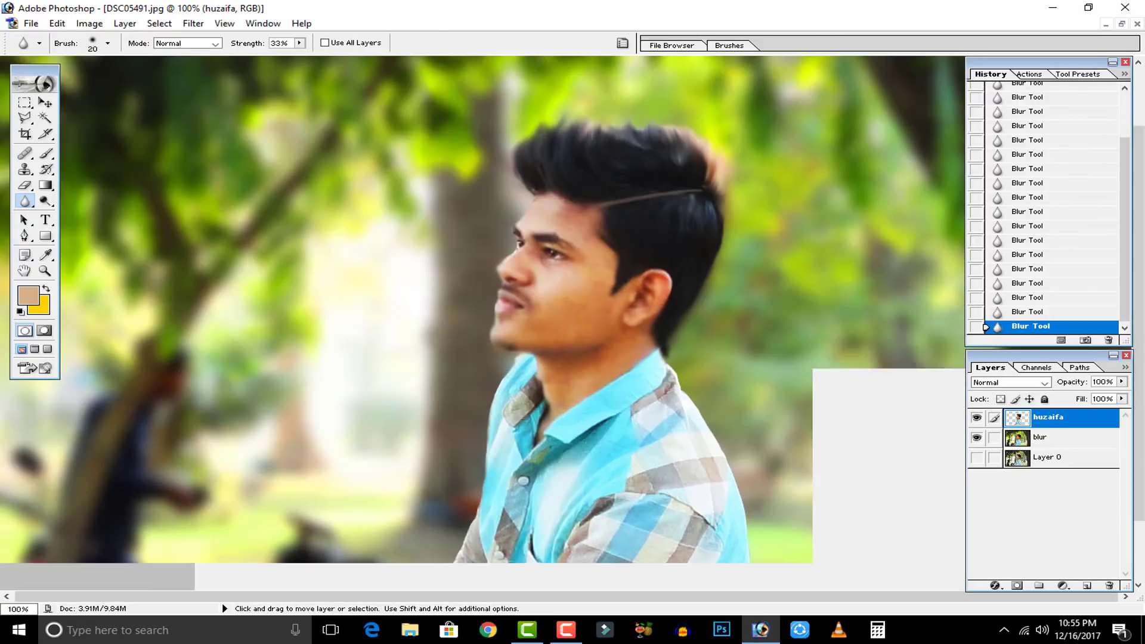
pyautogui.hotkey('ctrl', '+')
pyautogui.hotkey('ctrl', '+')
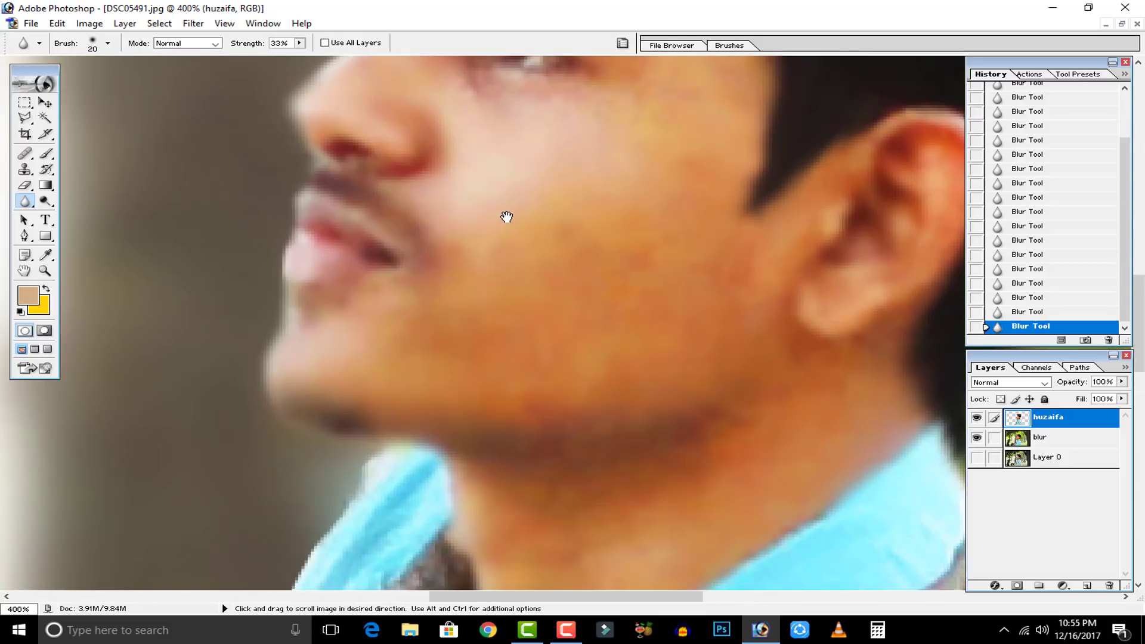
pyautogui.moveTo(507, 217); pyautogui.dragTo(603, 438)
pyautogui.moveTo(797, 263); pyautogui.dragTo(583, 361)
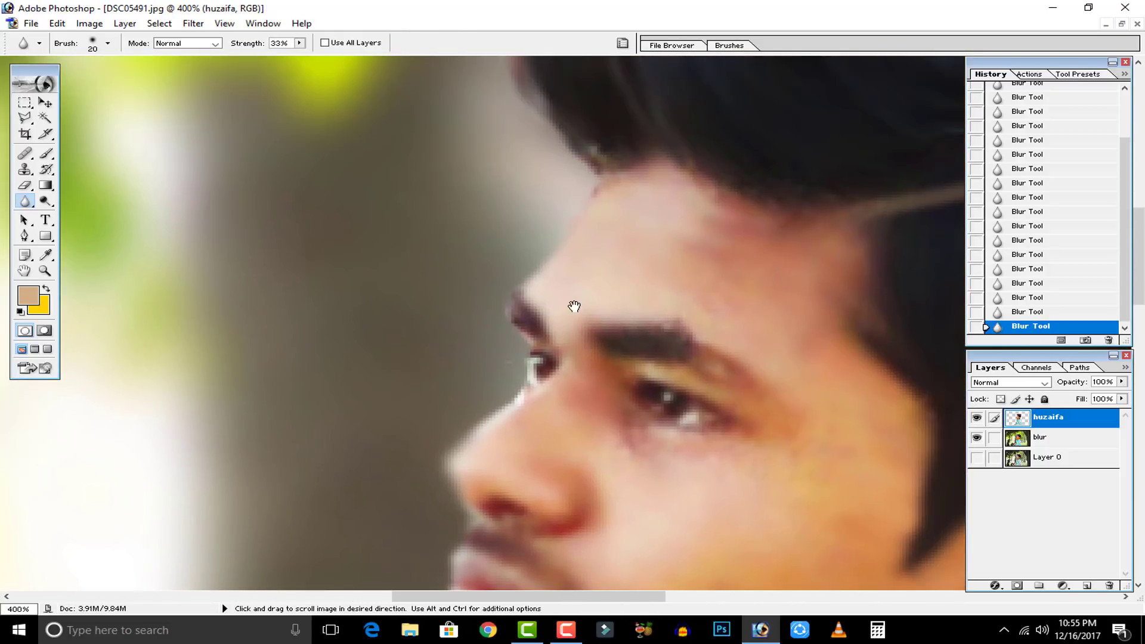
pyautogui.moveTo(575, 306); pyautogui.dragTo(603, 444)
pyautogui.moveTo(540, 251); pyautogui.dragTo(410, 375)
pyautogui.moveTo(708, 256); pyautogui.dragTo(458, 376)
pyautogui.moveTo(764, 438); pyautogui.dragTo(496, 382)
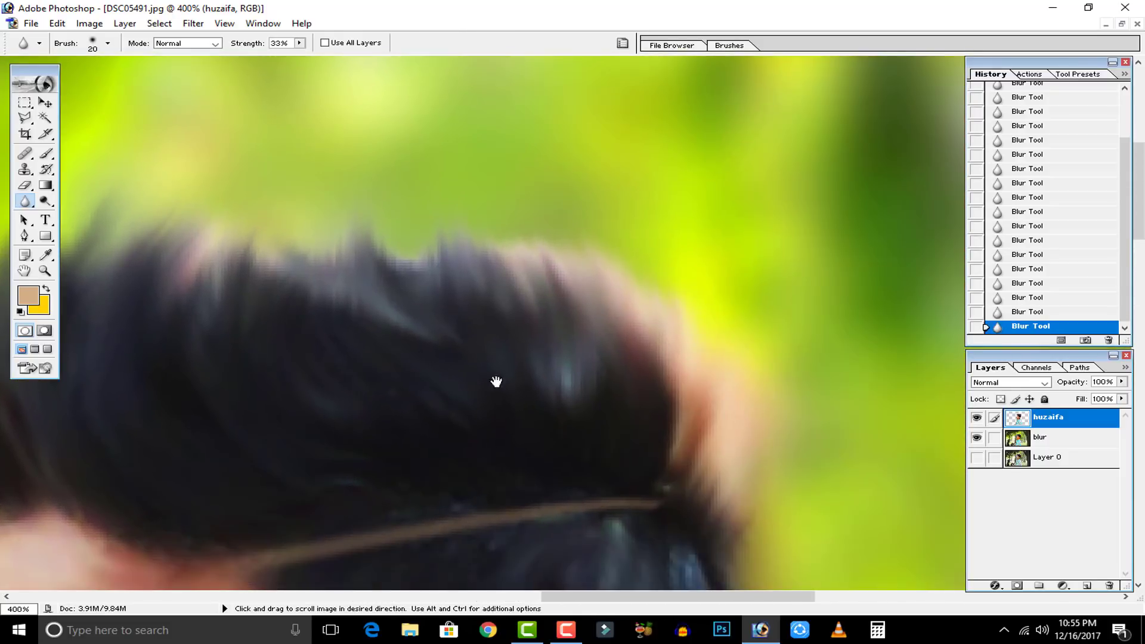
pyautogui.moveTo(723, 509); pyautogui.dragTo(498, 107)
pyautogui.moveTo(346, 573); pyautogui.dragTo(534, 254)
pyautogui.moveTo(455, 293); pyautogui.dragTo(635, 90)
pyautogui.moveTo(251, 507); pyautogui.dragTo(630, 166)
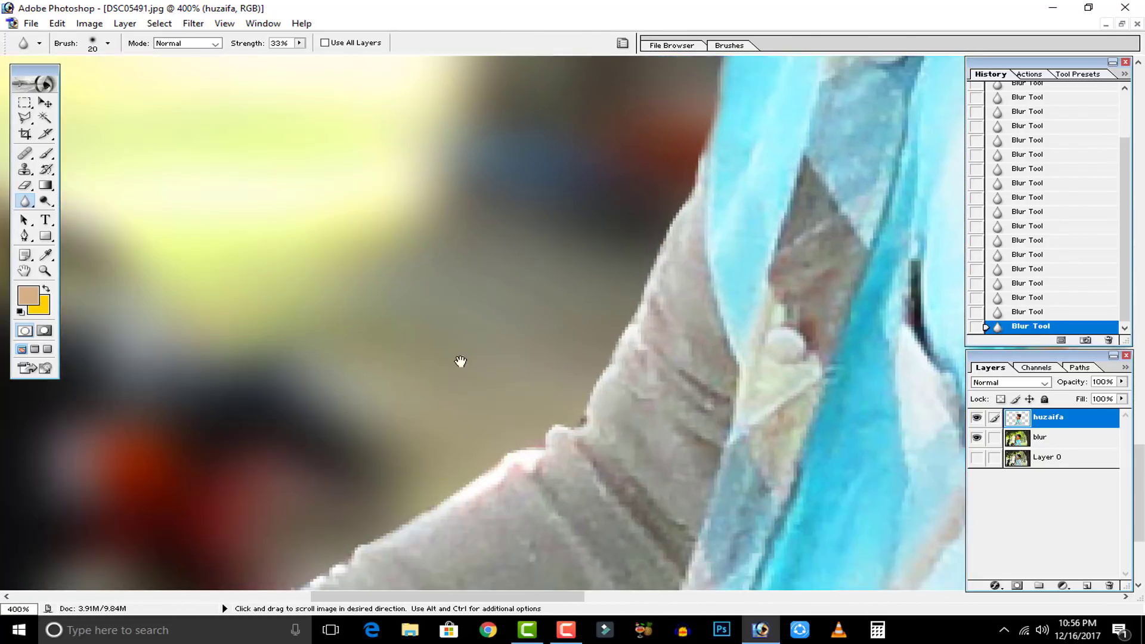
pyautogui.moveTo(551, 364); pyautogui.dragTo(325, 74)
# Step: View the whole picture and compare it with the man's cutout layer hidden and shown
pyautogui.hotkey('ctrl', '-')
pyautogui.hotkey('ctrl', '-')
pyautogui.hotkey('ctrl', '-')
pyautogui.hotkey('ctrl', '-')
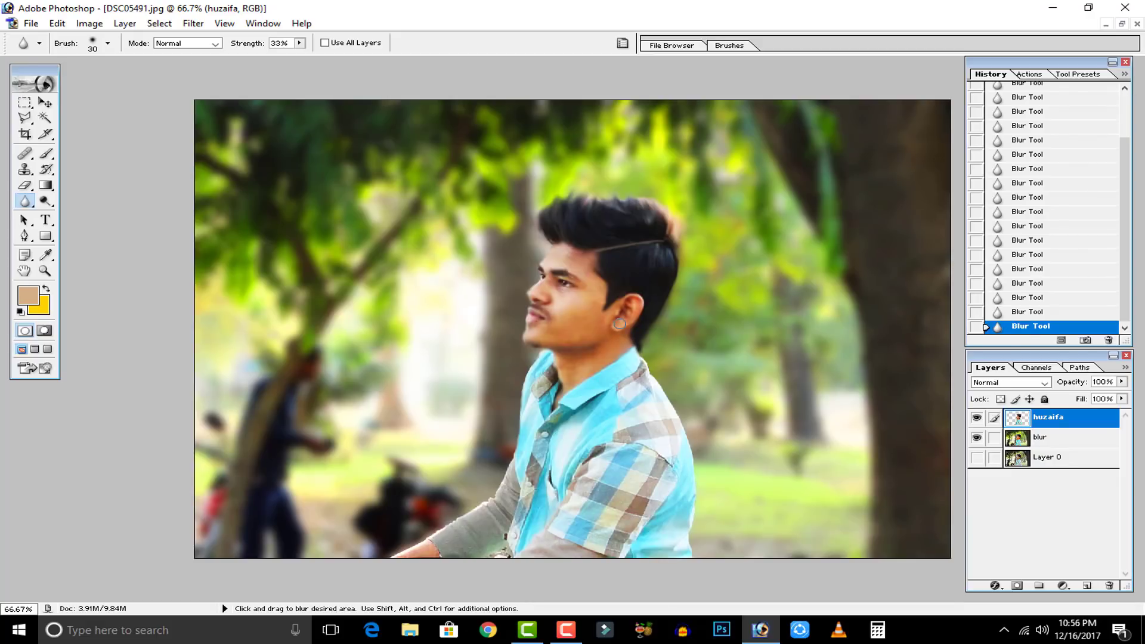
pyautogui.click(977, 417)
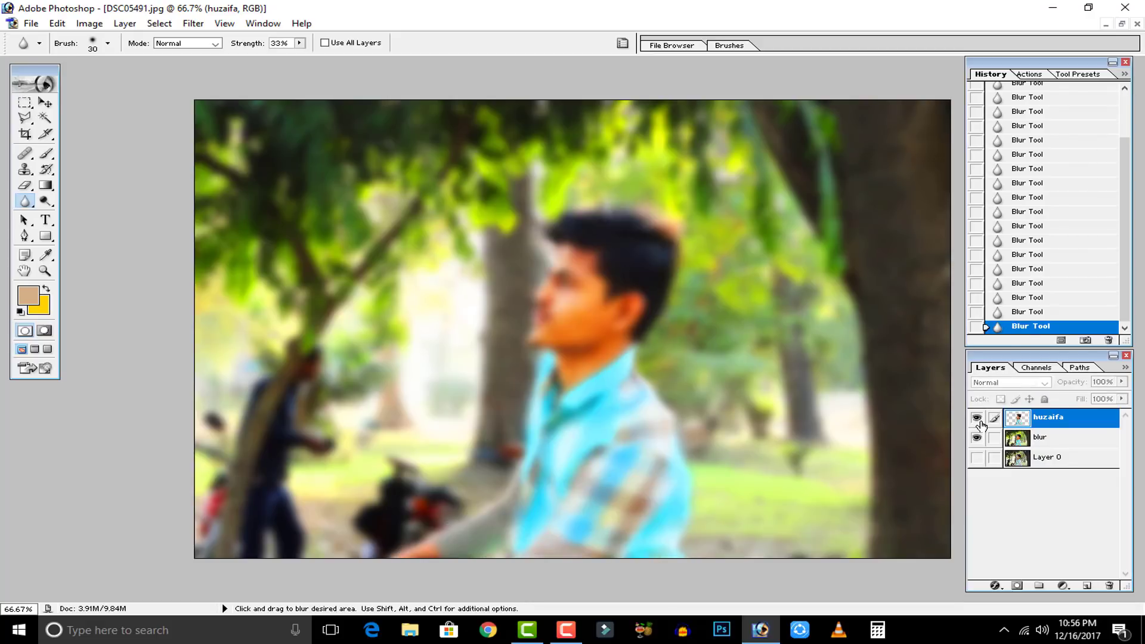
pyautogui.click(977, 417)
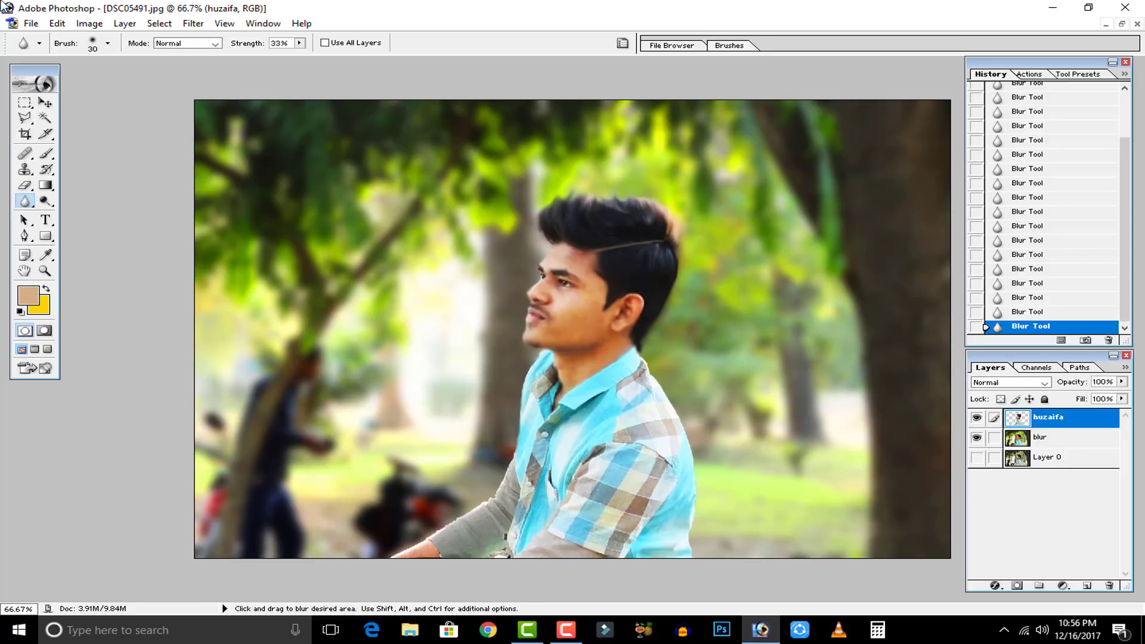
# Step: Brighten the cutout layer with a Levels adjustment, setting the midtone input level to 1.16
pyautogui.click(90, 23)
pyautogui.moveTo(150, 61)
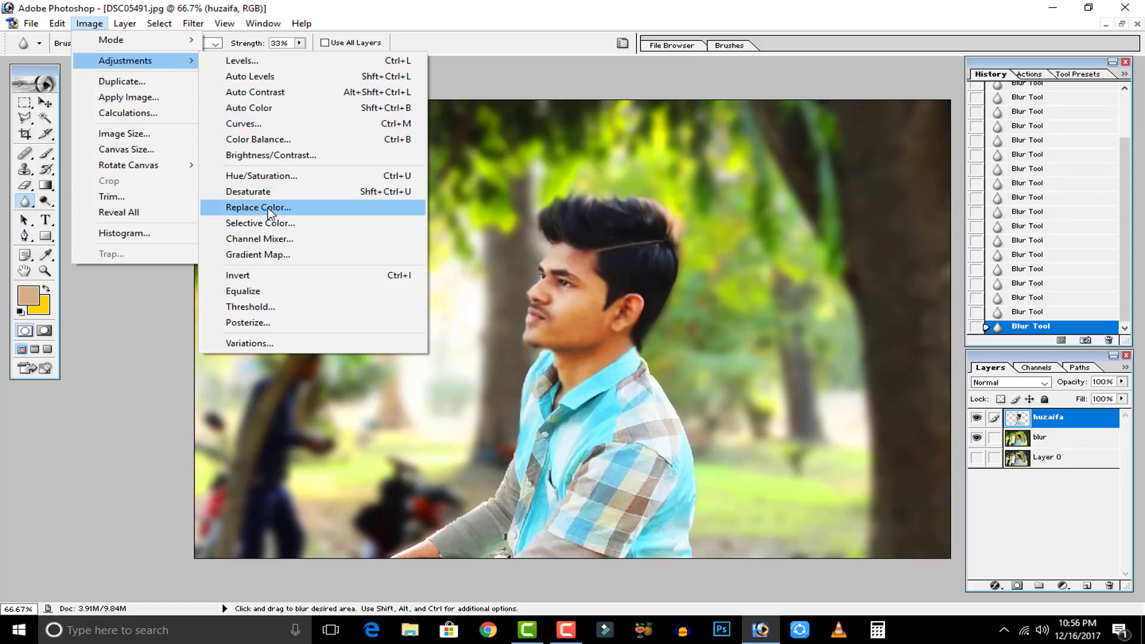
pyautogui.click(255, 60)
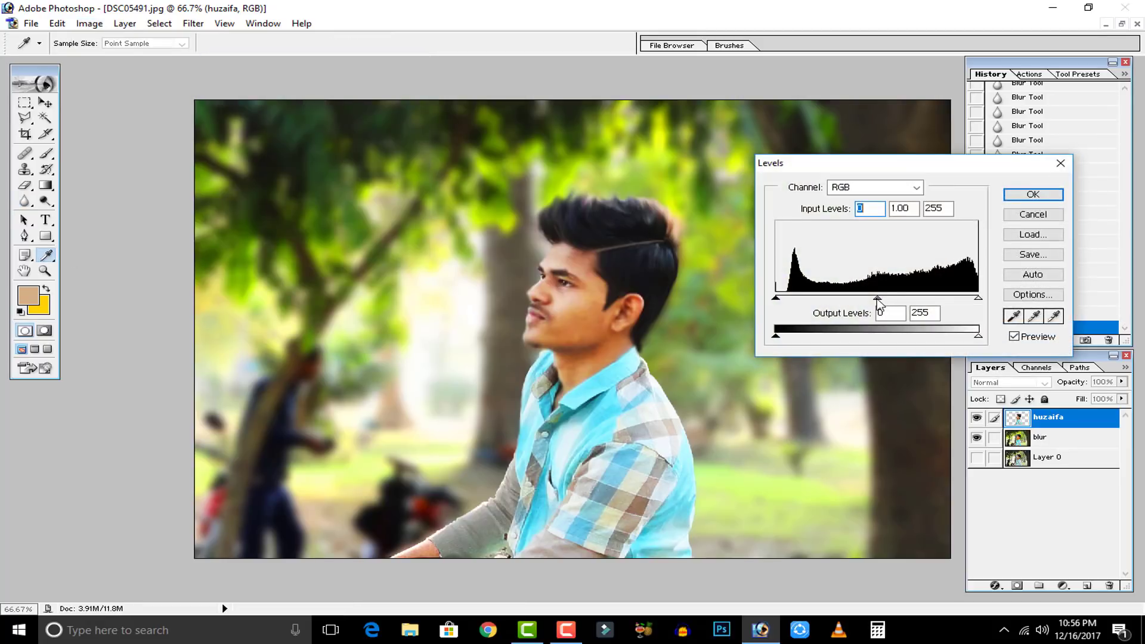
pyautogui.moveTo(874, 298); pyautogui.dragTo(868, 302)
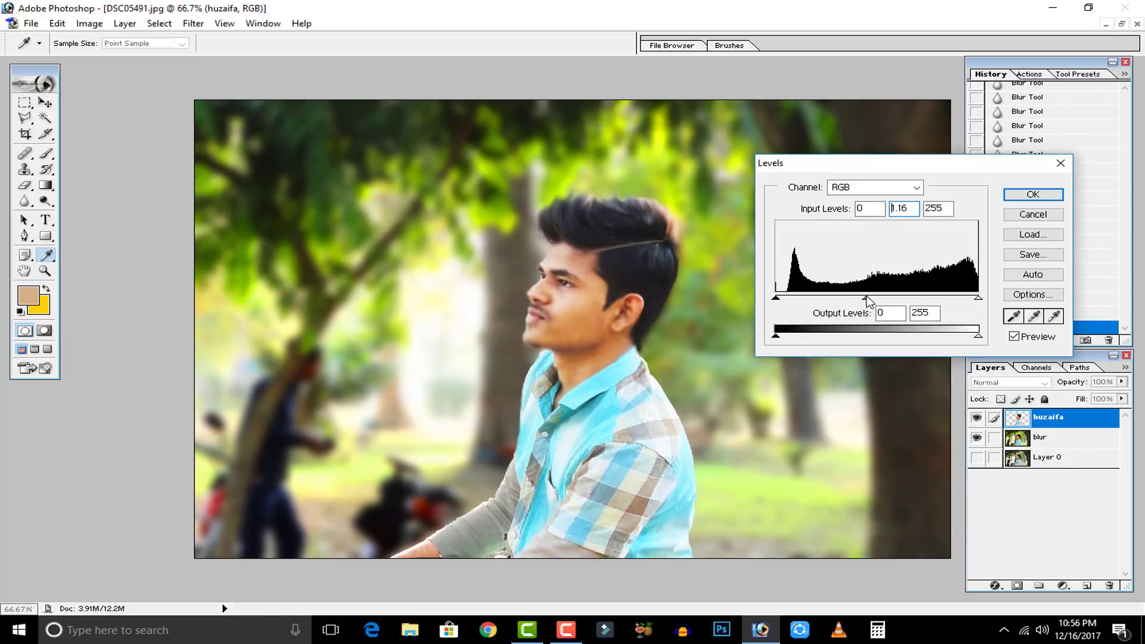
pyautogui.click(1033, 195)
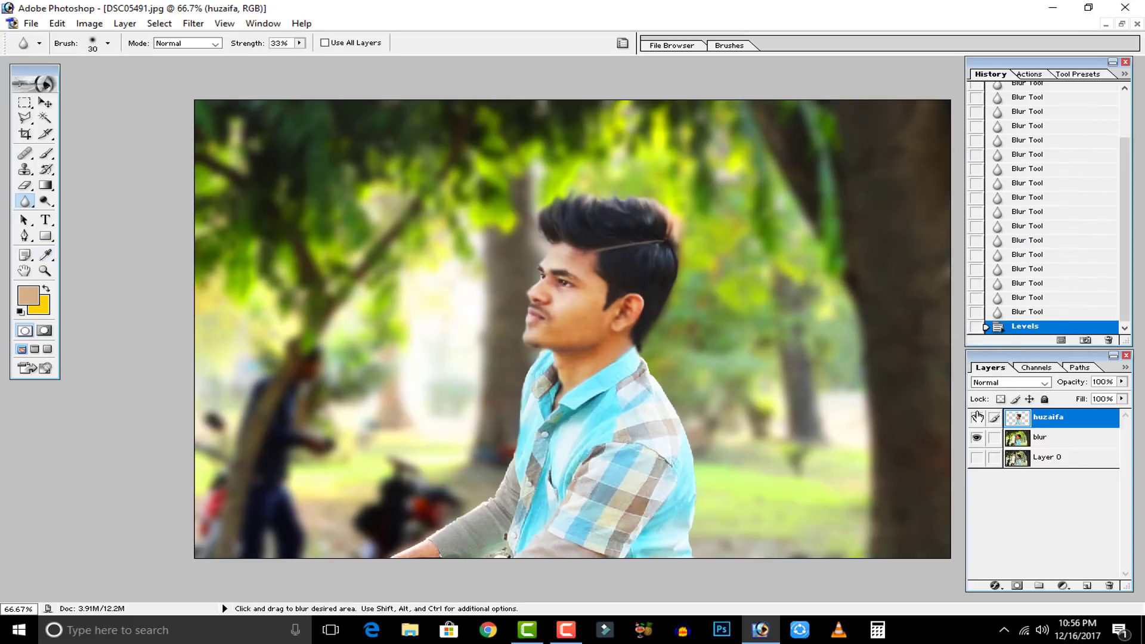
# Step: Compare the states before and after Levels in the history and return to the one before the adjustment
pyautogui.click(1016, 313)
pyautogui.click(1020, 327)
pyautogui.click(1019, 316)
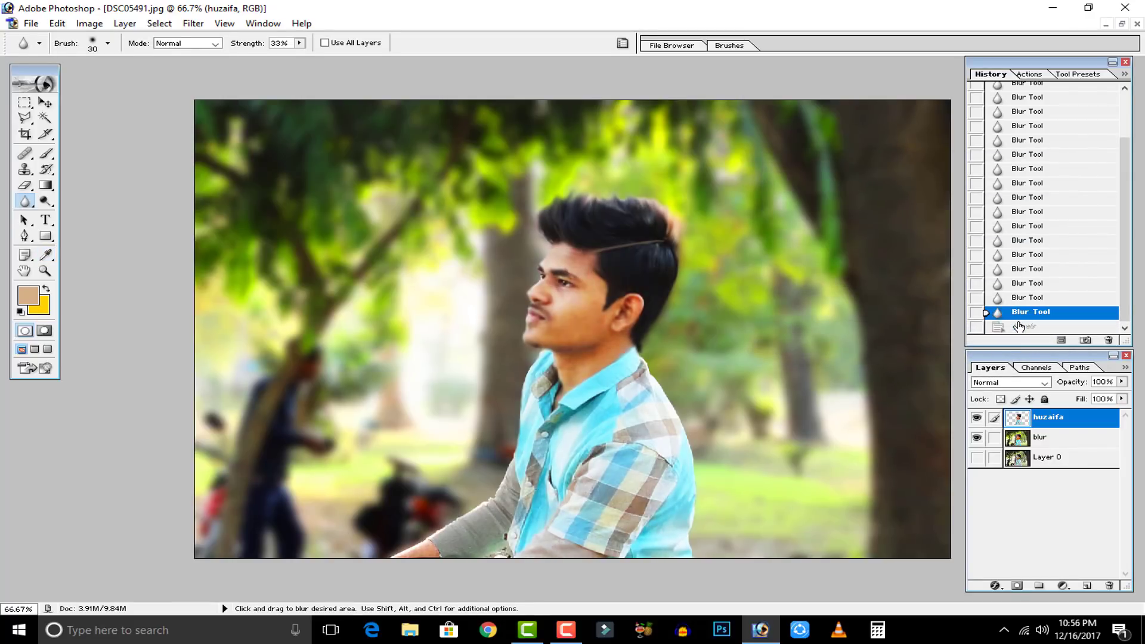
pyautogui.click(1020, 326)
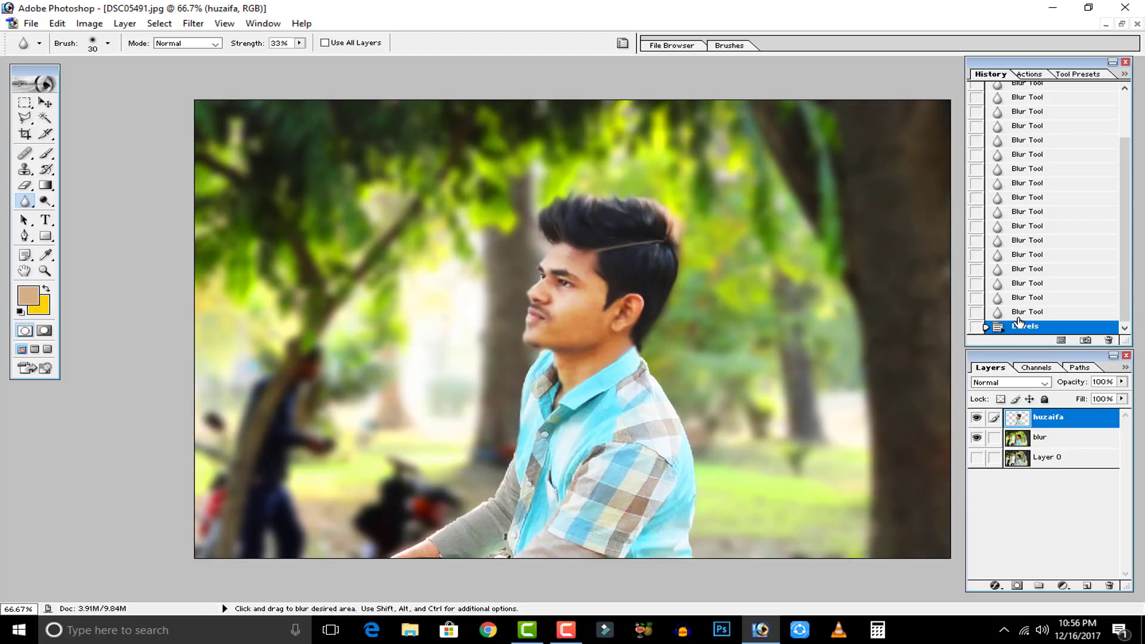
pyautogui.click(1019, 316)
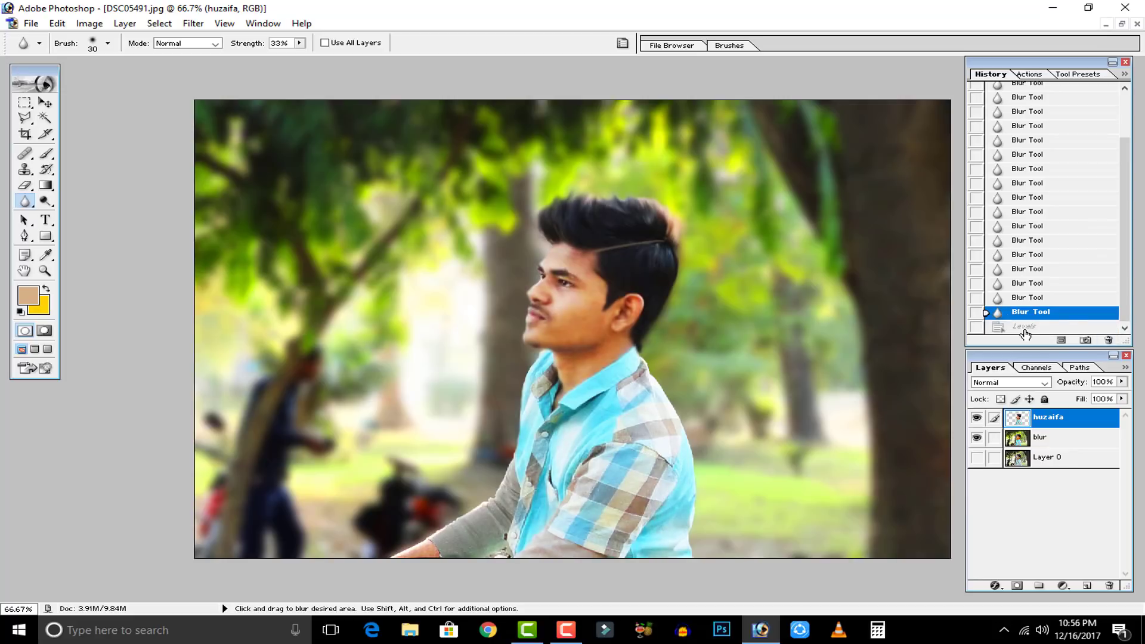
pyautogui.click(1024, 327)
pyautogui.click(1029, 314)
# Step: Add a new layer above the cutout and ready the Brush tool with yellow FFD200 as the foreground color
pyautogui.click(1087, 587)
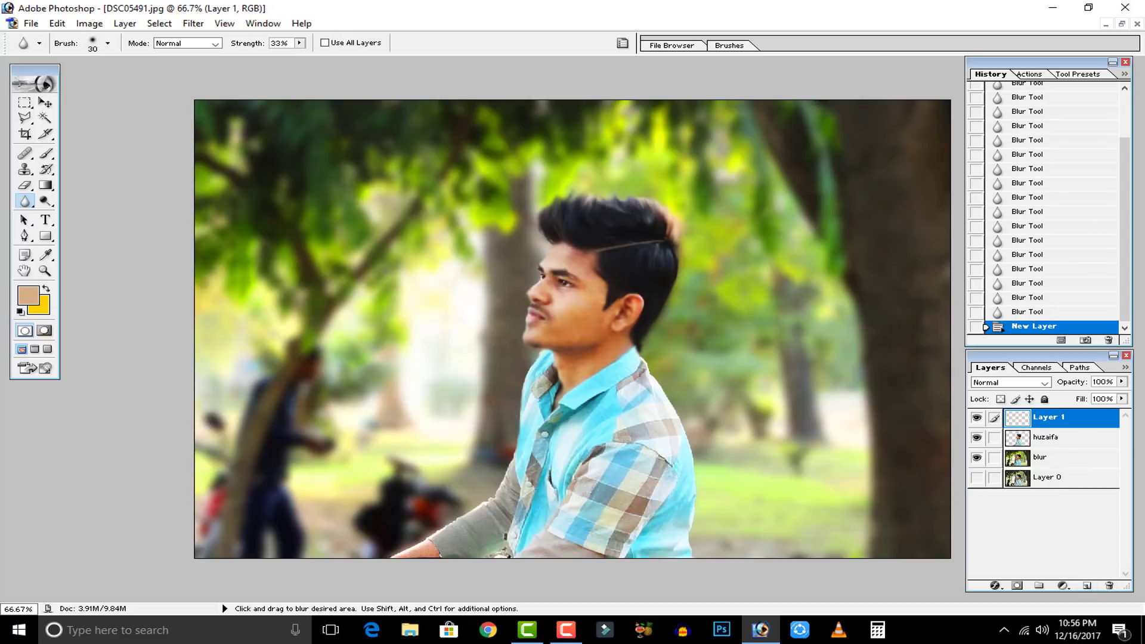
pyautogui.click(50, 152)
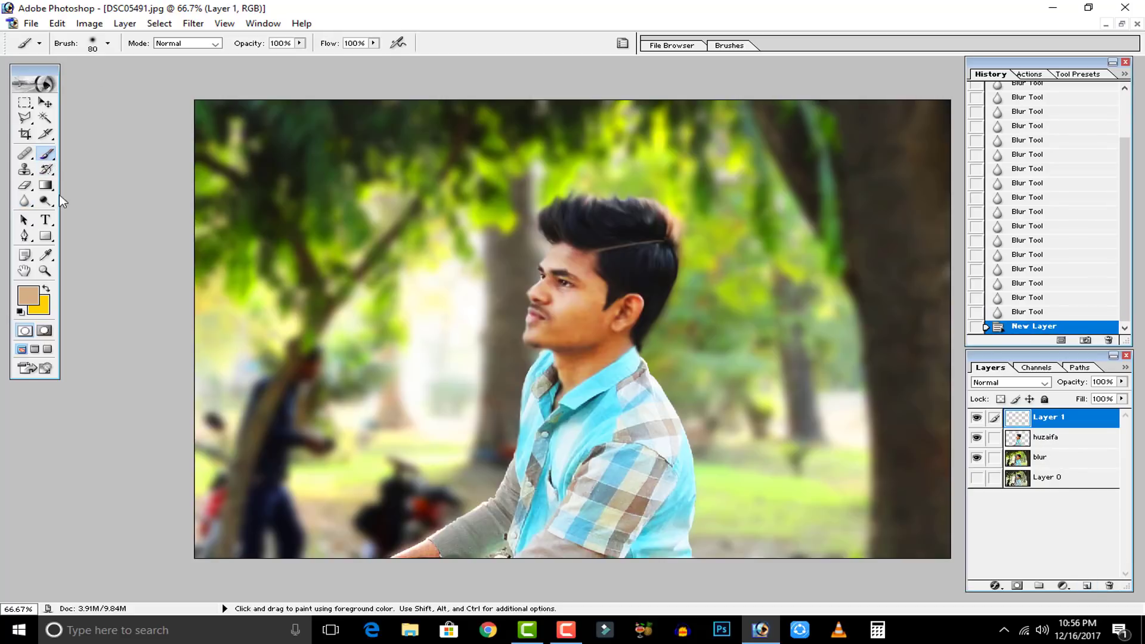
pyautogui.click(46, 289)
pyautogui.click(28, 295)
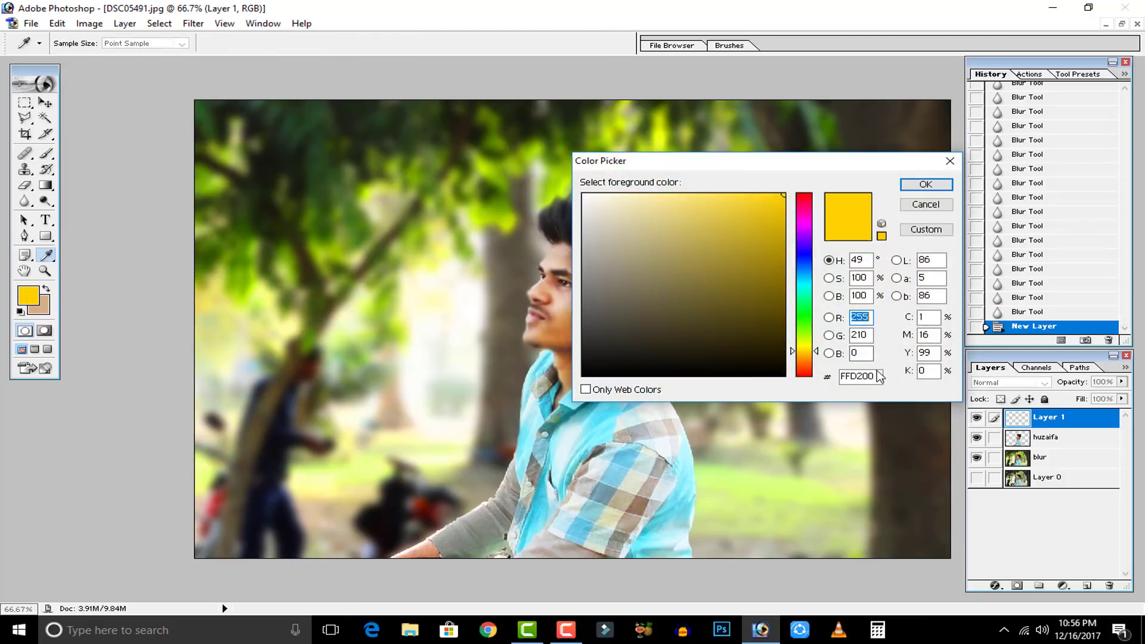
pyautogui.moveTo(880, 375); pyautogui.dragTo(829, 375)
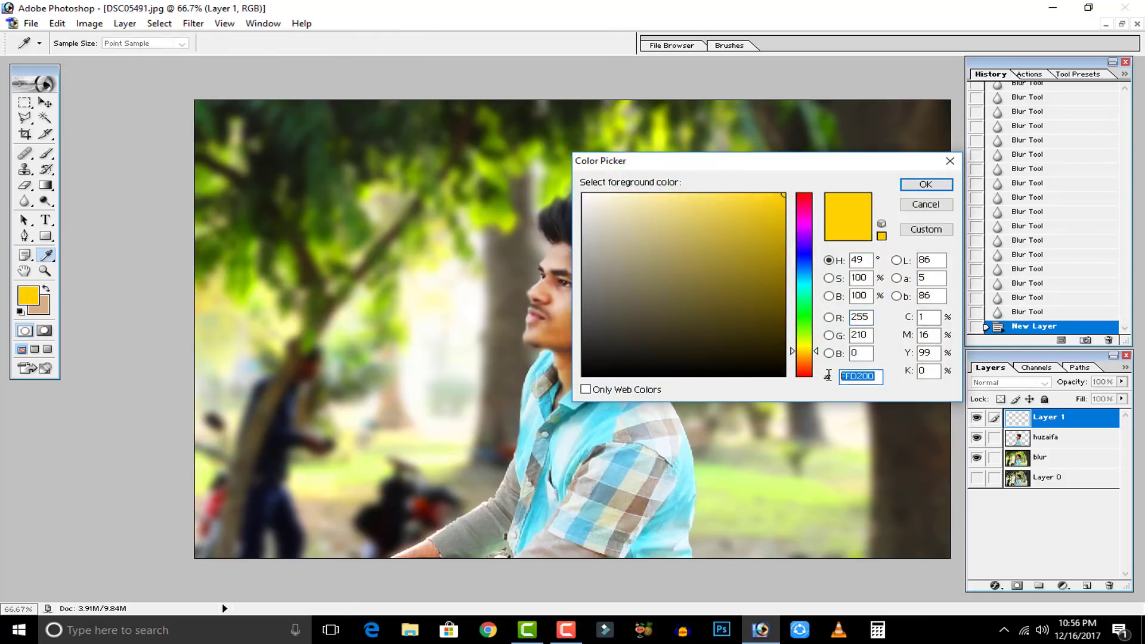
pyautogui.click(926, 184)
pyautogui.press('b')
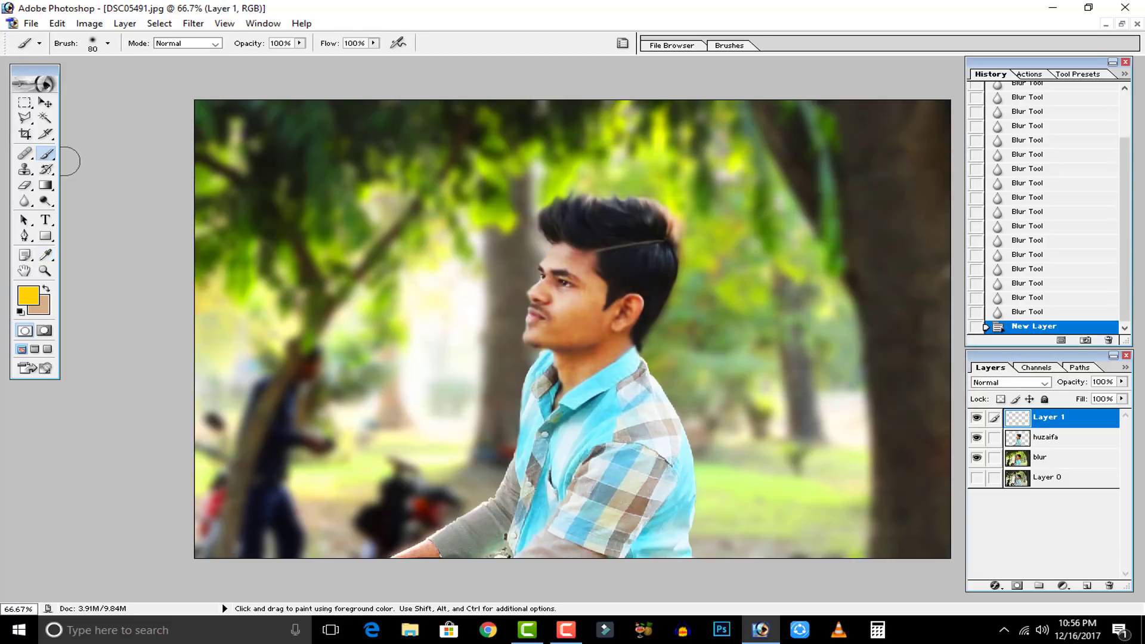
# Step: Try single yellow dabs on the background on both sides of the man with a soft 200 px brush, undoing each
pyautogui.click(108, 44)
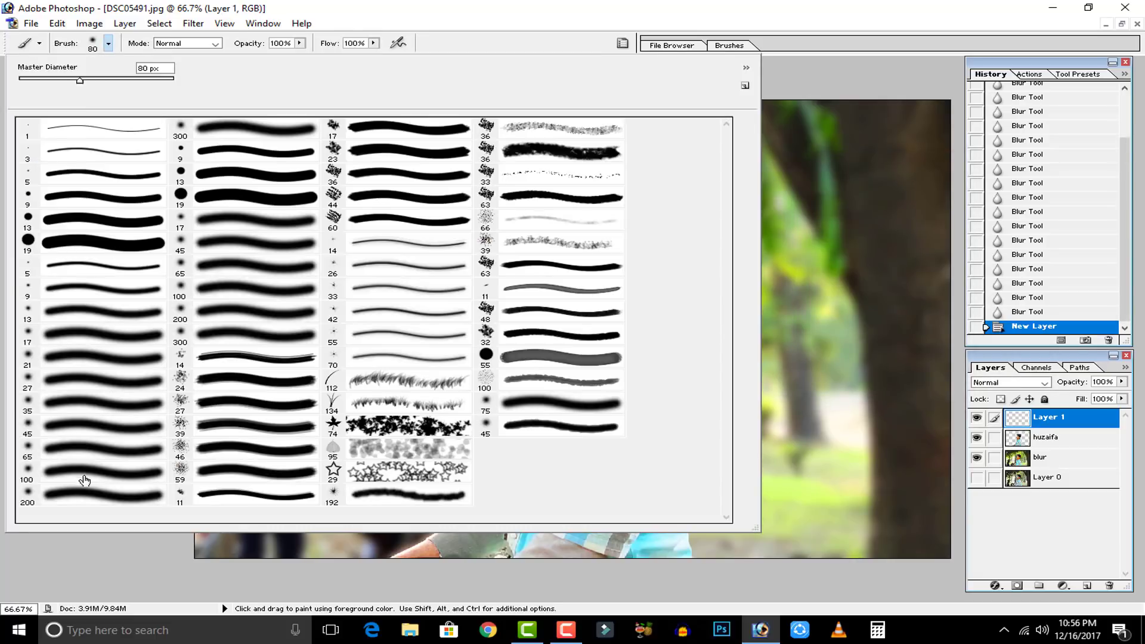
pyautogui.click(83, 499)
pyautogui.click(829, 298)
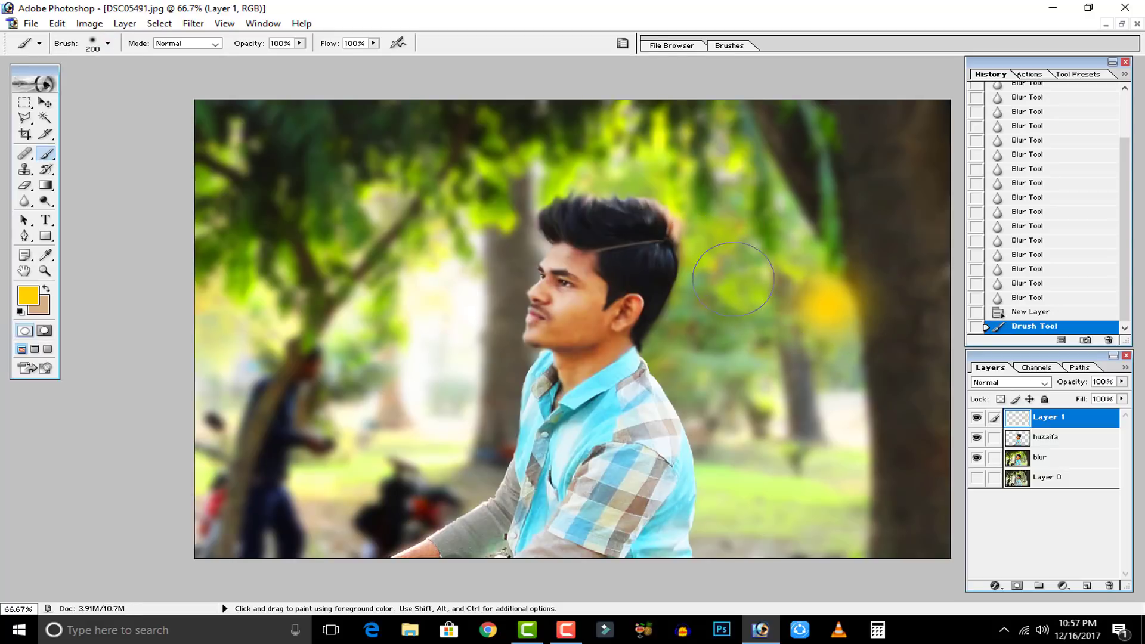
pyautogui.hotkey('ctrl', 'z')
pyautogui.click(393, 300)
pyautogui.hotkey('ctrl', 'z')
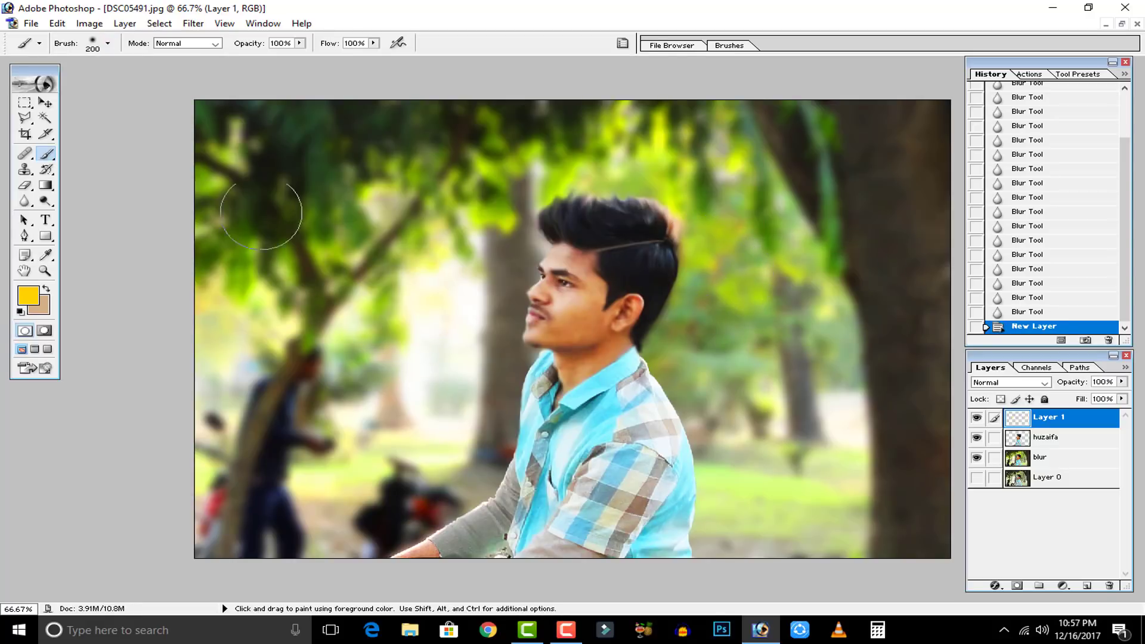
# Step: Enlarge the soft brush to 674 px, test a yellow glow over the large tree trunk behind the man and undo it
pyautogui.click(108, 43)
pyautogui.moveTo(137, 80); pyautogui.dragTo(163, 88)
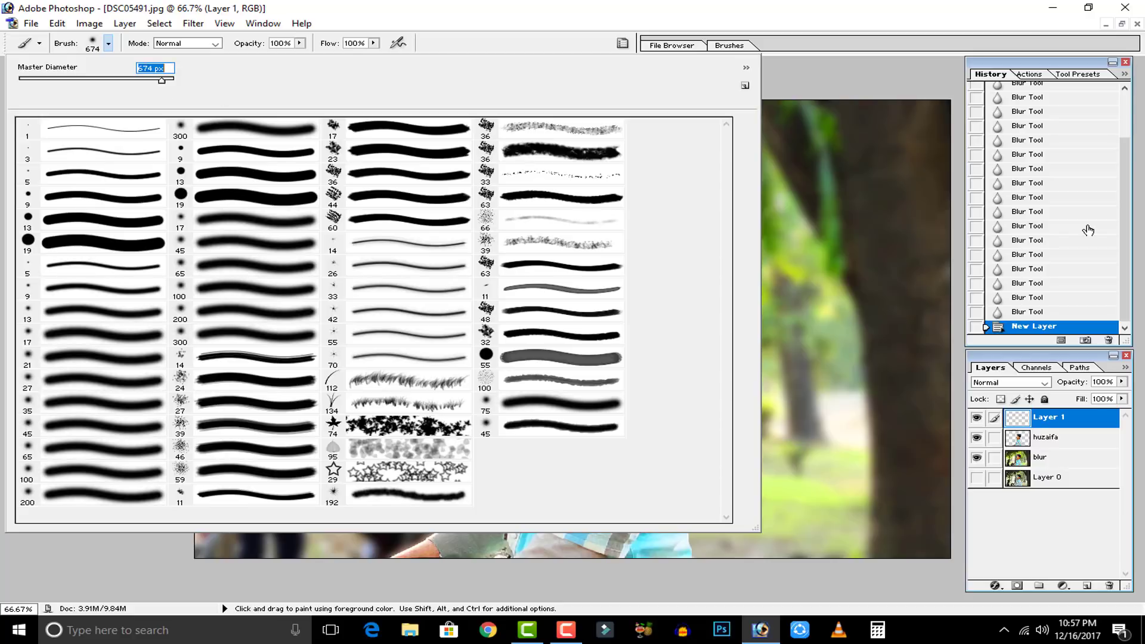
pyautogui.click(901, 232)
pyautogui.click(901, 232)
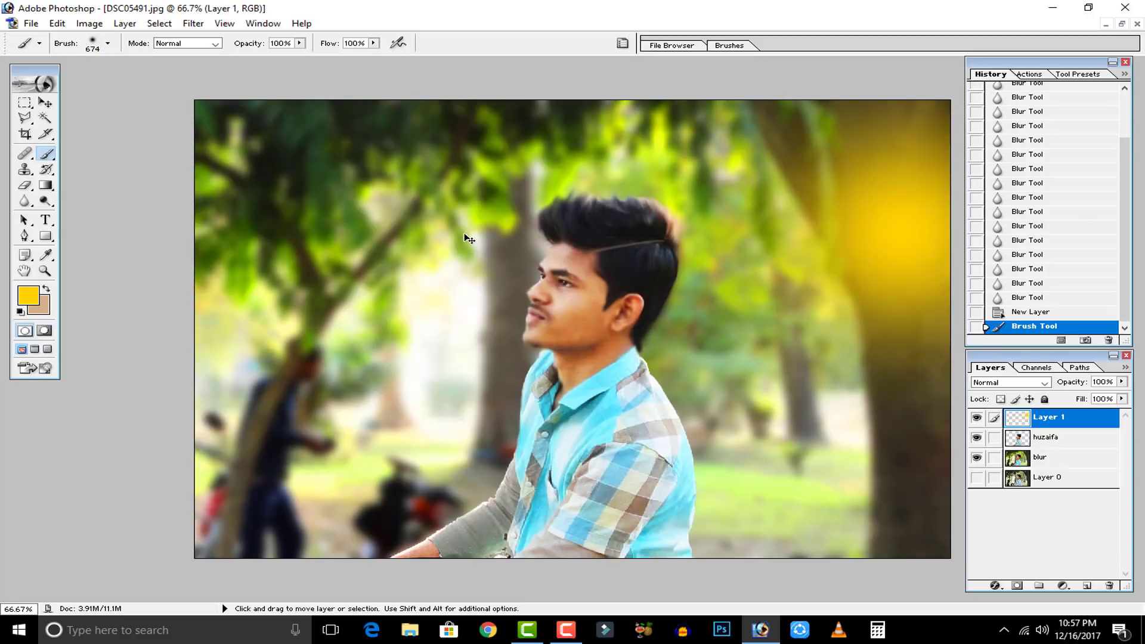
pyautogui.hotkey('ctrl', 'z')
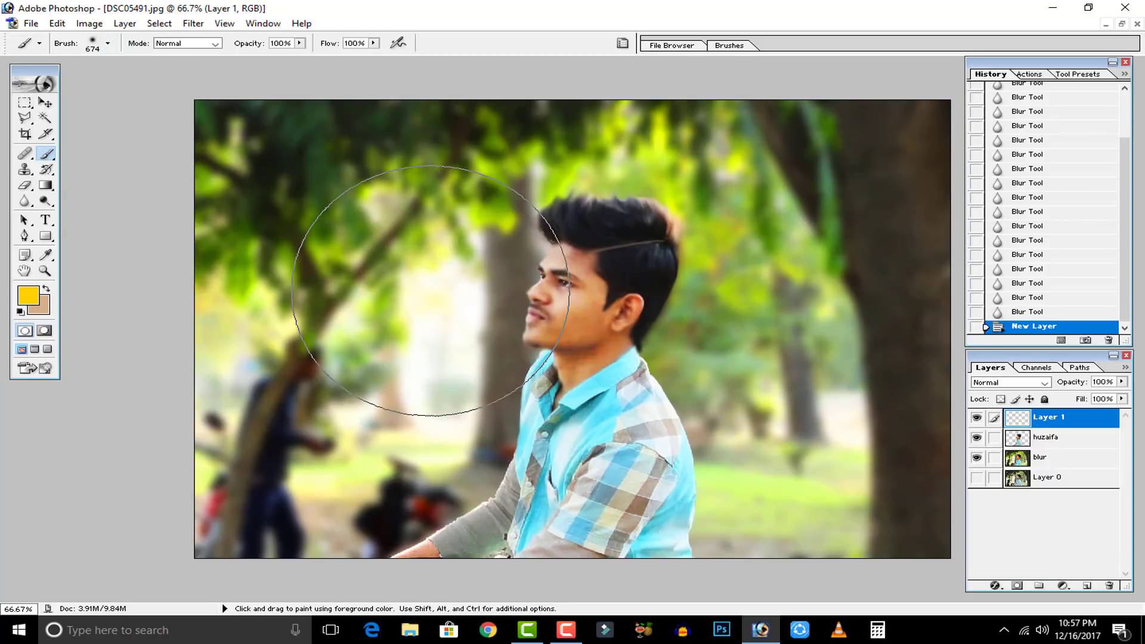
pyautogui.click(43, 104)
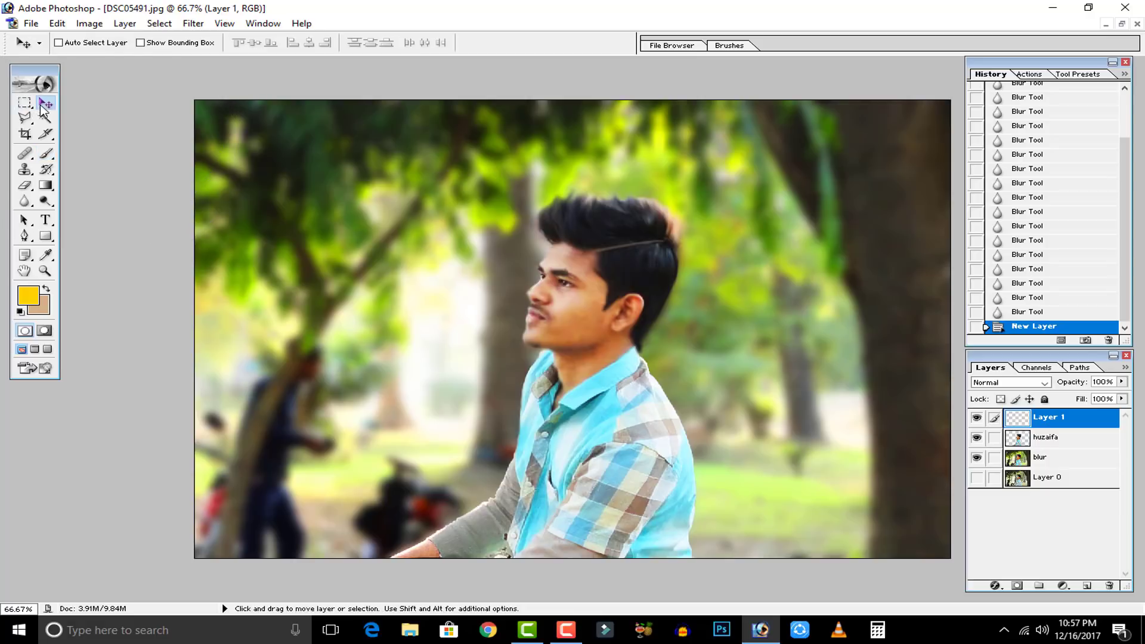
pyautogui.moveTo(24, 103); pyautogui.dragTo(77, 115)
pyautogui.moveTo(535, 390); pyautogui.dragTo(522, 391)
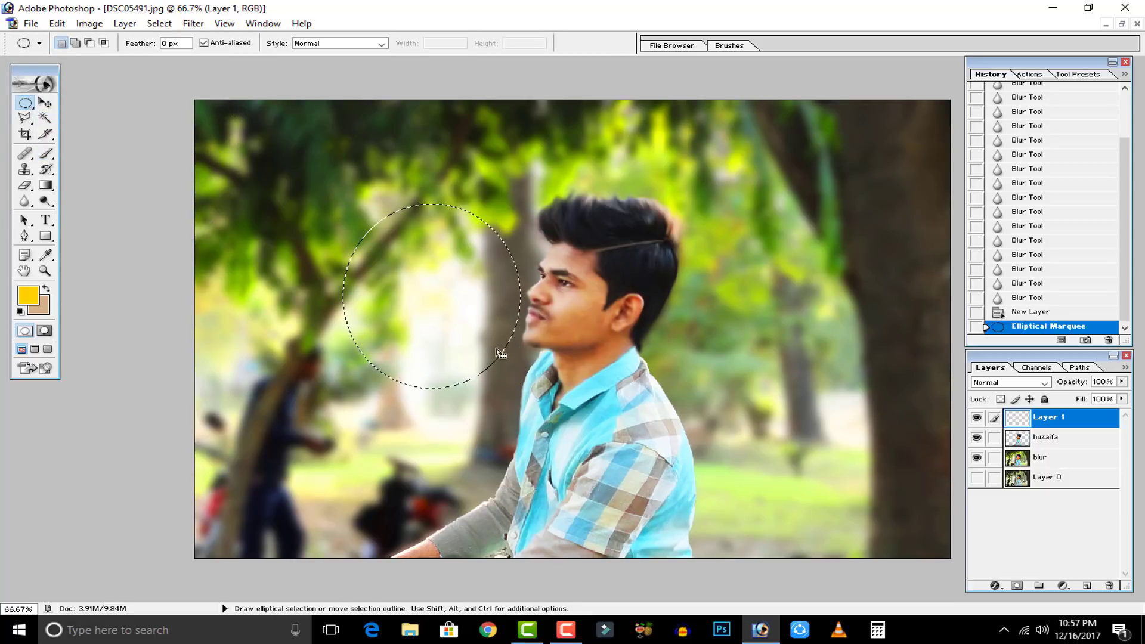
pyautogui.moveTo(451, 297); pyautogui.dragTo(460, 301)
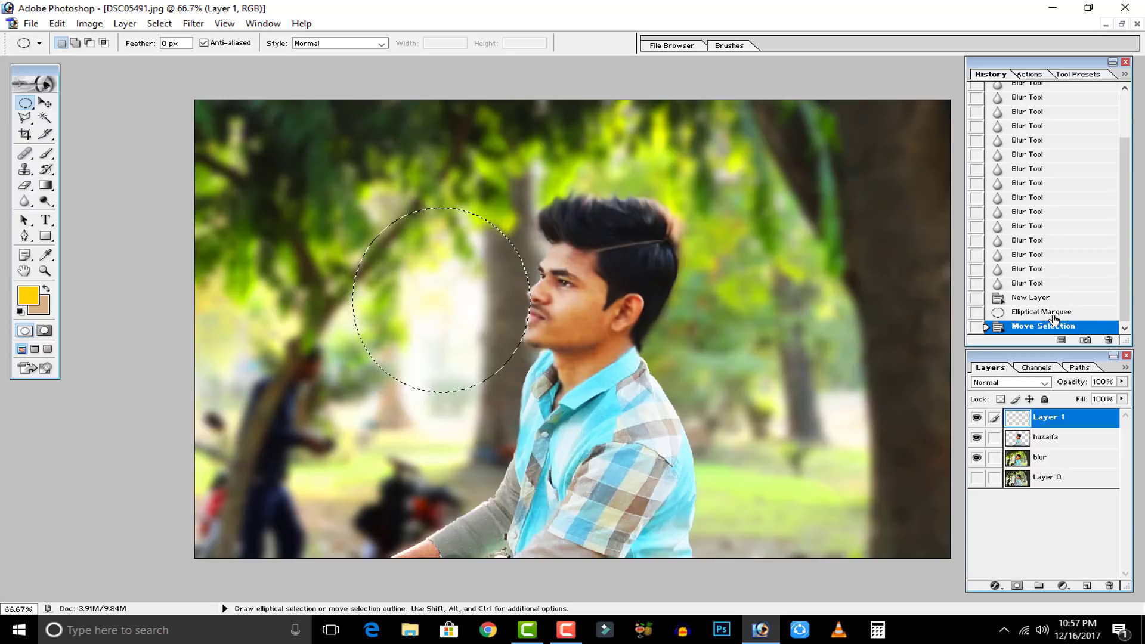
pyautogui.hotkey('ctrl', 'alt', 'z')
pyautogui.hotkey('ctrl', 'alt', 'z')
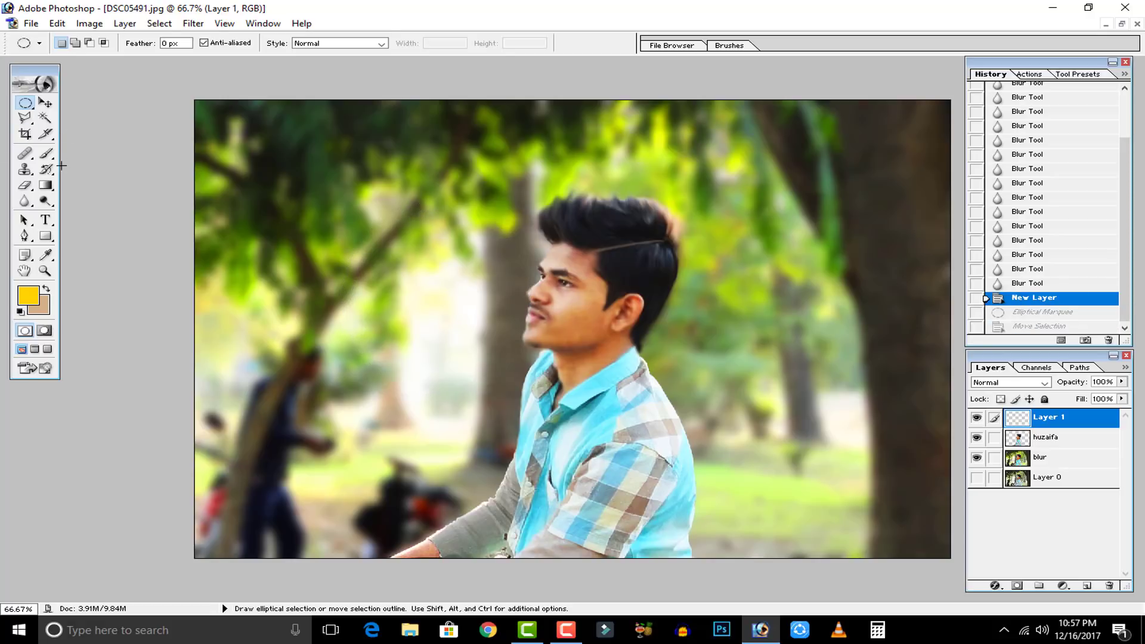
# Step: Paint a yellow glow with the 674 px soft brush on the background before the man's face and blend Layer 1 as Soft Light
pyautogui.click(47, 153)
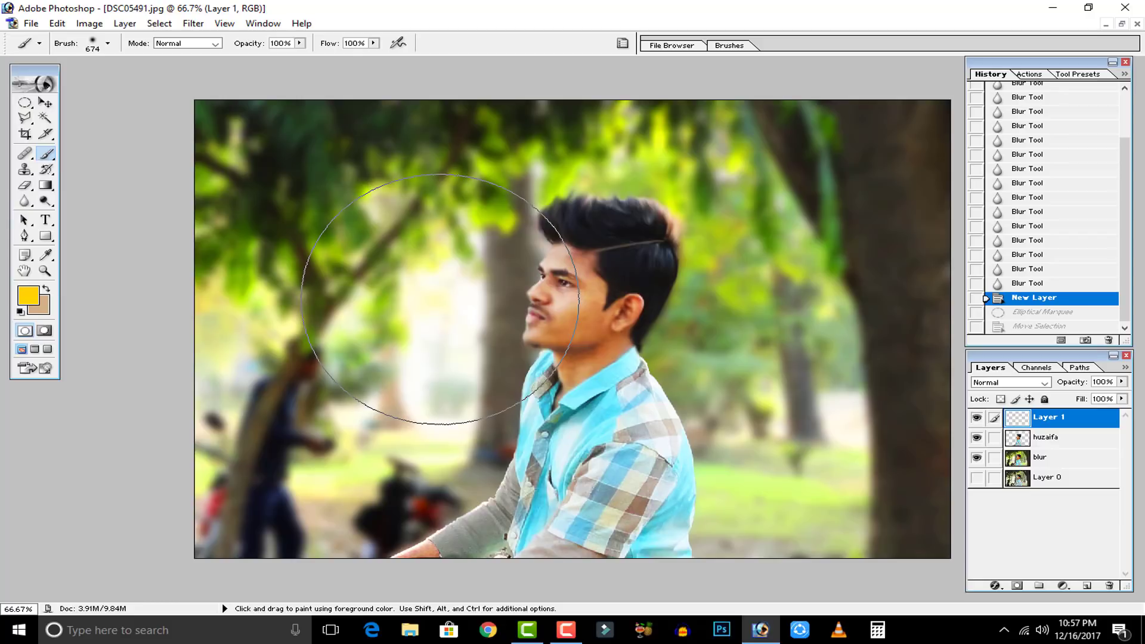
pyautogui.moveTo(440, 300); pyautogui.dragTo(412, 280)
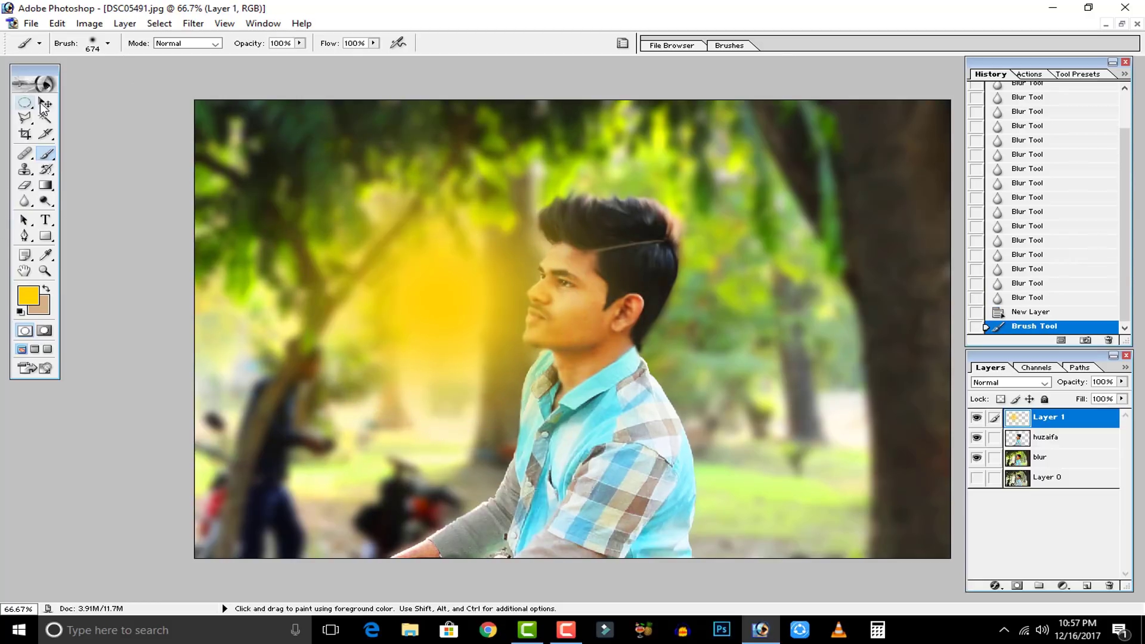
pyautogui.click(44, 104)
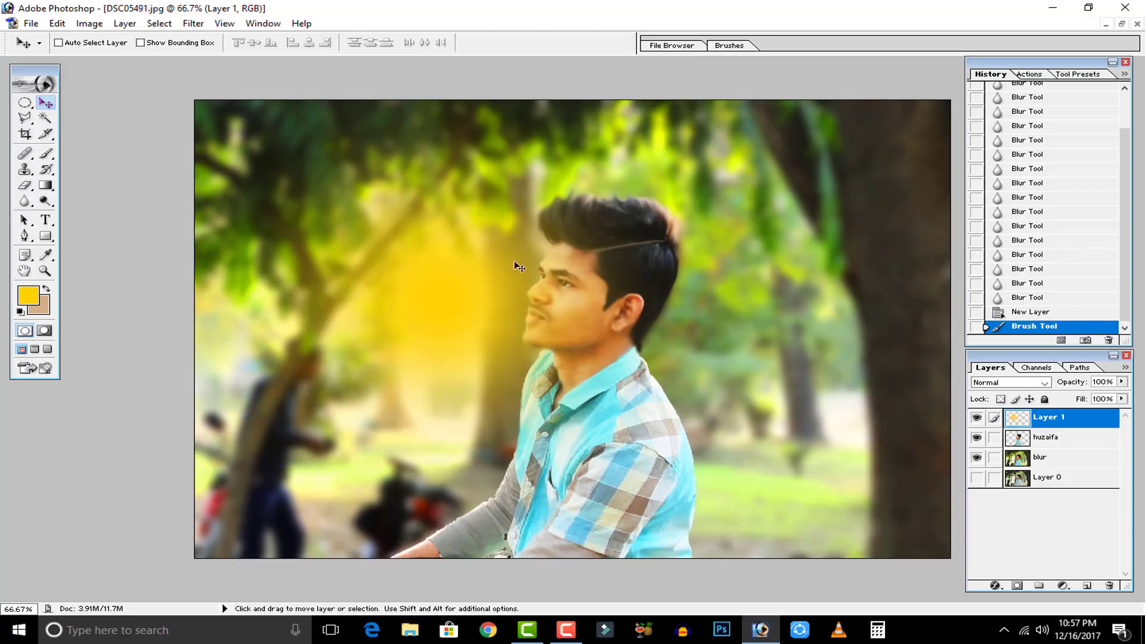
pyautogui.click(1013, 382)
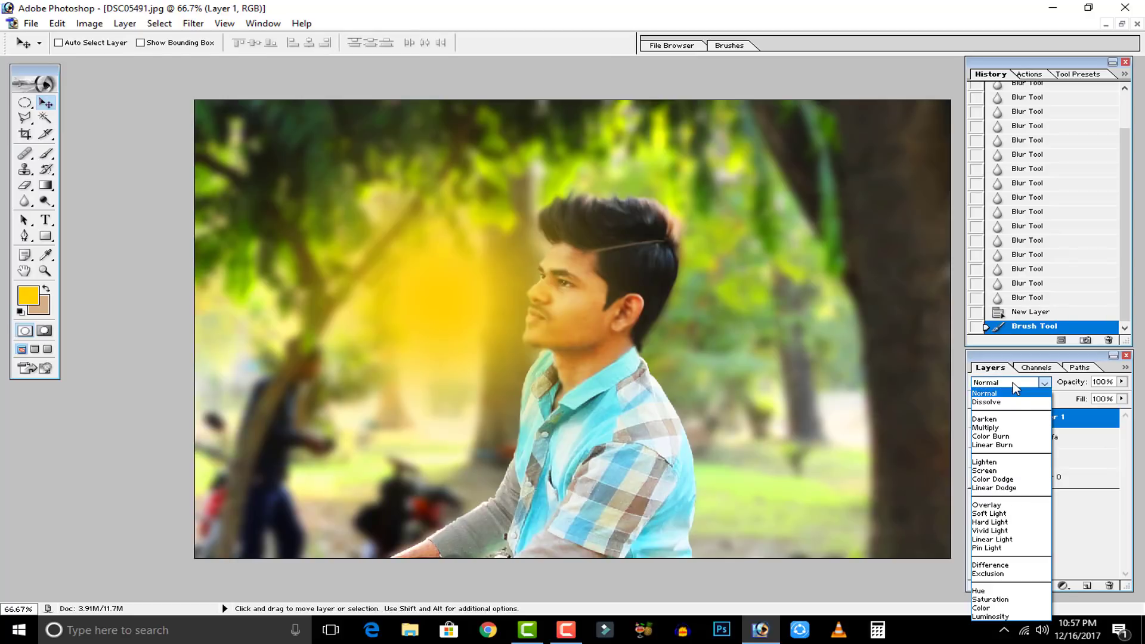
pyautogui.click(1007, 513)
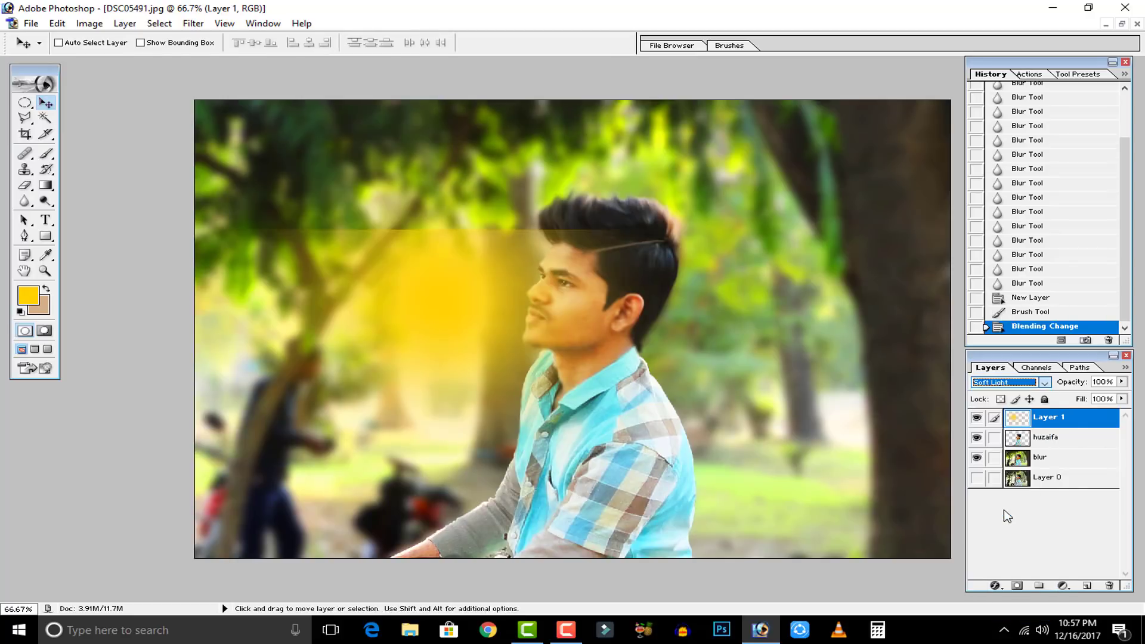
# Step: Compare the photo with the yellow glow layer hidden and shown, leaving the layer visible
pyautogui.click(982, 417)
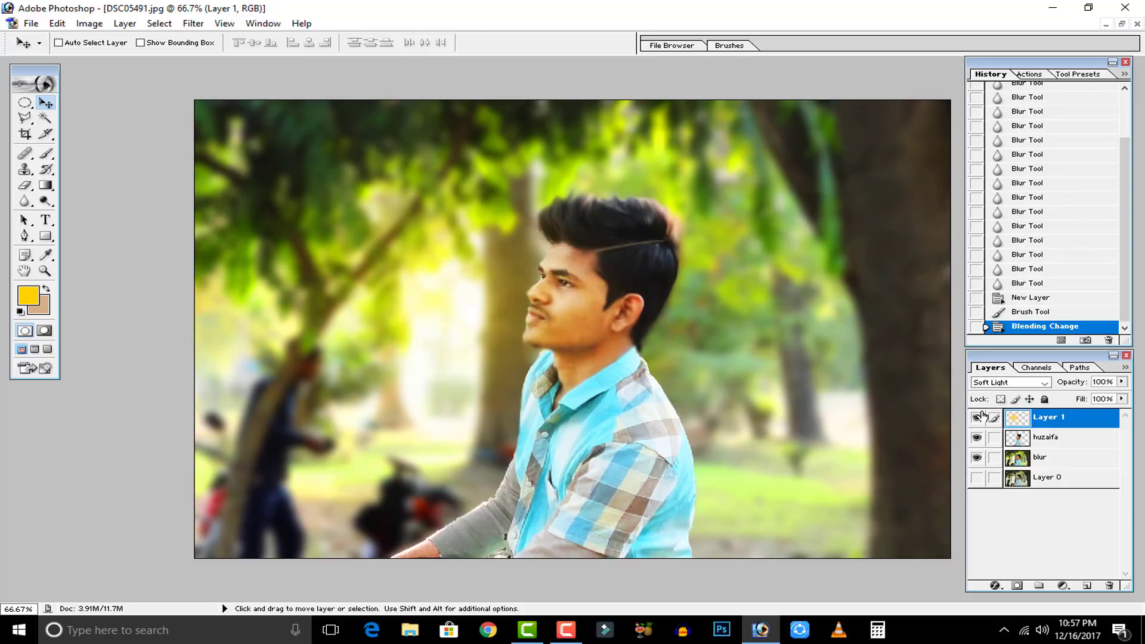
pyautogui.click(982, 417)
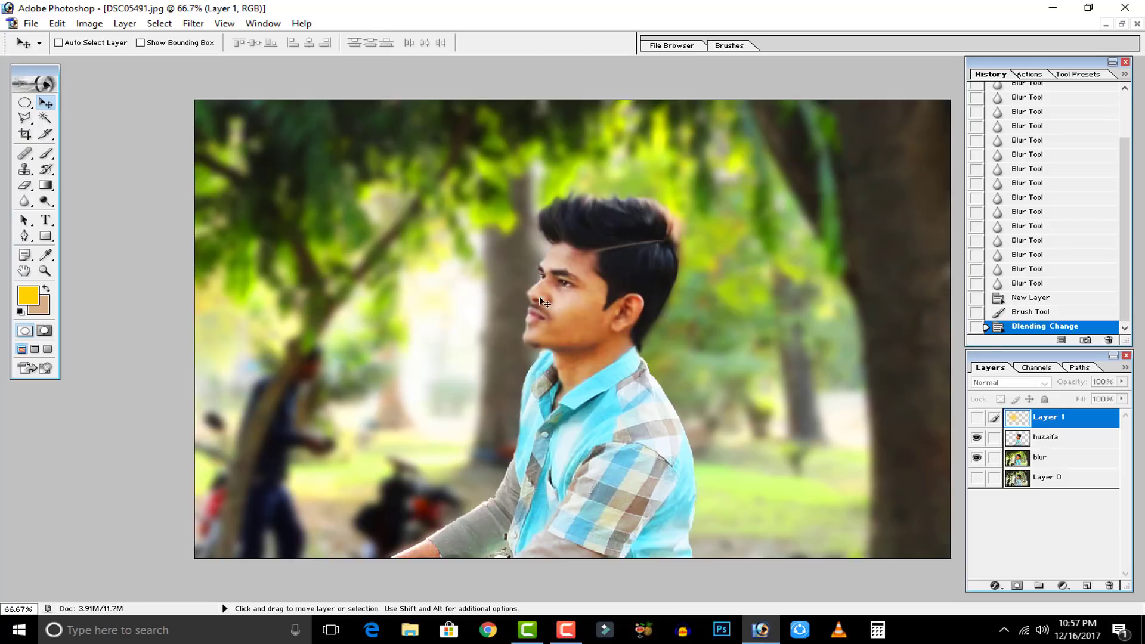
pyautogui.click(978, 419)
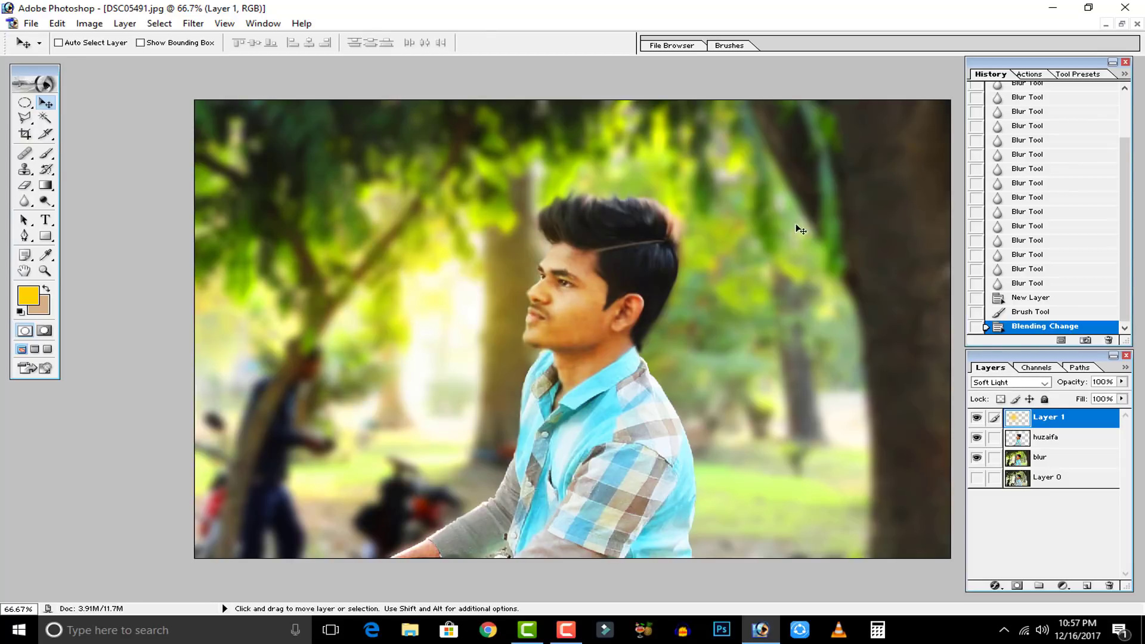
# Step: Scale the yellow glow layer up proportionally to about 130.6% around its center
pyautogui.hotkey('ctrl', 't')
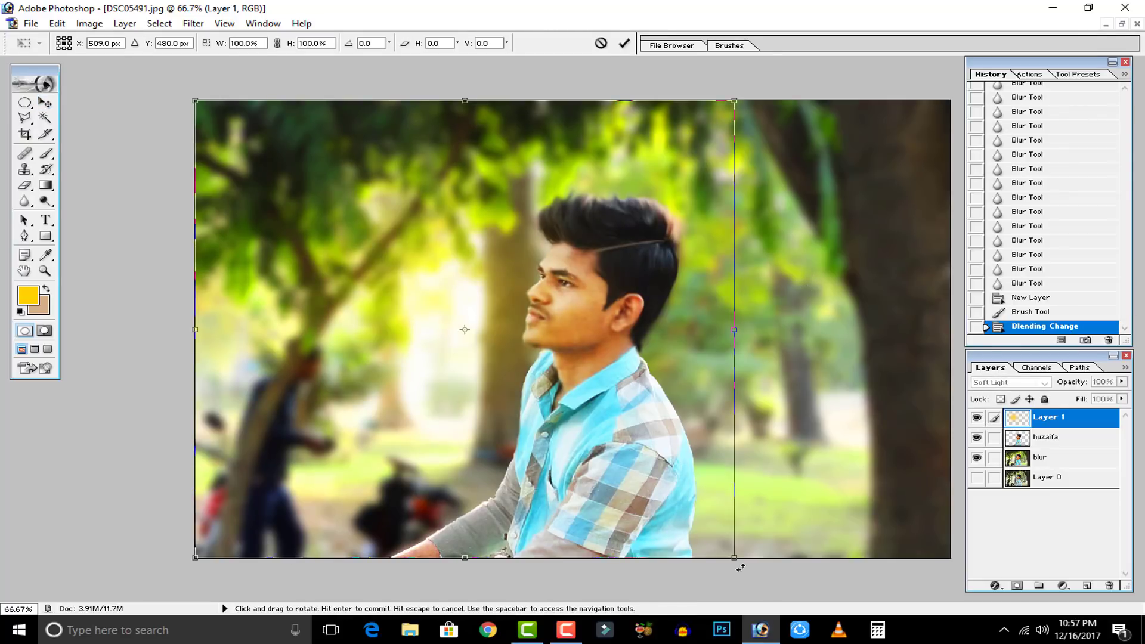
pyautogui.moveTo(751, 572); pyautogui.dragTo(823, 641)
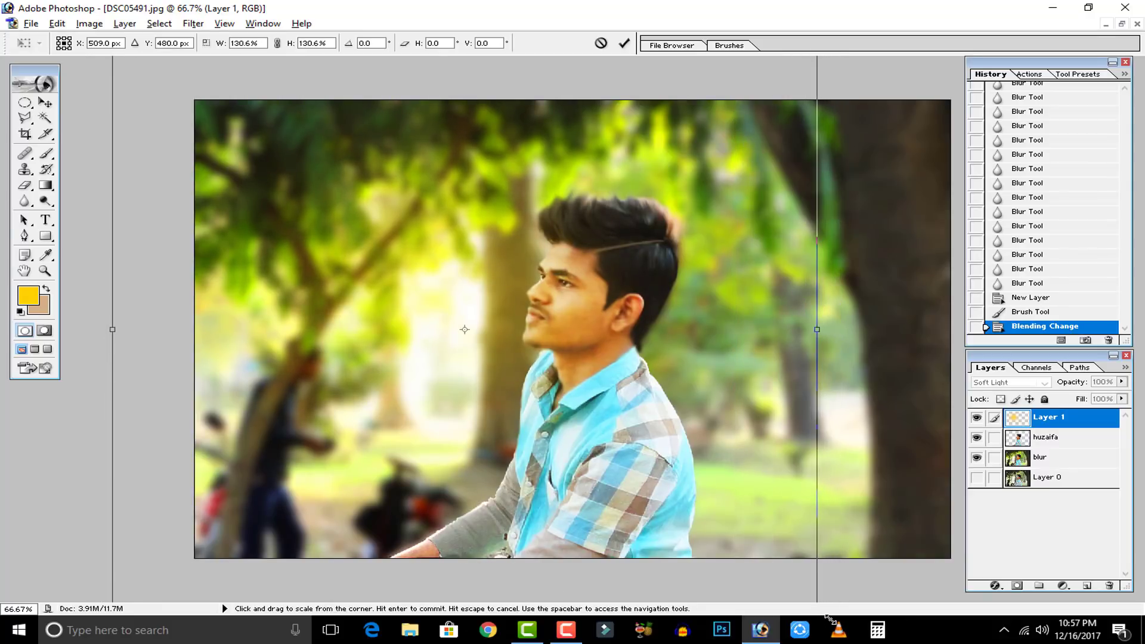
pyautogui.click(624, 43)
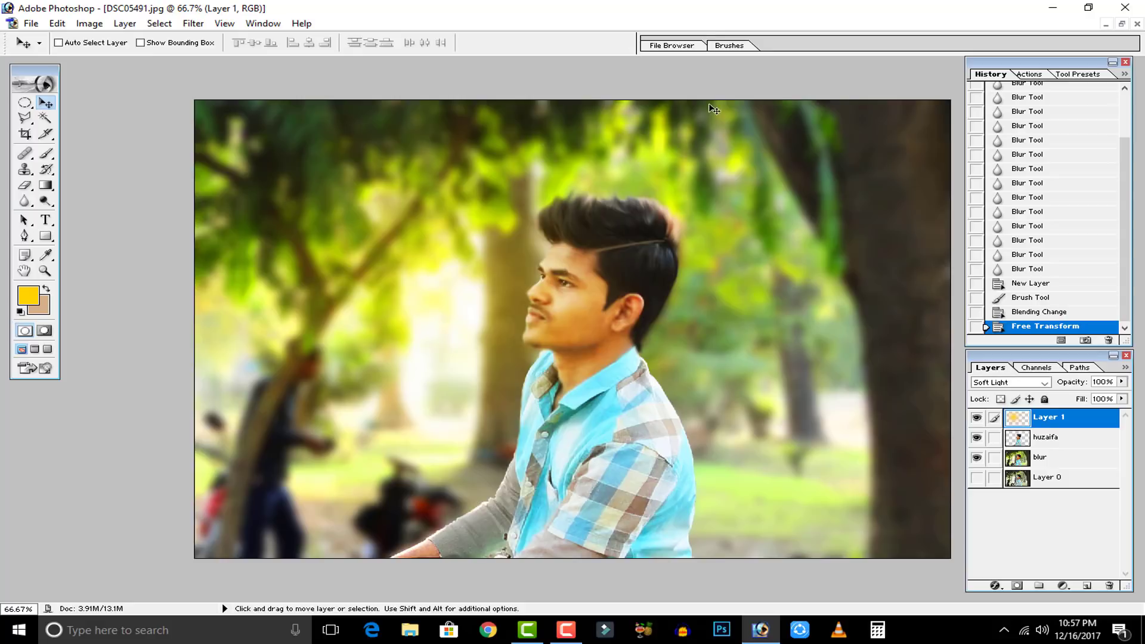
# Step: Open erbewt.jpg for comparison with the working image, close it and return to DSC05491.jpg
pyautogui.click(1122, 25)
pyautogui.hotkey('ctrl', 'o')
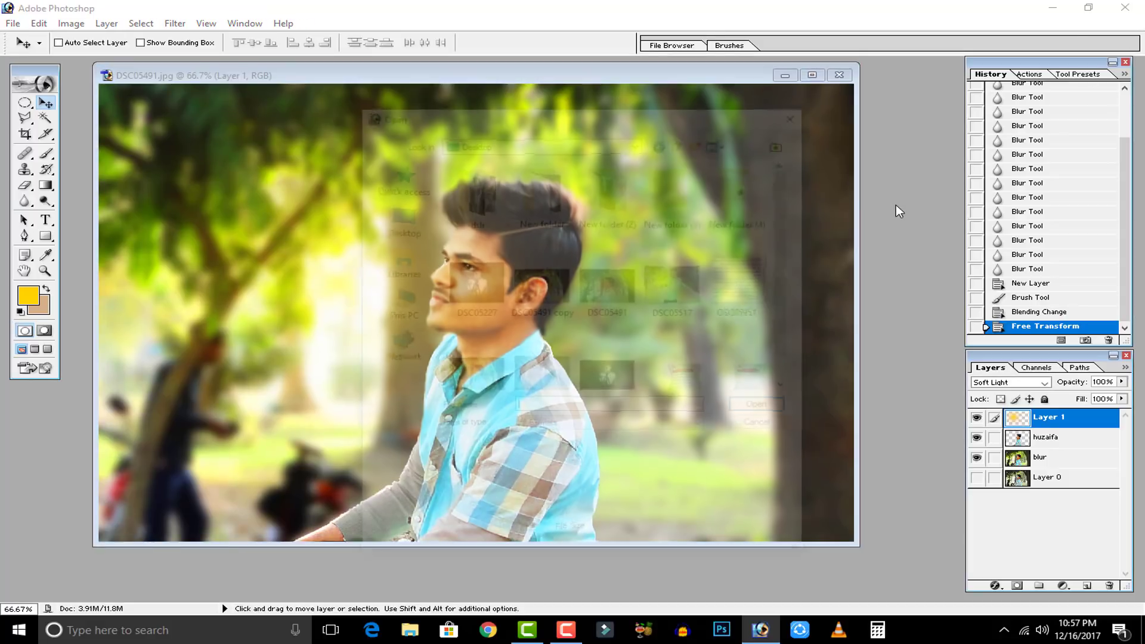
pyautogui.click(541, 286)
pyautogui.doubleClick(475, 371)
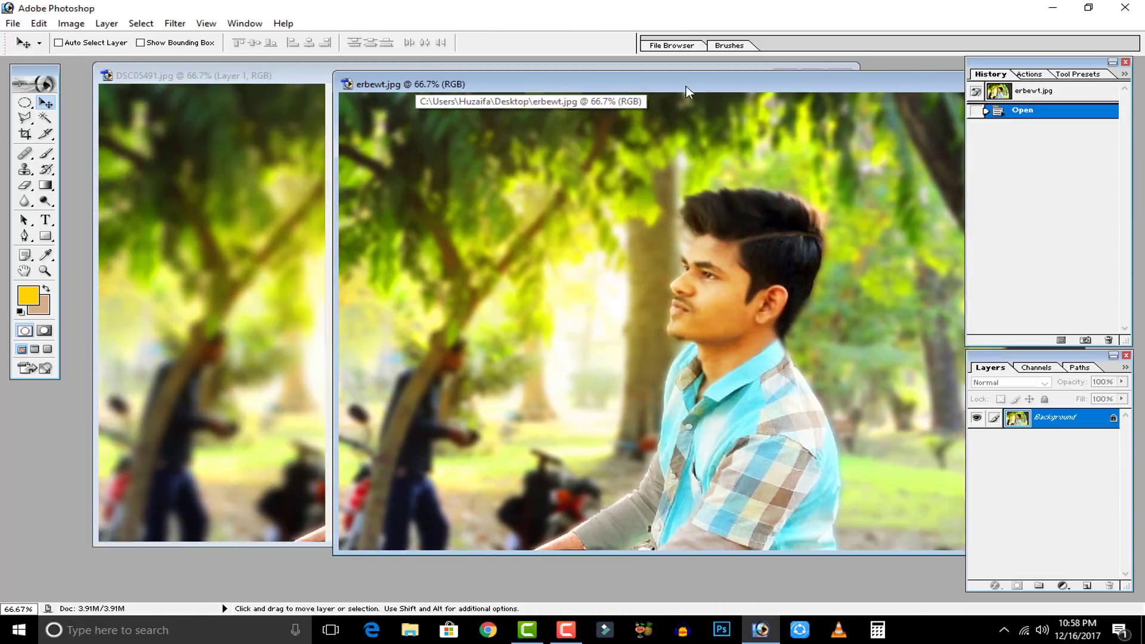
pyautogui.moveTo(686, 90); pyautogui.dragTo(420, 80)
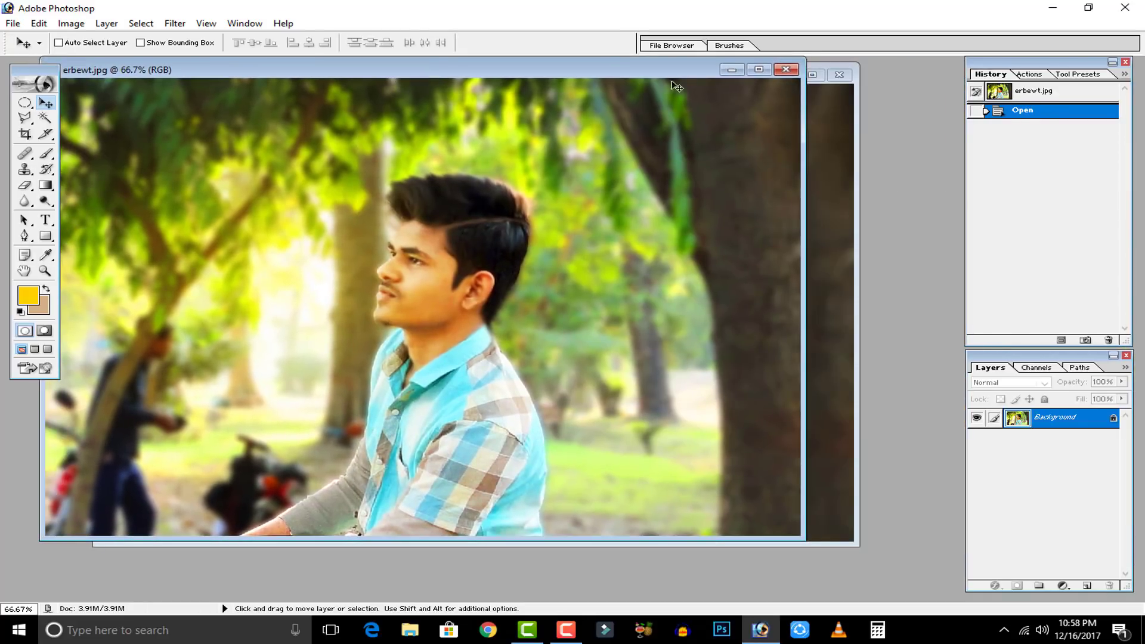
pyautogui.click(786, 71)
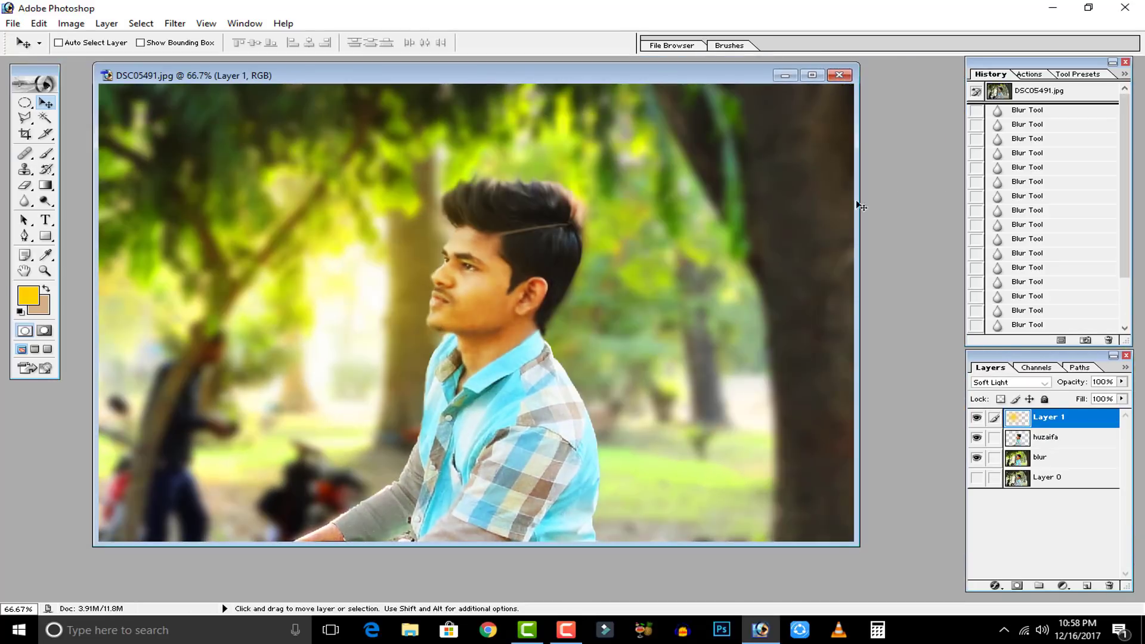
pyautogui.doubleClick(928, 234)
pyautogui.doubleClick(621, 292)
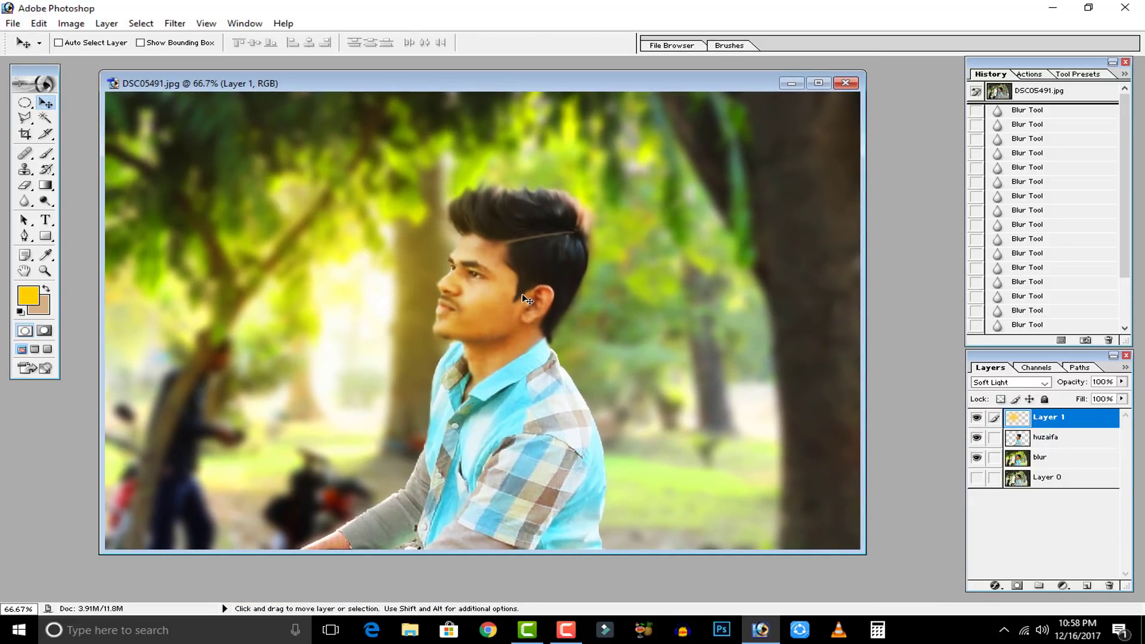
# Step: Add the man's first name as 72 pt Courier text over the background beside him and color it black
pyautogui.click(45, 220)
pyautogui.click(308, 395)
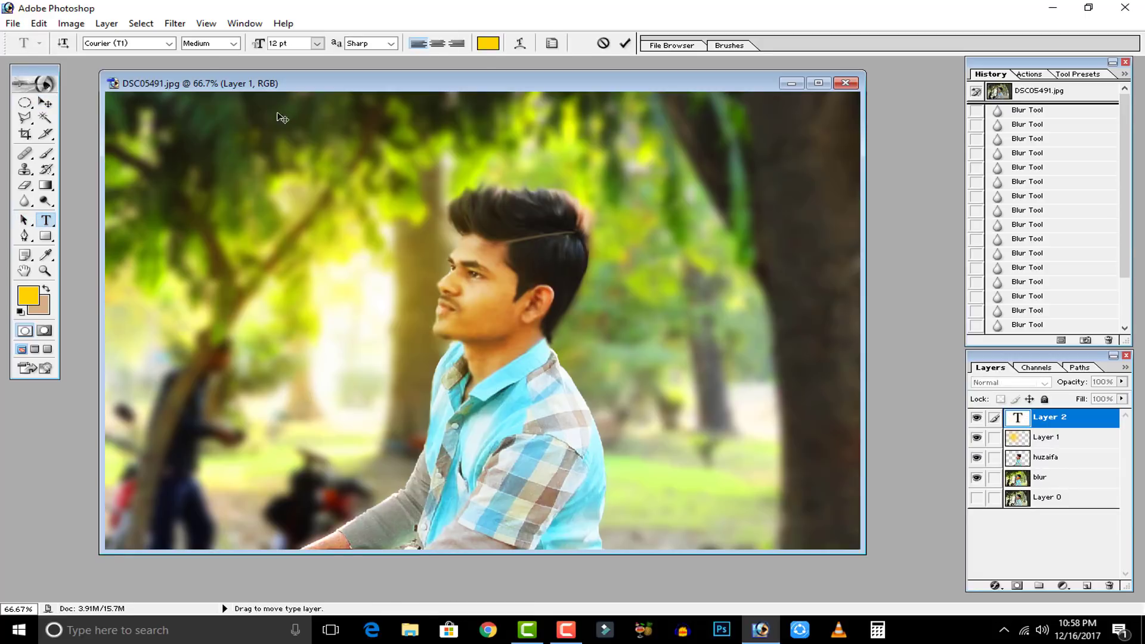
pyautogui.click(318, 43)
pyautogui.click(331, 285)
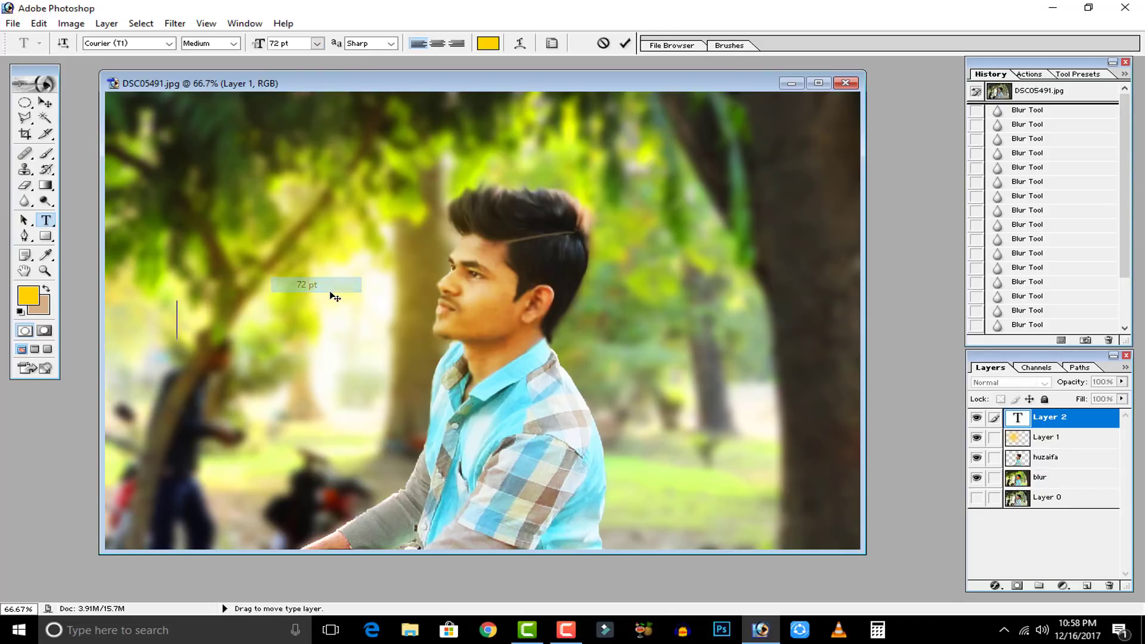
pyautogui.write('Huziafa')
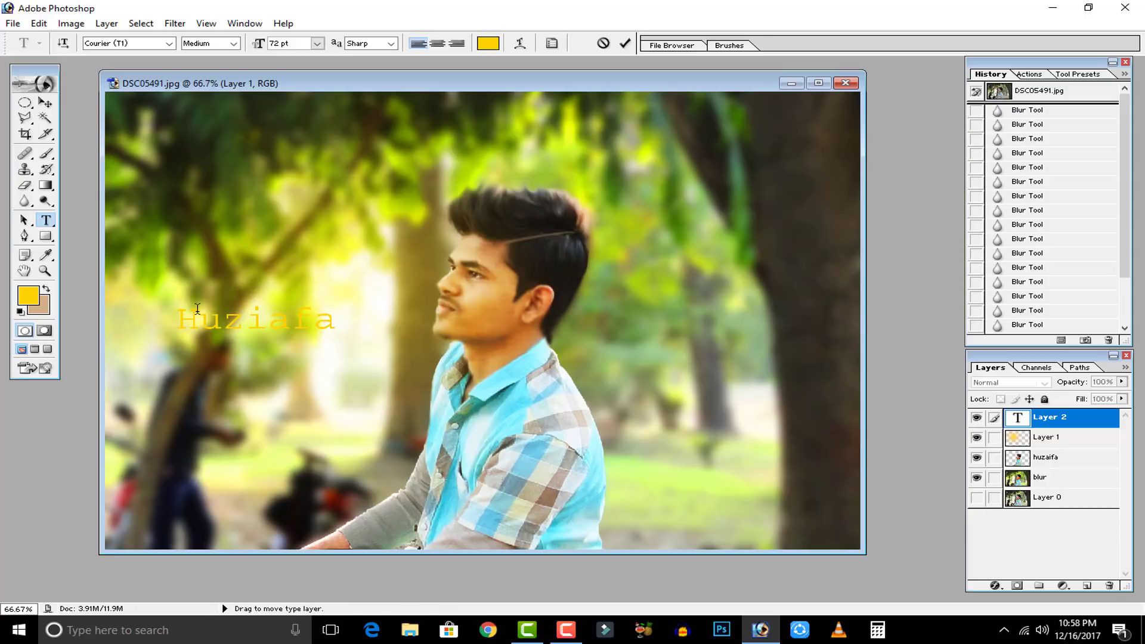
pyautogui.hotkey('ctrl', 'a')
pyautogui.click(21, 312)
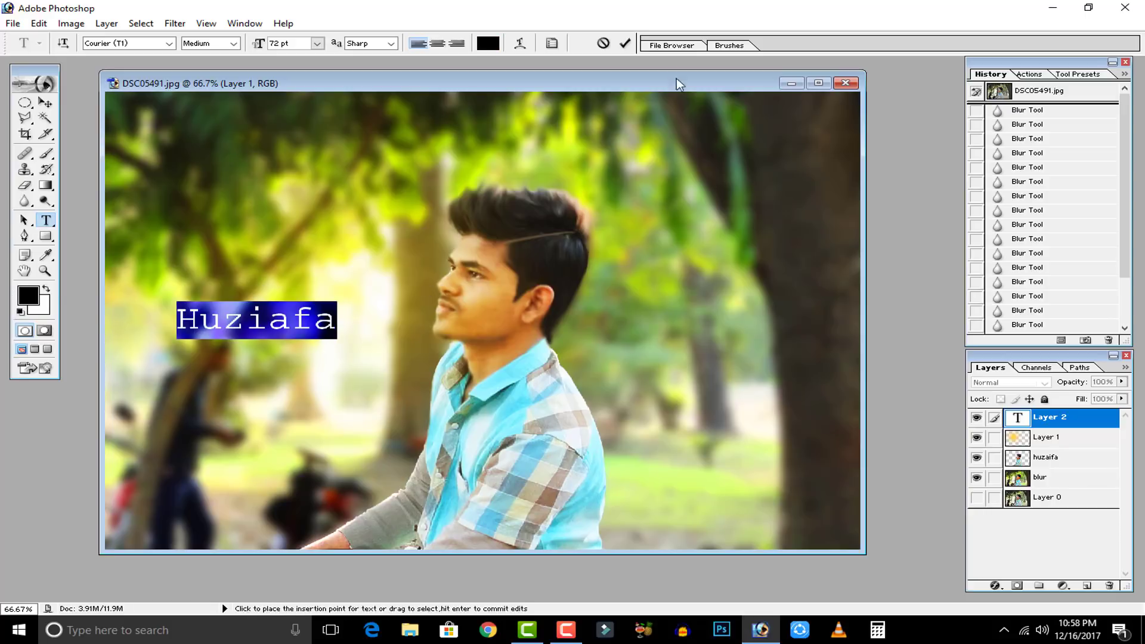
pyautogui.click(624, 43)
# Step: Enlarge the name text to about 173.2%, shift it lower beside the man's chest and set its blend mode to Overlay
pyautogui.click(45, 103)
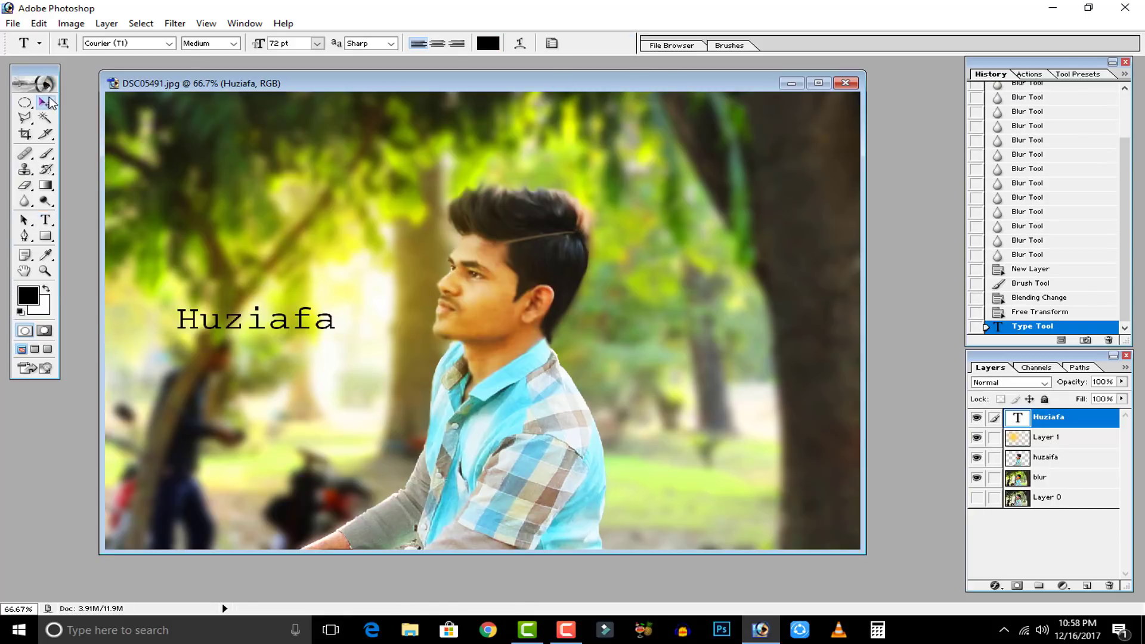
pyautogui.hotkey('ctrl', 't')
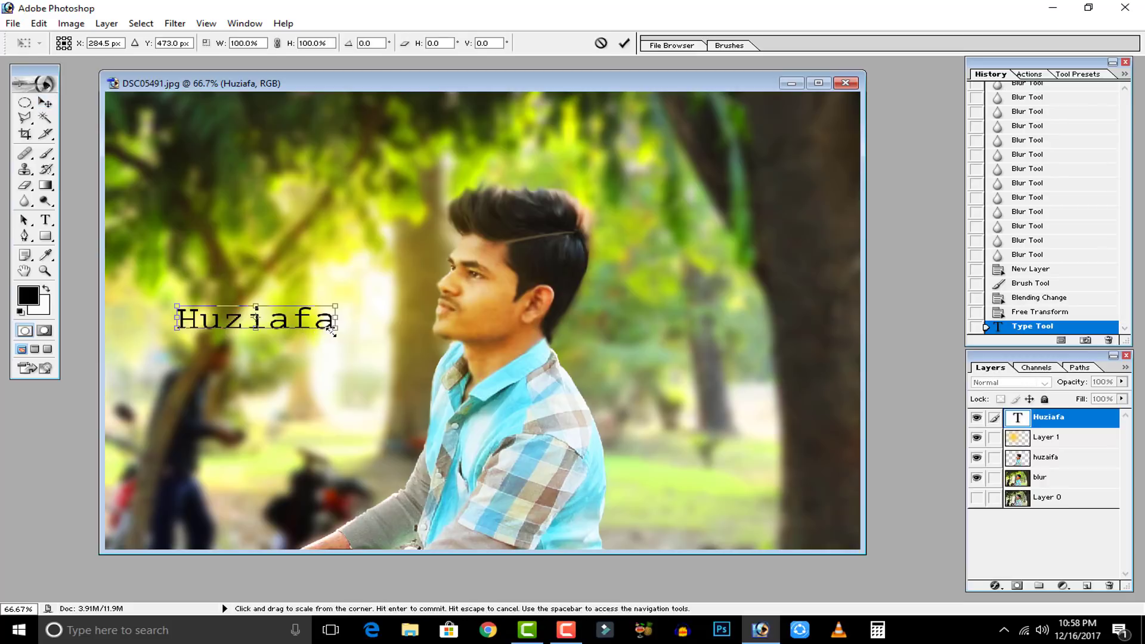
pyautogui.moveTo(332, 322); pyautogui.dragTo(346, 382)
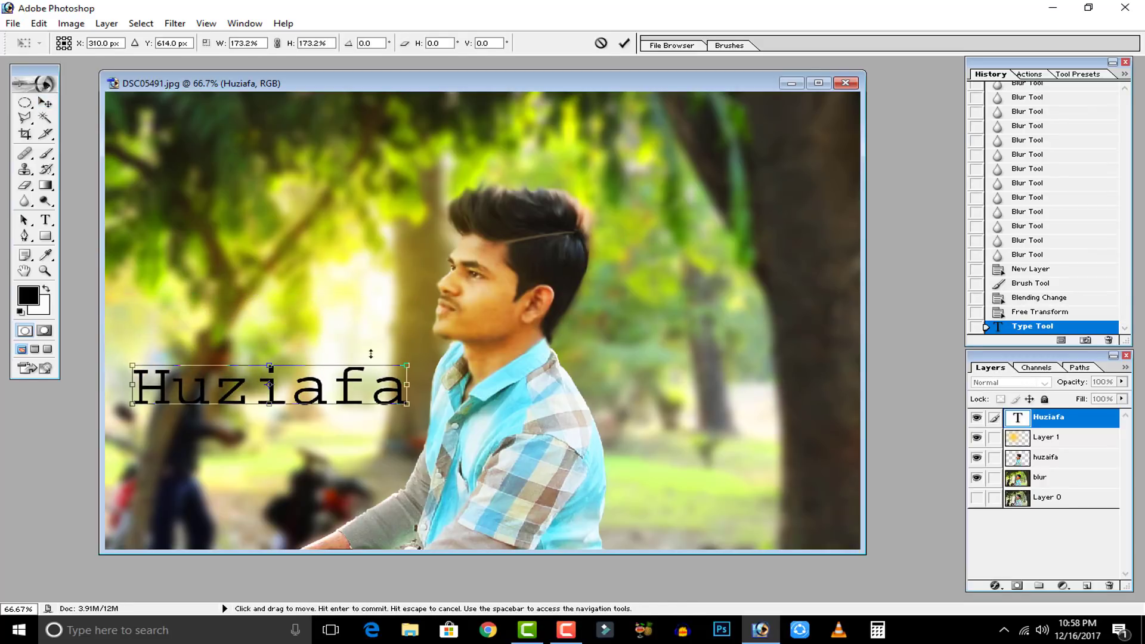
pyautogui.click(624, 43)
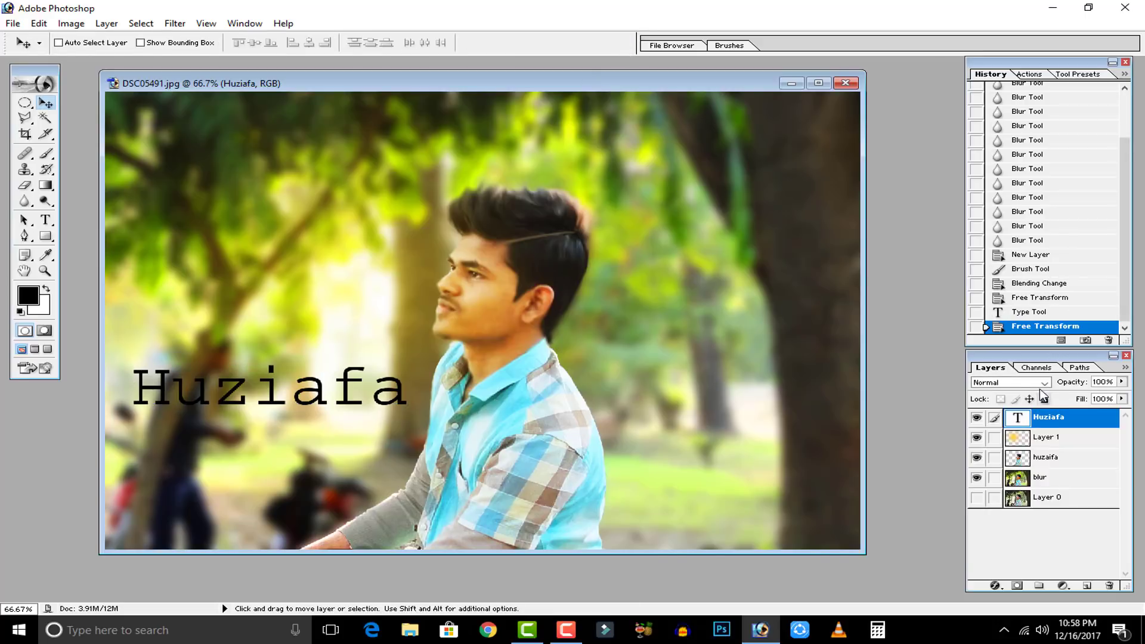
pyautogui.click(1044, 383)
pyautogui.click(1002, 506)
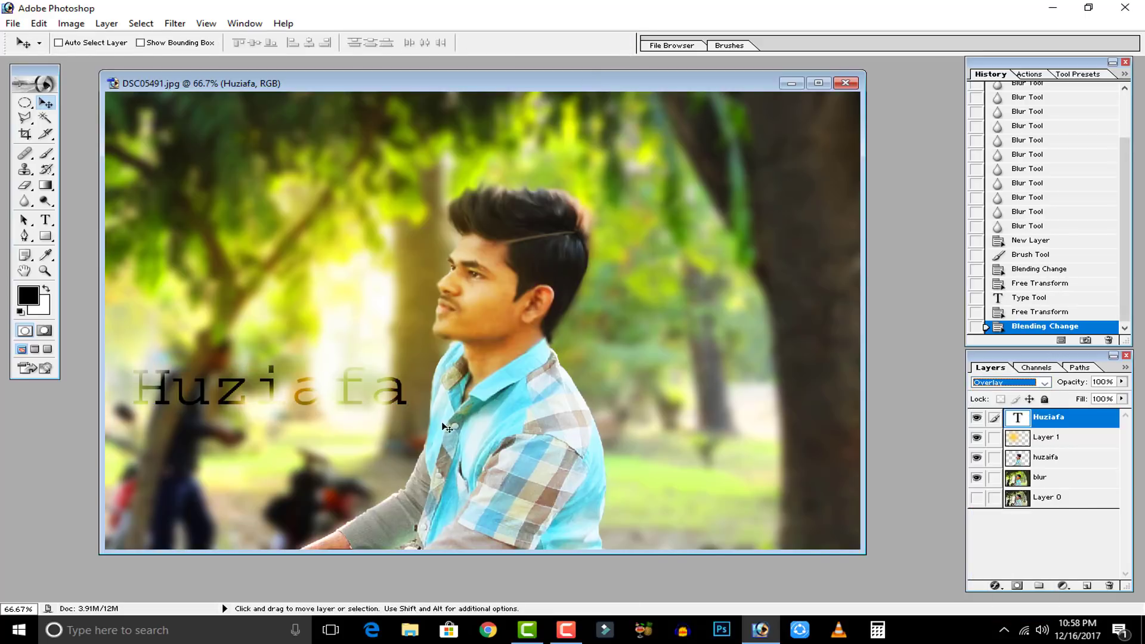
# Step: Try the name text over the large tree trunk, then move it across the man's forearm and shirt near the photo's lower edge
pyautogui.moveTo(412, 416); pyautogui.dragTo(828, 110)
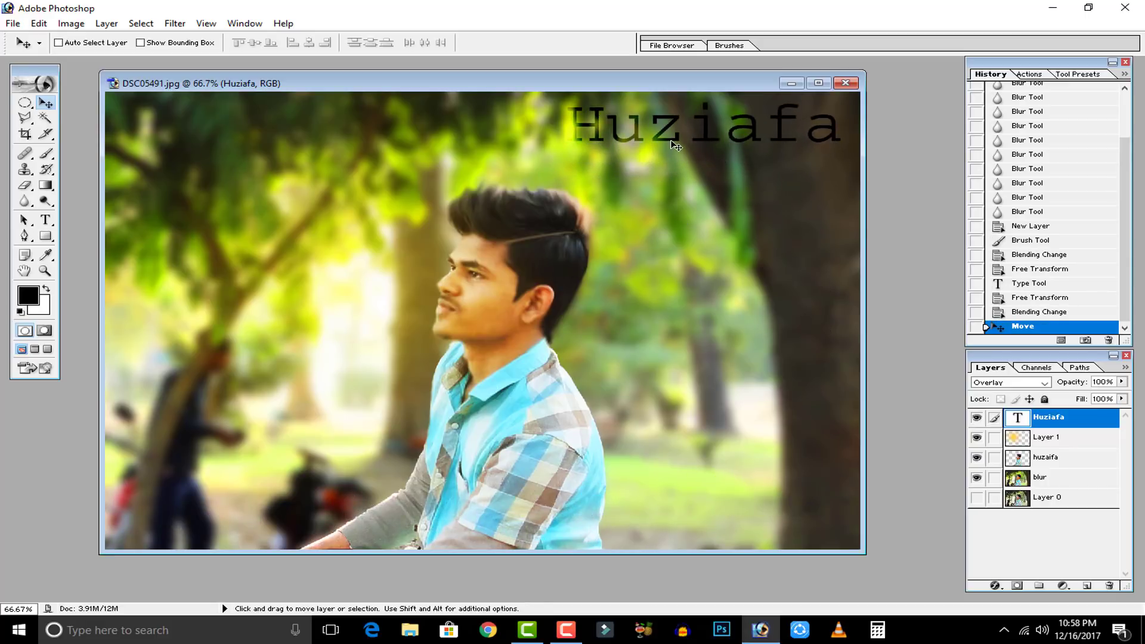
pyautogui.moveTo(669, 145); pyautogui.dragTo(669, 146)
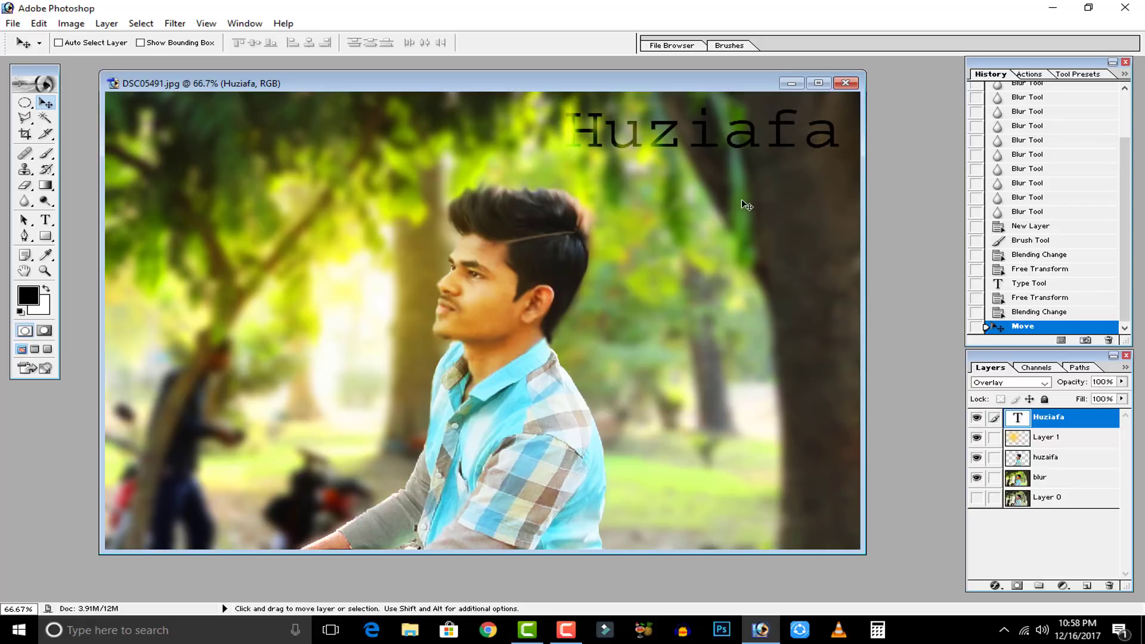
pyautogui.moveTo(740, 133); pyautogui.dragTo(502, 519)
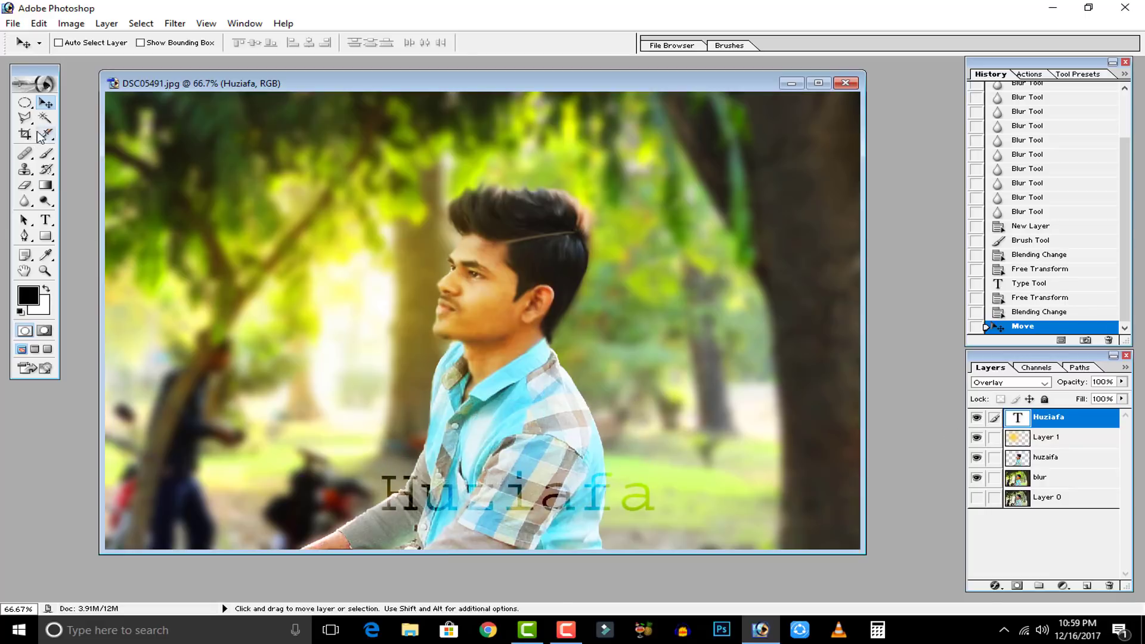
# Step: Draw a wide rectangular selection around the name text across the man's forearm and shirt
pyautogui.click(25, 104)
pyautogui.moveTo(31, 105); pyautogui.dragTo(89, 102)
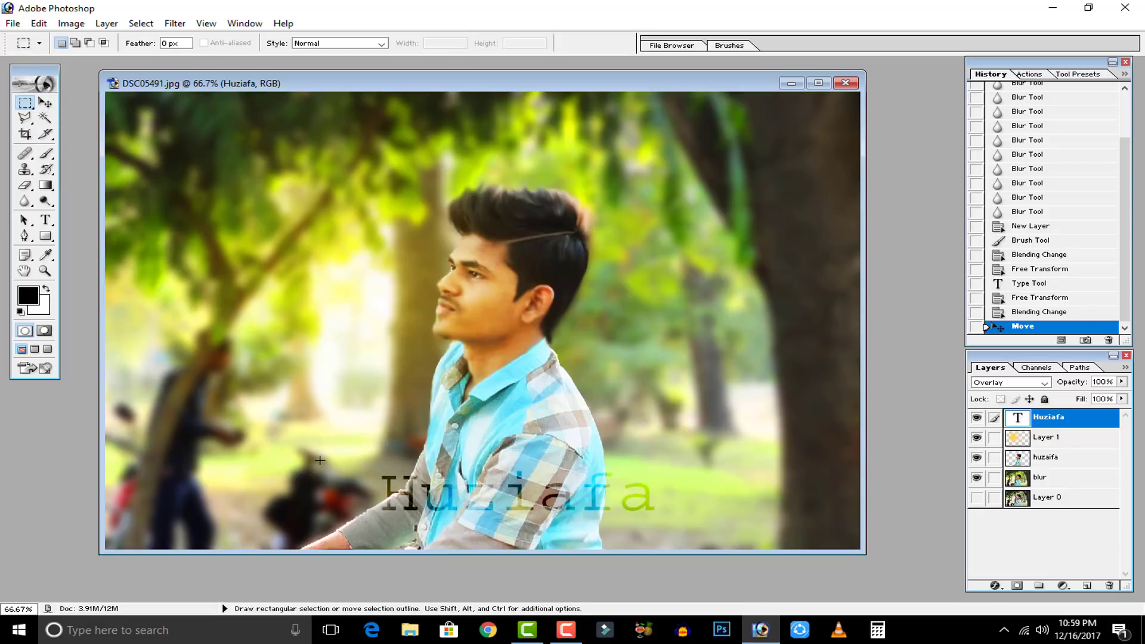
pyautogui.moveTo(480, 513); pyautogui.dragTo(696, 502)
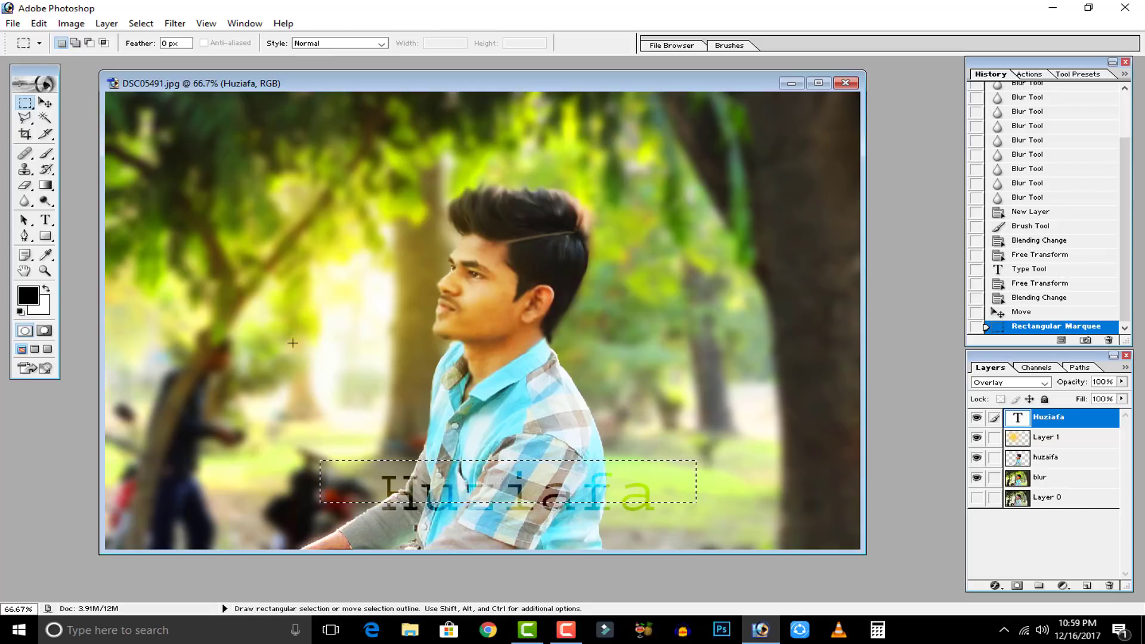
# Step: Paint the selection pure red (FF0000) on a new layer, remove the selection and order the bar's layer below the name text
pyautogui.click(28, 296)
pyautogui.click(785, 194)
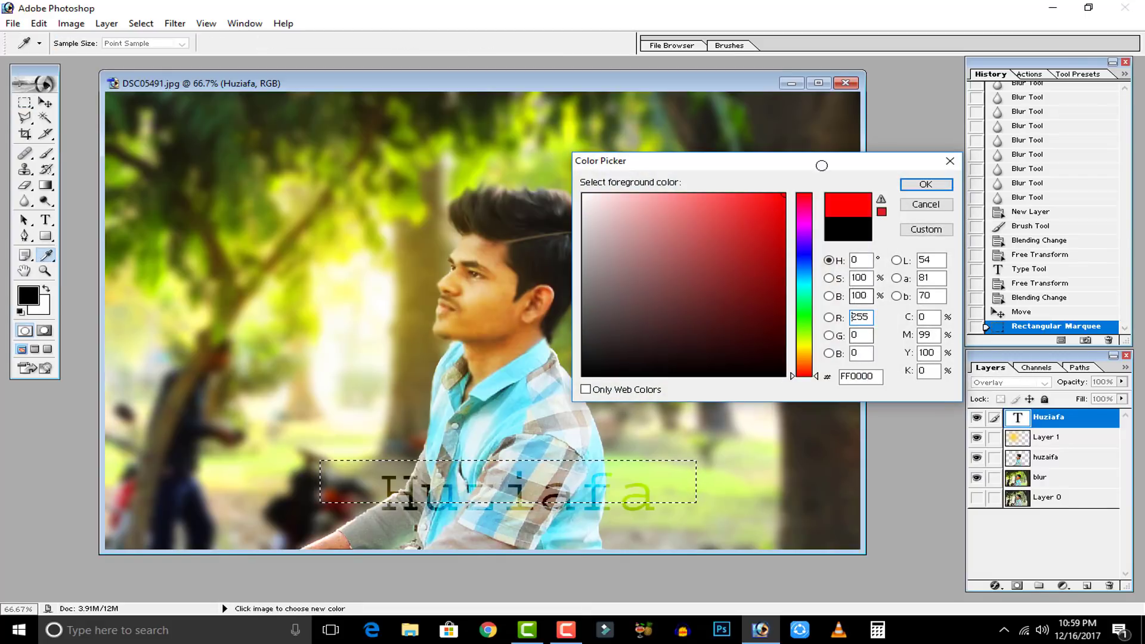
pyautogui.click(926, 186)
pyautogui.click(46, 154)
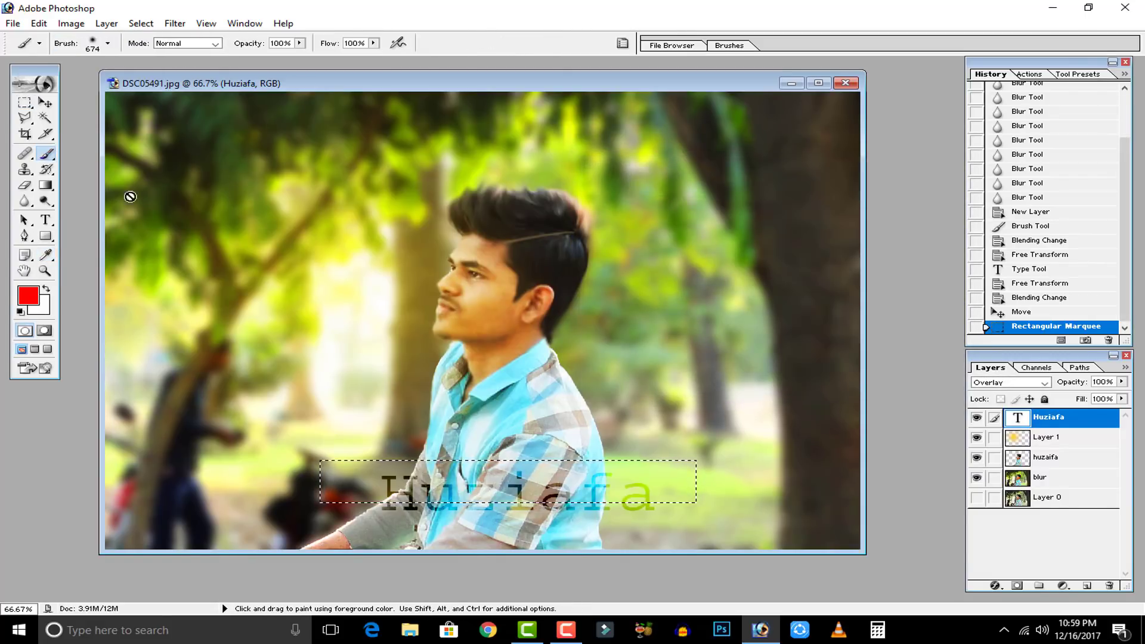
pyautogui.click(1087, 585)
pyautogui.moveTo(651, 497); pyautogui.dragTo(591, 486)
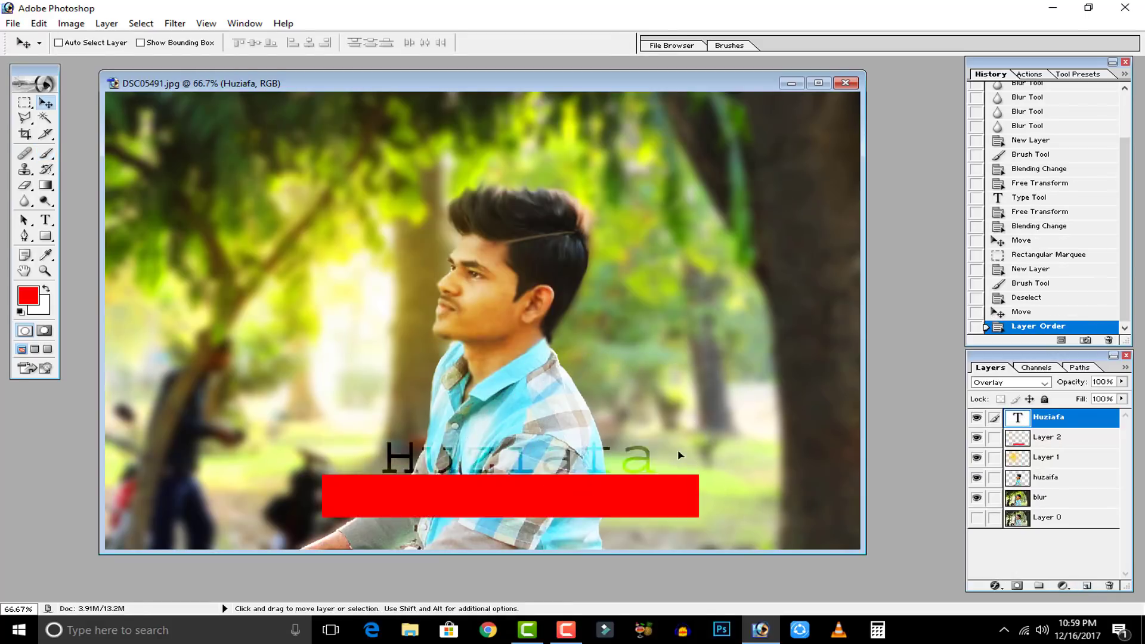
# Step: Move the name text onto the red bar and set its blend mode to Normal
pyautogui.moveTo(680, 455); pyautogui.dragTo(669, 516)
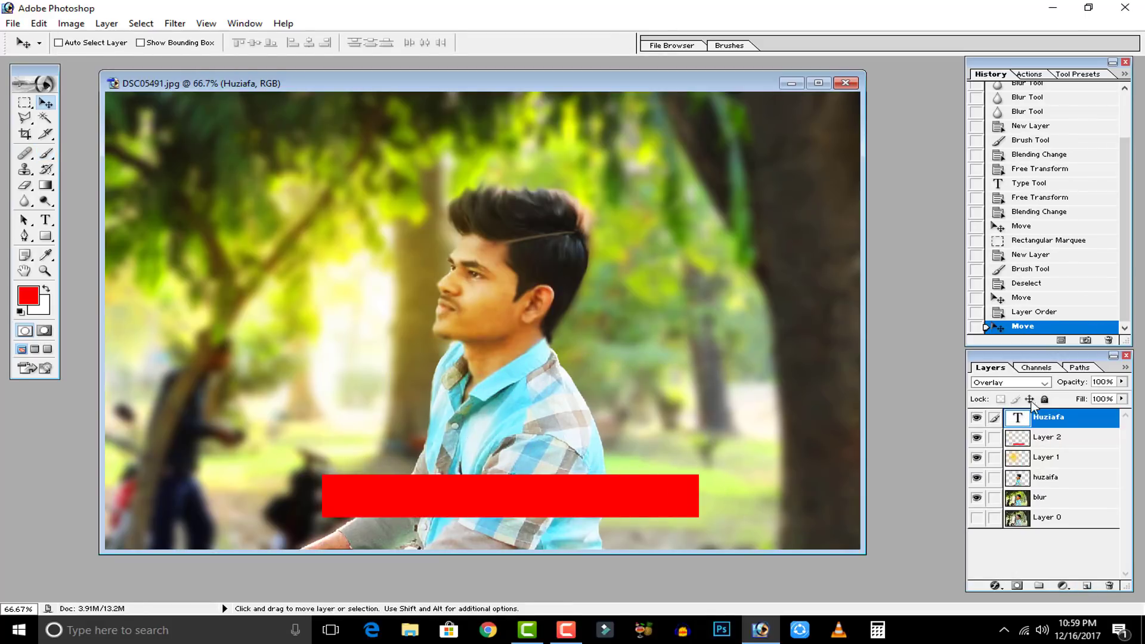
pyautogui.click(1035, 368)
pyautogui.click(991, 367)
pyautogui.click(1008, 382)
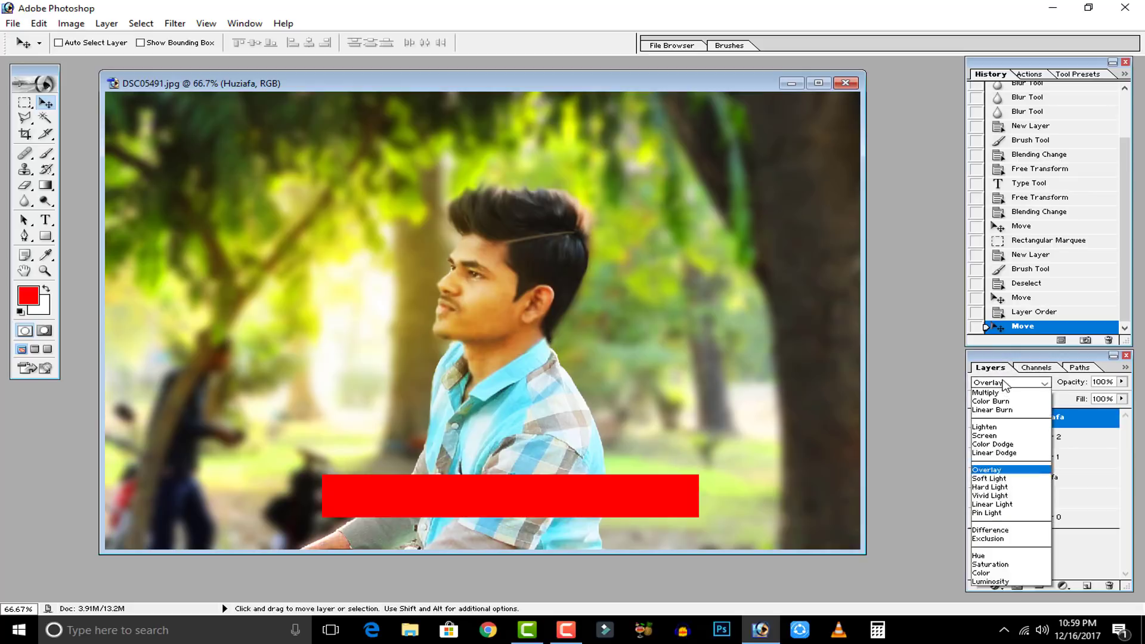
pyautogui.click(1003, 391)
pyautogui.moveTo(629, 507); pyautogui.dragTo(624, 510)
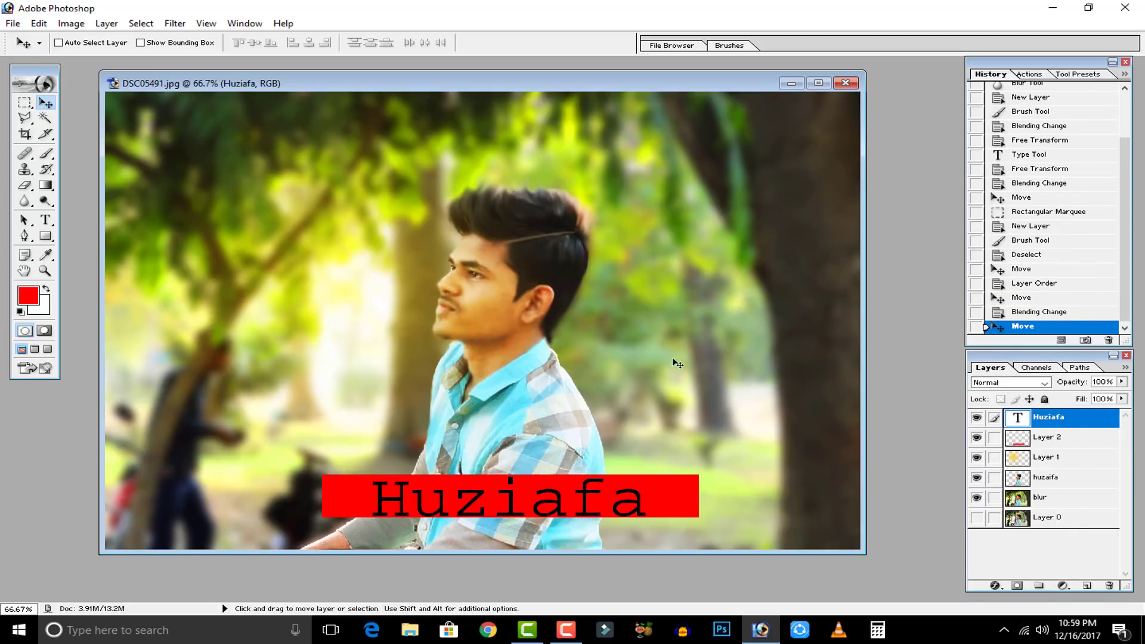
# Step: Scale the name text proportionally to 81.7% within the red bar
pyautogui.hotkey('ctrl', 't')
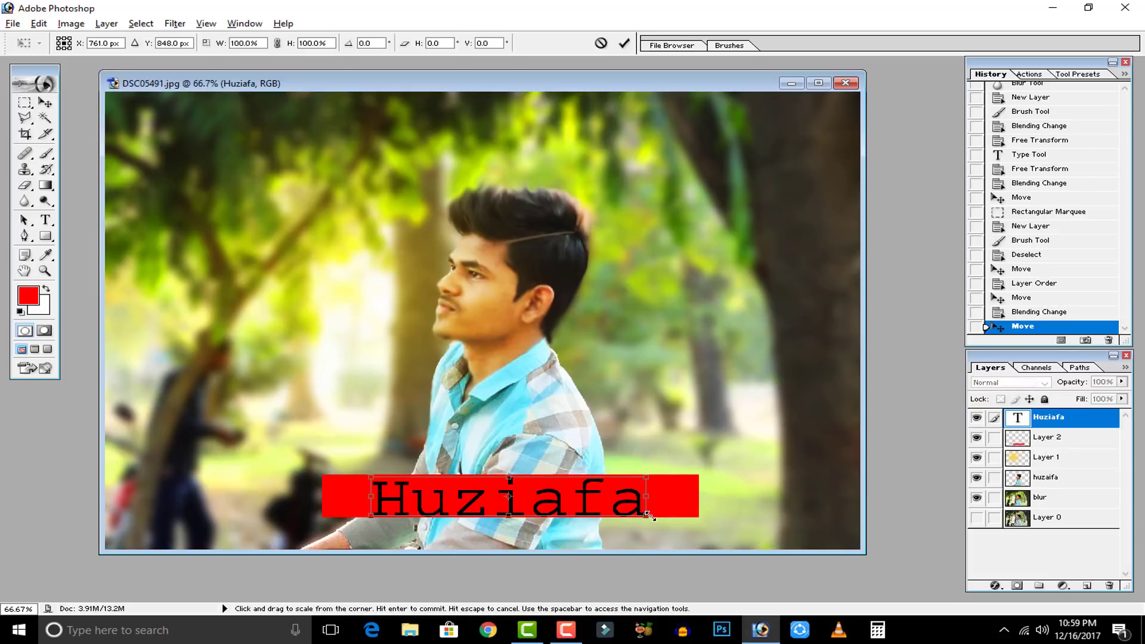
pyautogui.moveTo(649, 515); pyautogui.dragTo(621, 510)
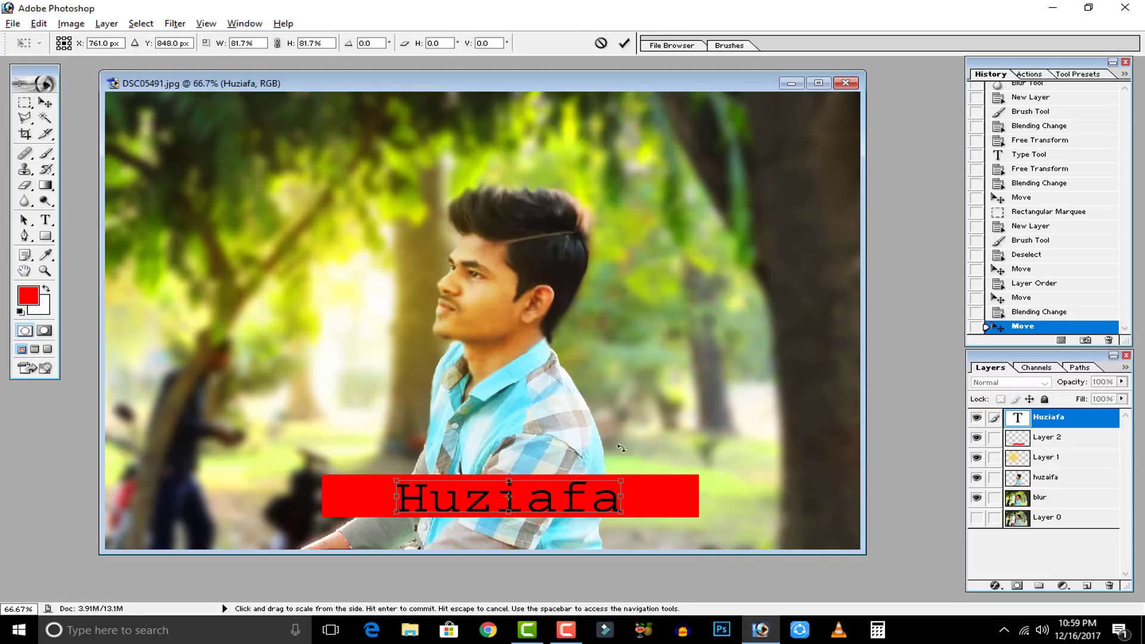
pyautogui.click(624, 43)
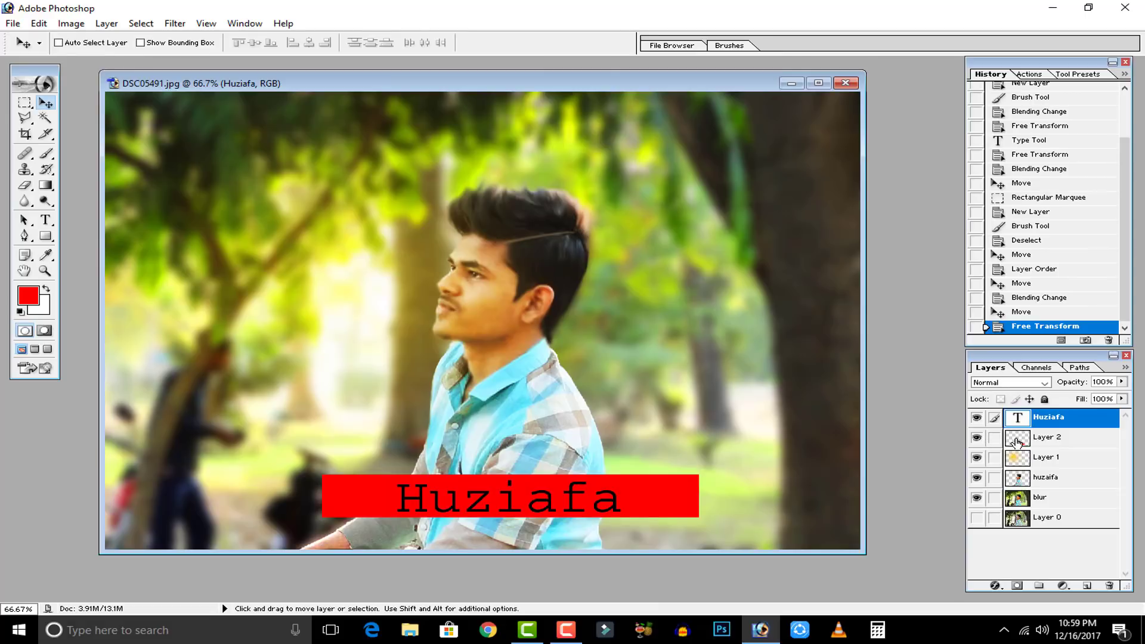
# Step: Soften the red bar on Layer 2 with a Gaussian Blur of 39.2 pixels radius
pyautogui.click(1017, 441)
pyautogui.click(175, 23)
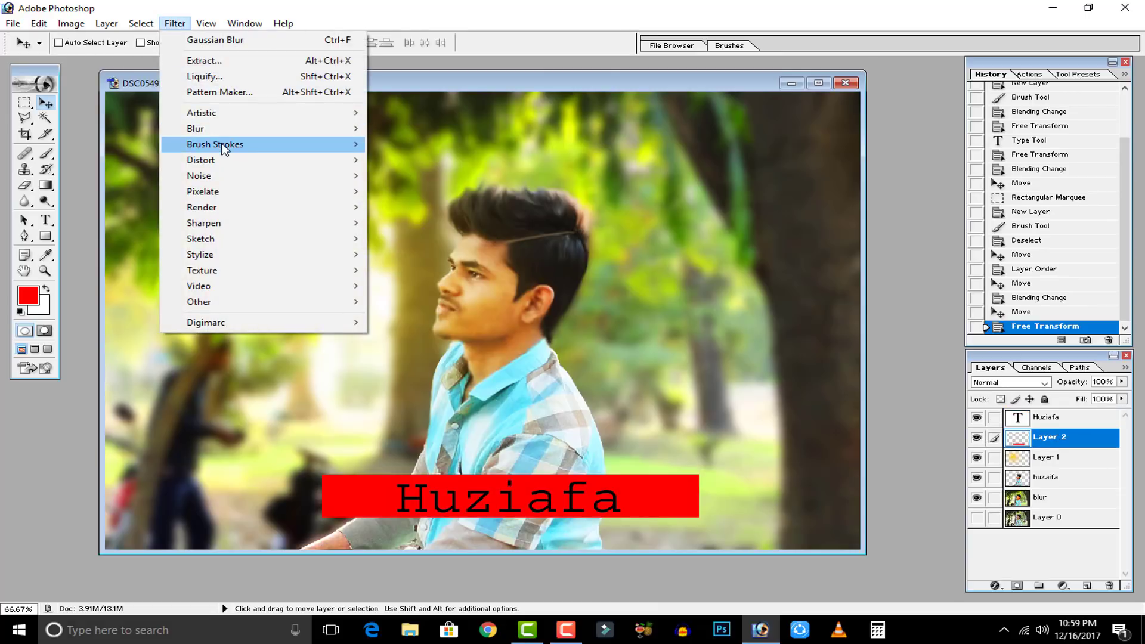
pyautogui.moveTo(215, 129)
pyautogui.click(421, 160)
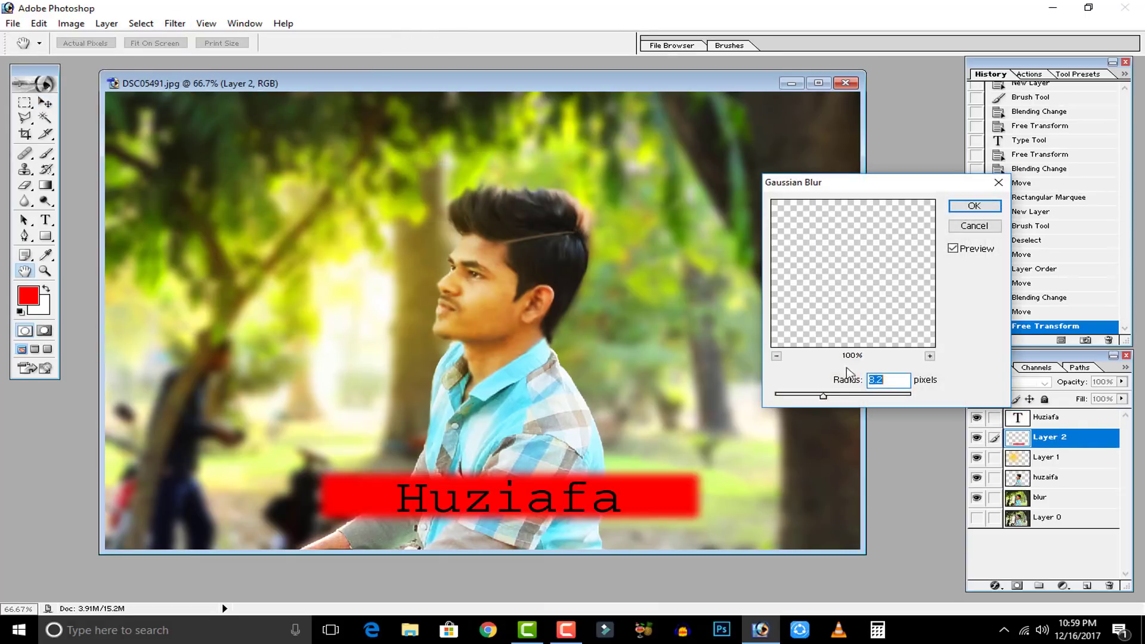
pyautogui.moveTo(823, 396); pyautogui.dragTo(852, 398)
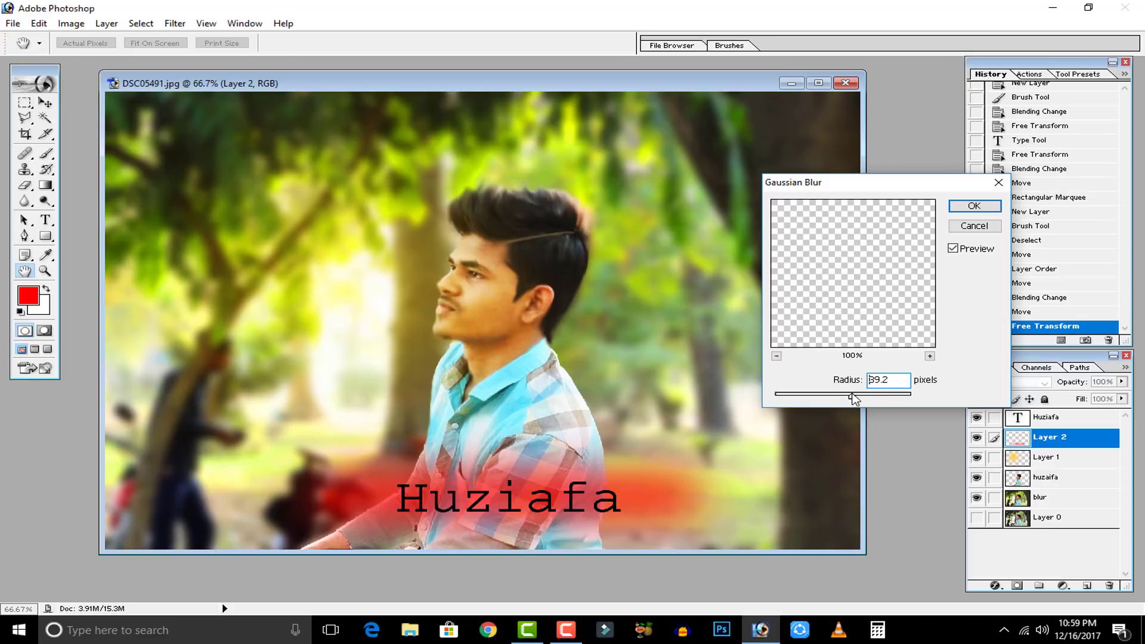
pyautogui.click(990, 208)
# Step: Recolor all of the name text white
pyautogui.click(1020, 420)
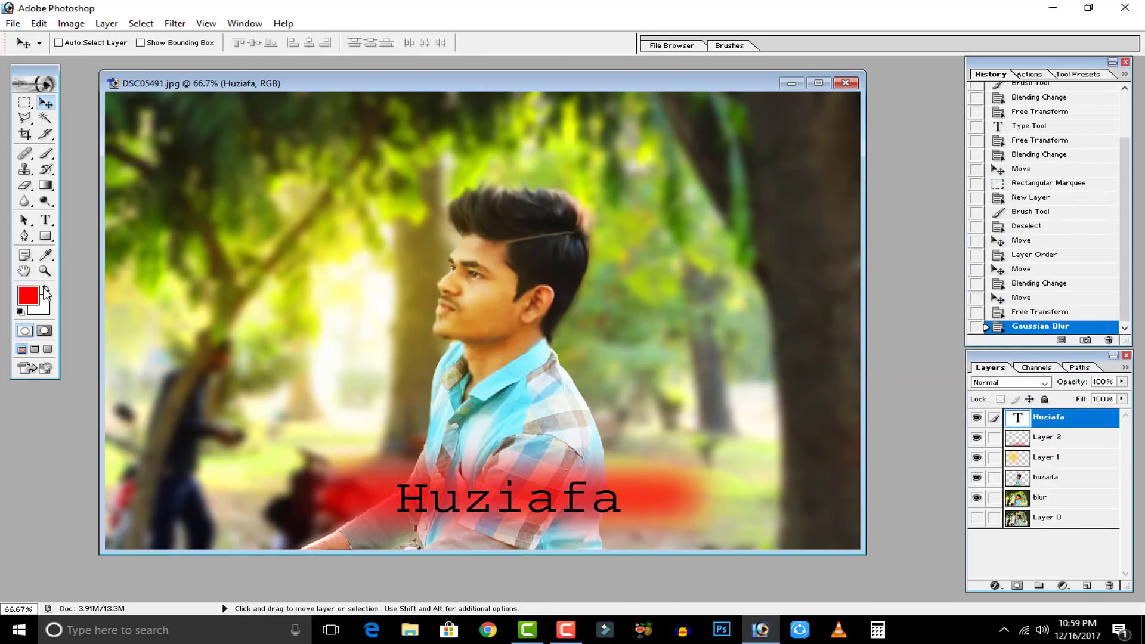
pyautogui.click(45, 219)
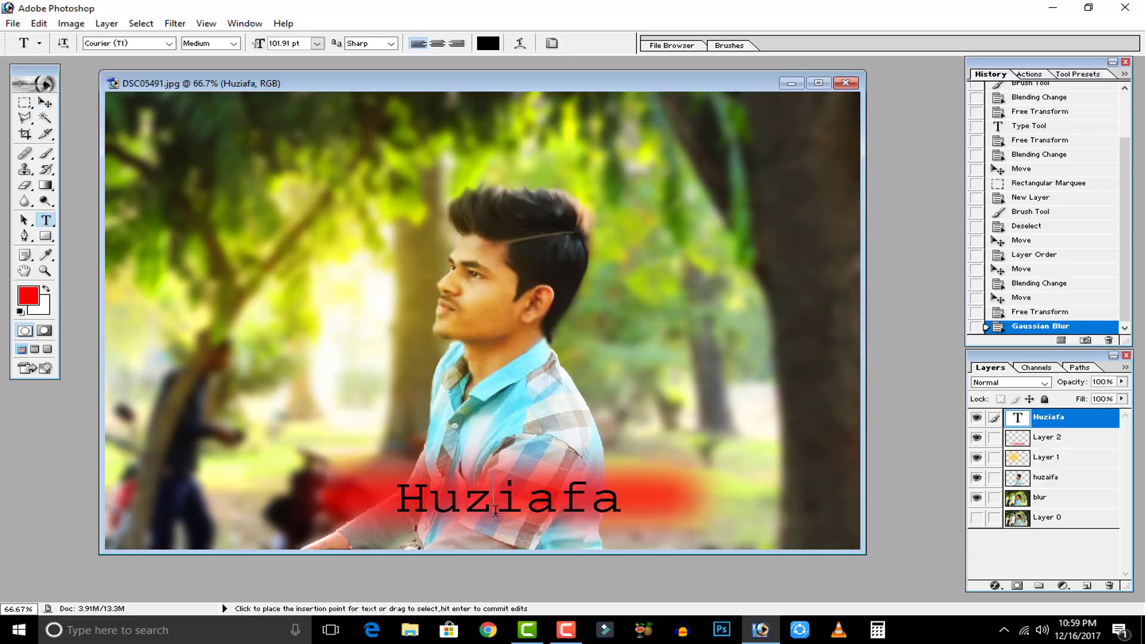
pyautogui.doubleClick(495, 510)
pyautogui.click(46, 288)
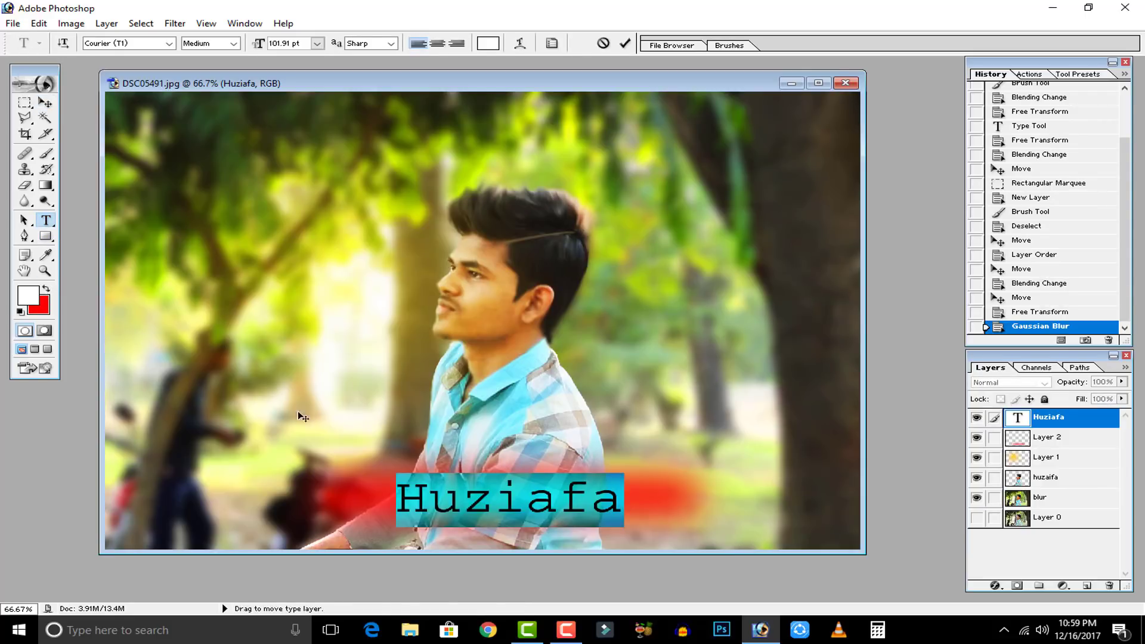
pyautogui.click(625, 43)
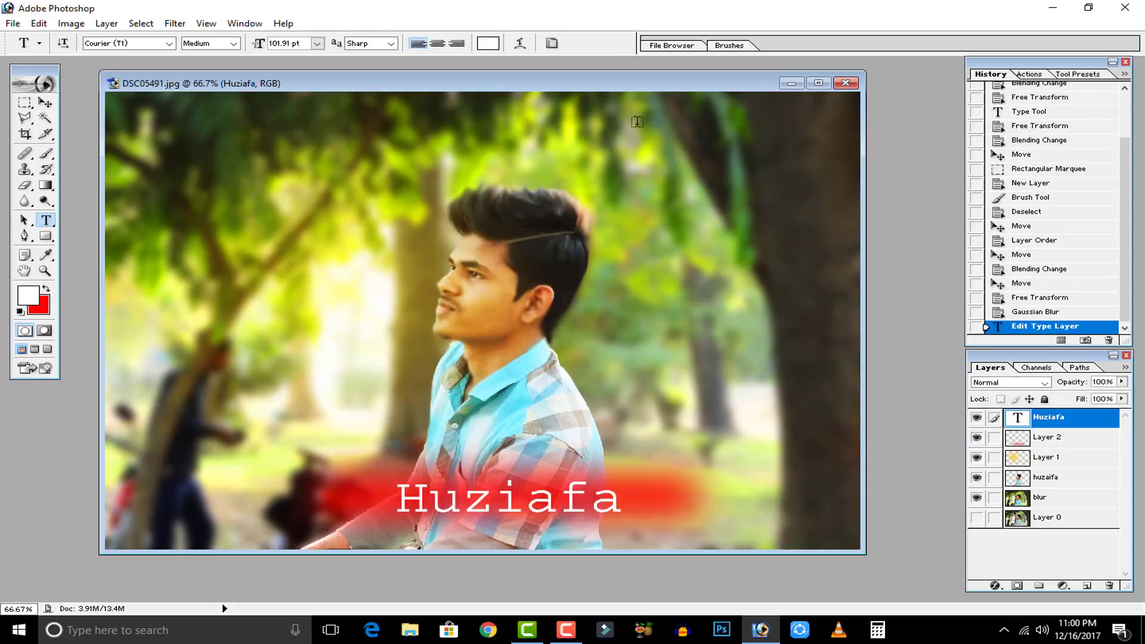
pyautogui.click(45, 103)
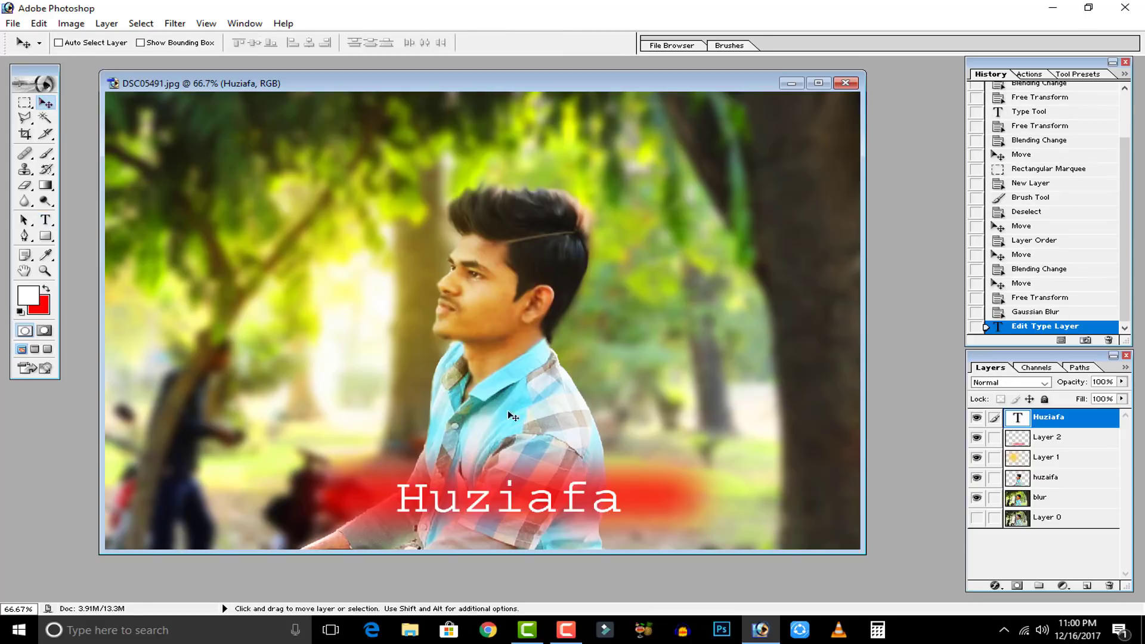